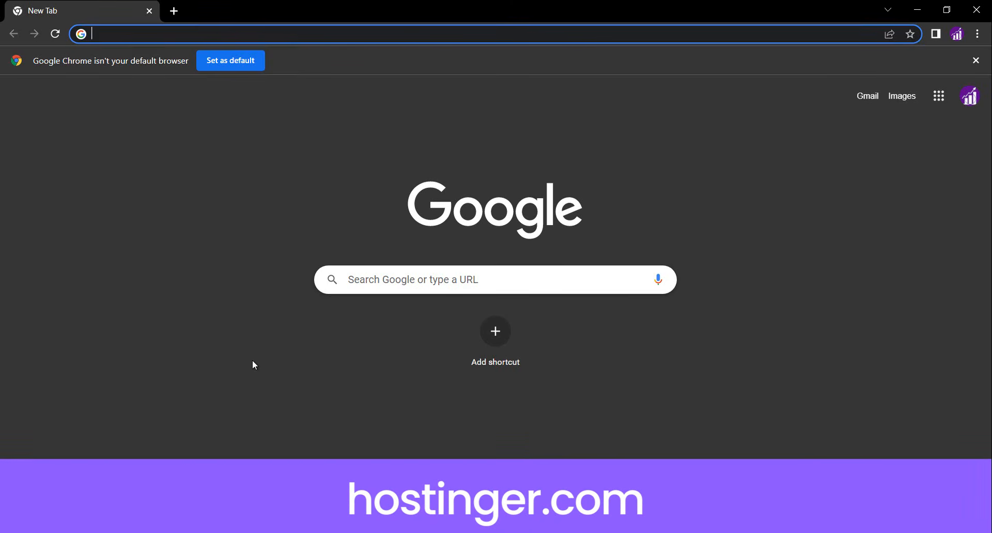
Go to hostinger.com in the browser
{"action": "type", "text": "hostinger"}
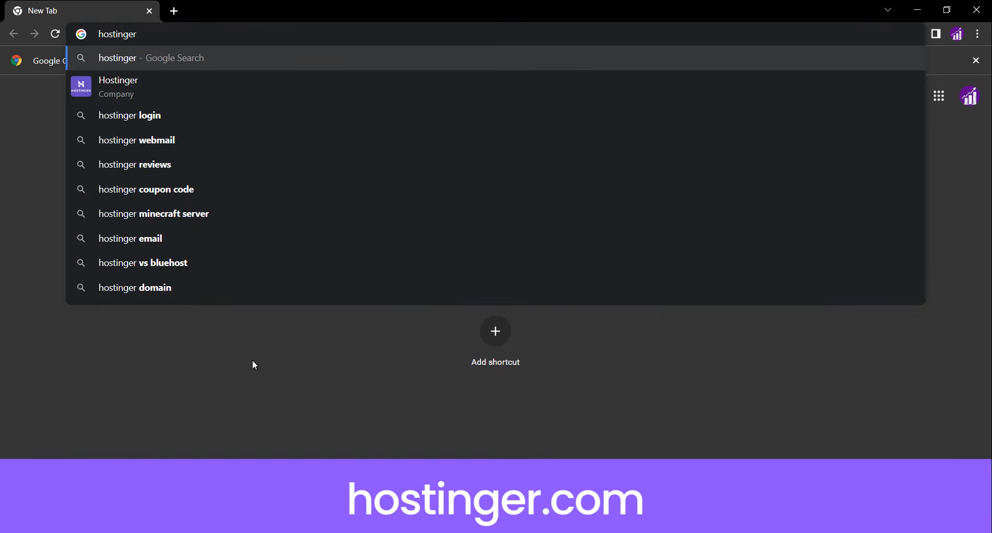
{"action": "type", "text": ".com"}
{"action": "key", "text": "Return"}
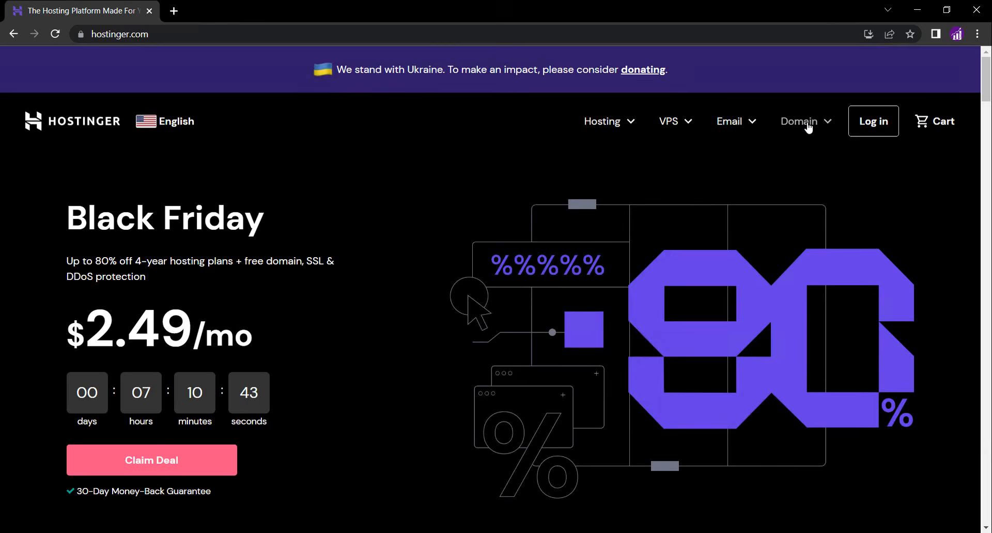
Open the domain name checker and search for the domain frankssmtp
{"action": "mouse_move", "coordinate": [808, 128]}
{"action": "left_click", "coordinate": [737, 169]}
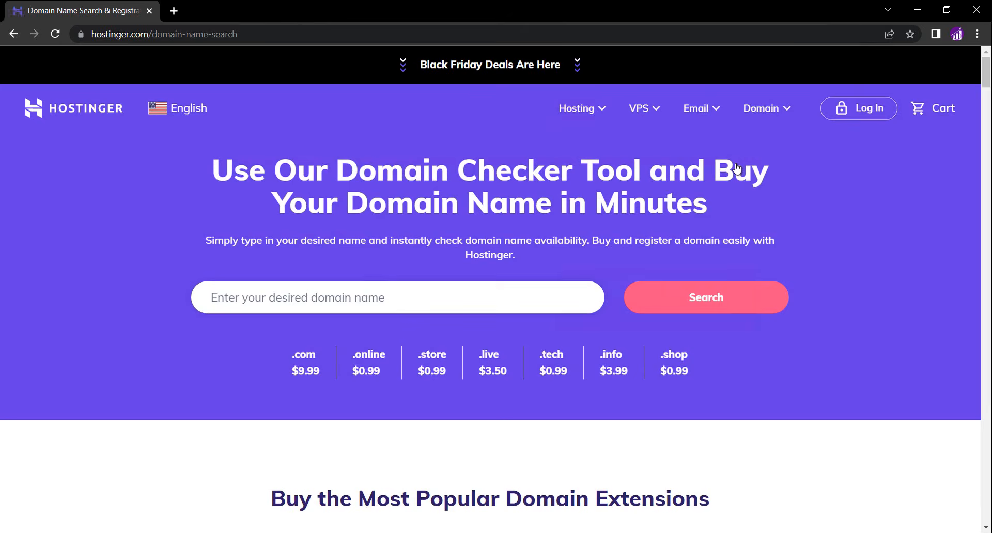
{"action": "left_click", "coordinate": [313, 294]}
{"action": "type", "text": "fr"}
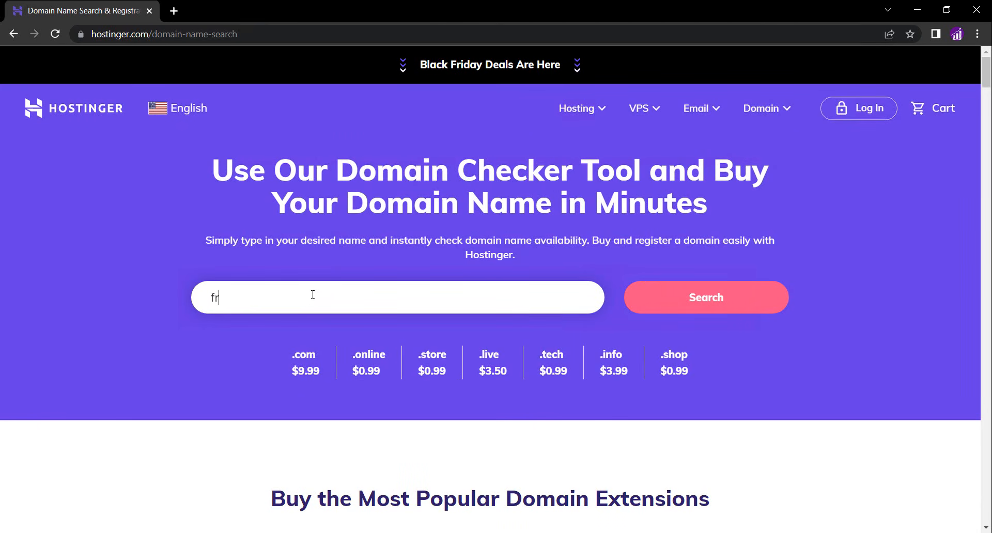
{"action": "type", "text": "ankssmtal"}
{"action": "key", "text": "Return"}
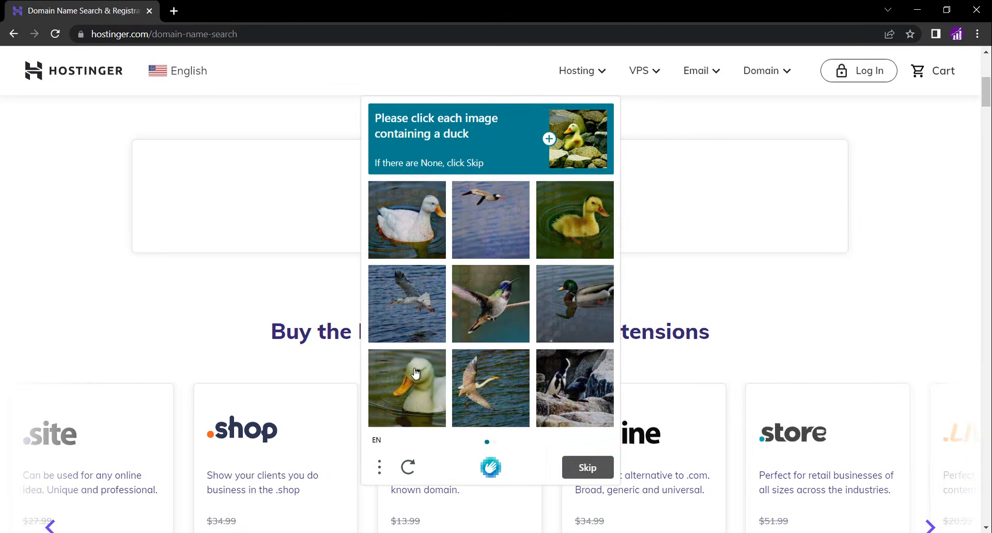
Complete the image captcha by selecting every picture containing a duck and verifying
{"action": "left_click", "coordinate": [416, 375]}
{"action": "left_click", "coordinate": [575, 221]}
{"action": "left_click", "coordinate": [423, 230]}
{"action": "left_click", "coordinate": [588, 470]}
{"action": "left_click", "coordinate": [406, 366]}
{"action": "left_click", "coordinate": [568, 384]}
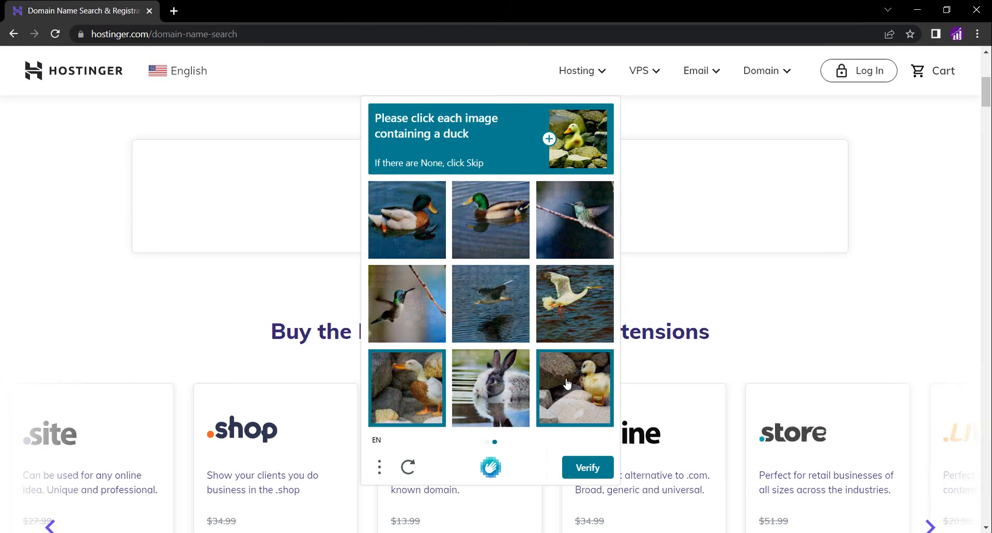
{"action": "left_click", "coordinate": [424, 210]}
{"action": "left_click", "coordinate": [493, 225]}
{"action": "left_click", "coordinate": [576, 470]}
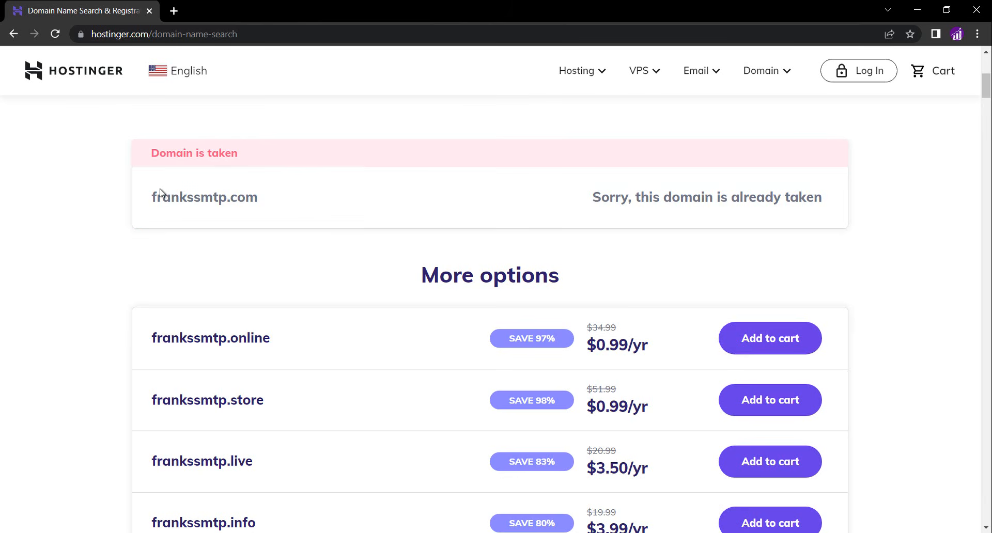
Log in to the Hostinger panel, dismiss the referral banner, and open the frankssmtp.com domain overview
{"action": "left_click", "coordinate": [864, 74]}
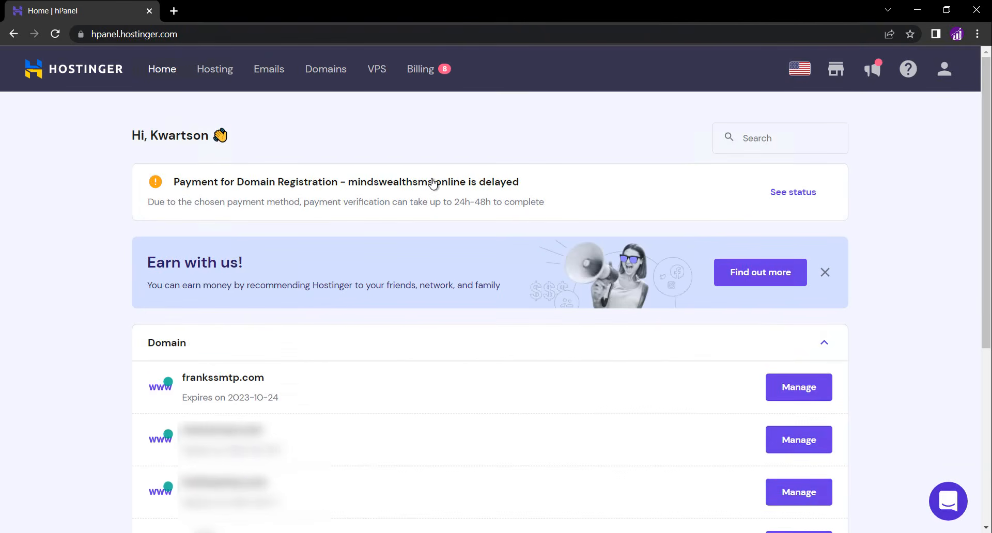
{"action": "left_click", "coordinate": [825, 273]}
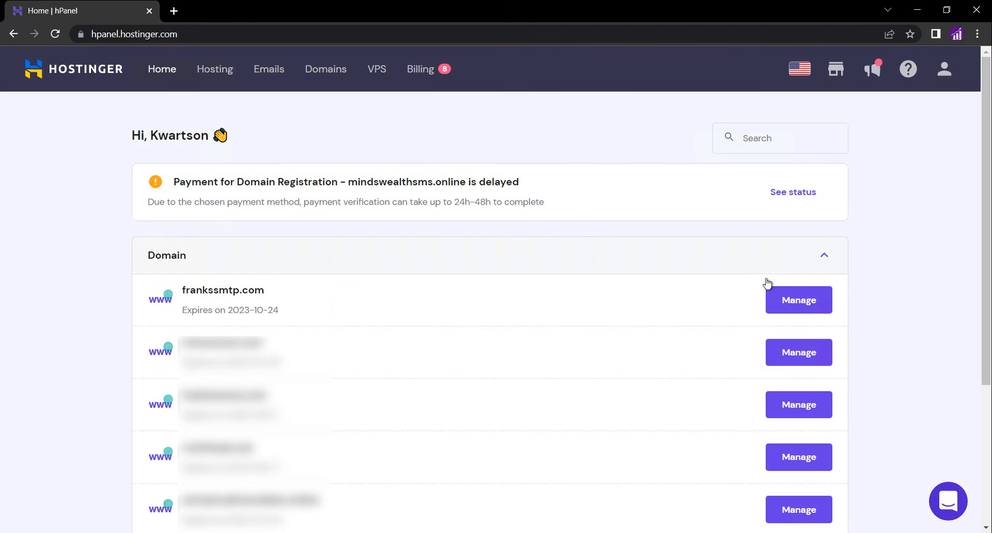
{"action": "left_click", "coordinate": [799, 303]}
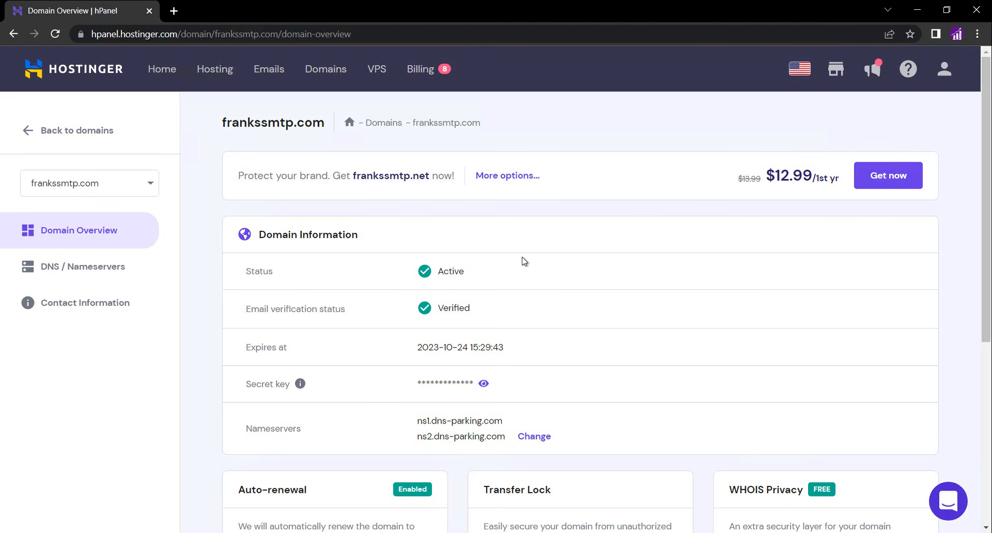
Open a new tab and go to namecheap.com
{"action": "left_click", "coordinate": [178, 14]}
{"action": "type", "text": "namech"}
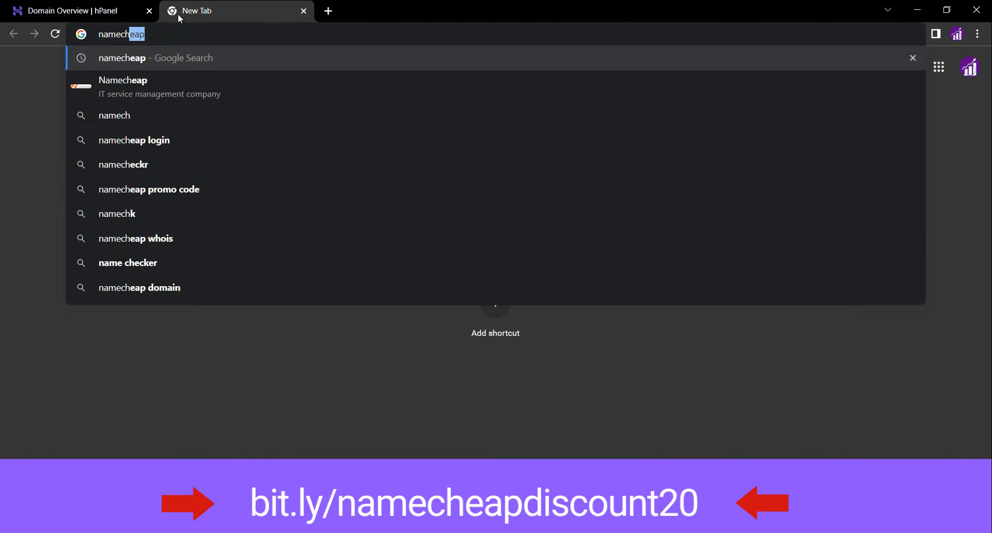
{"action": "type", "text": "eap.com"}
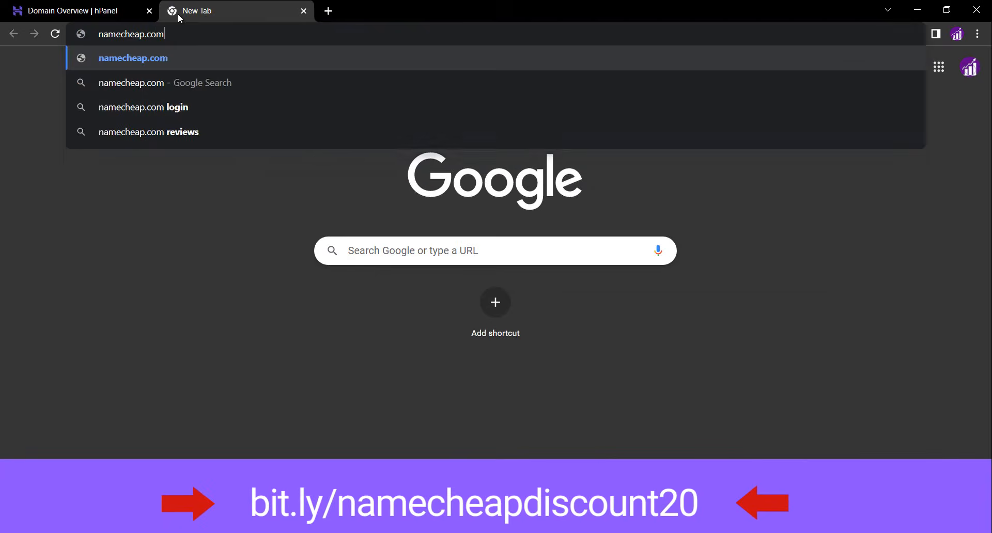
{"action": "key", "text": "Return"}
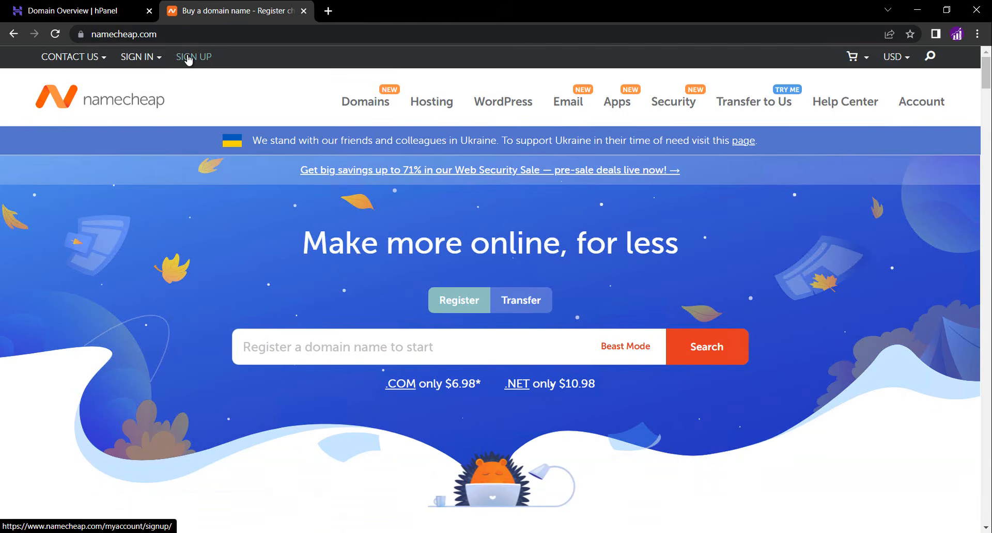
Sign in to Namecheap with the account username and password
{"action": "left_click", "coordinate": [189, 61]}
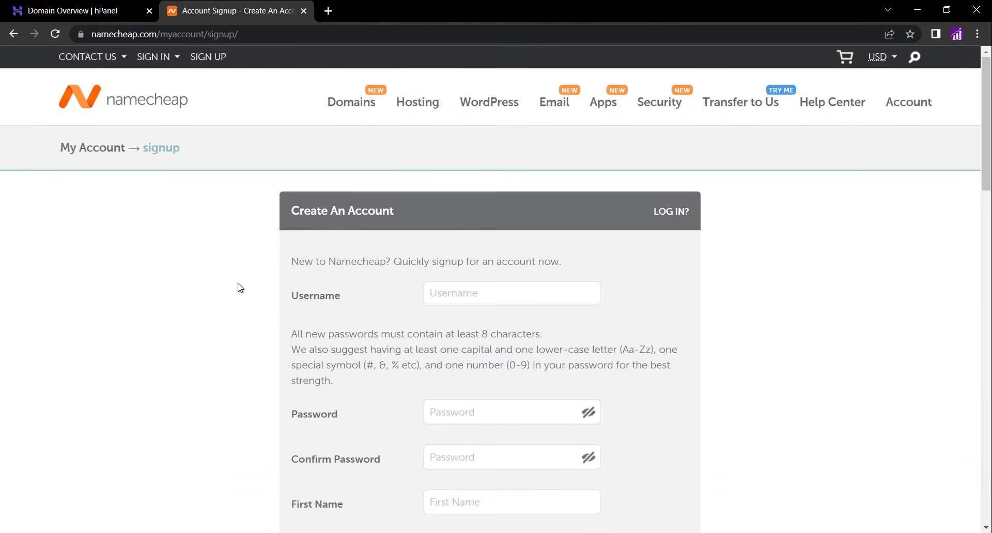
{"action": "scroll", "coordinate": [241, 288], "scroll_direction": "down", "scroll_amount": 1}
{"action": "scroll", "coordinate": [241, 288], "scroll_direction": "up", "scroll_amount": 1}
{"action": "mouse_move", "coordinate": [158, 68]}
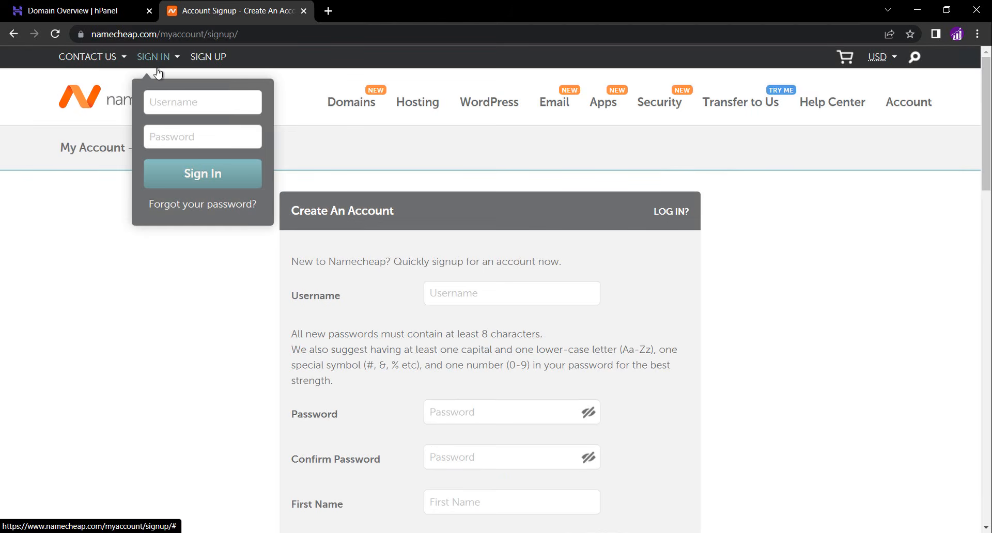
{"action": "left_click", "coordinate": [205, 105]}
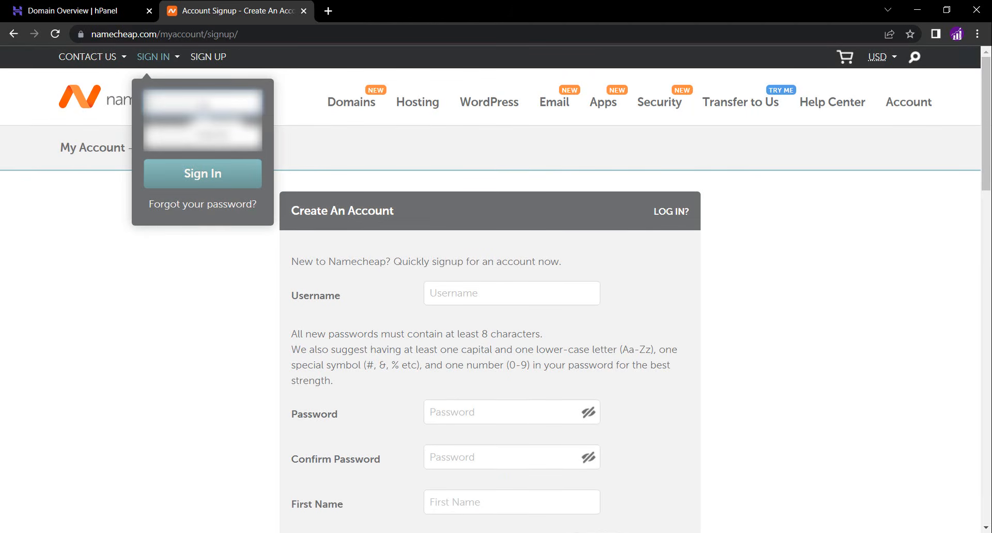
{"action": "type", "text": "********"}
{"action": "key", "text": "Tab"}
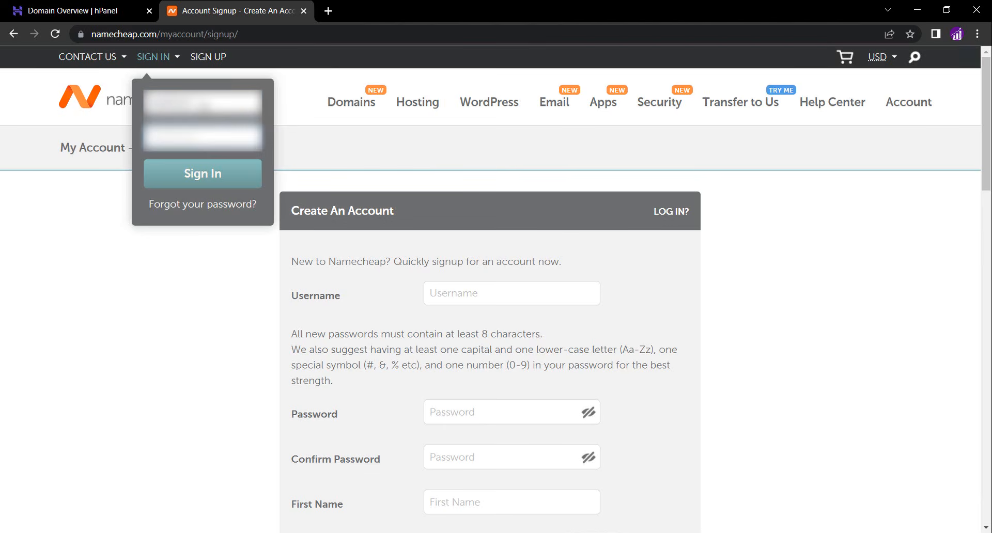
{"action": "type", "text": "**********"}
{"action": "left_click", "coordinate": [200, 175]}
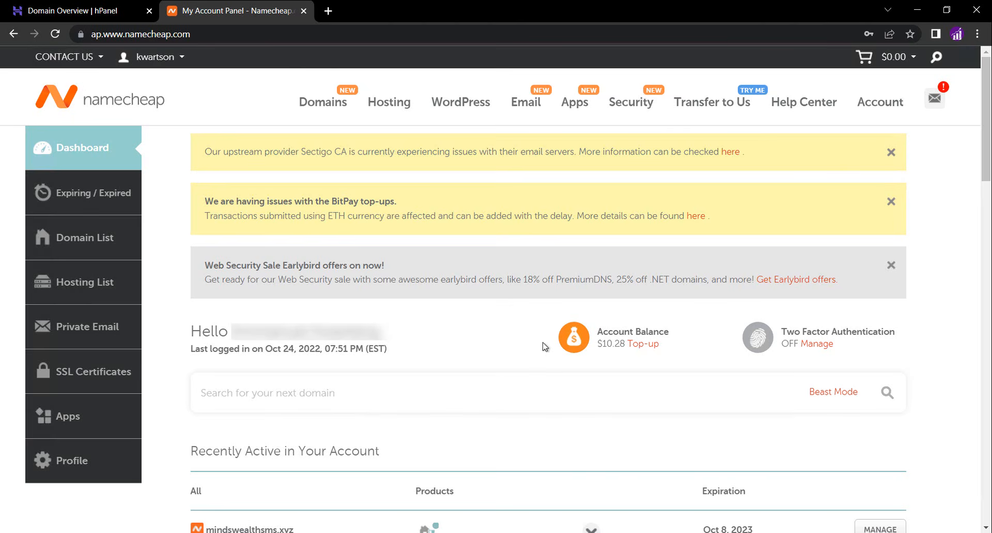
Start an account balance top-up and choose the Bitcoin payment method
{"action": "left_click", "coordinate": [652, 344]}
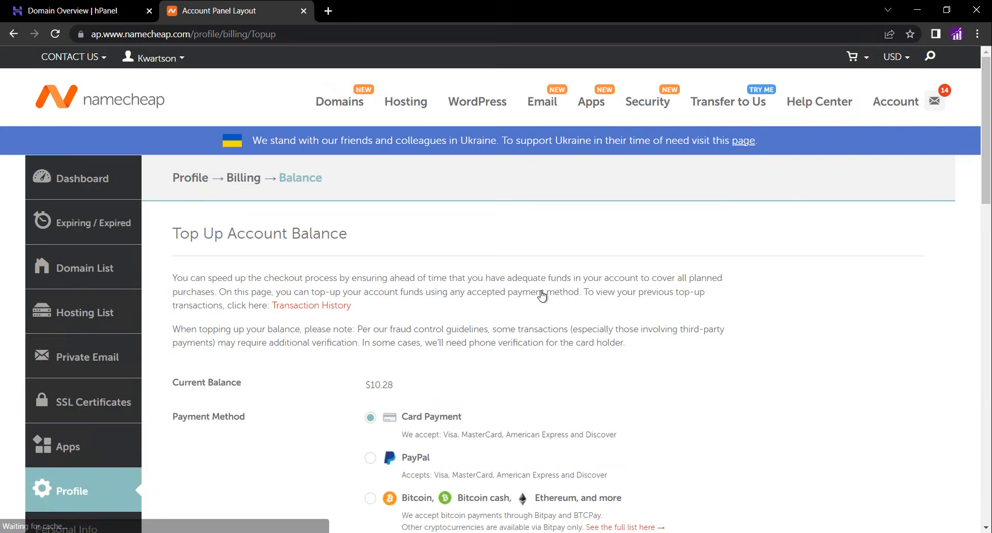
{"action": "scroll", "coordinate": [475, 281], "scroll_direction": "down", "scroll_amount": 1}
{"action": "left_click", "coordinate": [370, 433]}
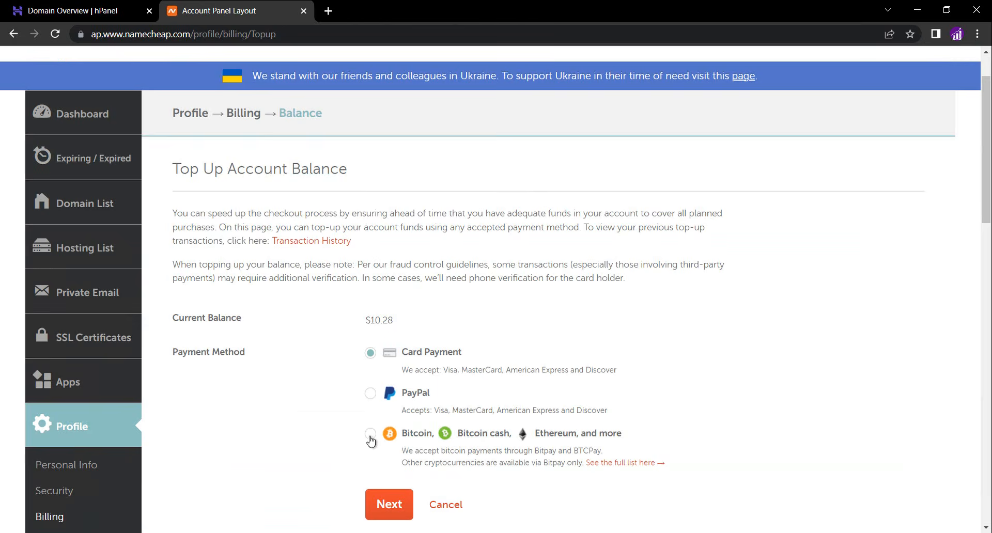
{"action": "scroll", "coordinate": [383, 393], "scroll_direction": "down", "scroll_amount": 2}
{"action": "left_click", "coordinate": [388, 376]}
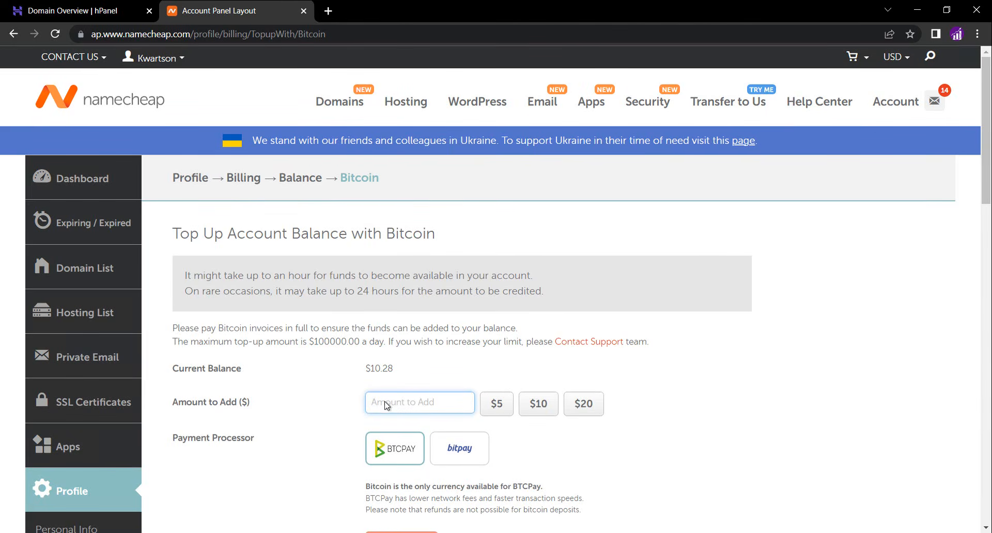
Top up the balance with $10 using the BTCPay processor
{"action": "type", "text": "10"}
{"action": "left_click", "coordinate": [398, 460]}
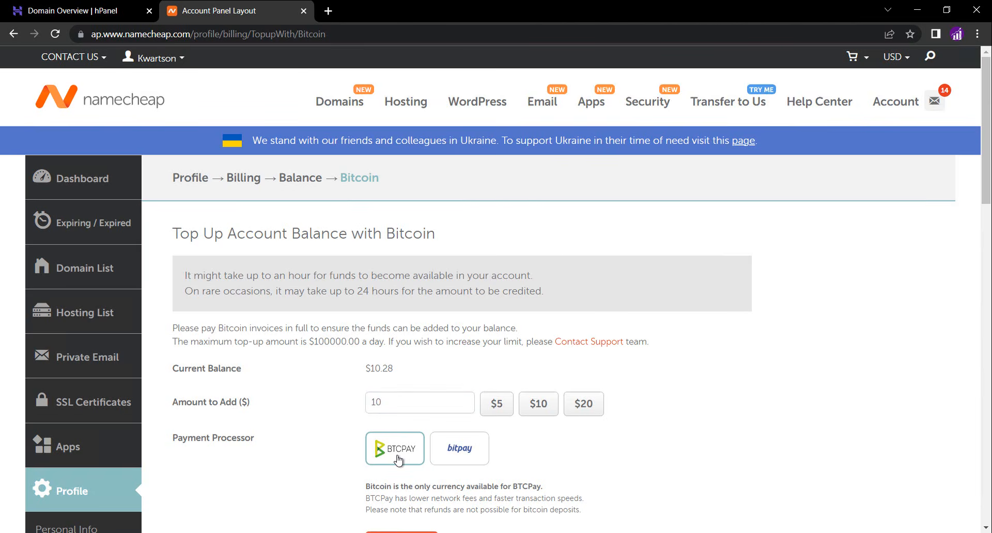
{"action": "scroll", "coordinate": [398, 460], "scroll_direction": "down", "scroll_amount": 1}
{"action": "left_click", "coordinate": [401, 484]}
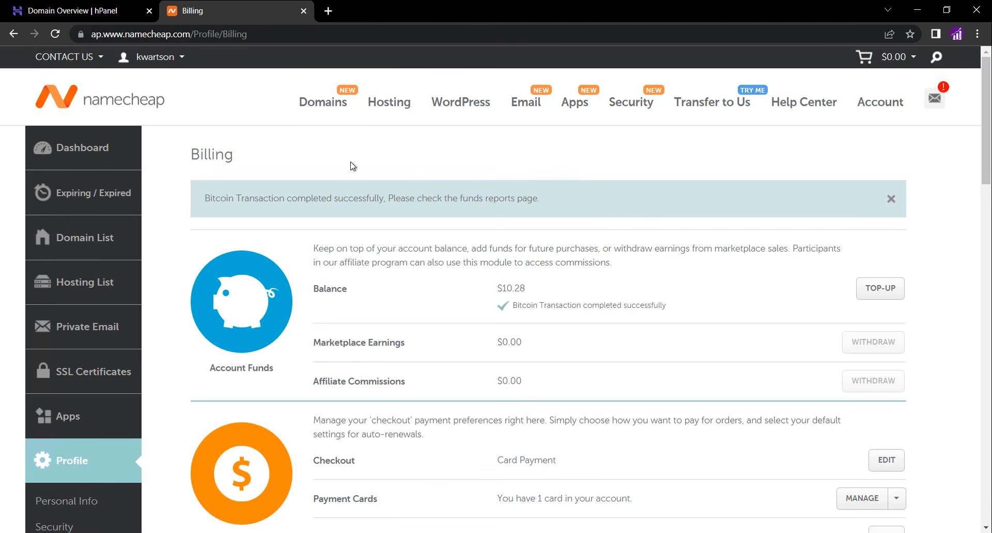
Refresh the billing page and open the VPS Hosting plans
{"action": "left_click", "coordinate": [55, 35]}
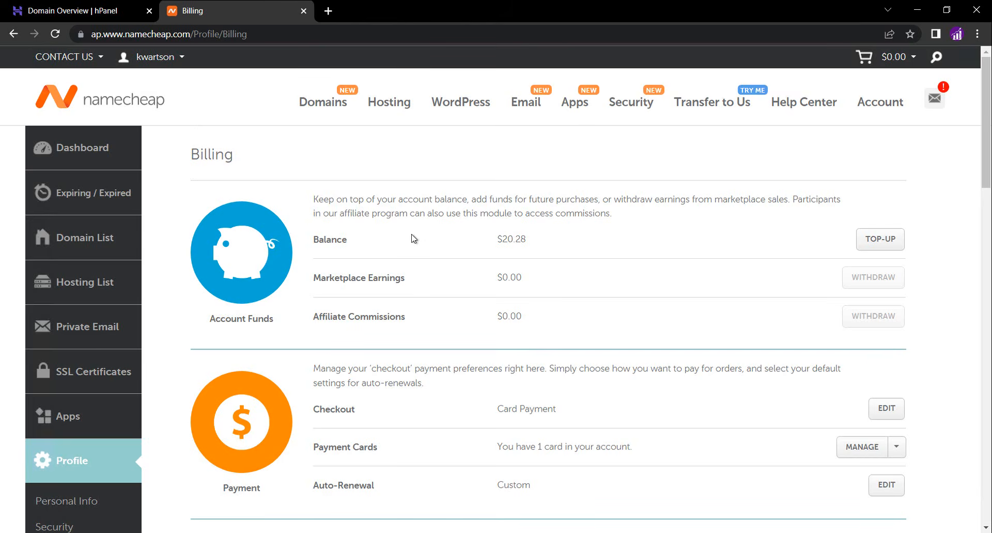
{"action": "mouse_move", "coordinate": [391, 110]}
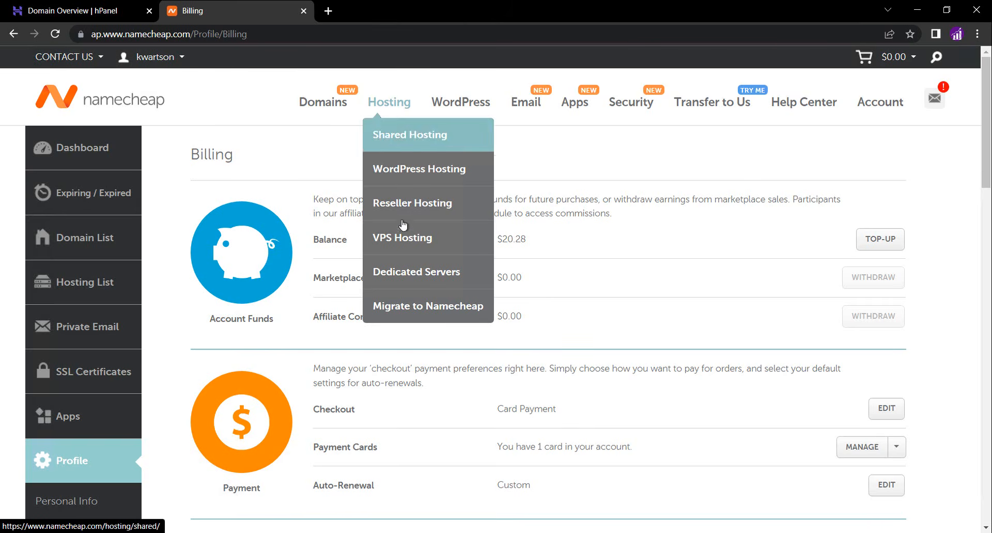
{"action": "left_click", "coordinate": [400, 238]}
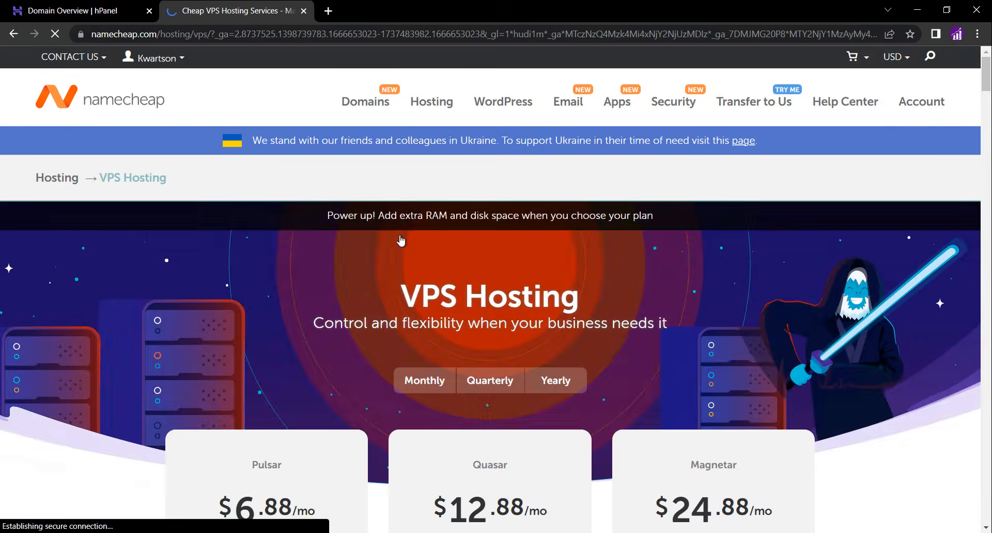
Switch the VPS pricing to Monthly and start the Pulsar plan
{"action": "scroll", "coordinate": [341, 316], "scroll_direction": "down", "scroll_amount": 1}
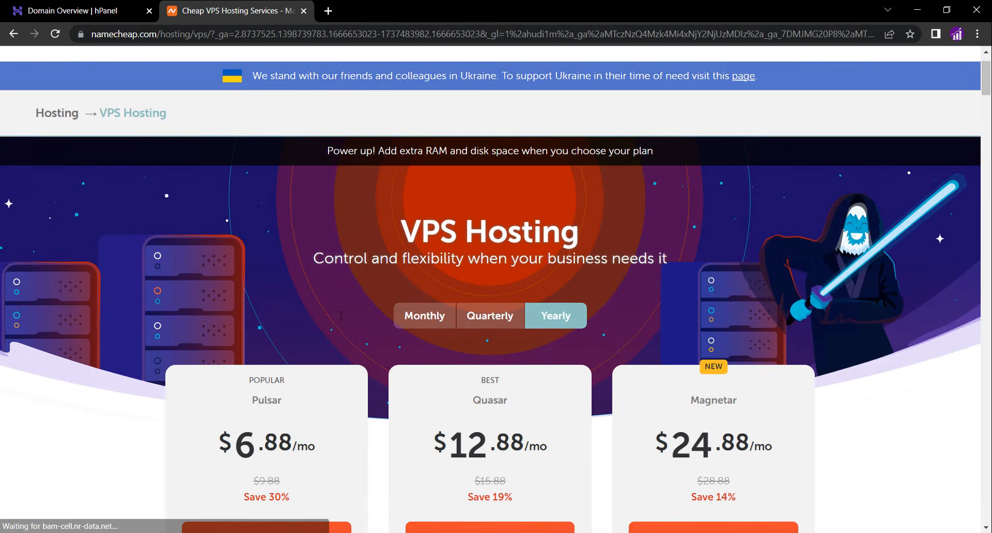
{"action": "left_click", "coordinate": [418, 316]}
{"action": "scroll", "coordinate": [418, 318], "scroll_direction": "down", "scroll_amount": 4}
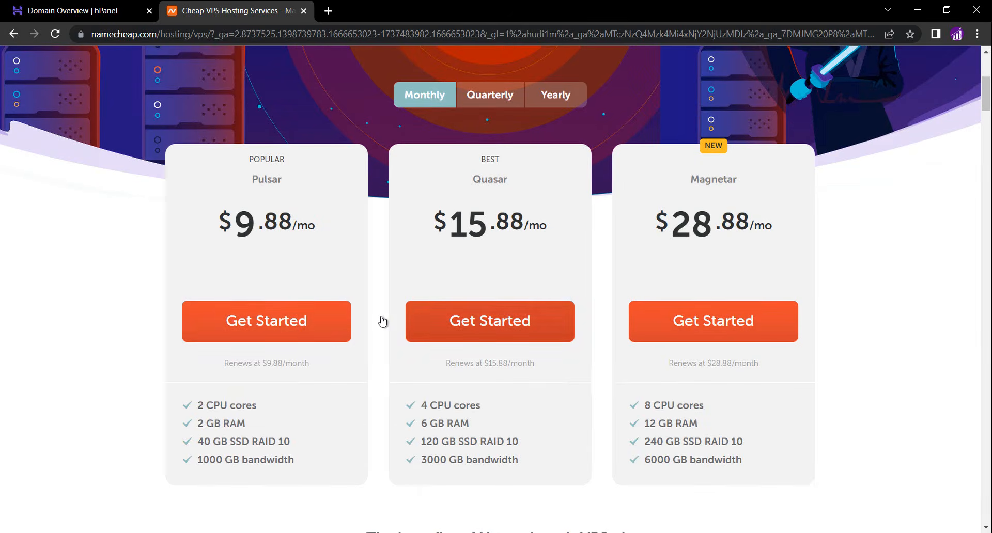
{"action": "left_click", "coordinate": [293, 324]}
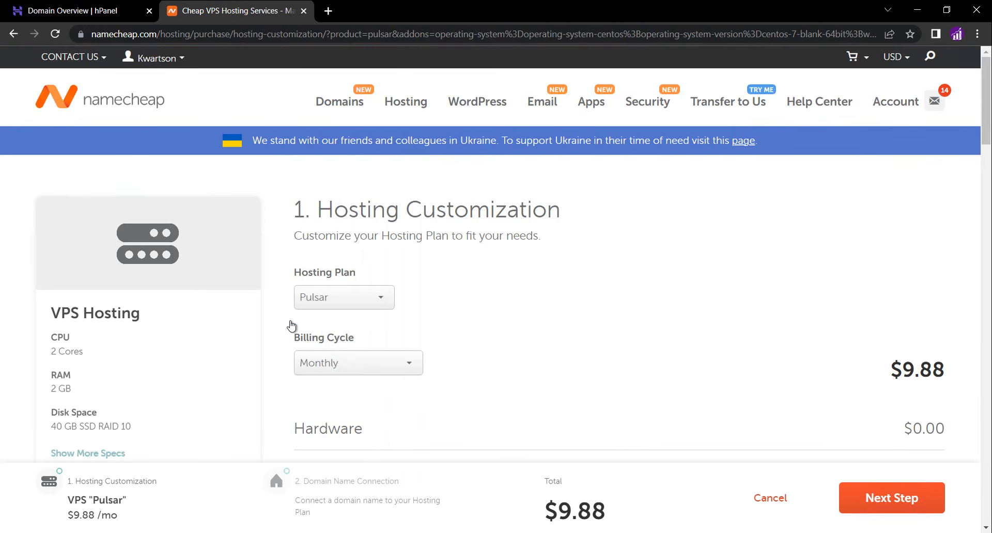
Choose cPanel Solo (1 account) as the web panel in the Pulsar hosting customization
{"action": "scroll", "coordinate": [457, 315], "scroll_direction": "down", "scroll_amount": 2}
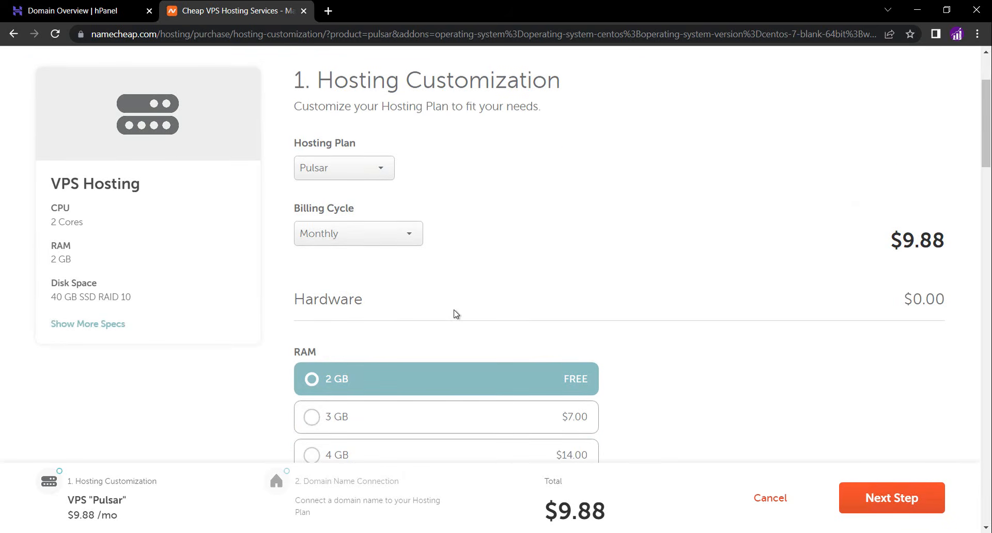
{"action": "scroll", "coordinate": [456, 314], "scroll_direction": "down", "scroll_amount": 2}
{"action": "left_click", "coordinate": [454, 312]}
{"action": "scroll", "coordinate": [454, 314], "scroll_direction": "down", "scroll_amount": 2}
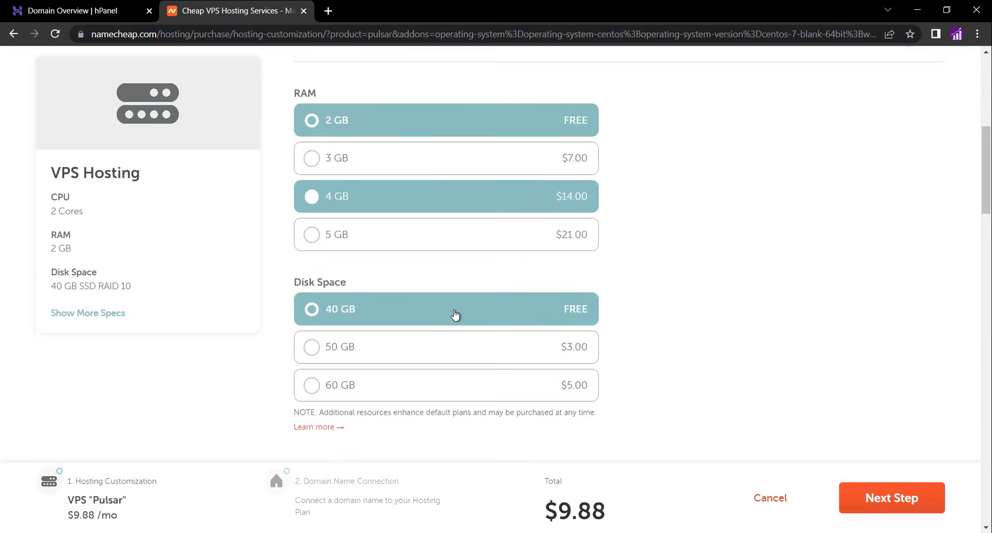
{"action": "scroll", "coordinate": [454, 316], "scroll_direction": "down", "scroll_amount": 2}
{"action": "scroll", "coordinate": [455, 315], "scroll_direction": "down", "scroll_amount": 2}
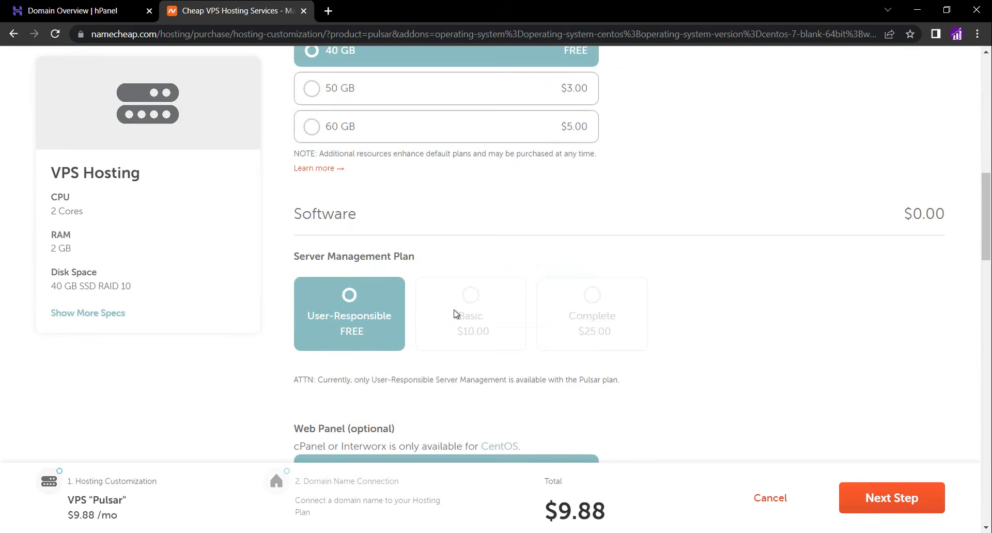
{"action": "scroll", "coordinate": [454, 313], "scroll_direction": "down", "scroll_amount": 3}
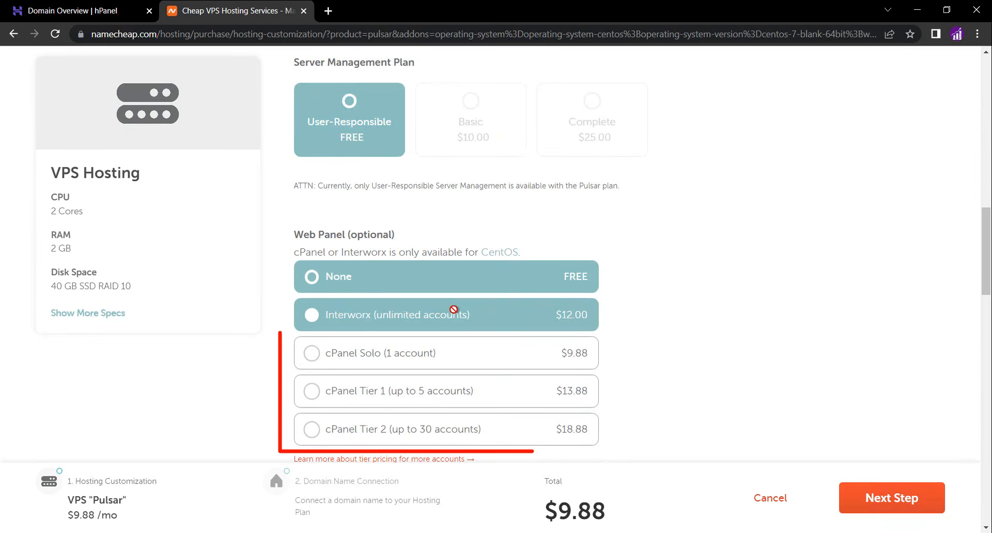
{"action": "left_click", "coordinate": [436, 364]}
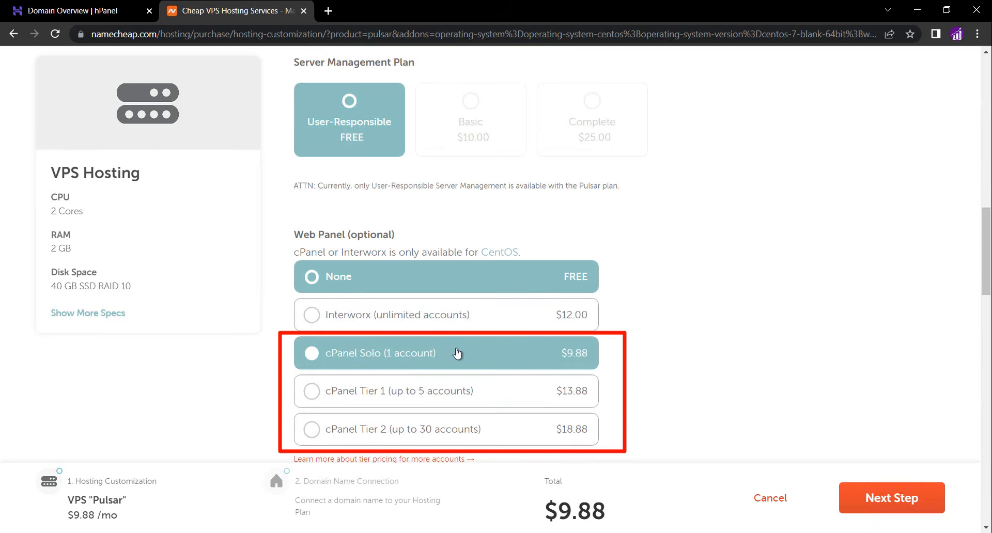
{"action": "scroll", "coordinate": [457, 354], "scroll_direction": "down", "scroll_amount": 2}
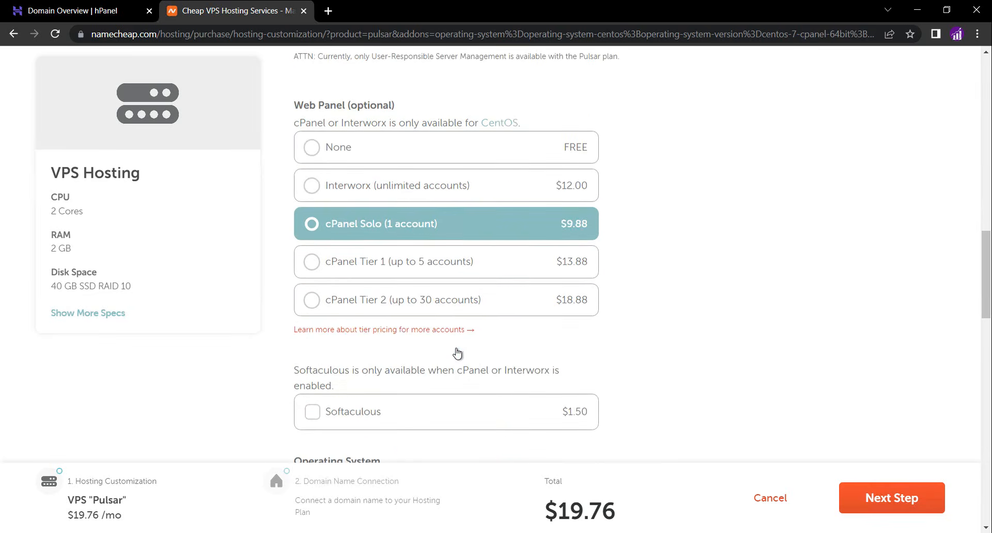
Leave Softaculous unselected, keep CentOS as the operating system, and continue to the Domain Name Connection step
{"action": "scroll", "coordinate": [457, 354], "scroll_direction": "down", "scroll_amount": 1}
{"action": "left_click", "coordinate": [457, 354]}
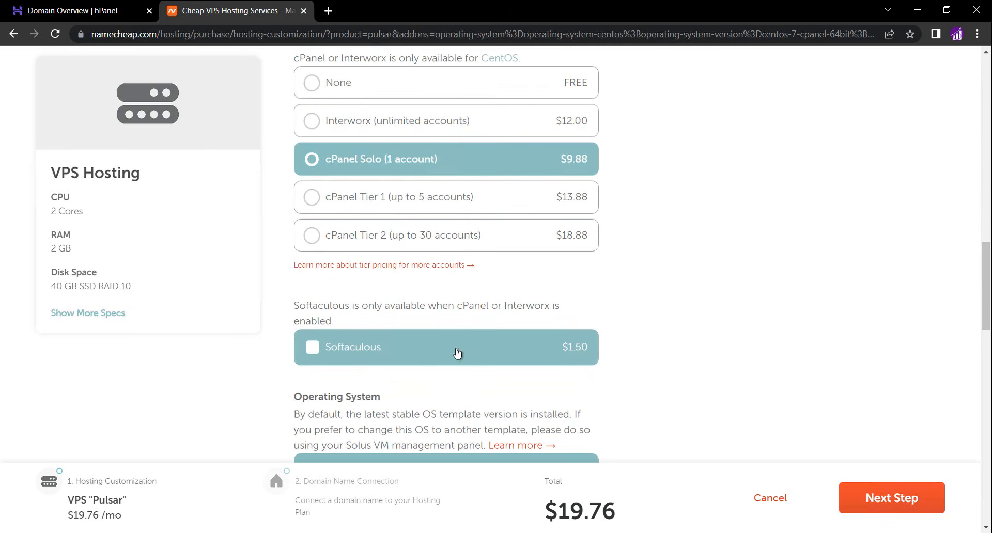
{"action": "scroll", "coordinate": [458, 353], "scroll_direction": "down", "scroll_amount": 2}
{"action": "scroll", "coordinate": [457, 354], "scroll_direction": "down", "scroll_amount": 2}
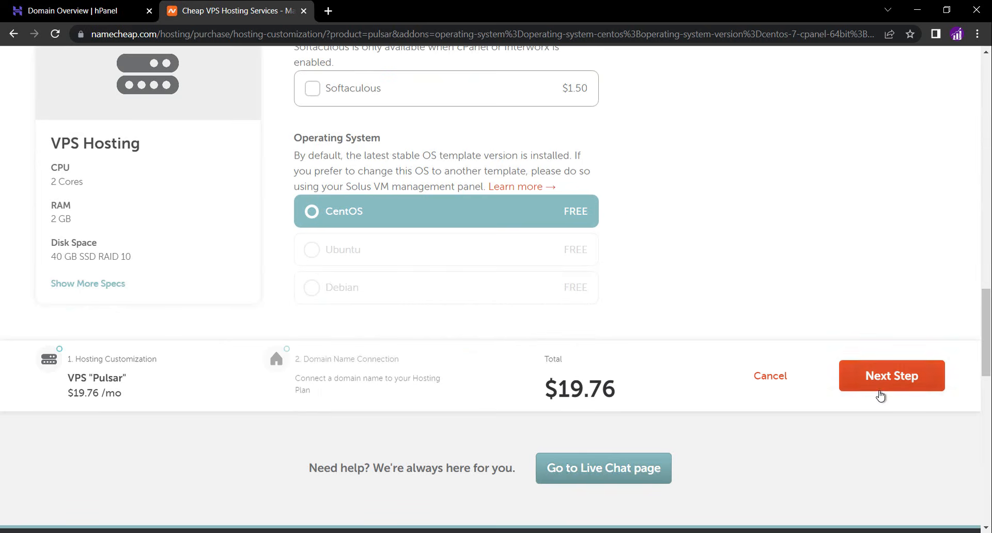
{"action": "left_click", "coordinate": [882, 394]}
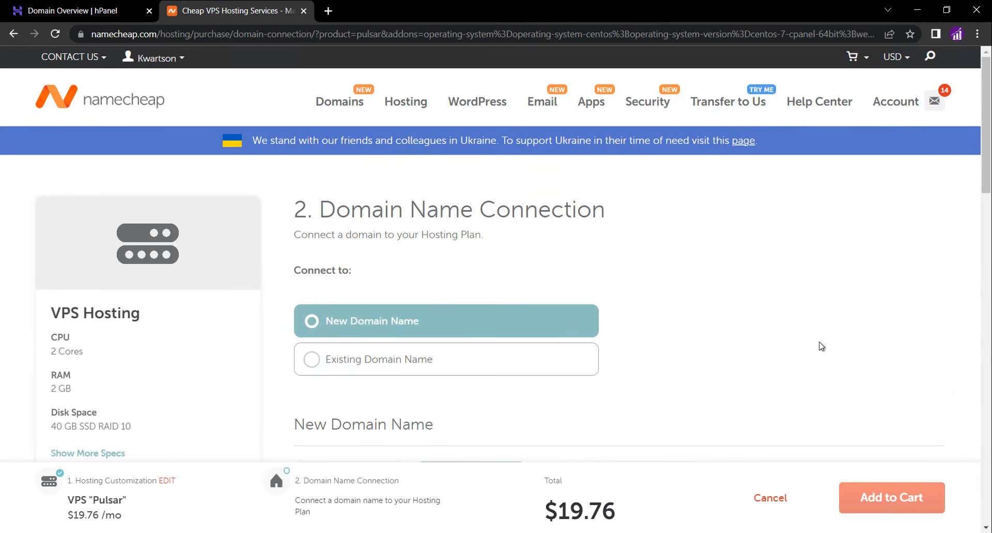
Choose to connect an existing domain name registered with a third-party registrar
{"action": "scroll", "coordinate": [740, 301], "scroll_direction": "down", "scroll_amount": 1}
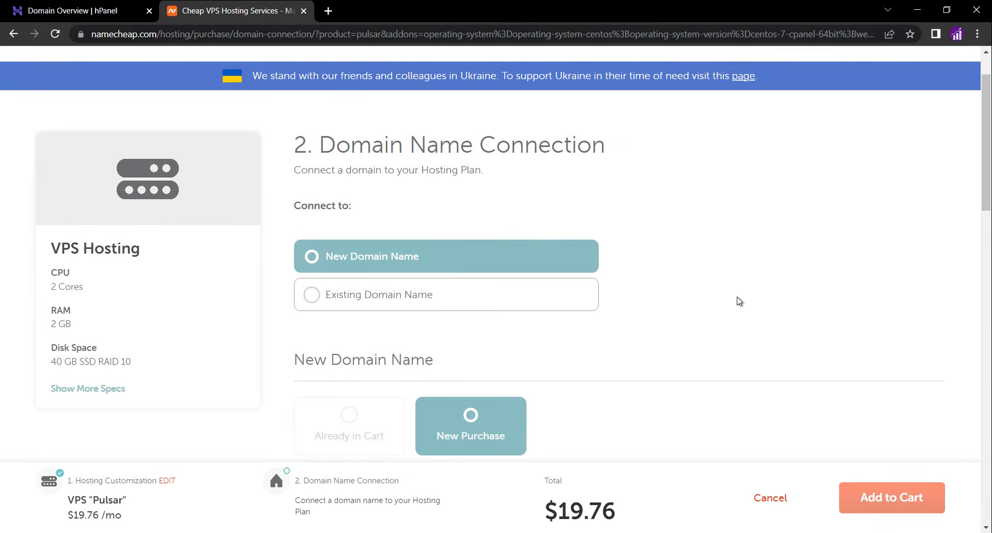
{"action": "left_click", "coordinate": [422, 294]}
{"action": "scroll", "coordinate": [424, 293], "scroll_direction": "down", "scroll_amount": 1}
{"action": "scroll", "coordinate": [424, 293], "scroll_direction": "down", "scroll_amount": 1}
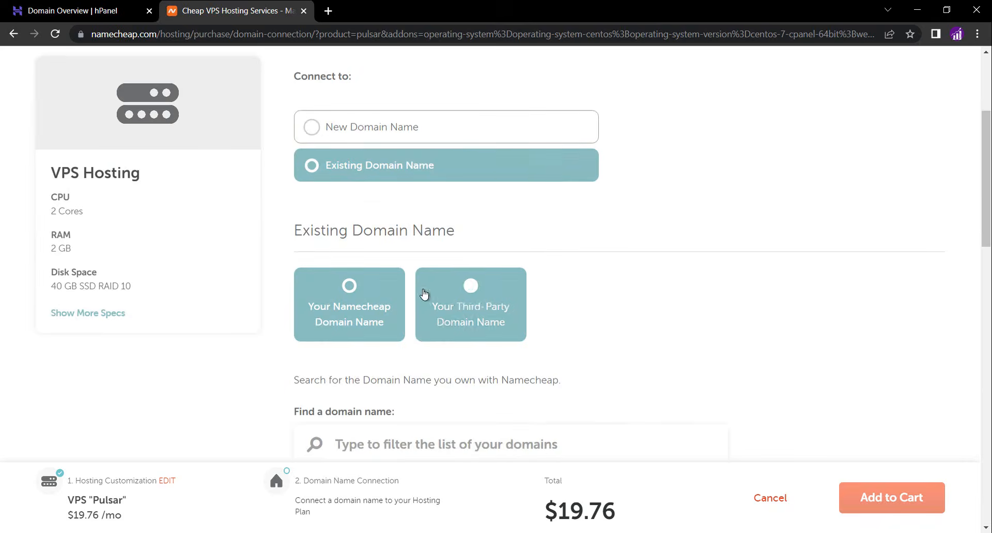
{"action": "left_click", "coordinate": [470, 304]}
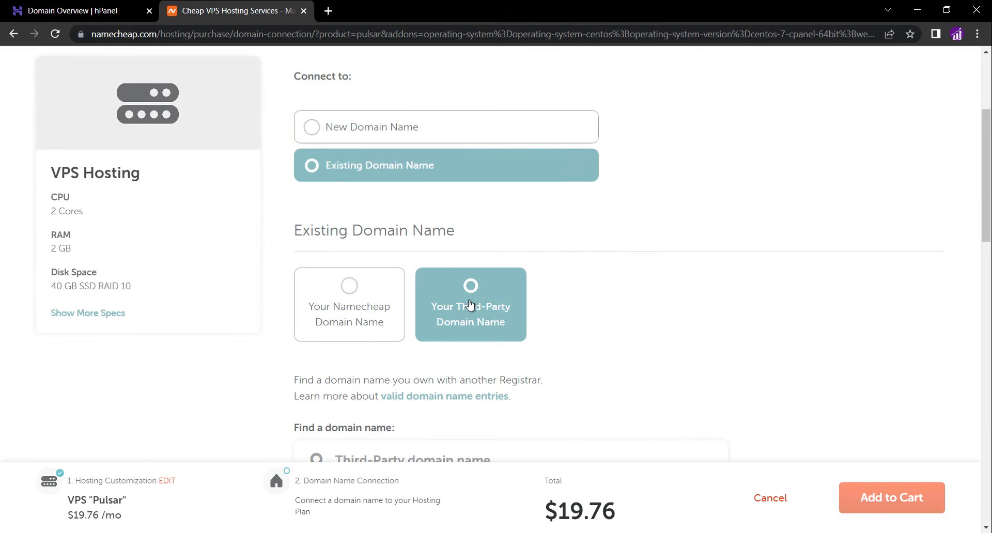
{"action": "scroll", "coordinate": [470, 304], "scroll_direction": "down", "scroll_amount": 1}
{"action": "scroll", "coordinate": [409, 390], "scroll_direction": "down", "scroll_amount": 1}
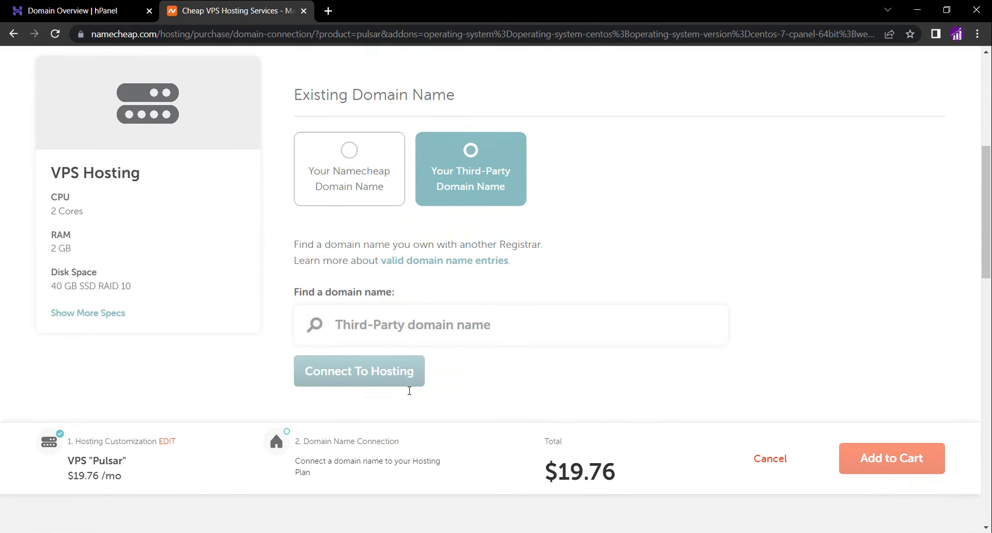
Copy the domain name frankssmtp.com from the Hostinger domain overview and return to the Namecheap tab
{"action": "left_click", "coordinate": [81, 12]}
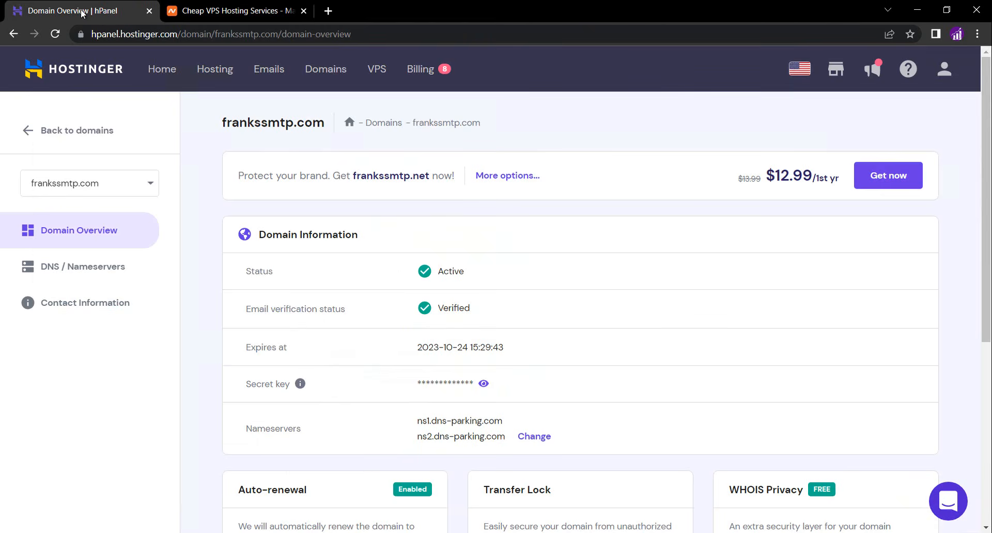
{"action": "double_click", "coordinate": [238, 122]}
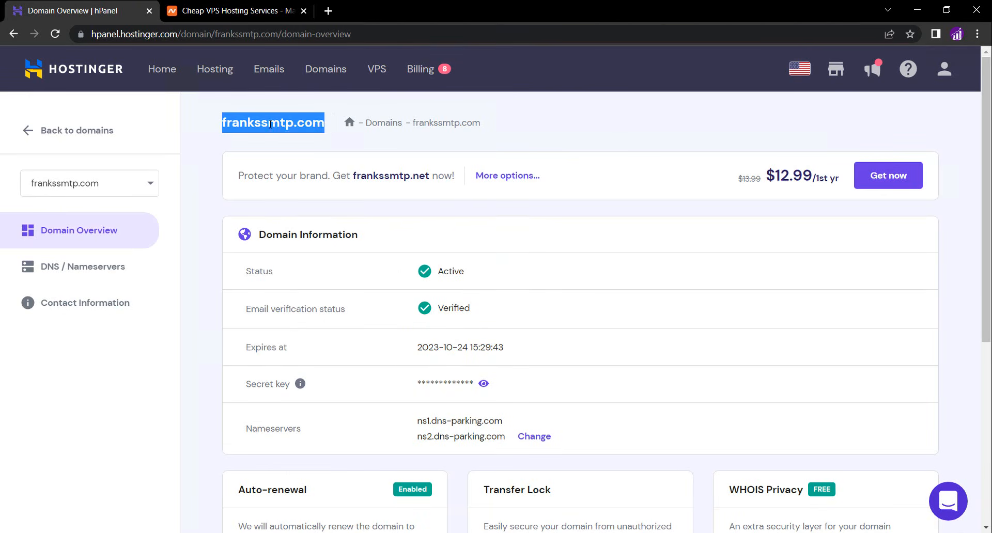
{"action": "right_click", "coordinate": [270, 124]}
{"action": "left_click", "coordinate": [289, 134]}
{"action": "left_click", "coordinate": [235, 11]}
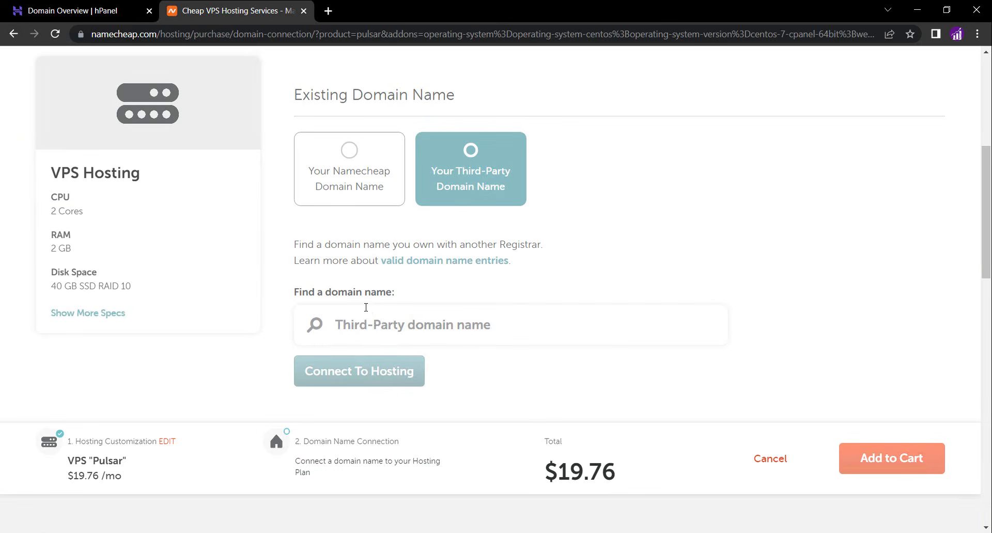
Paste frankssmtp.com into the third-party domain name field and connect it to the hosting plan
{"action": "right_click", "coordinate": [350, 333]}
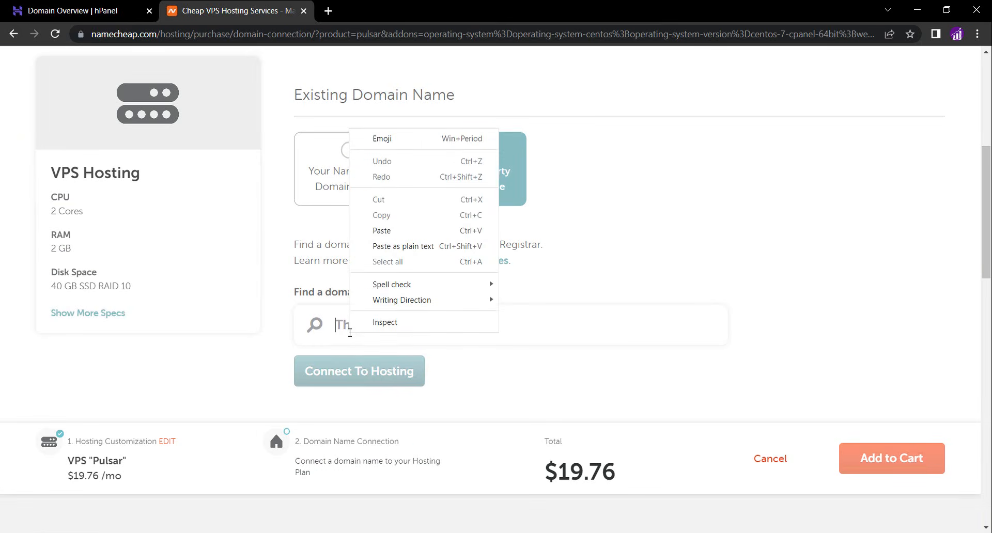
{"action": "left_click", "coordinate": [392, 231]}
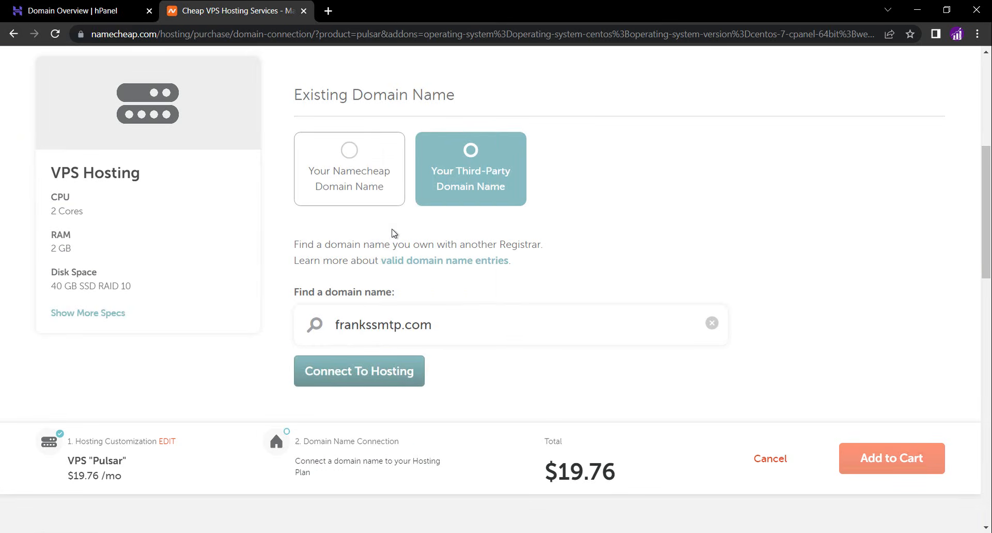
{"action": "left_click", "coordinate": [352, 385]}
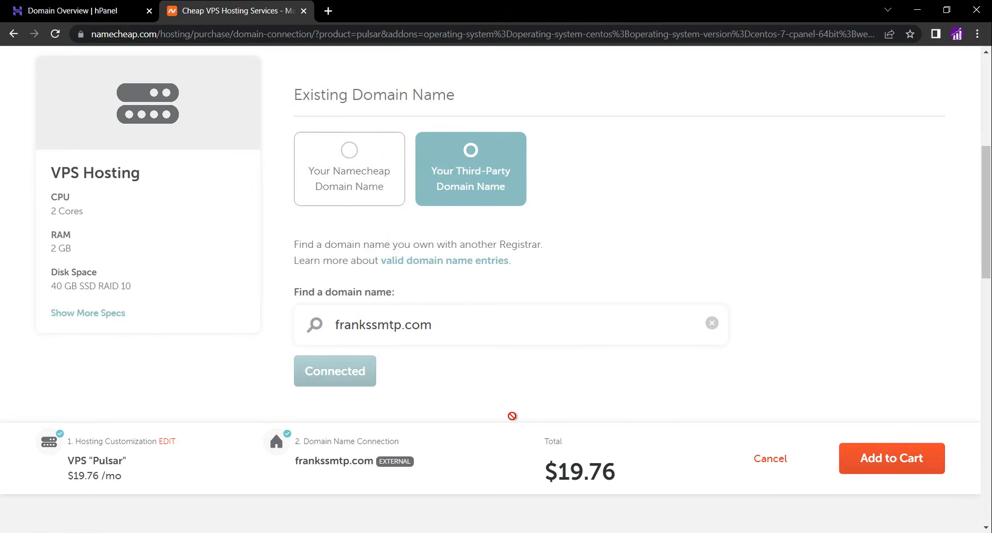
Add the VPS plan to the cart and apply the promo code couponfcnc
{"action": "left_click", "coordinate": [866, 463]}
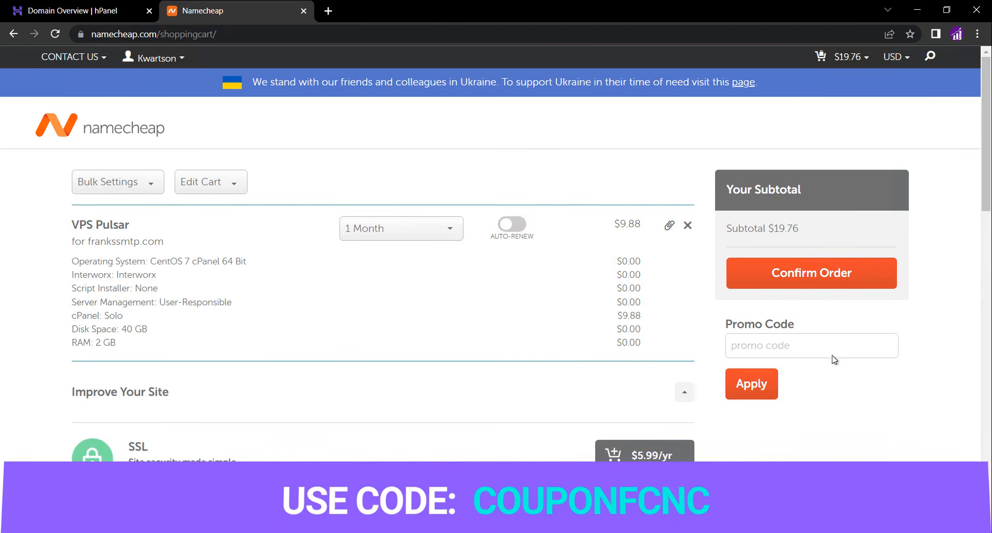
{"action": "left_click", "coordinate": [791, 348]}
{"action": "type", "text": "cou"}
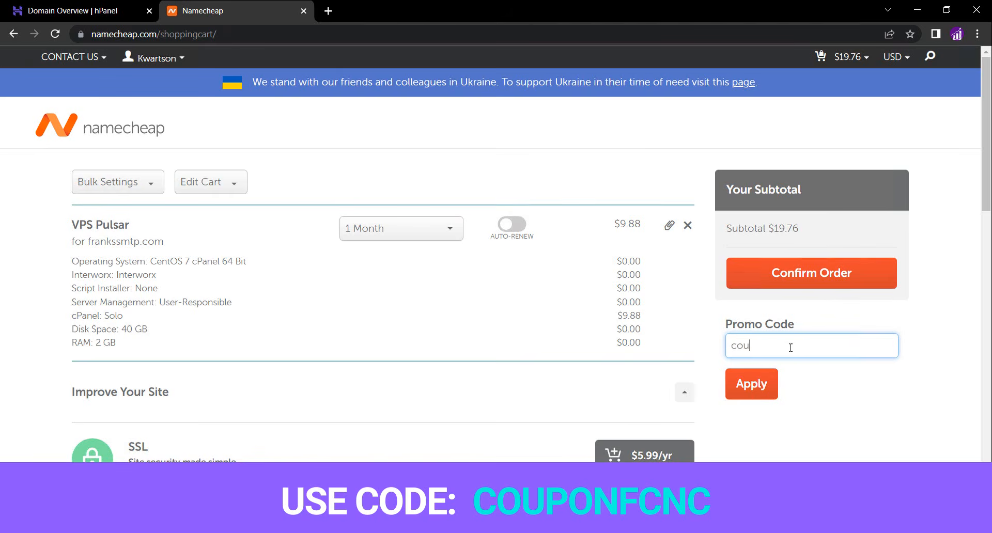
{"action": "type", "text": "ponfcnc"}
{"action": "key", "text": "BackSpace"}
{"action": "type", "text": "cnc"}
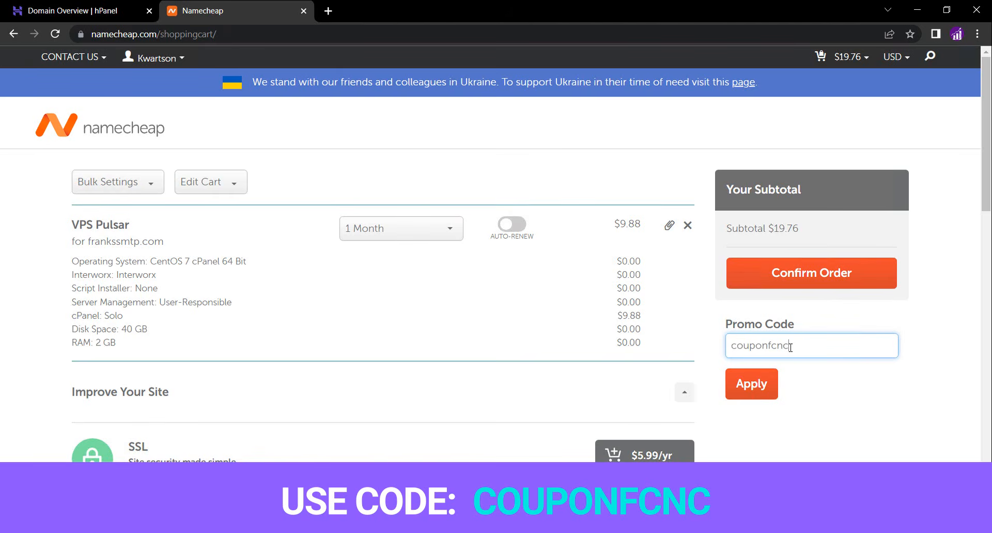
{"action": "left_click", "coordinate": [752, 383]}
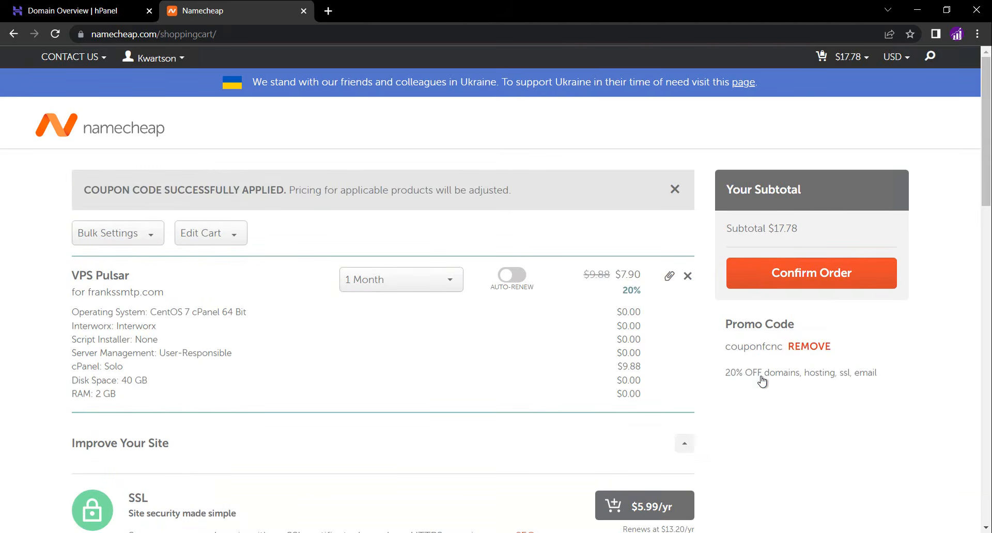
Confirm the order, select Account Funds as the payment method, and continue to order review
{"action": "left_click", "coordinate": [802, 267]}
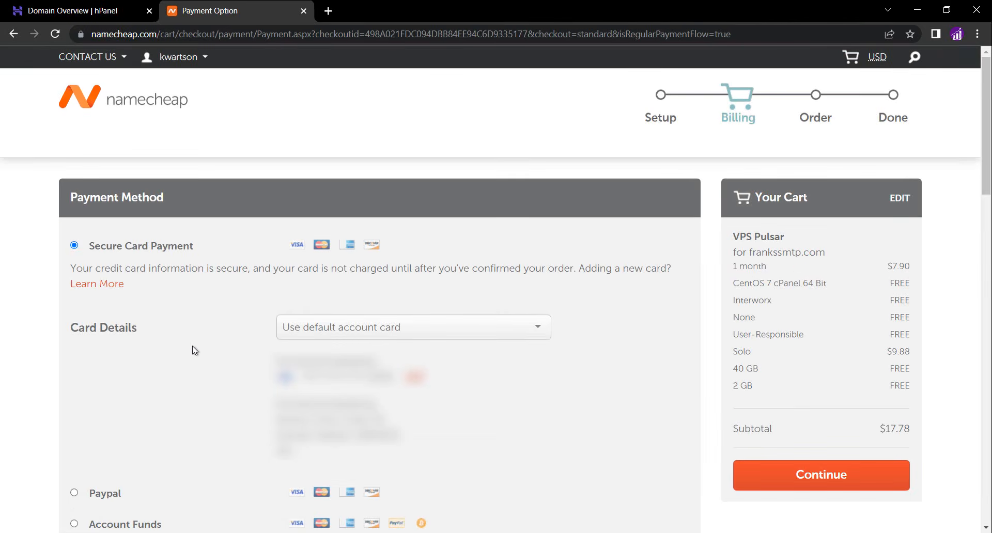
{"action": "scroll", "coordinate": [193, 346], "scroll_direction": "down", "scroll_amount": 2}
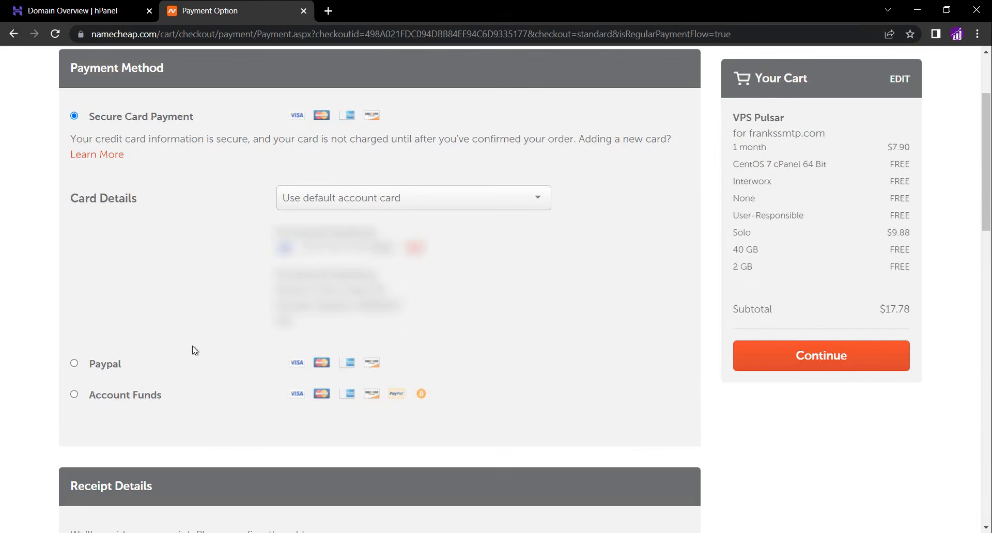
{"action": "left_click", "coordinate": [74, 395]}
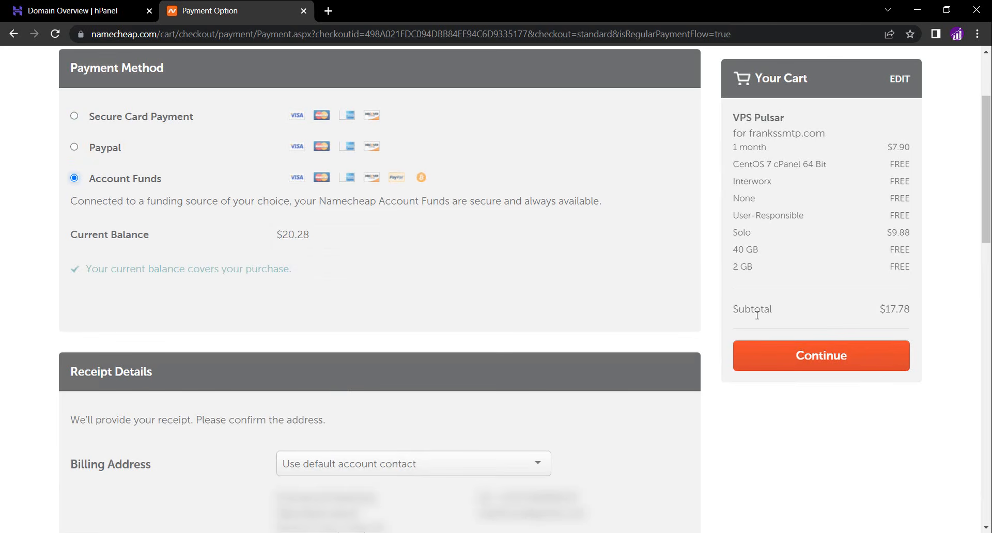
{"action": "left_click", "coordinate": [791, 355]}
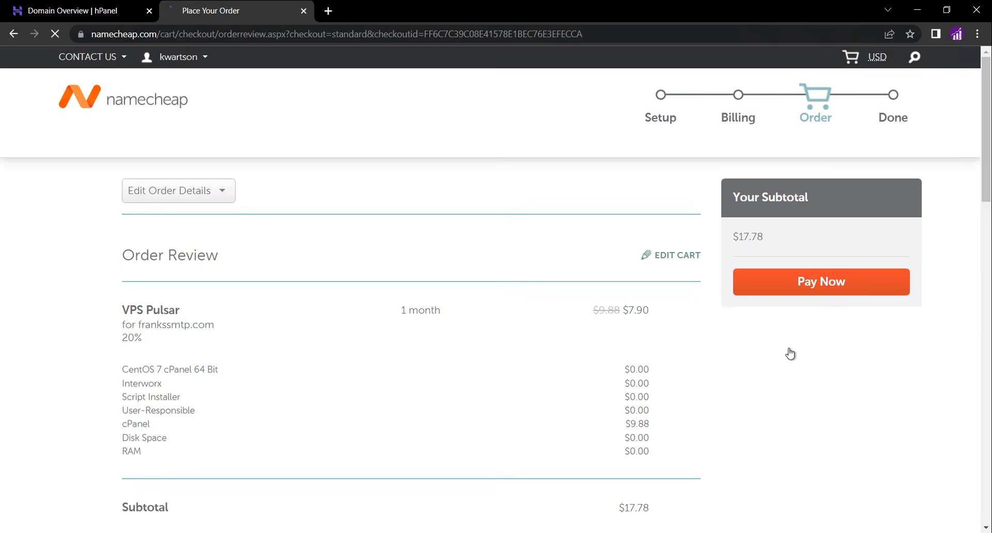
Agree to Namecheap's Terms of Service and agreements and pay for the order
{"action": "left_click", "coordinate": [851, 282]}
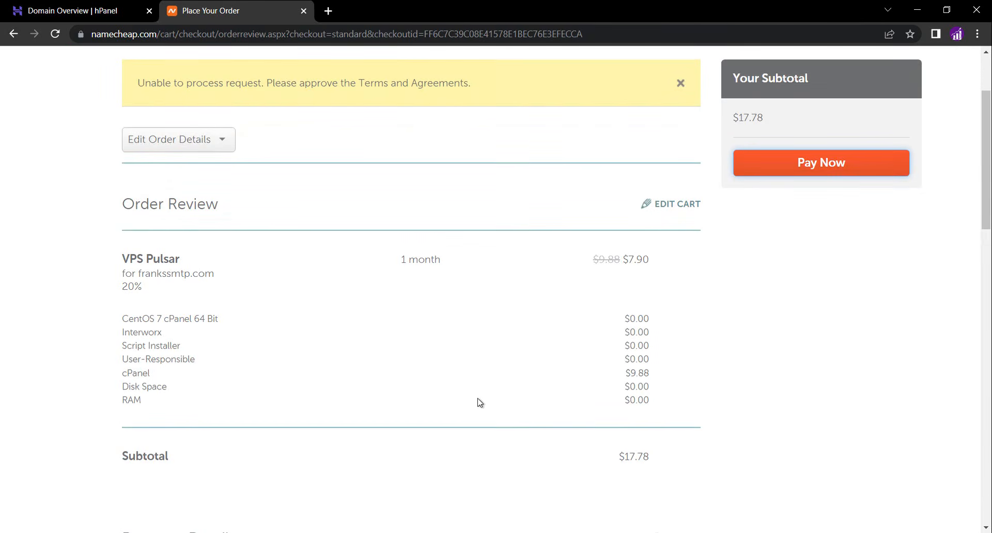
{"action": "scroll", "coordinate": [480, 402], "scroll_direction": "down", "scroll_amount": 1}
{"action": "scroll", "coordinate": [480, 403], "scroll_direction": "down", "scroll_amount": 4}
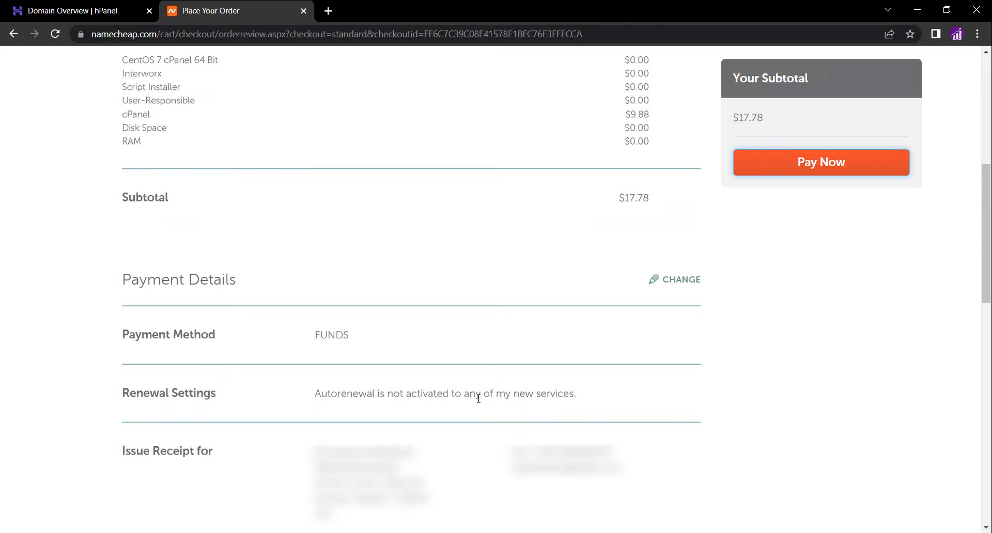
{"action": "scroll", "coordinate": [481, 403], "scroll_direction": "down", "scroll_amount": 5}
{"action": "left_click", "coordinate": [128, 297]}
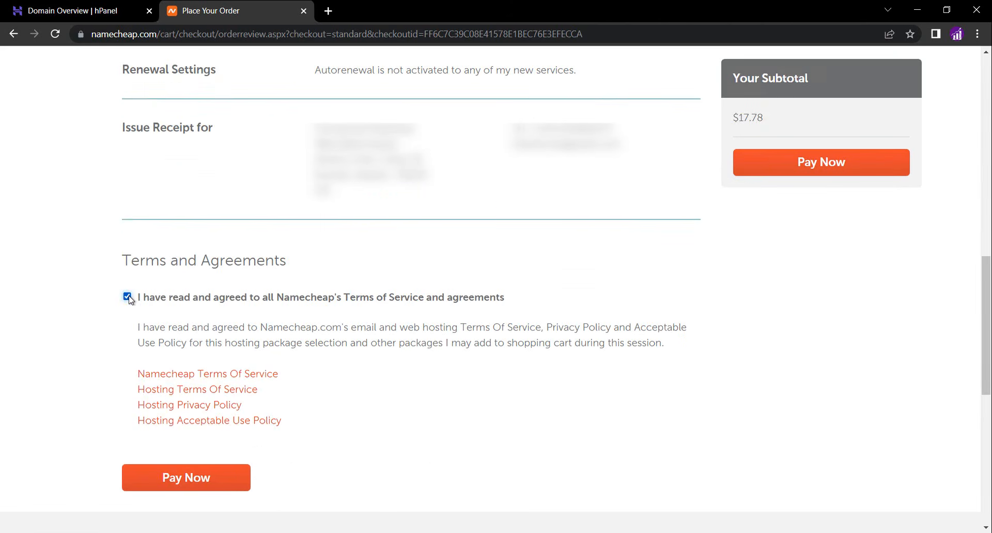
{"action": "left_click", "coordinate": [189, 486]}
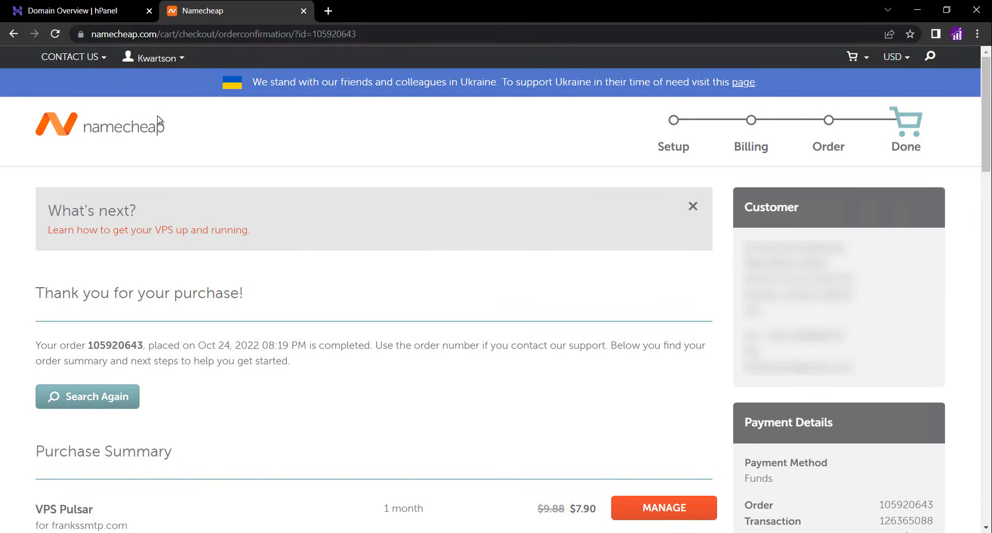
Open the Hosting List from the account dashboard to check the VPS Pulsar subscription status
{"action": "mouse_move", "coordinate": [166, 57]}
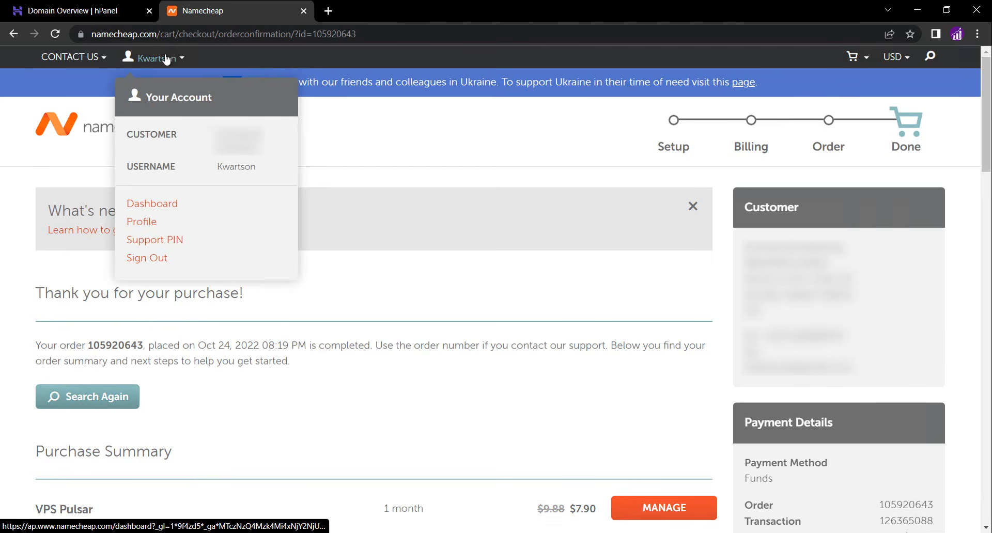
{"action": "left_click", "coordinate": [151, 206]}
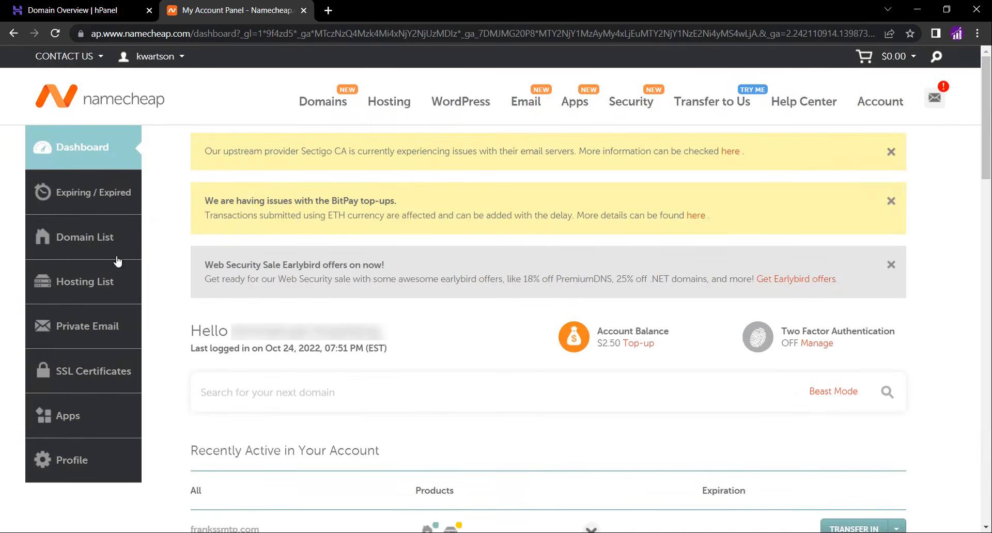
{"action": "left_click", "coordinate": [90, 292]}
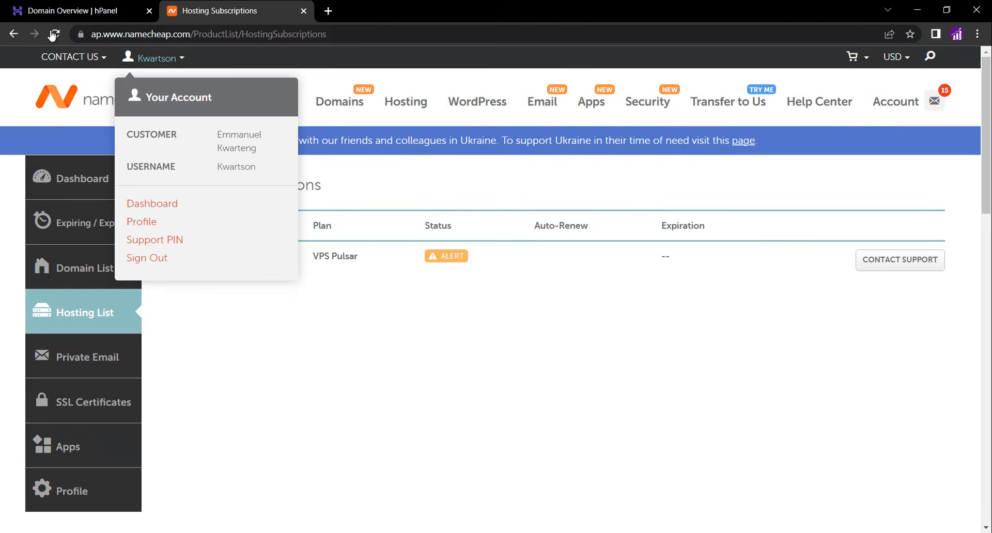
{"action": "left_click", "coordinate": [53, 33]}
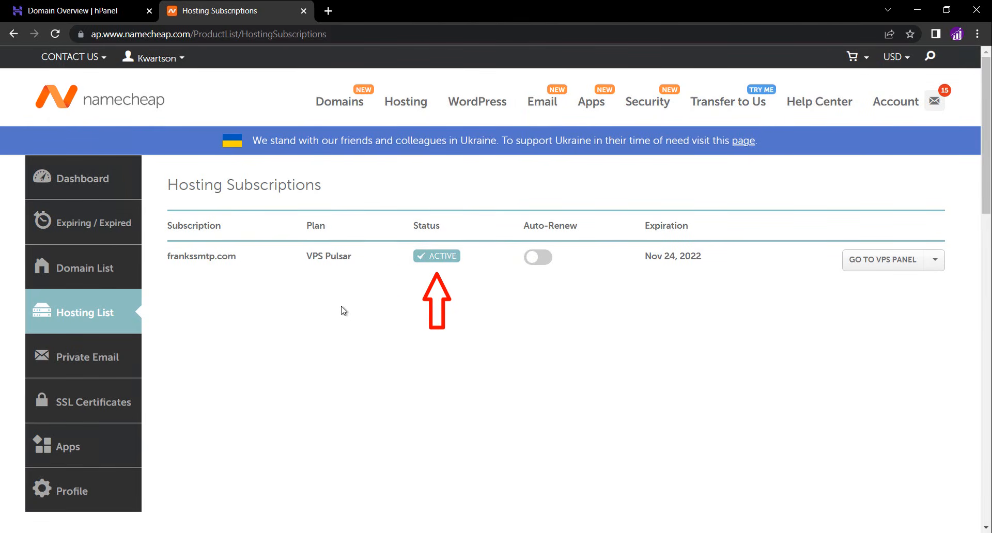
Open Gmail in a new tab and read the Namecheap email with virtual server access details for frankssmtp.com
{"action": "left_click", "coordinate": [329, 11]}
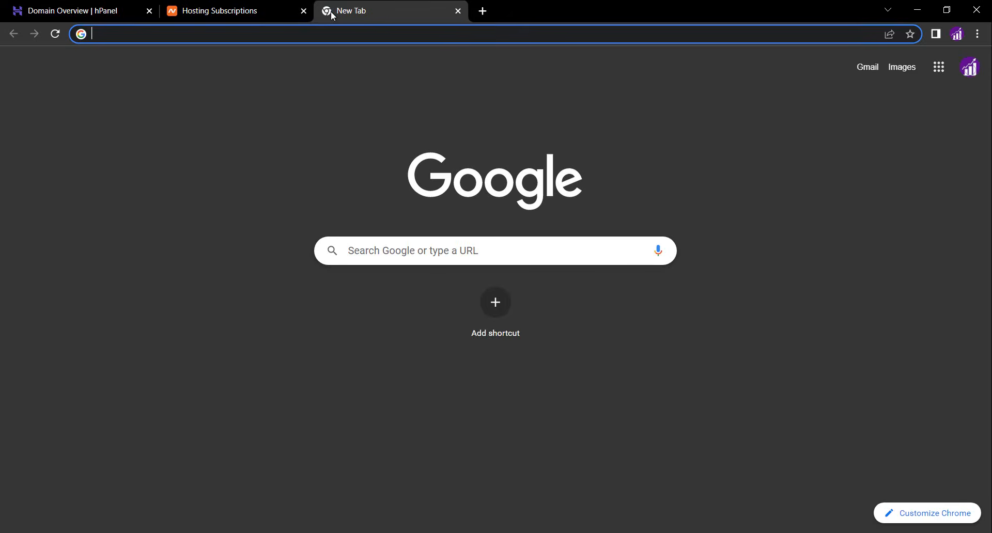
{"action": "left_click", "coordinate": [861, 69]}
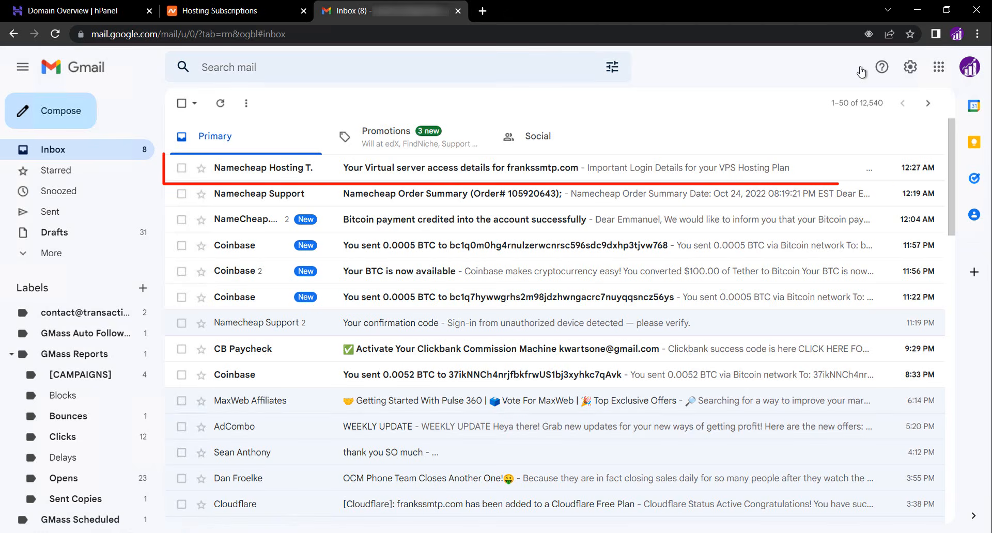
{"action": "left_click", "coordinate": [440, 174]}
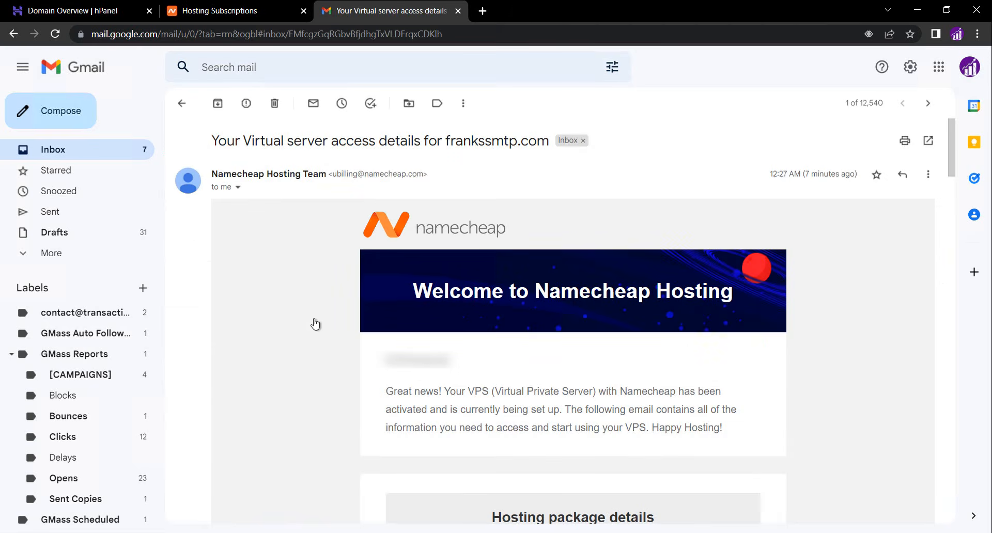
{"action": "scroll", "coordinate": [316, 324], "scroll_direction": "down", "scroll_amount": 1}
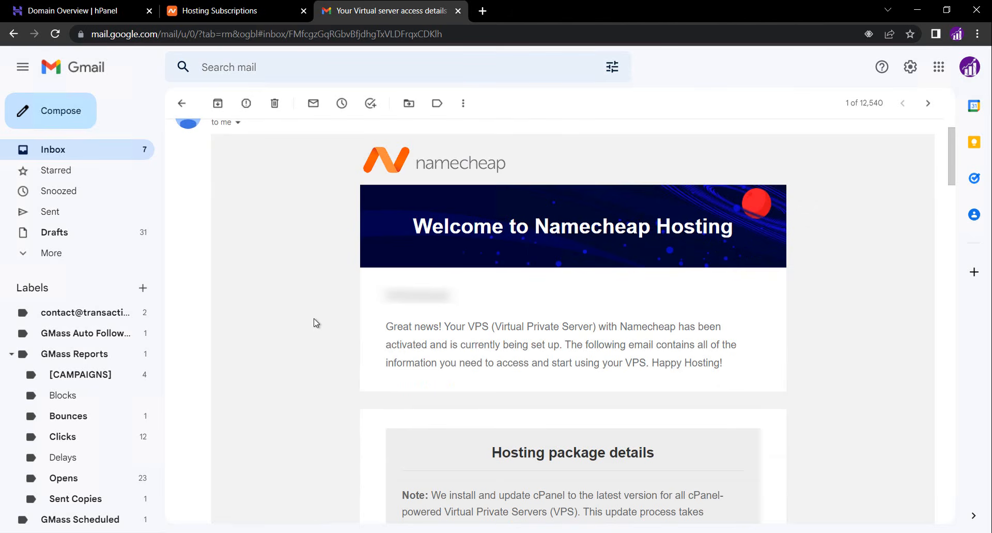
{"action": "scroll", "coordinate": [315, 321], "scroll_direction": "down", "scroll_amount": 1}
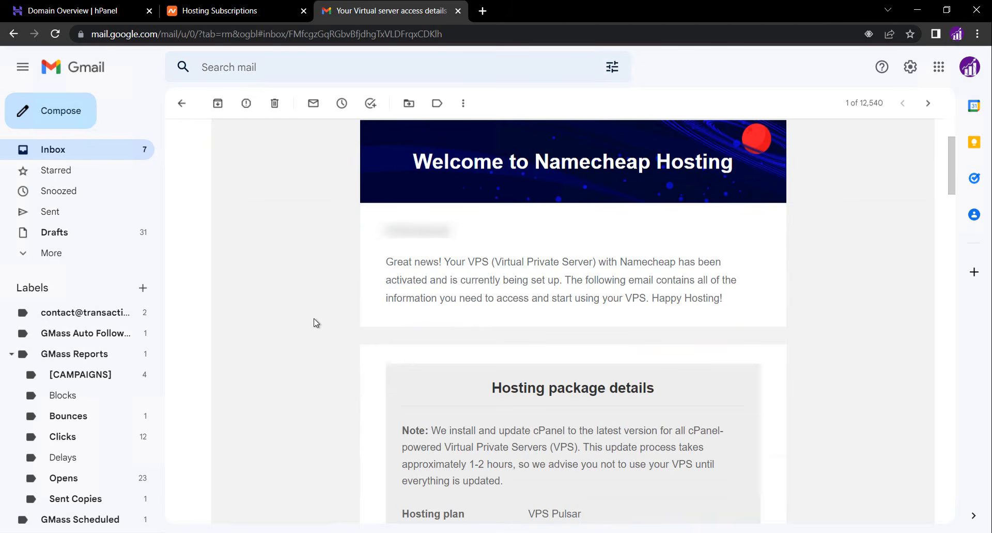
{"action": "scroll", "coordinate": [314, 319], "scroll_direction": "down", "scroll_amount": 3}
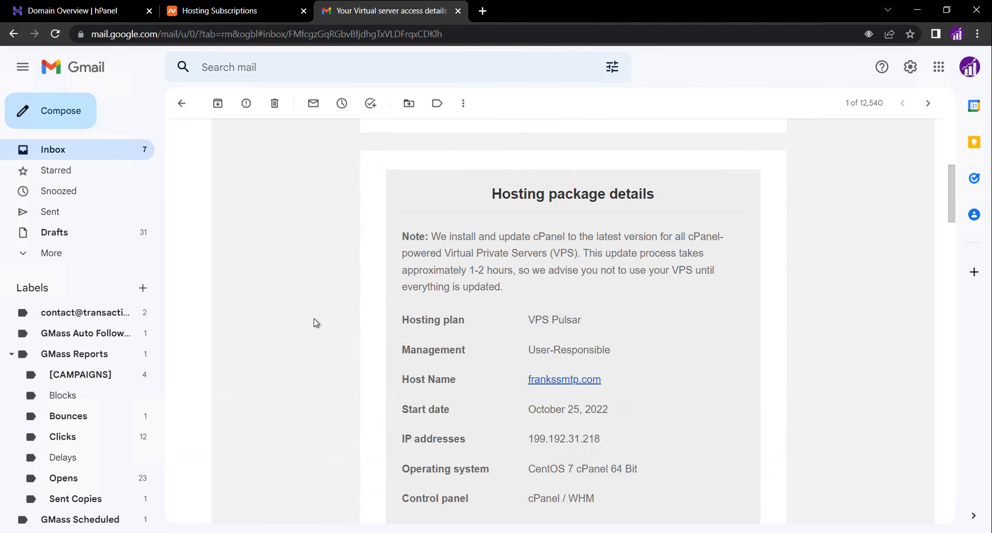
Scroll through the email to review the hosting package, VPS management platform and SSH login details
{"action": "scroll", "coordinate": [314, 318], "scroll_direction": "down", "scroll_amount": 2}
{"action": "scroll", "coordinate": [314, 318], "scroll_direction": "down", "scroll_amount": 2}
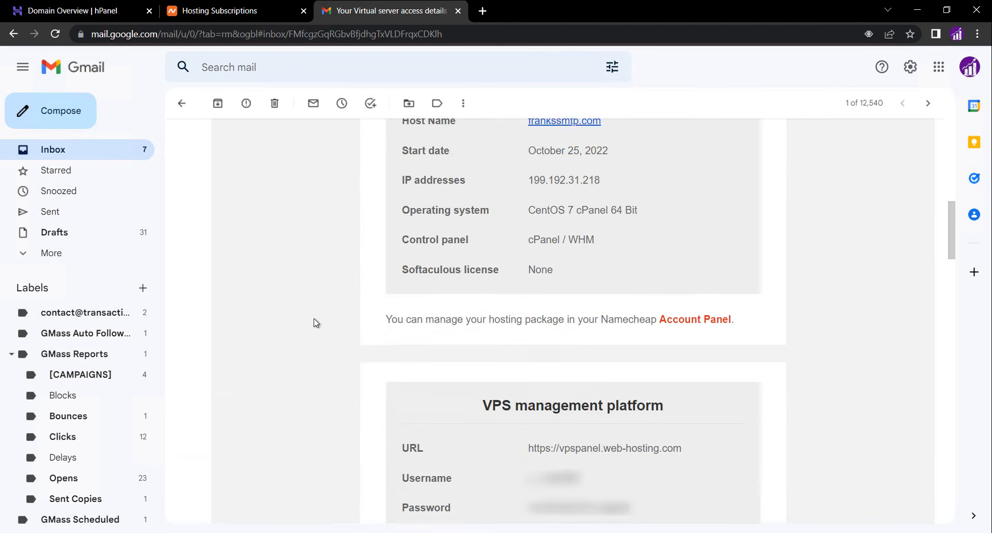
{"action": "scroll", "coordinate": [314, 318], "scroll_direction": "down", "scroll_amount": 1}
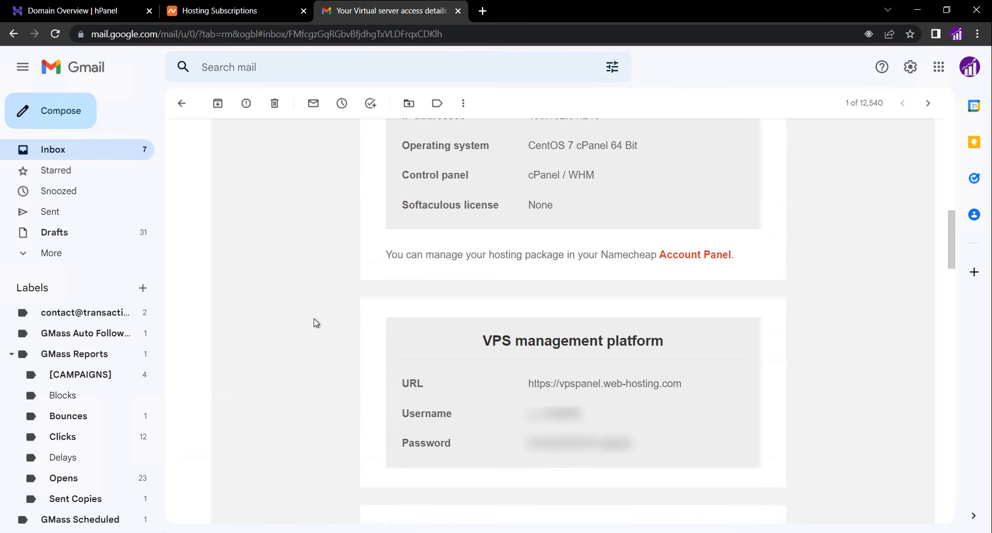
{"action": "scroll", "coordinate": [314, 318], "scroll_direction": "down", "scroll_amount": 4}
{"action": "scroll", "coordinate": [315, 320], "scroll_direction": "down", "scroll_amount": 2}
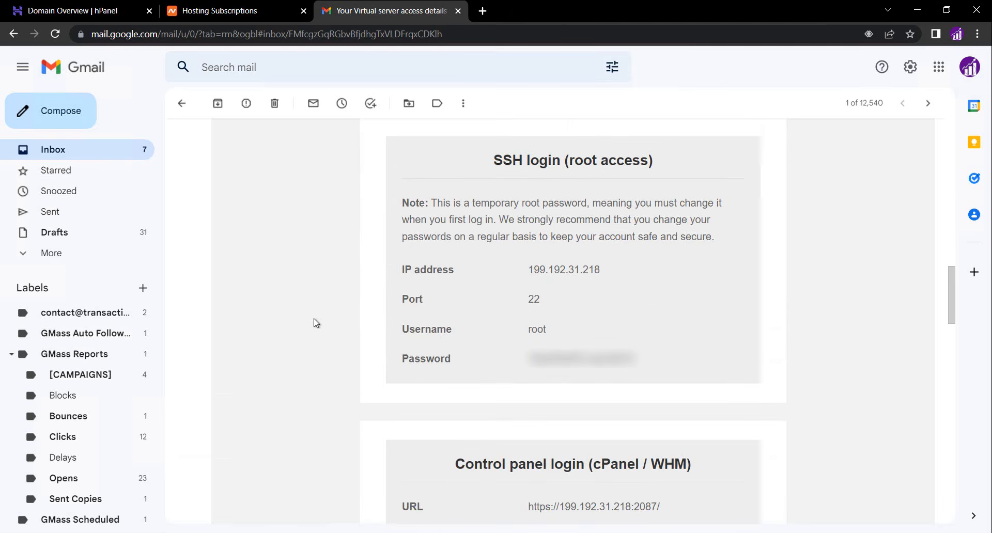
{"action": "scroll", "coordinate": [314, 320], "scroll_direction": "down", "scroll_amount": 5}
{"action": "scroll", "coordinate": [314, 320], "scroll_direction": "up", "scroll_amount": 1}
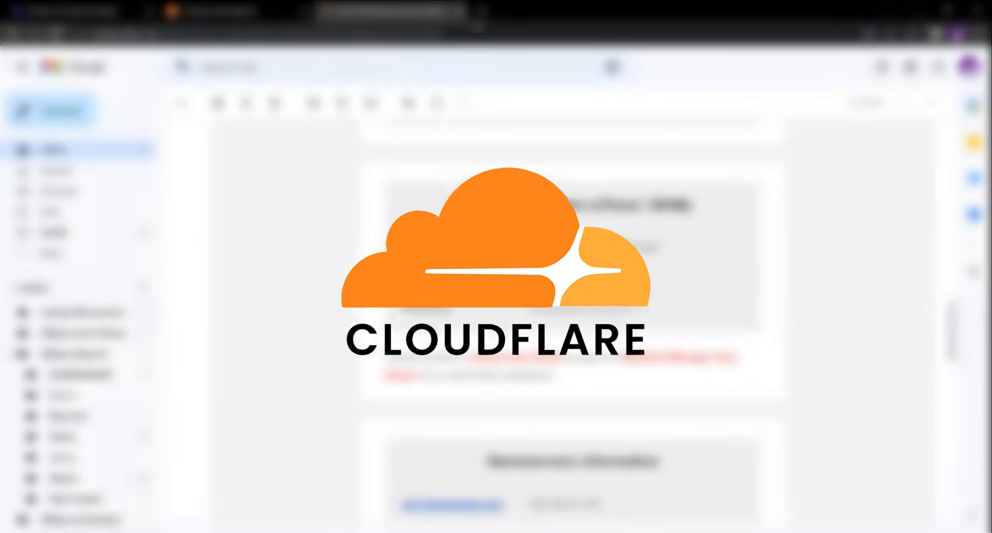
Open cloudflare.com in a new tab and go to its login page
{"action": "left_click", "coordinate": [483, 11]}
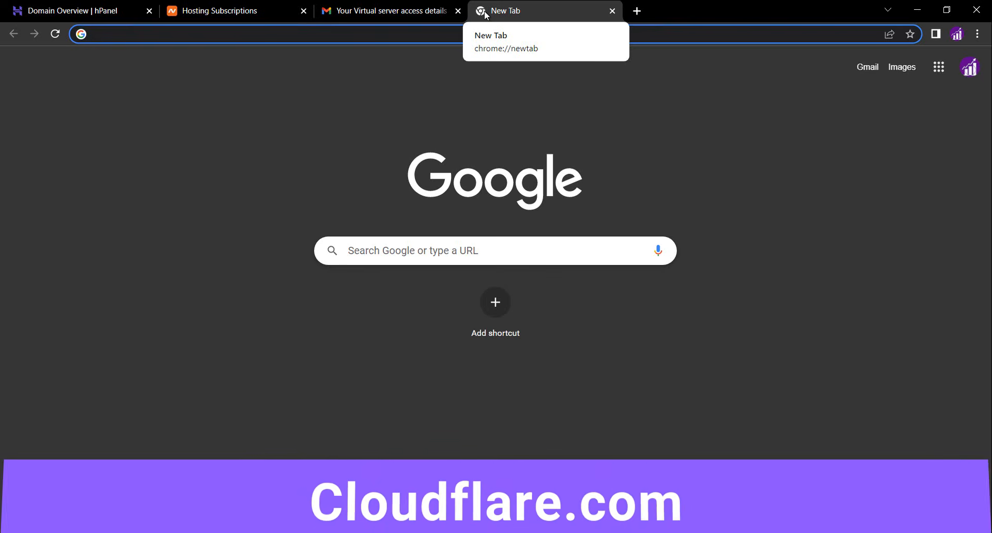
{"action": "type", "text": "cloudflare.com"}
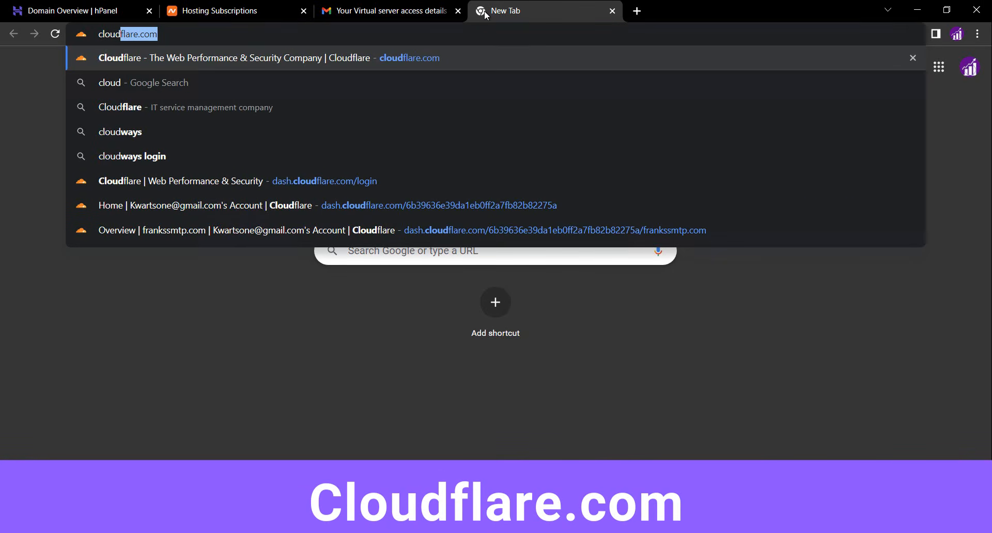
{"action": "key", "text": "Return"}
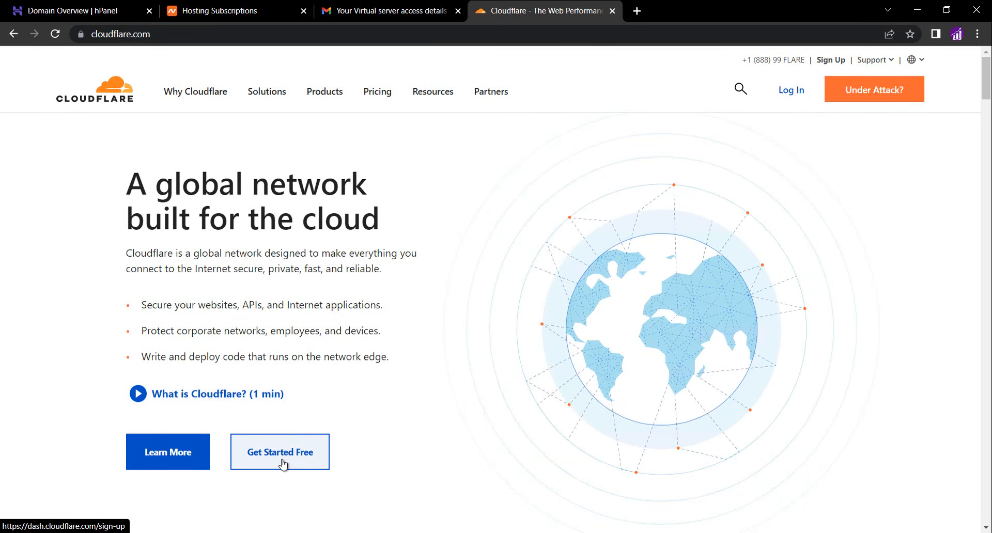
{"action": "left_click", "coordinate": [792, 91]}
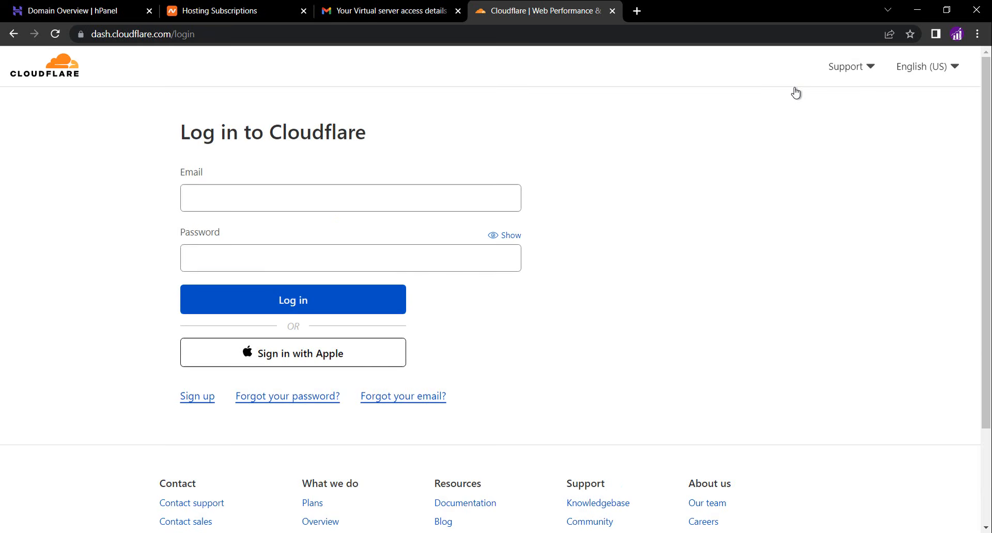
Log in to Cloudflare with the account e-mail and password
{"action": "left_click", "coordinate": [343, 197]}
{"action": "type", "text": "user@example.com"}
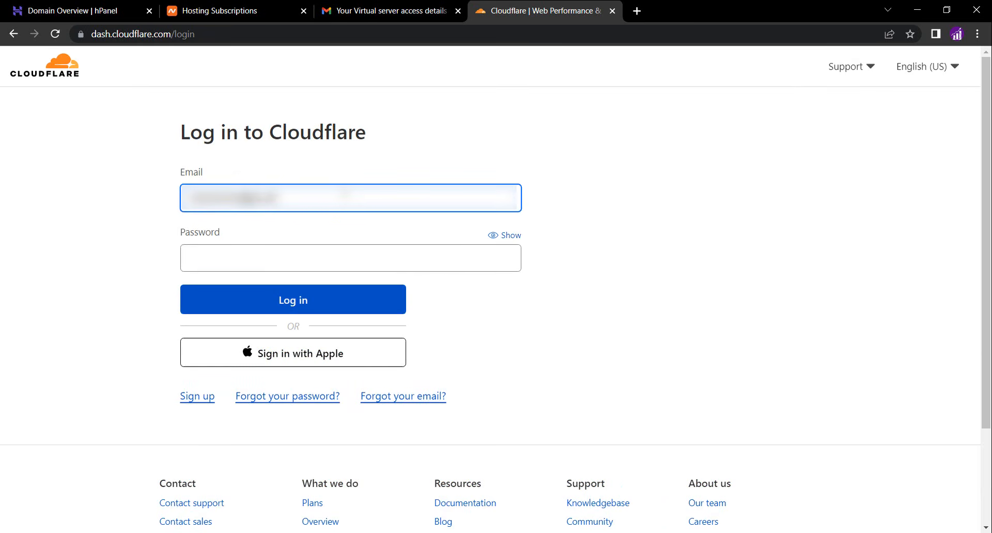
{"action": "type", "text": ".c"}
{"action": "left_click", "coordinate": [390, 250]}
{"action": "type", "text": "*******"}
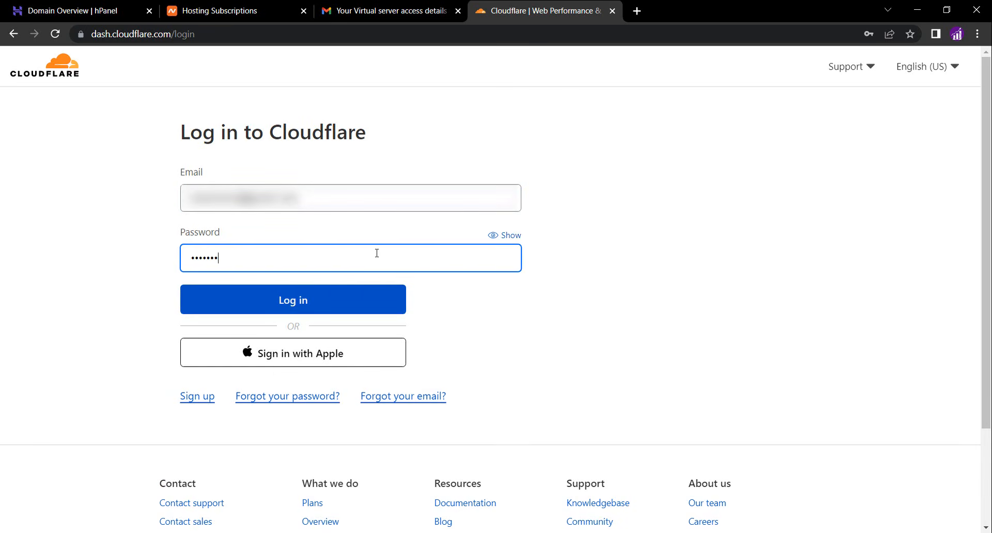
{"action": "type", "text": "**"}
{"action": "key", "text": "Return"}
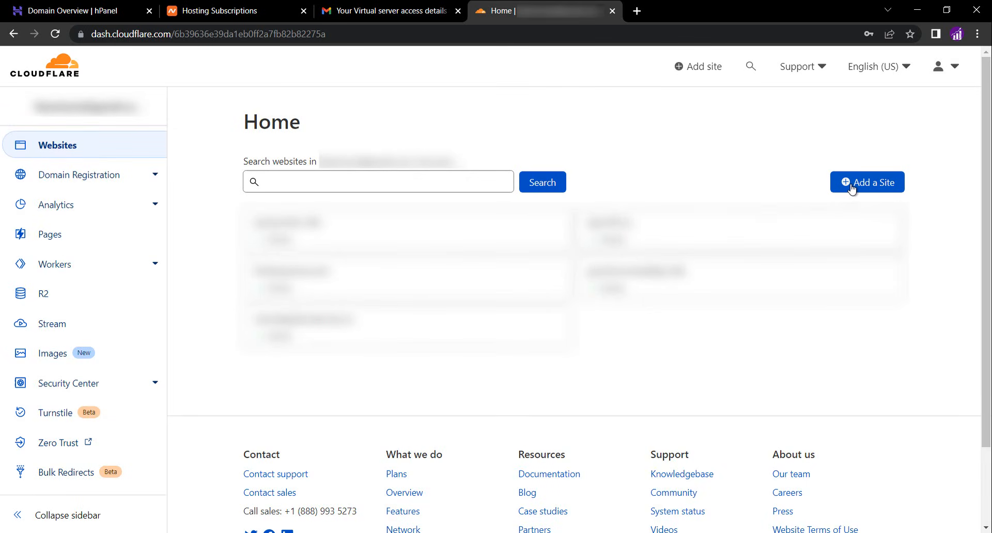
Add frankssmtp.com as a new site in Cloudflare
{"action": "left_click", "coordinate": [874, 185]}
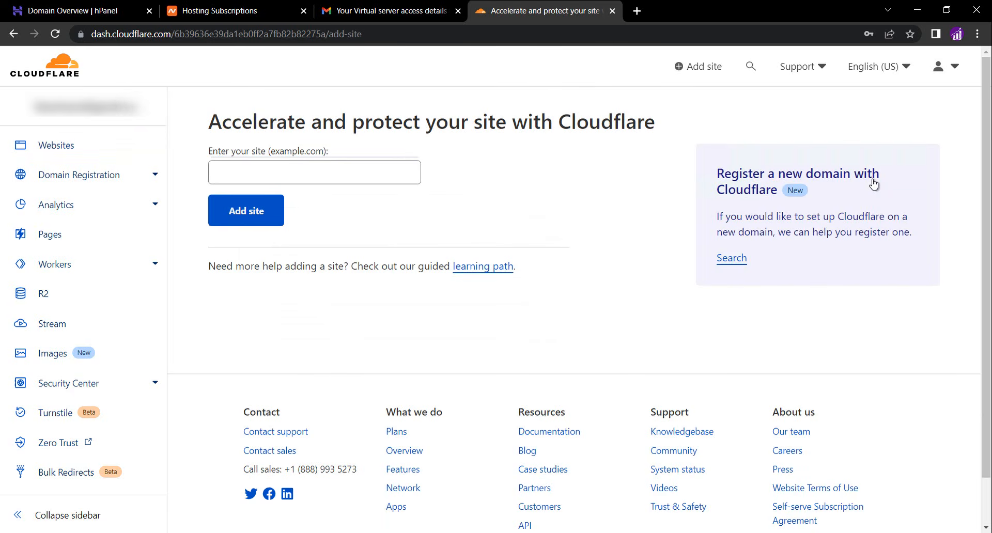
{"action": "left_click", "coordinate": [353, 174]}
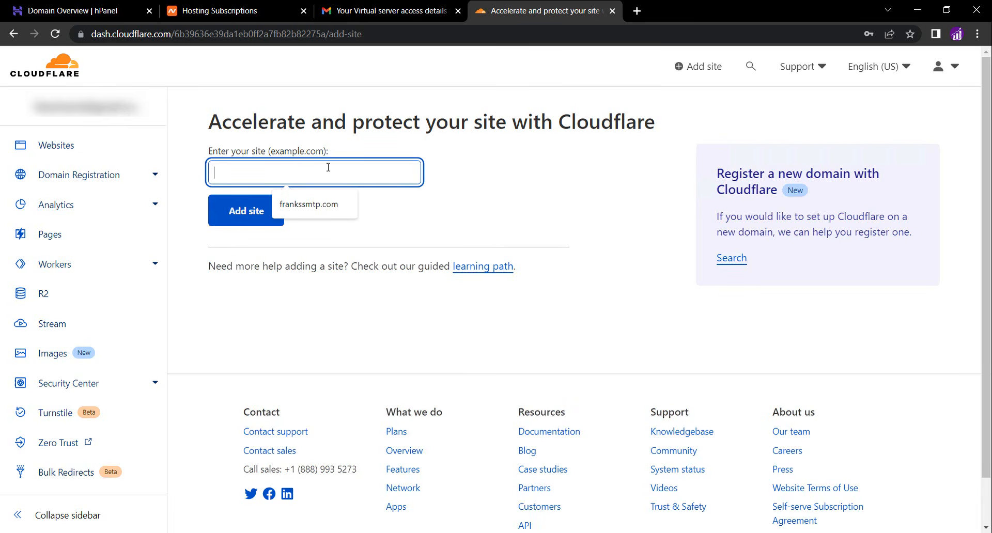
{"action": "type", "text": "frankssmtp.com"}
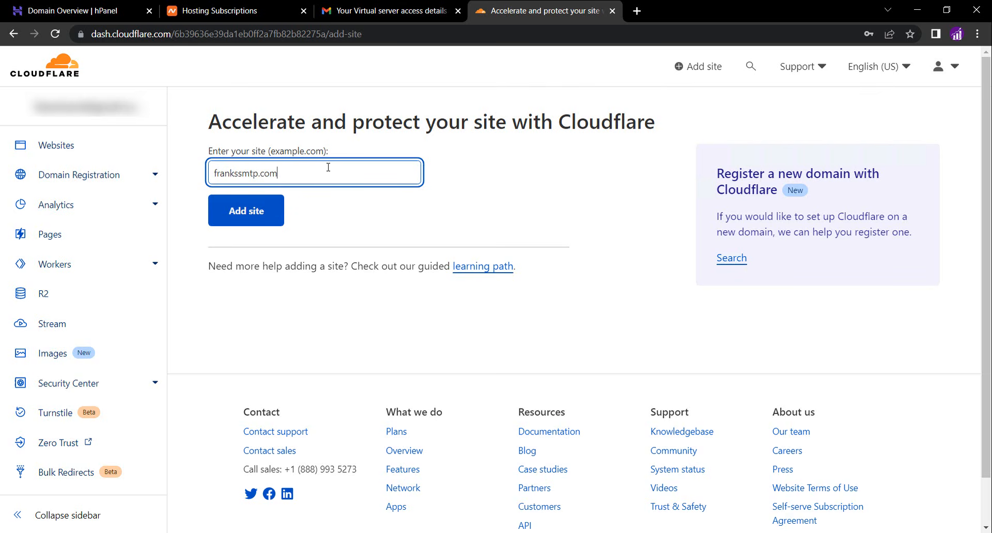
{"action": "left_click", "coordinate": [255, 206]}
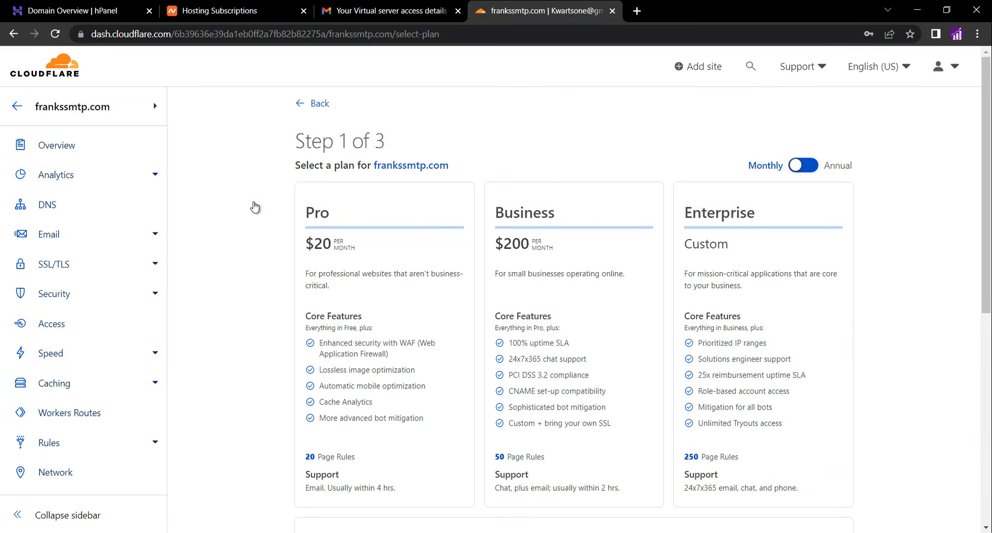
Select the Free plan for frankssmtp.com and continue
{"action": "scroll", "coordinate": [257, 285], "scroll_direction": "down", "scroll_amount": 4}
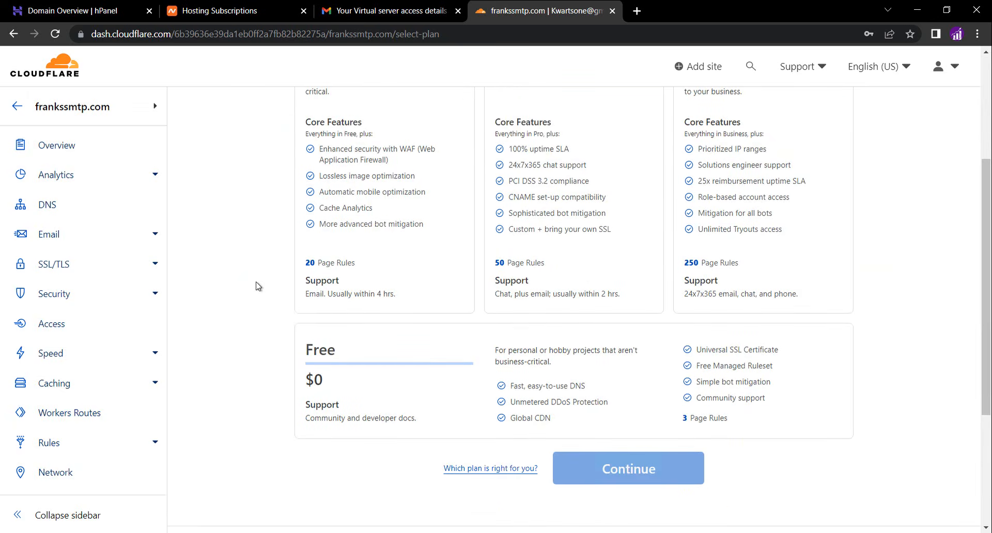
{"action": "left_click", "coordinate": [407, 373]}
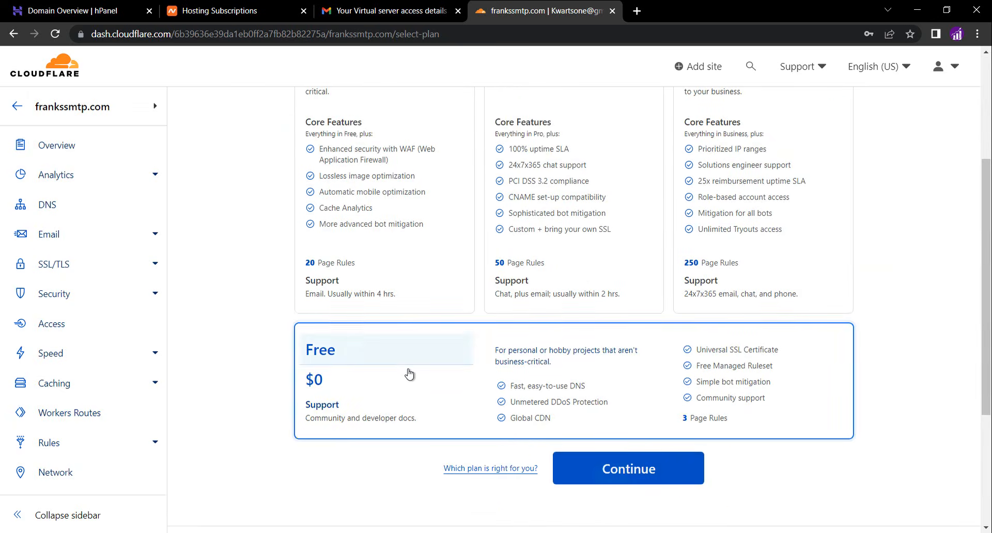
{"action": "left_click", "coordinate": [594, 479]}
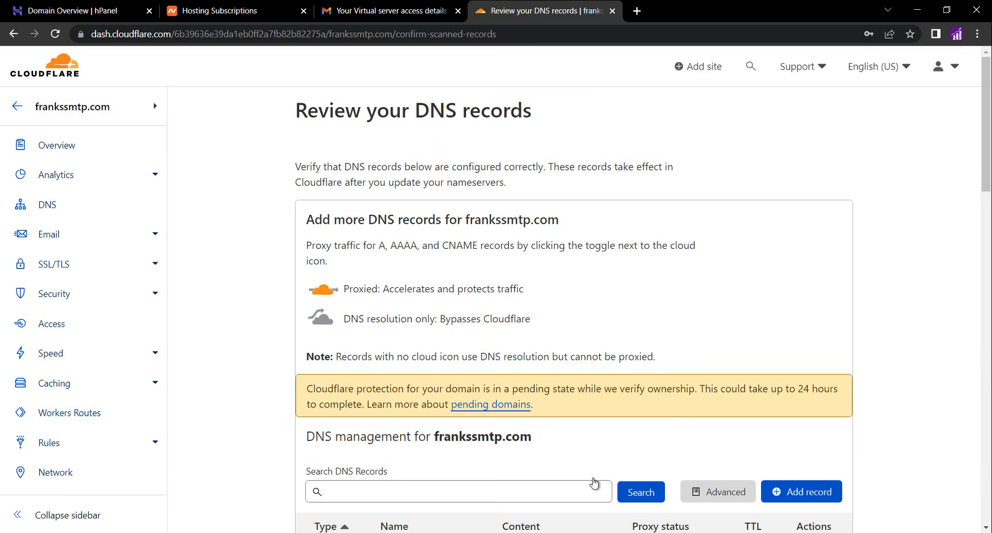
Delete the scanned A, AAAA and CAA DNS records for frankssmtp.com, confirming each deletion
{"action": "scroll", "coordinate": [269, 386], "scroll_direction": "down", "scroll_amount": 5}
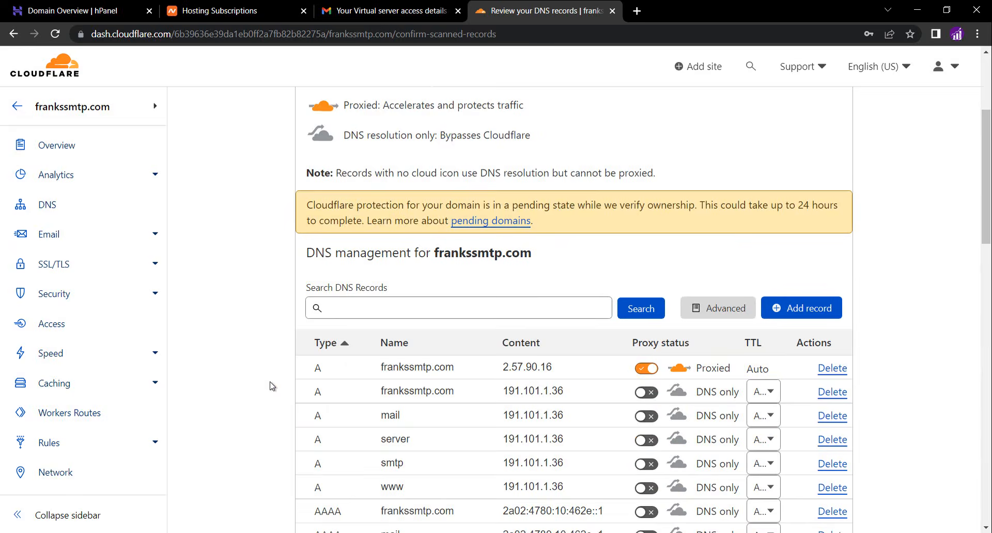
{"action": "scroll", "coordinate": [794, 326], "scroll_direction": "down", "scroll_amount": 1}
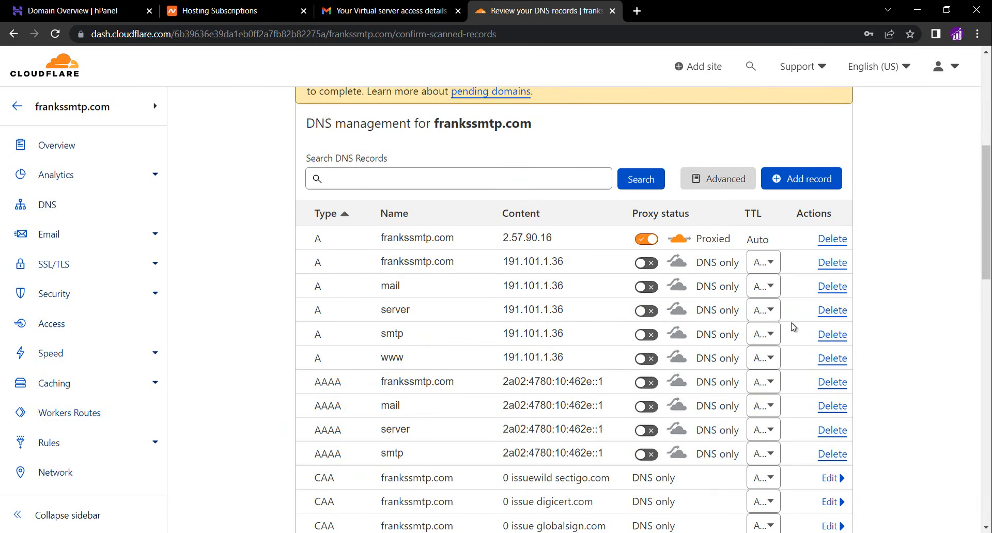
{"action": "left_click", "coordinate": [827, 242]}
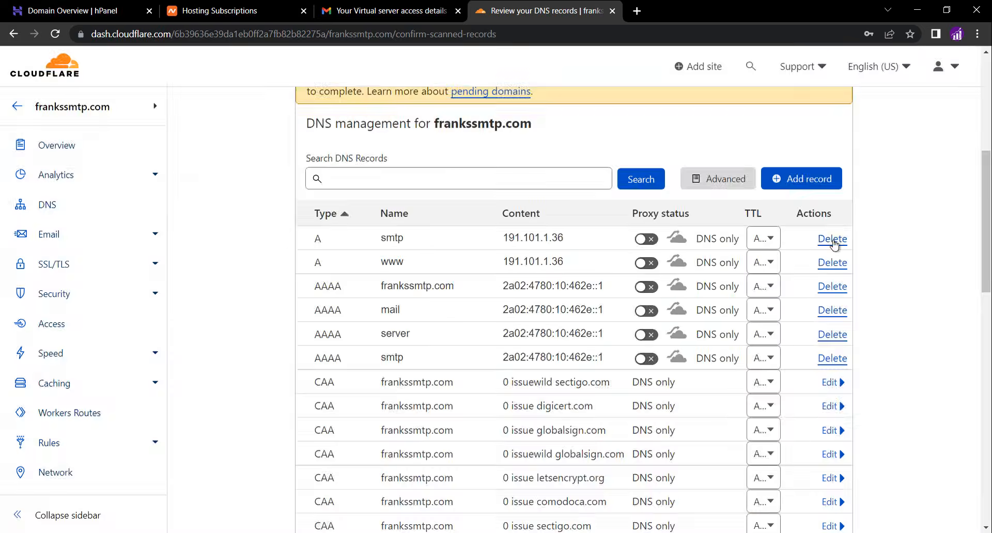
{"action": "left_click", "coordinate": [828, 244]}
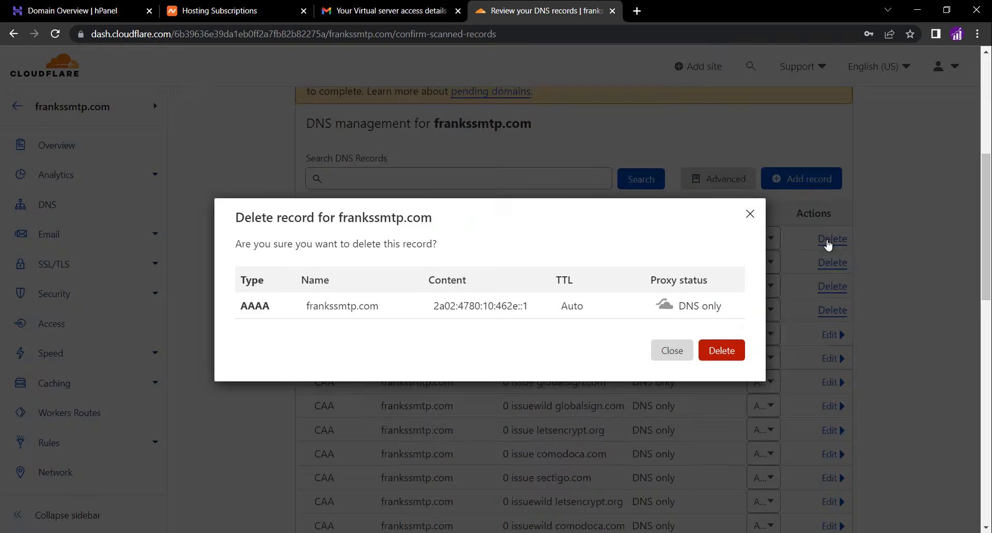
{"action": "left_click", "coordinate": [722, 351]}
{"action": "left_click", "coordinate": [829, 242]}
{"action": "left_click", "coordinate": [722, 349]}
{"action": "left_click", "coordinate": [832, 240]}
{"action": "left_click", "coordinate": [335, 384]}
{"action": "left_click", "coordinate": [722, 351]}
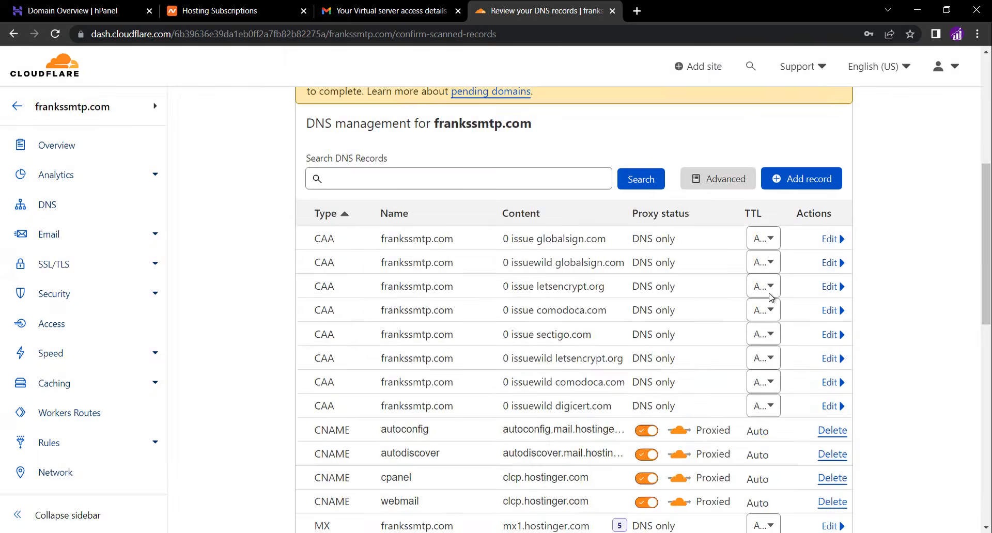
{"action": "left_click", "coordinate": [722, 351]}
{"action": "left_click", "coordinate": [832, 240]}
{"action": "left_click", "coordinate": [341, 379]}
{"action": "left_click", "coordinate": [722, 350]}
{"action": "left_click", "coordinate": [722, 350]}
{"action": "left_click", "coordinate": [832, 240]}
{"action": "left_click", "coordinate": [335, 381]}
{"action": "left_click", "coordinate": [832, 240]}
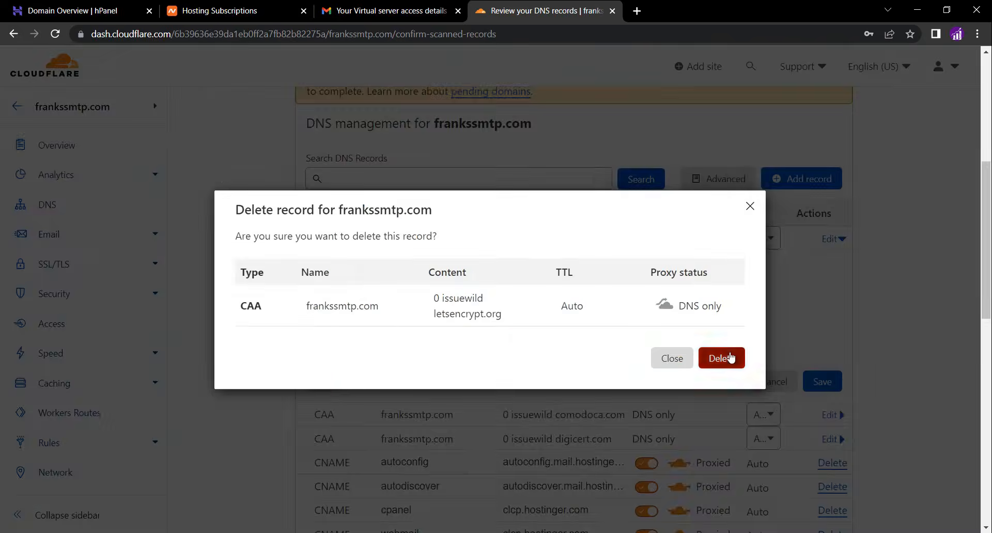
{"action": "left_click", "coordinate": [732, 357]}
{"action": "left_click", "coordinate": [832, 240]}
{"action": "left_click", "coordinate": [832, 239]}
{"action": "left_click", "coordinate": [335, 381]}
{"action": "left_click", "coordinate": [722, 351]}
{"action": "left_click", "coordinate": [833, 239]}
{"action": "left_click", "coordinate": [833, 240]}
Delete the remaining scanned MX and TXT DNS records, confirming each deletion
{"action": "scroll", "coordinate": [835, 228], "scroll_direction": "down", "scroll_amount": 1}
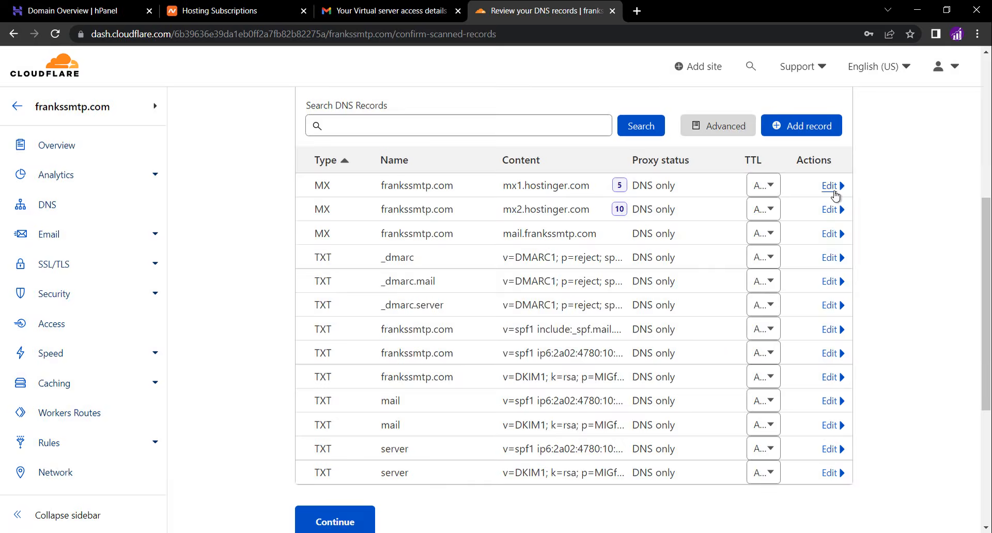
{"action": "left_click", "coordinate": [722, 350]}
{"action": "left_click", "coordinate": [834, 186]}
{"action": "left_click", "coordinate": [330, 284]}
{"action": "left_click", "coordinate": [722, 350]}
{"action": "left_click", "coordinate": [833, 186]}
{"action": "left_click", "coordinate": [331, 283]}
{"action": "left_click", "coordinate": [720, 353]}
{"action": "left_click", "coordinate": [830, 187]}
{"action": "left_click", "coordinate": [331, 350]}
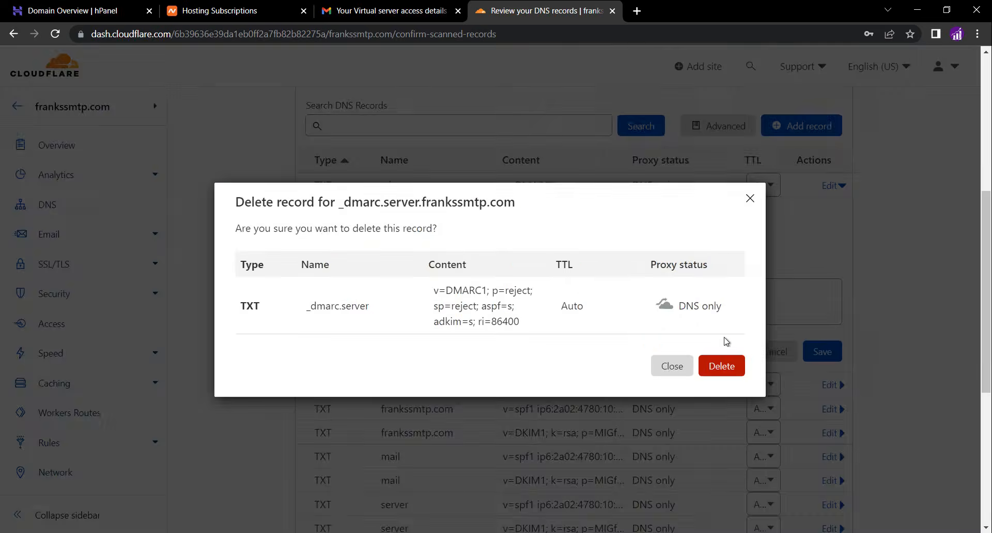
{"action": "left_click", "coordinate": [723, 365]}
{"action": "left_click", "coordinate": [833, 186]}
{"action": "left_click", "coordinate": [333, 351]}
{"action": "left_click", "coordinate": [723, 364]}
{"action": "left_click", "coordinate": [832, 186]}
{"action": "left_click", "coordinate": [335, 351]}
{"action": "left_click", "coordinate": [831, 187]}
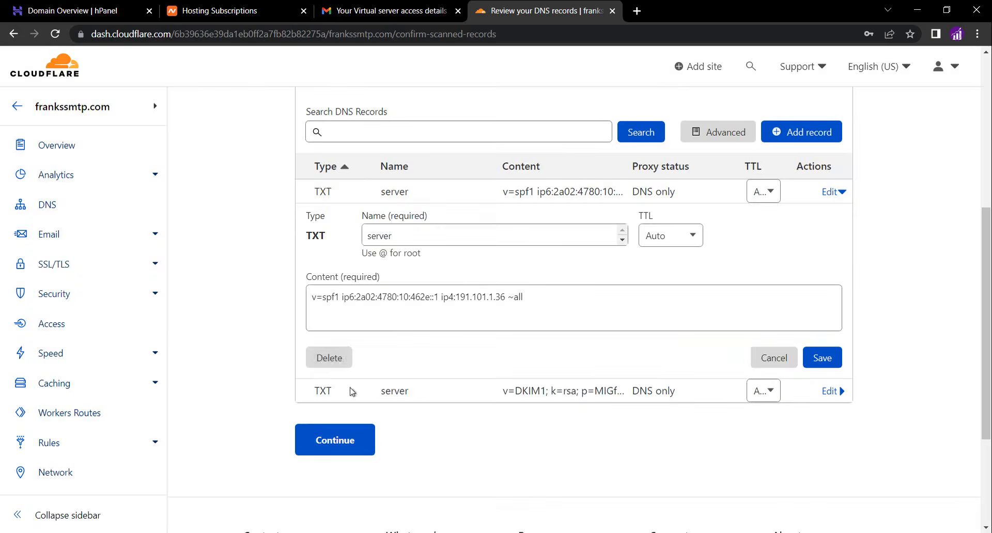
{"action": "left_click", "coordinate": [331, 357]}
{"action": "left_click", "coordinate": [714, 364]}
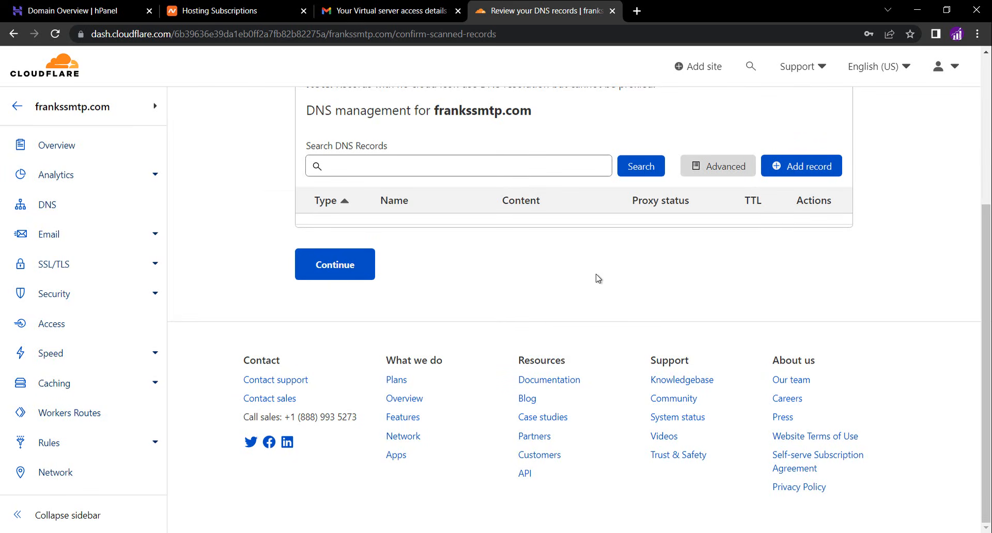
Continue past the DNS review without records and copy Cloudflare's nameserver hattie.ns.cloudflare.com
{"action": "left_click", "coordinate": [334, 277]}
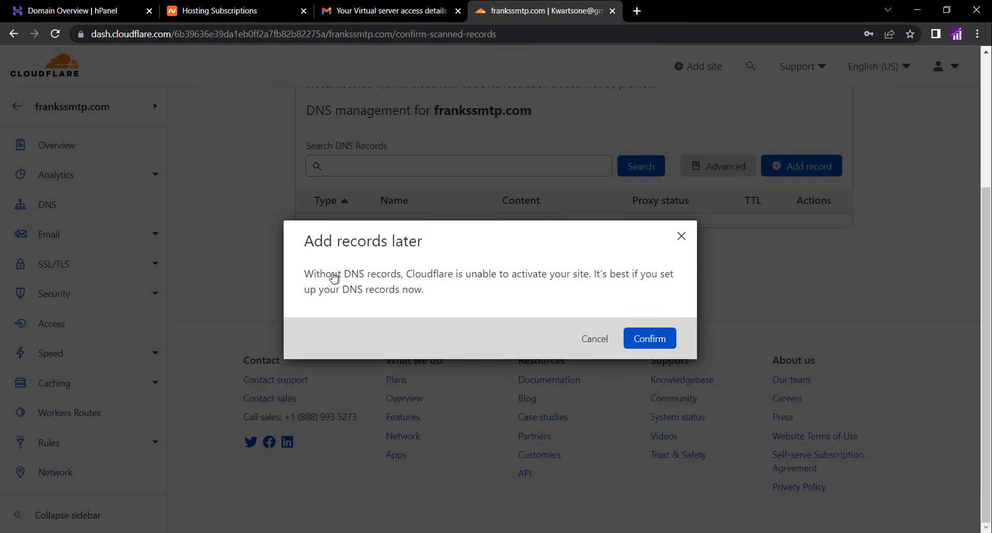
{"action": "left_click", "coordinate": [628, 339]}
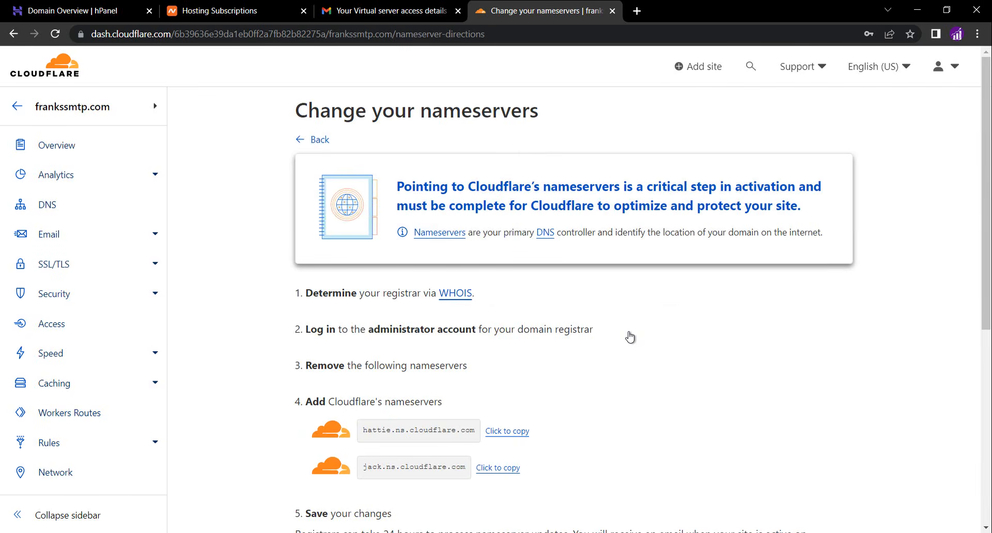
{"action": "scroll", "coordinate": [629, 377], "scroll_direction": "down", "scroll_amount": 1}
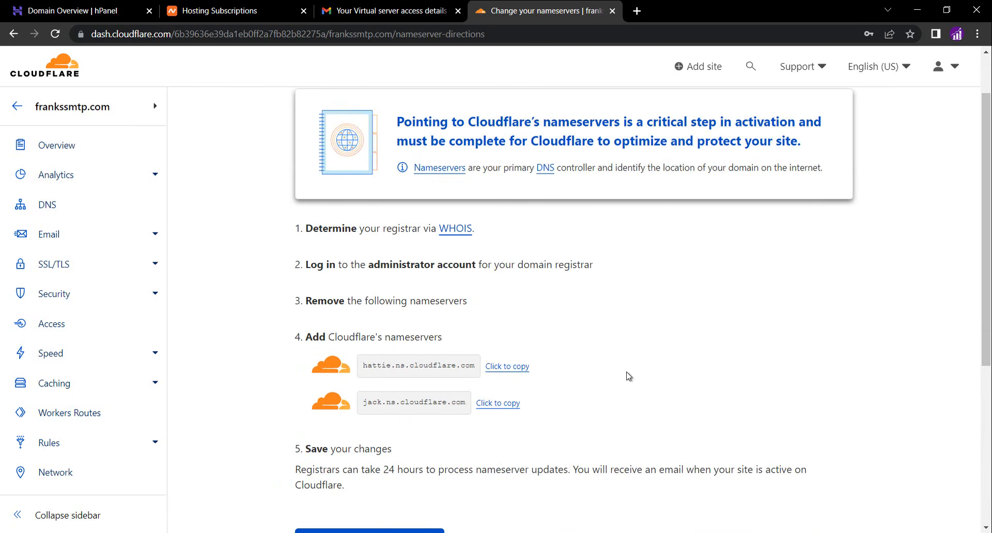
{"action": "left_click", "coordinate": [515, 367]}
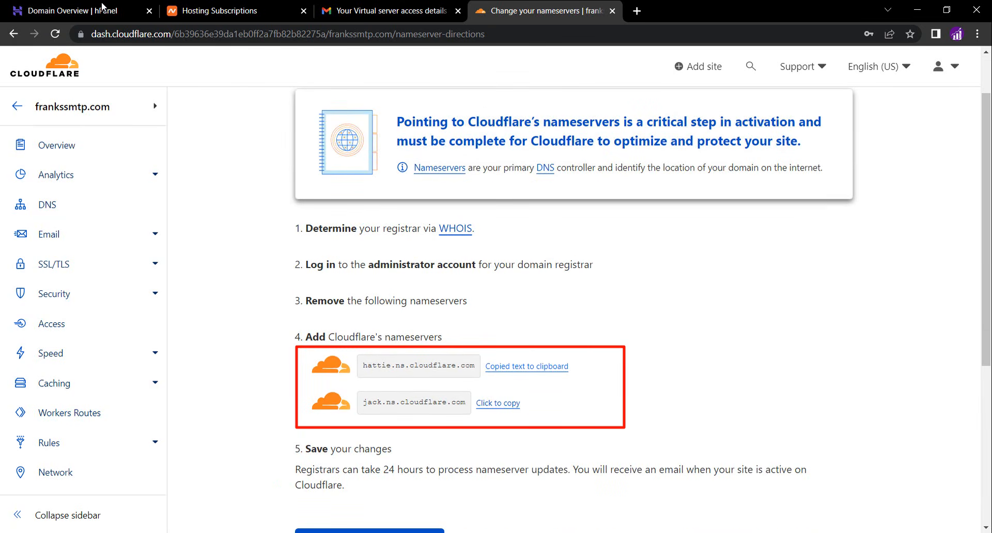
Switch the Hostinger domain to custom nameservers and replace the first nameserver with hattie.ns.cloudflare.com
{"action": "left_click", "coordinate": [101, 14]}
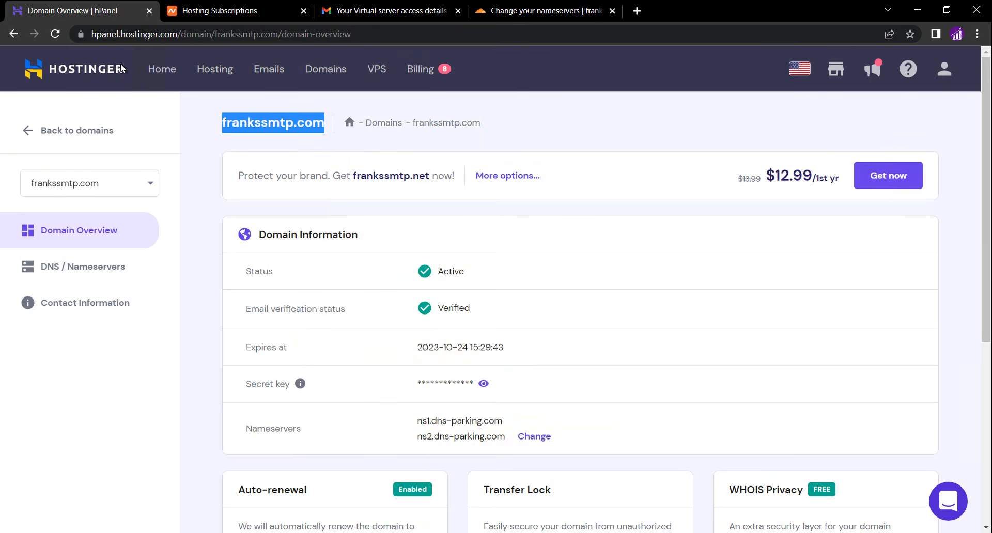
{"action": "left_click", "coordinate": [76, 274]}
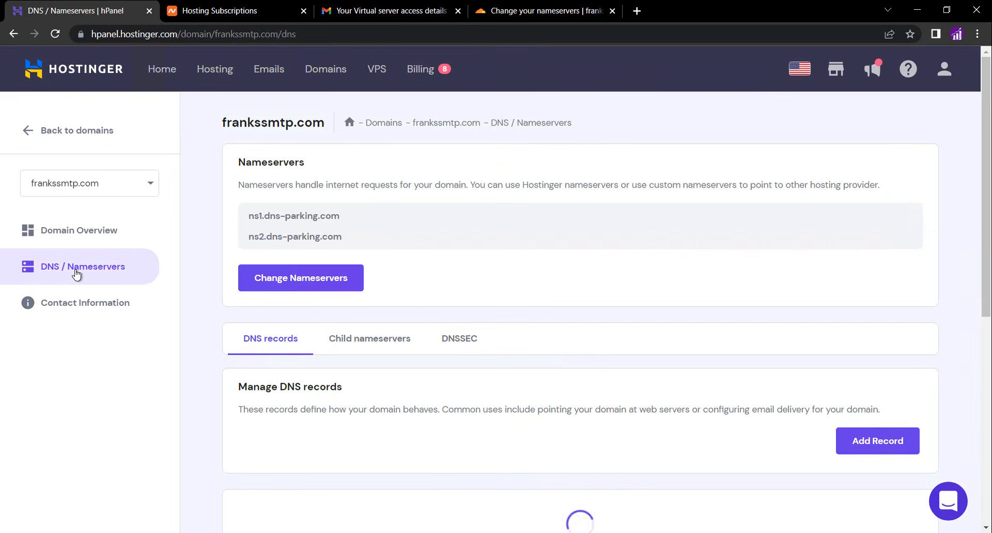
{"action": "left_click", "coordinate": [253, 288]}
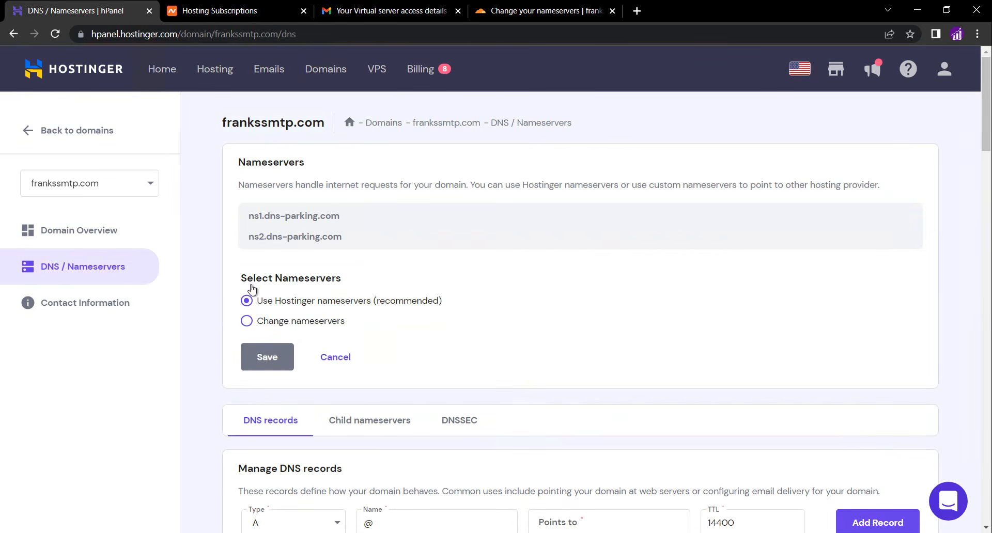
{"action": "left_click", "coordinate": [247, 321]}
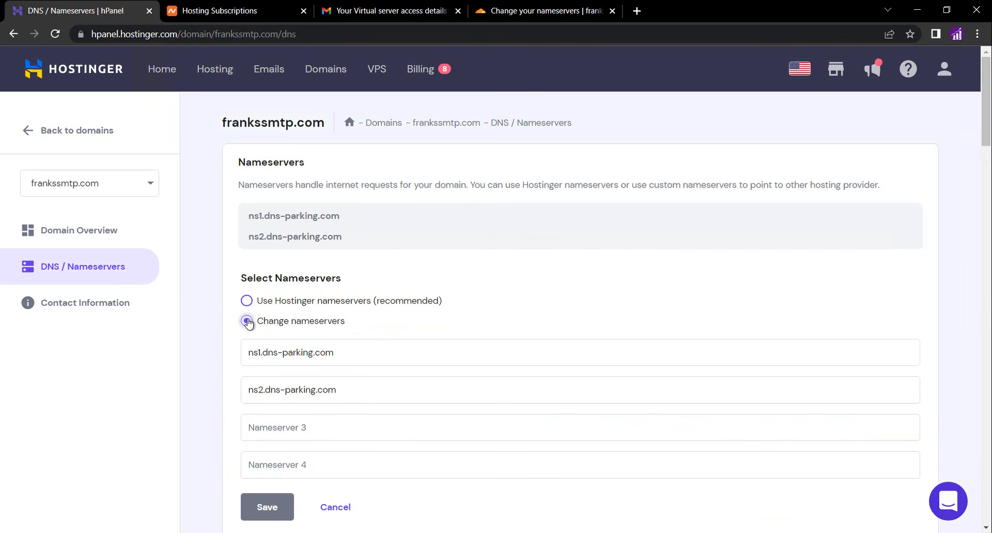
{"action": "left_click", "coordinate": [262, 348]}
{"action": "key", "text": "ctrl+a"}
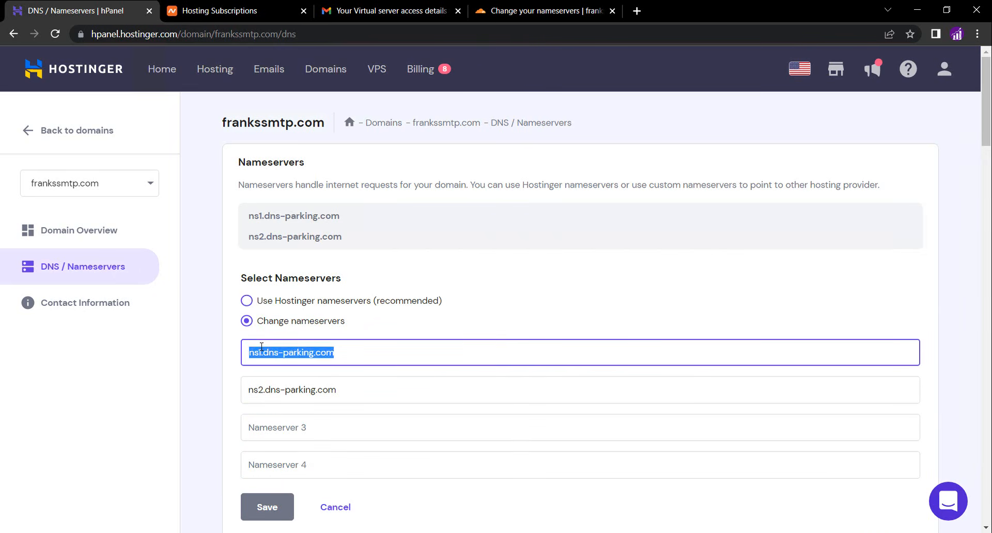
{"action": "type", "text": "v"}
{"action": "key", "text": "BackSpace"}
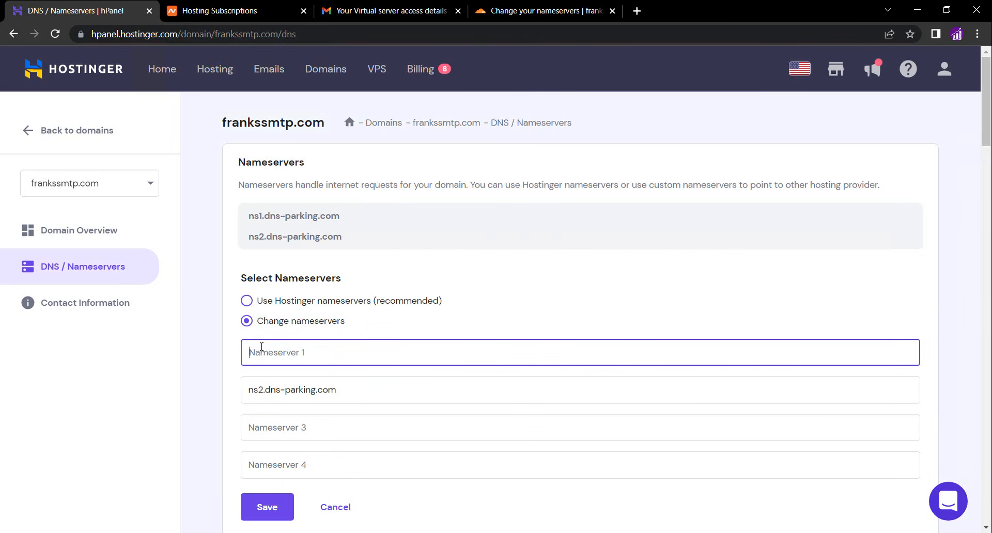
{"action": "key", "text": "ctrl+v"}
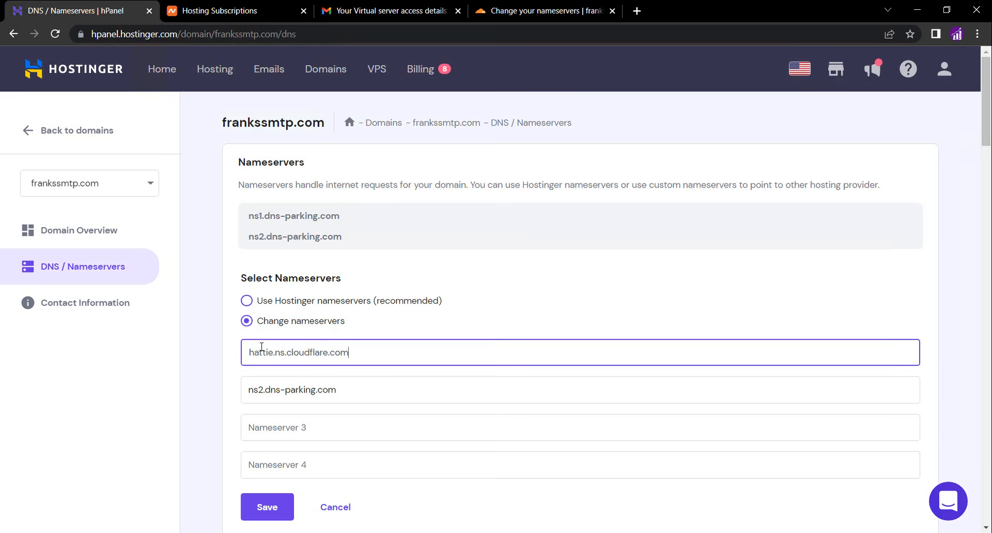
Copy jack.ns.cloudflare.com from Cloudflare, set it as the second nameserver, and save the nameserver change
{"action": "left_click", "coordinate": [516, 15]}
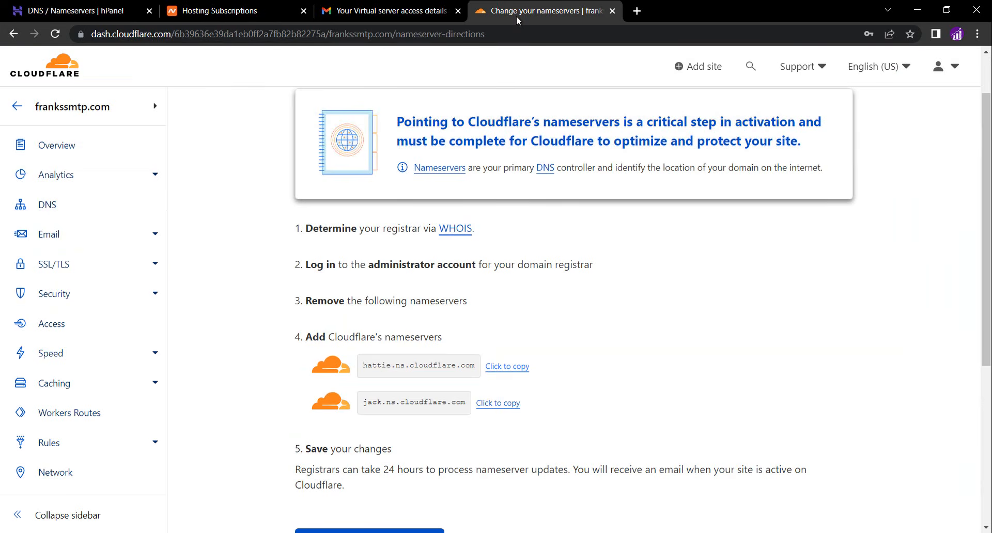
{"action": "left_click", "coordinate": [488, 403]}
{"action": "left_click", "coordinate": [76, 13]}
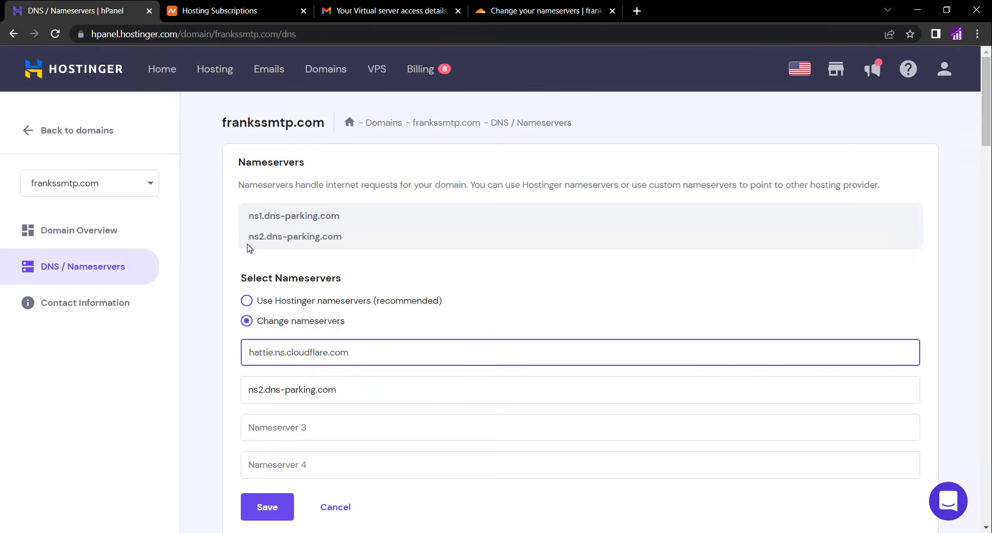
{"action": "triple_click", "coordinate": [283, 383]}
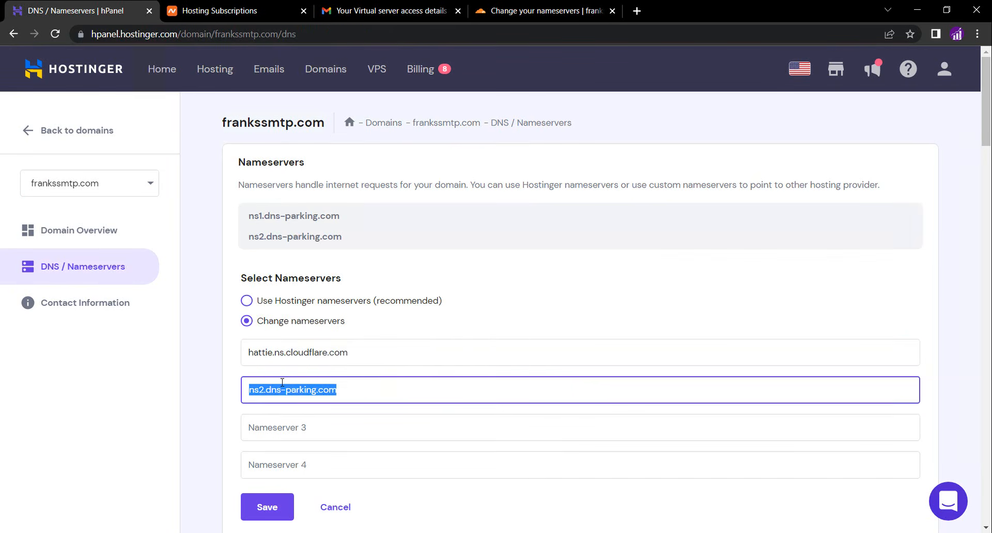
{"action": "right_click", "coordinate": [282, 383]}
{"action": "left_click", "coordinate": [339, 242]}
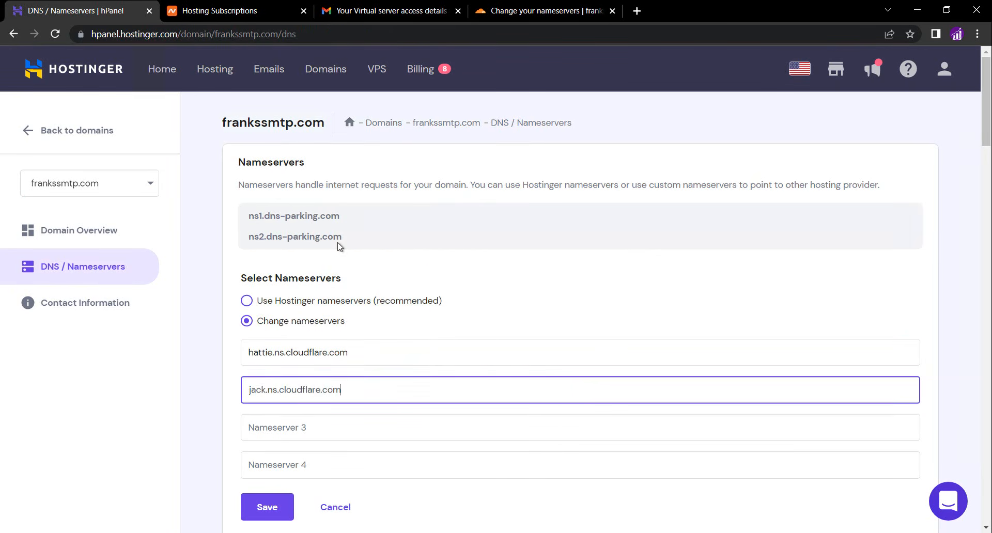
{"action": "left_click", "coordinate": [268, 508]}
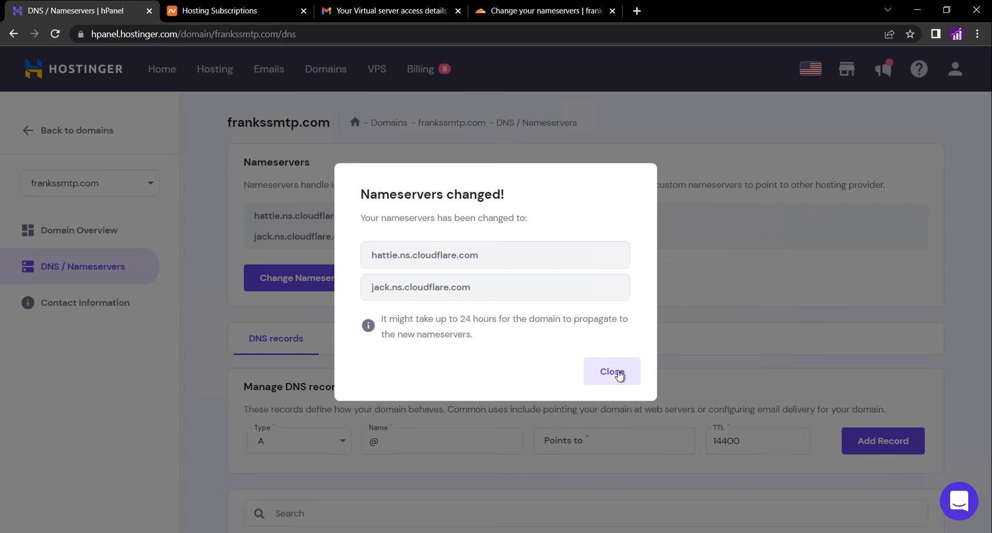
{"action": "left_click", "coordinate": [615, 372]}
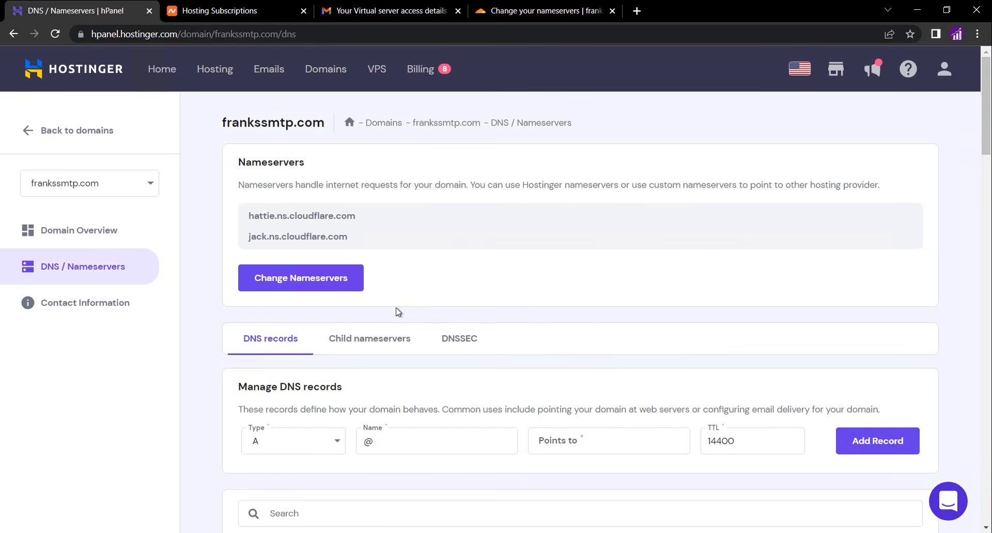
Return to Cloudflare and confirm that the nameservers have been updated
{"action": "left_click", "coordinate": [547, 10]}
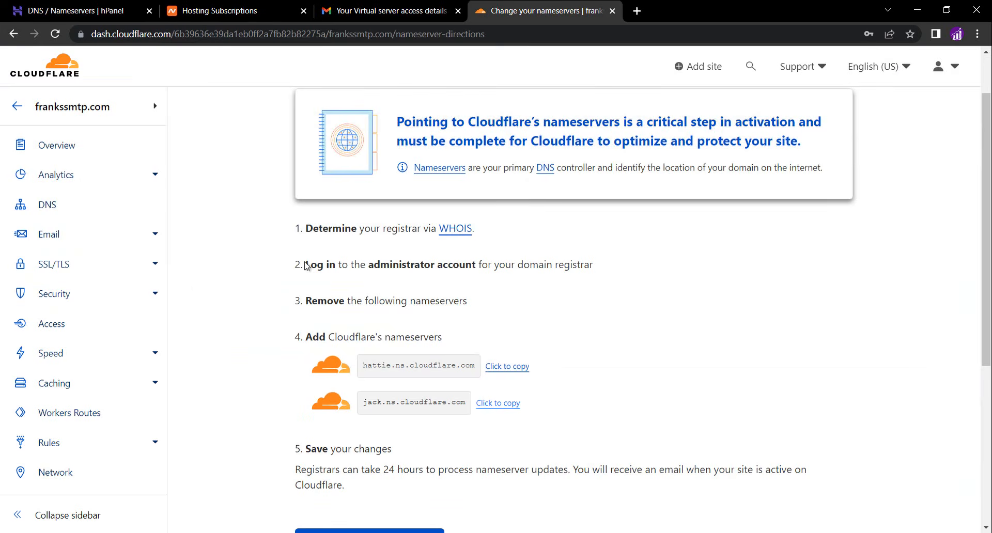
{"action": "scroll", "coordinate": [245, 344], "scroll_direction": "down", "scroll_amount": 1}
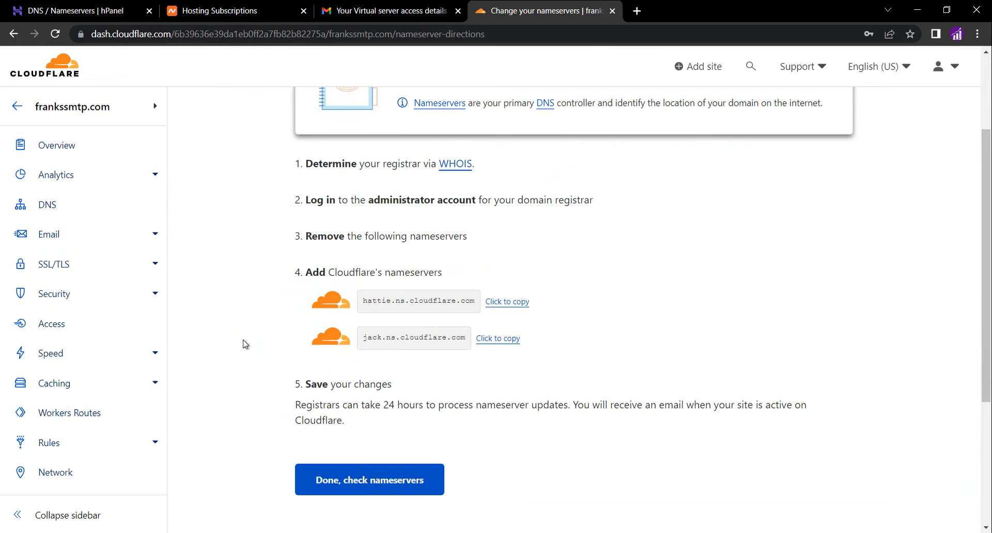
{"action": "left_click", "coordinate": [331, 487]}
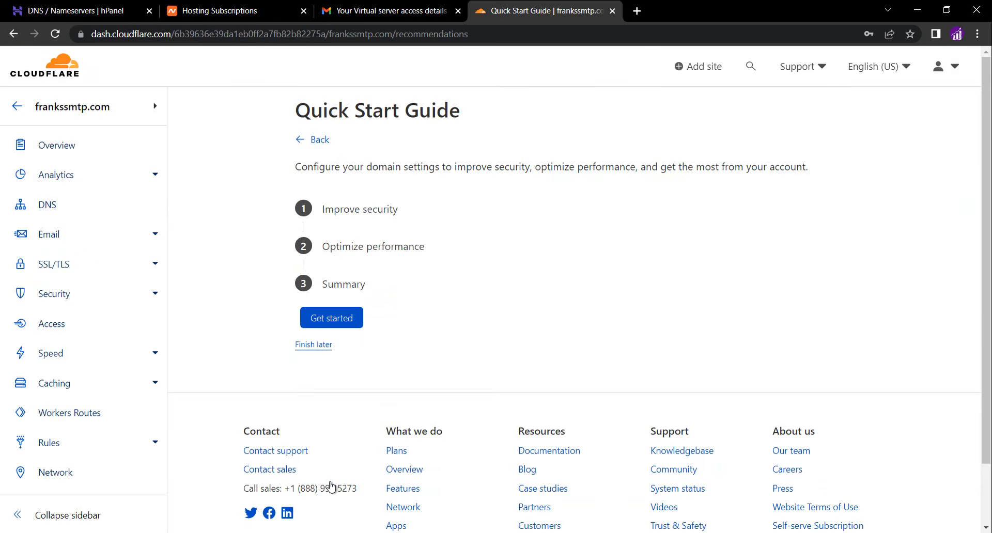
Complete the Quick Start Guide, saving Automatic HTTPS Rewrites, Always Use HTTPS, Auto Minify and Brotli on, and dismiss the tip
{"action": "left_click", "coordinate": [341, 322]}
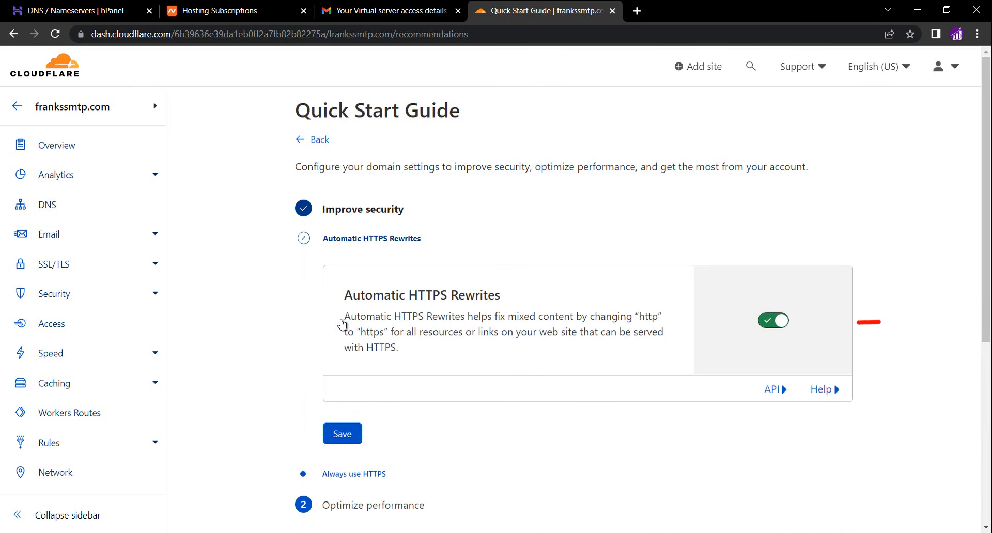
{"action": "left_click", "coordinate": [351, 435]}
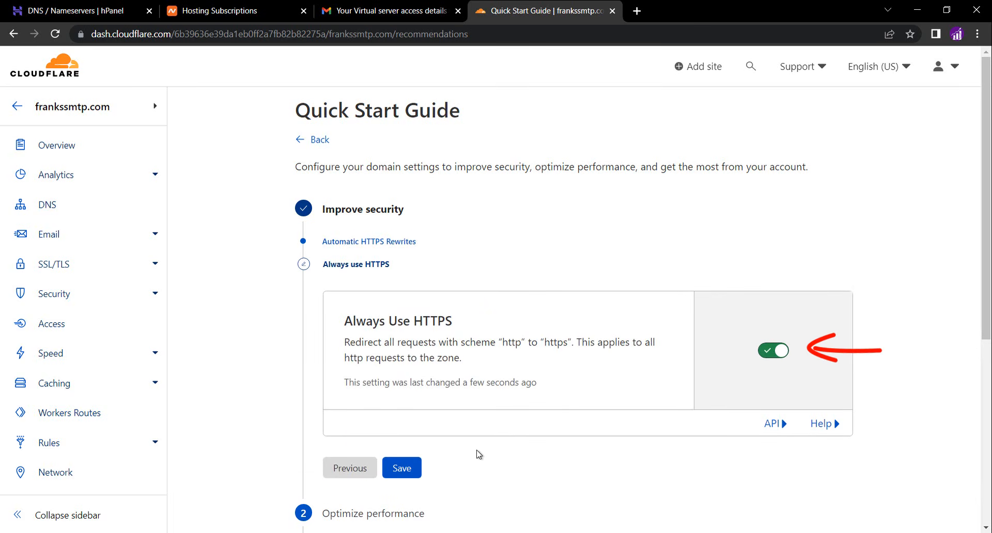
{"action": "left_click", "coordinate": [402, 469]}
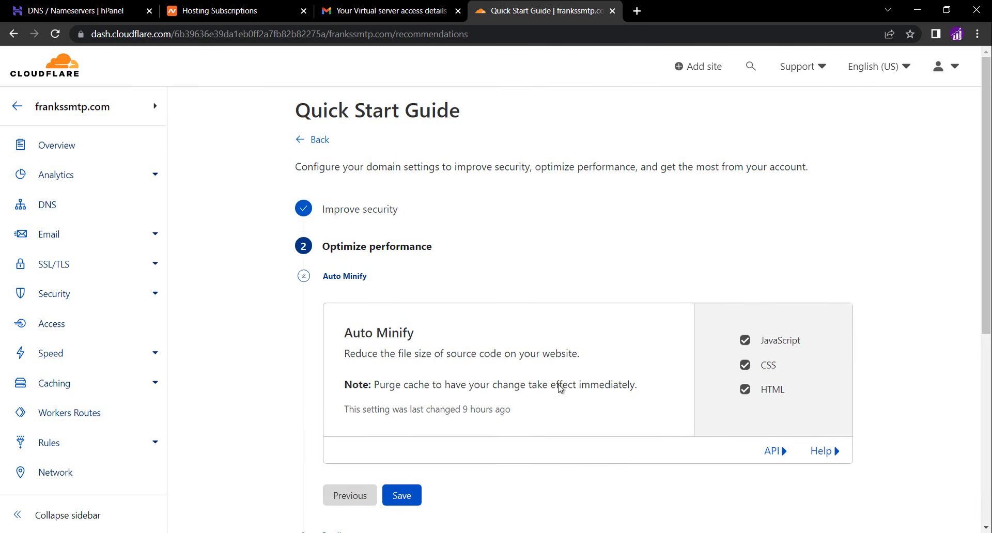
{"action": "left_click", "coordinate": [405, 496]}
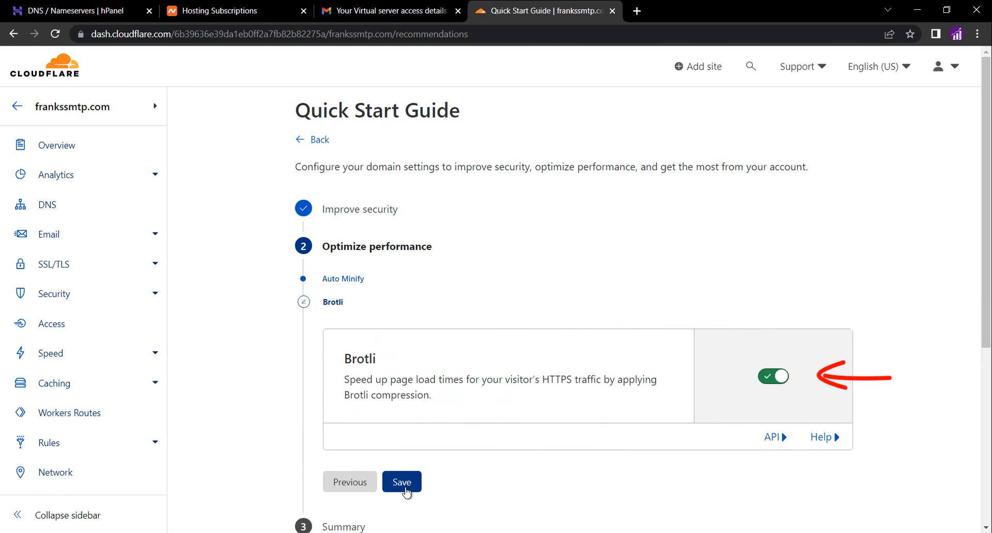
{"action": "left_click", "coordinate": [407, 491]}
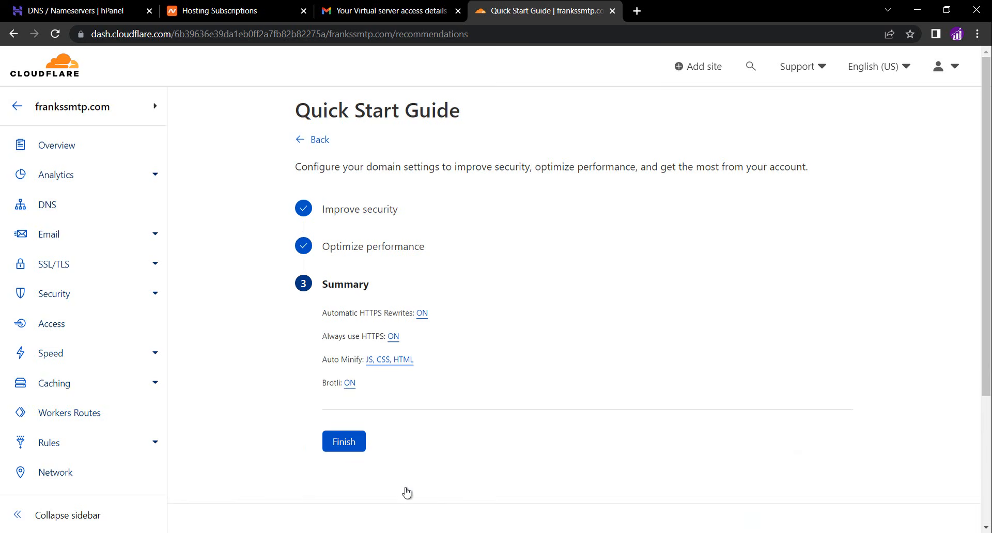
{"action": "left_click", "coordinate": [362, 449]}
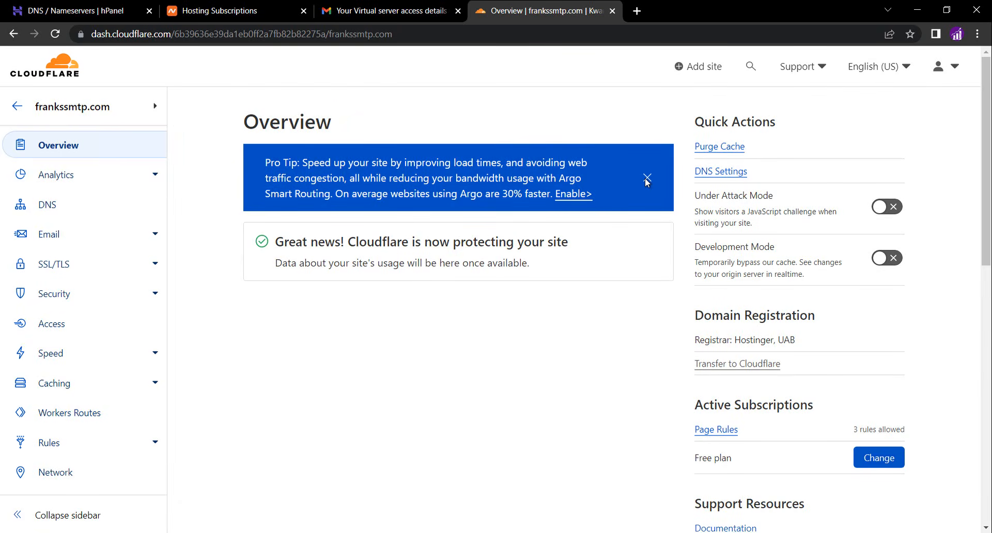
{"action": "left_click", "coordinate": [647, 180]}
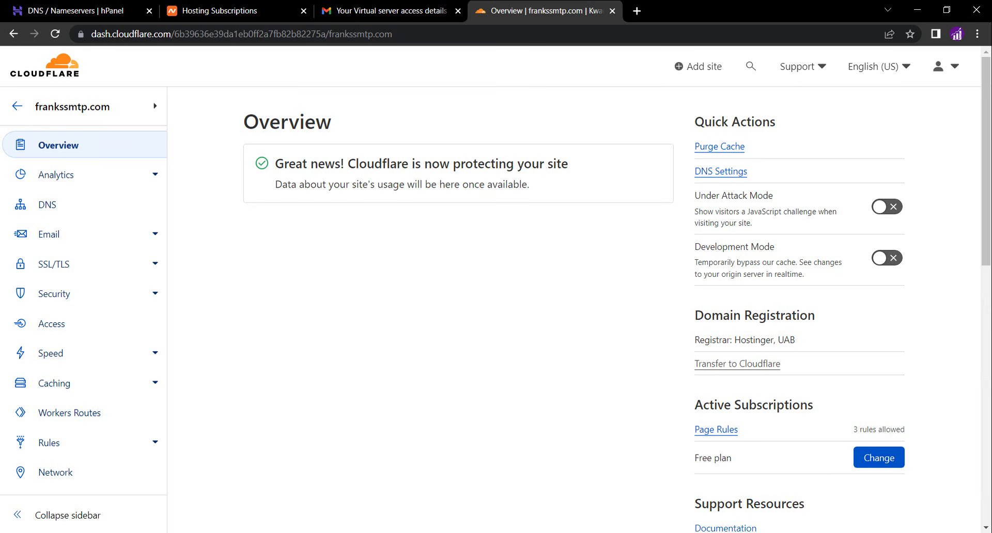
Open the frankssmtp.com VPS management page on Namecheap and copy its dedicated IP address 199.192.31.218
{"action": "left_click", "coordinate": [233, 13]}
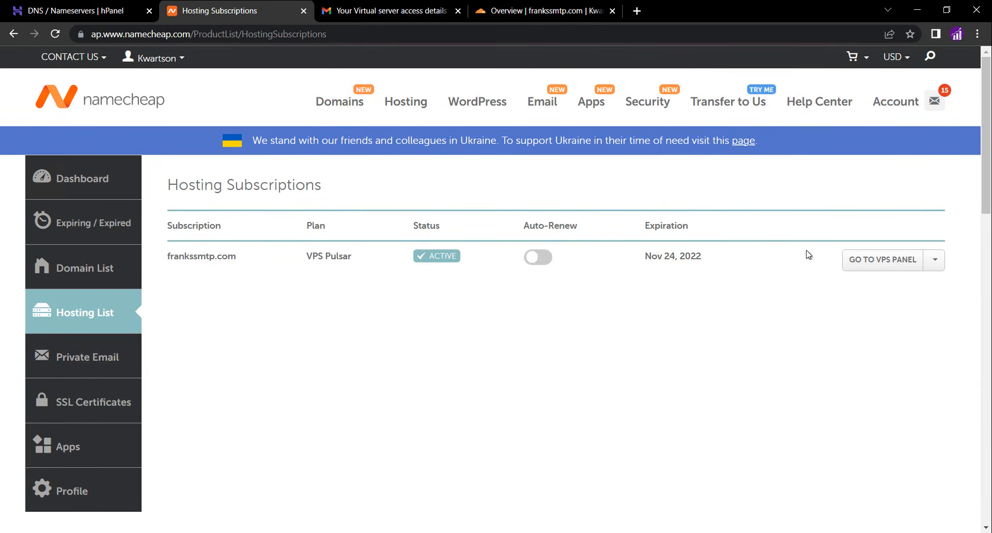
{"action": "left_click", "coordinate": [936, 261]}
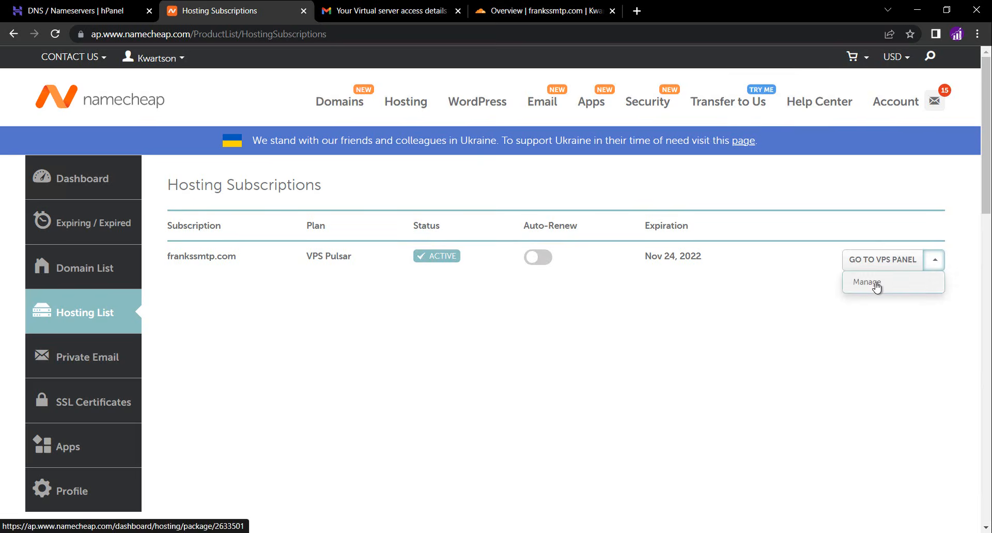
{"action": "left_click", "coordinate": [899, 283]}
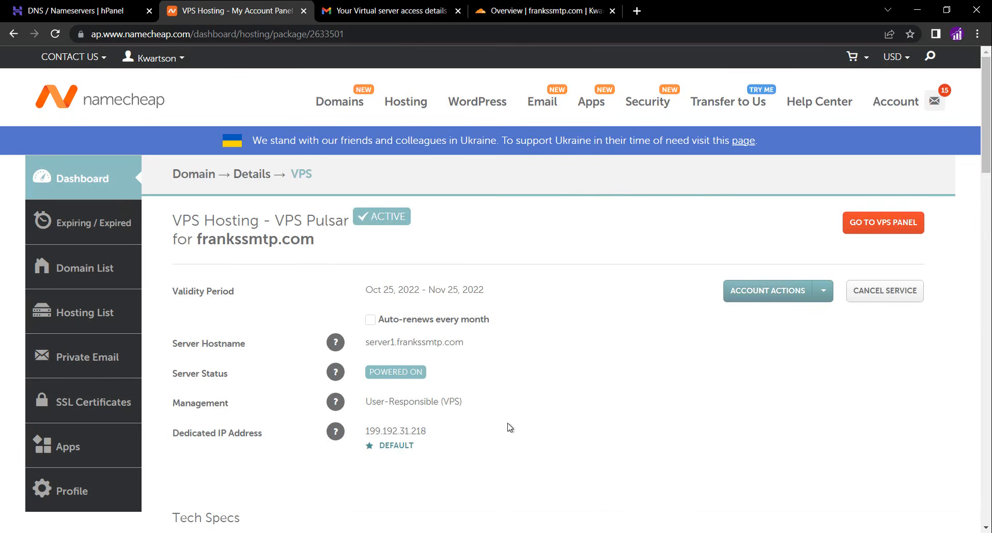
{"action": "double_click", "coordinate": [394, 431]}
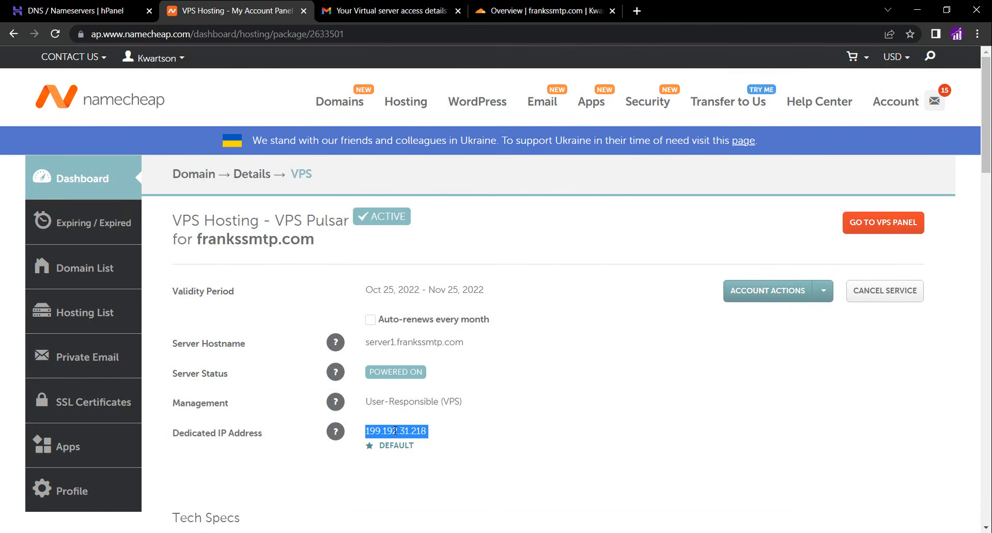
{"action": "left_click", "coordinate": [395, 431]}
{"action": "double_click", "coordinate": [394, 431]}
{"action": "key", "text": "ctrl+c"}
{"action": "right_click", "coordinate": [395, 431]}
{"action": "left_click", "coordinate": [429, 326]}
In Cloudflare DNS, add an A record for the root (@) pointing to 199.192.31.218 with proxying off (DNS only)
{"action": "left_click", "coordinate": [545, 15]}
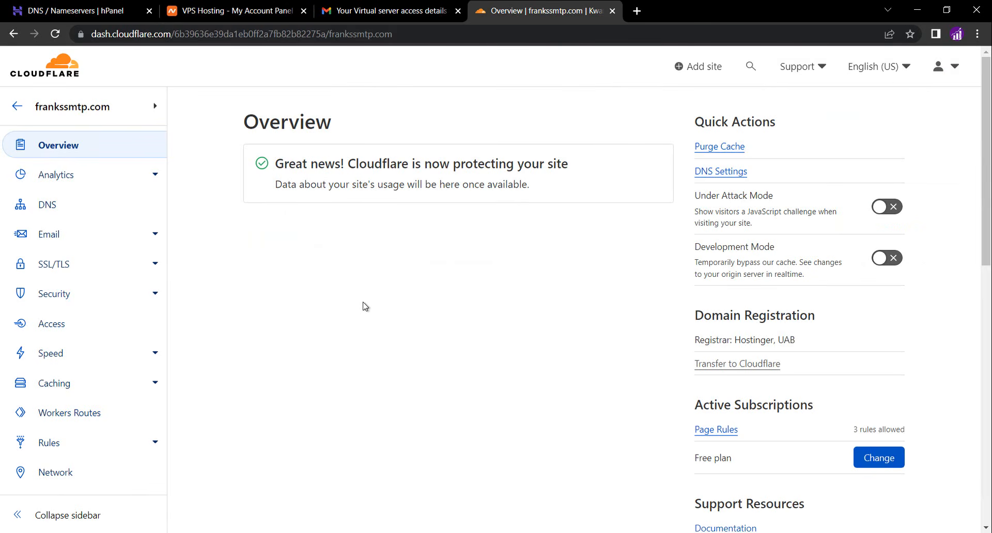
{"action": "left_click", "coordinate": [53, 204]}
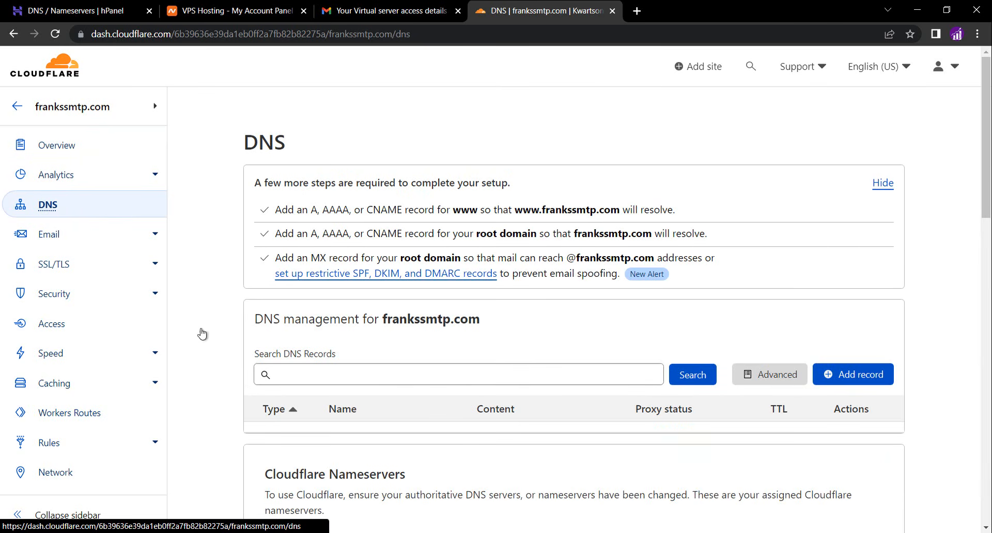
{"action": "left_click", "coordinate": [836, 378]}
{"action": "scroll", "coordinate": [517, 351], "scroll_direction": "down", "scroll_amount": 1}
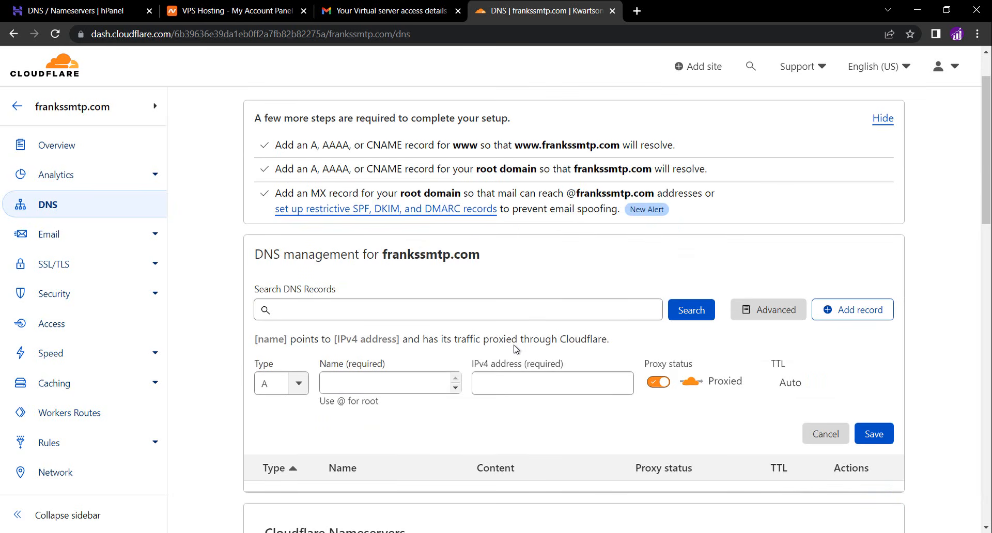
{"action": "left_click", "coordinate": [381, 382]}
{"action": "left_click", "coordinate": [381, 381]}
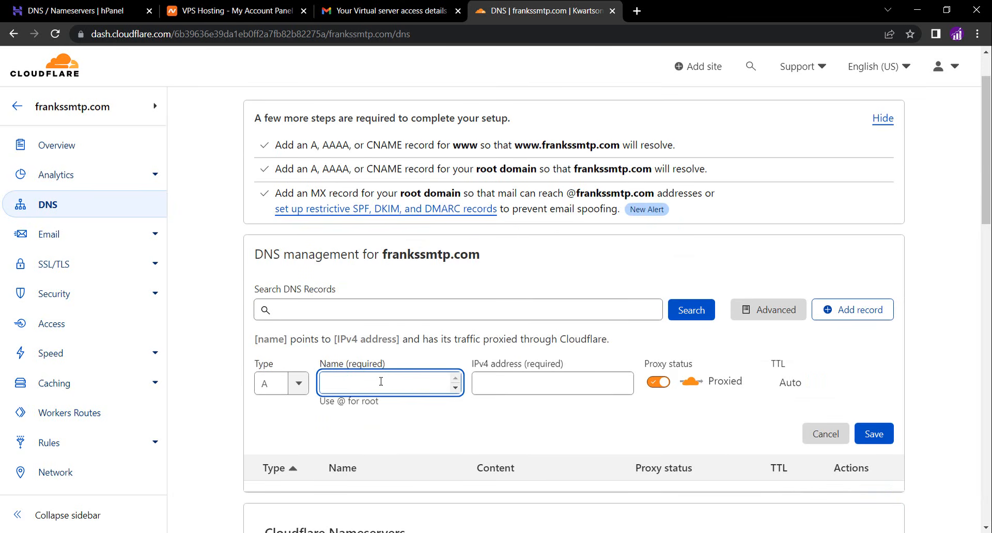
{"action": "type", "text": "@"}
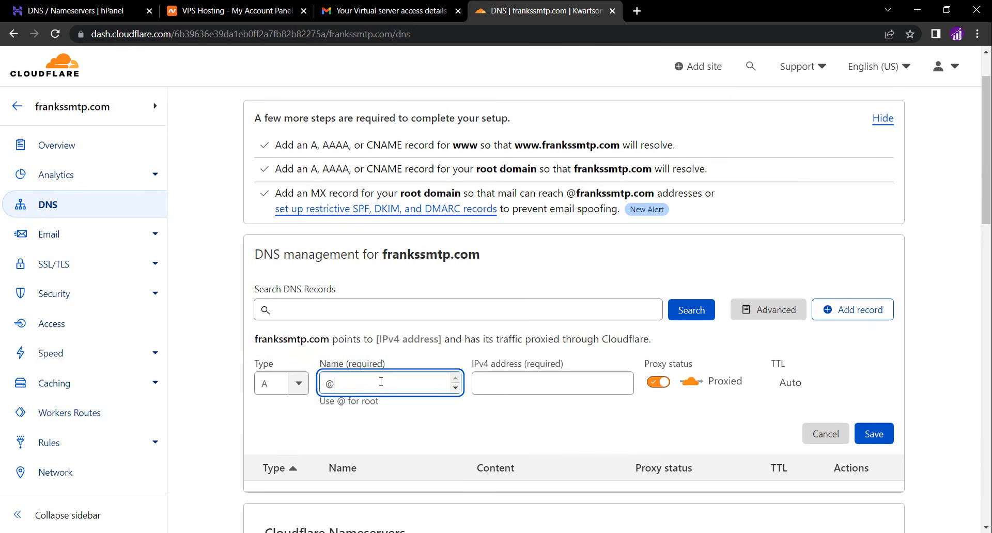
{"action": "left_click", "coordinate": [545, 384]}
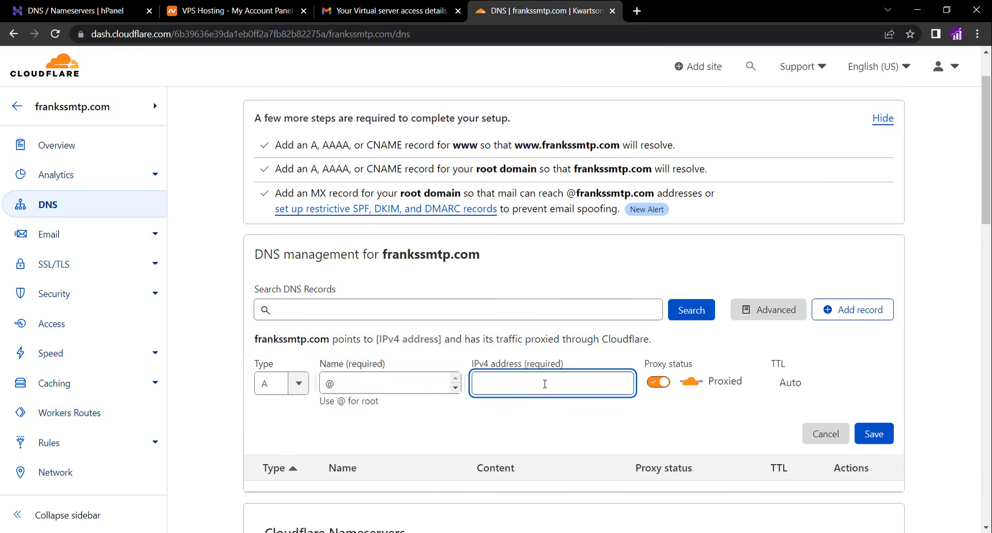
{"action": "key", "text": "ctrl+v"}
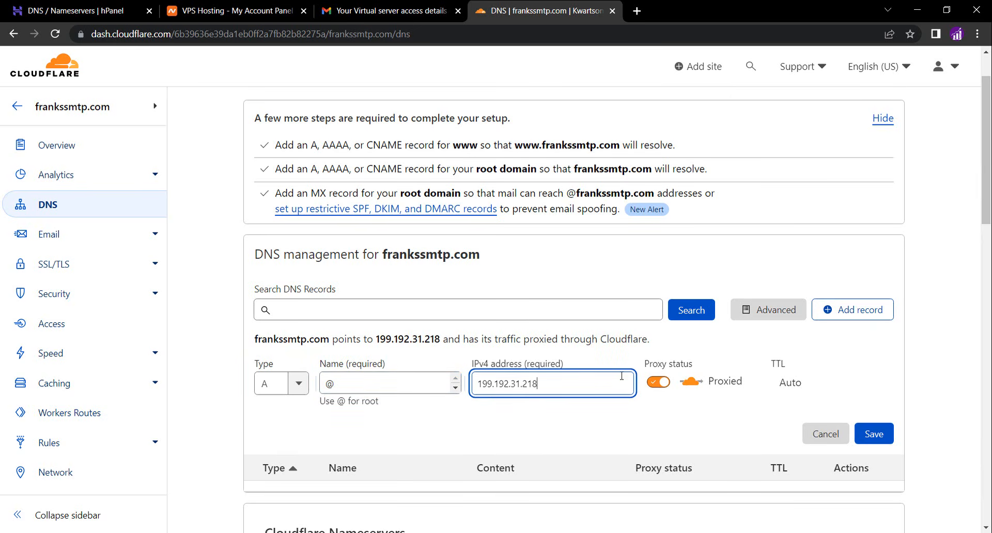
{"action": "left_click", "coordinate": [664, 386]}
{"action": "left_click", "coordinate": [665, 386]}
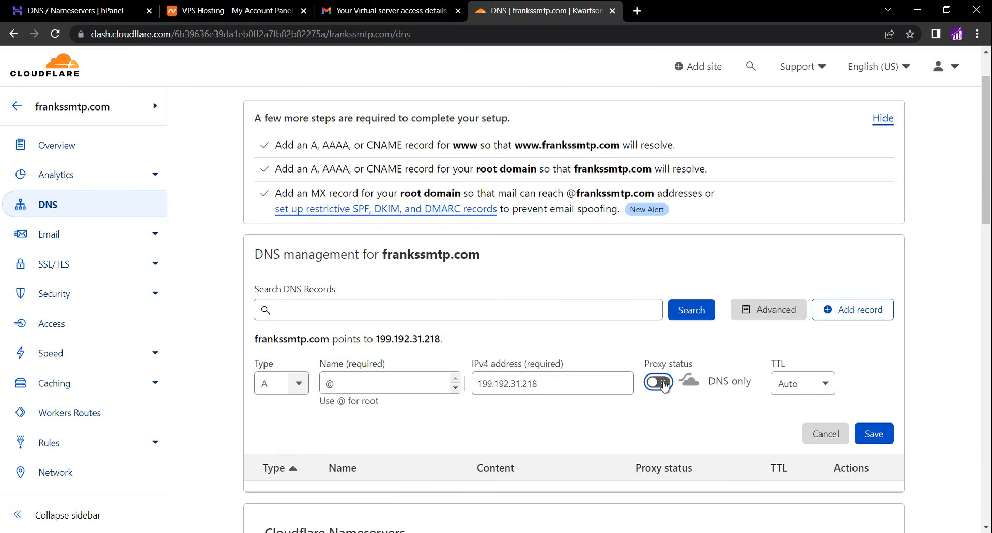
{"action": "left_click", "coordinate": [875, 433]}
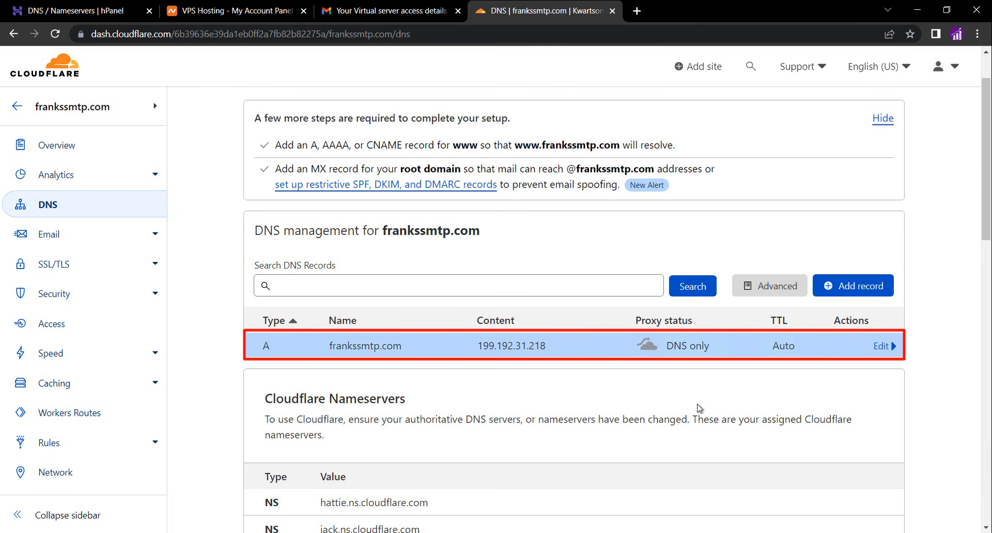
Add an A record named server1 pointing to 199.192.31.218, set to DNS only, and save it
{"action": "left_click", "coordinate": [248, 10]}
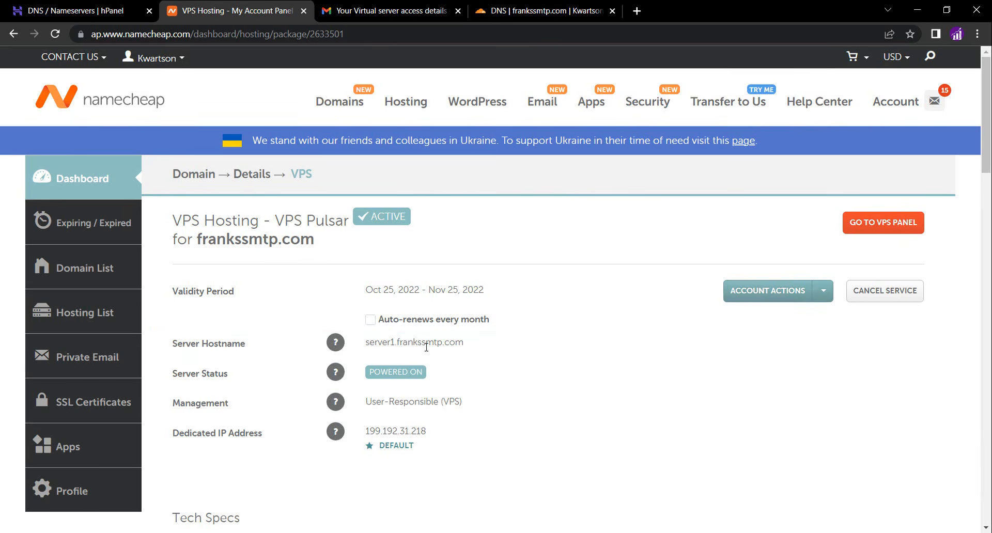
{"action": "left_click", "coordinate": [501, 14]}
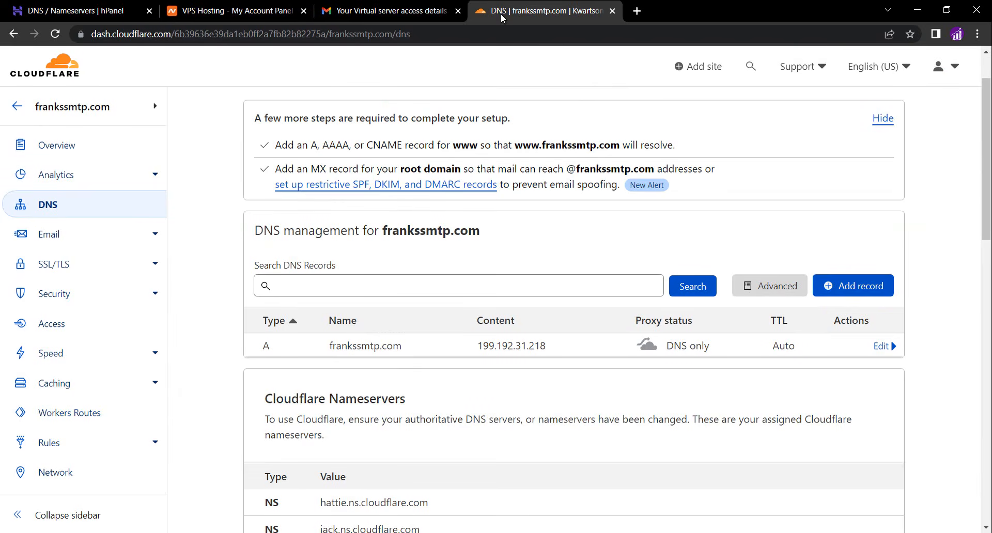
{"action": "left_click", "coordinate": [829, 287]}
{"action": "left_click", "coordinate": [355, 362]}
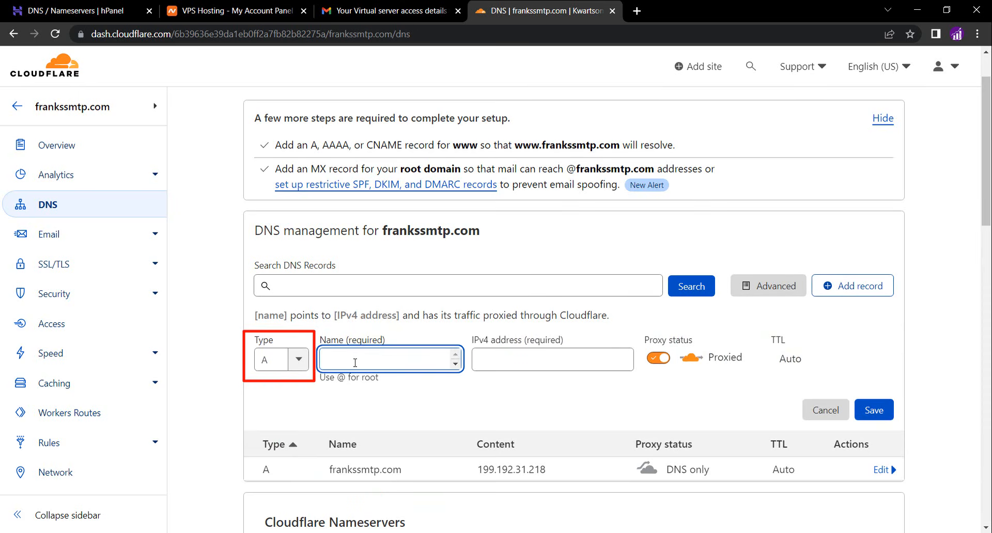
{"action": "type", "text": "server1"}
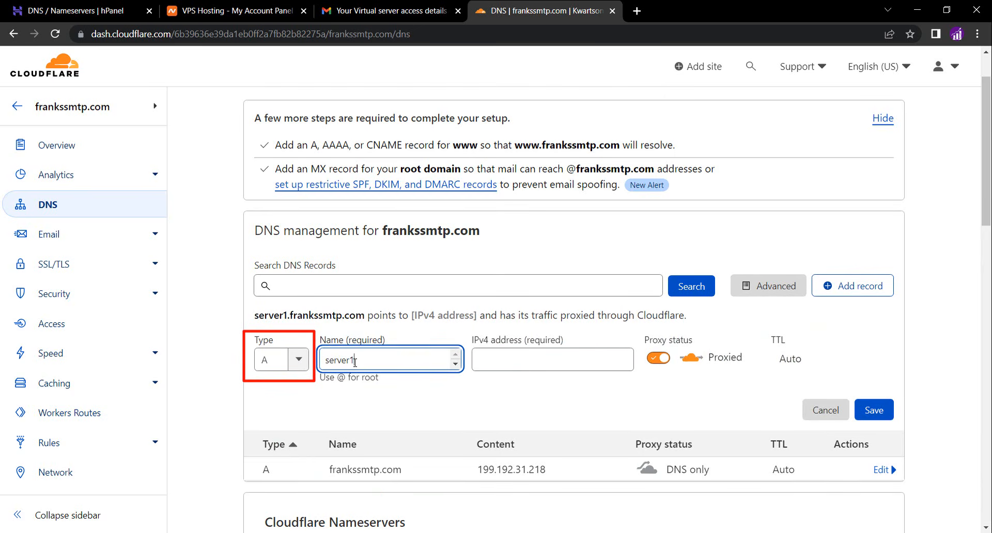
{"action": "left_click", "coordinate": [375, 402]}
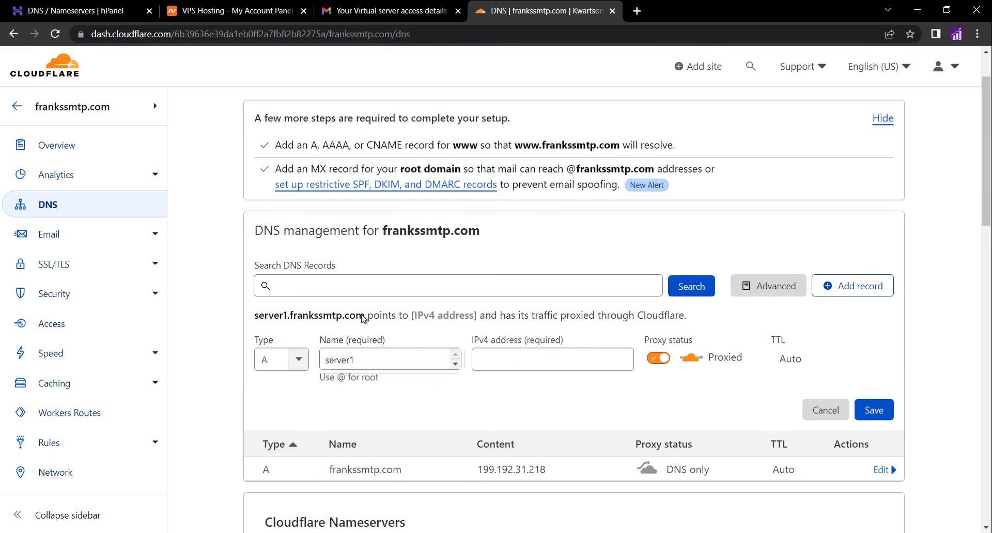
{"action": "left_click_drag", "start_coordinate": [365, 317], "coordinate": [253, 318]}
{"action": "left_click", "coordinate": [357, 356]}
{"action": "left_click", "coordinate": [498, 362]}
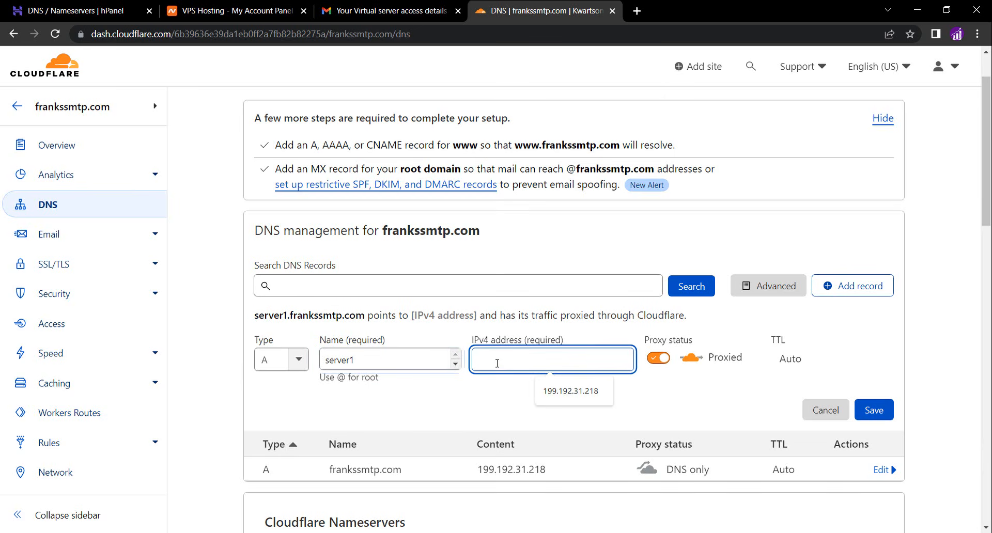
{"action": "key", "text": "ctrl+v"}
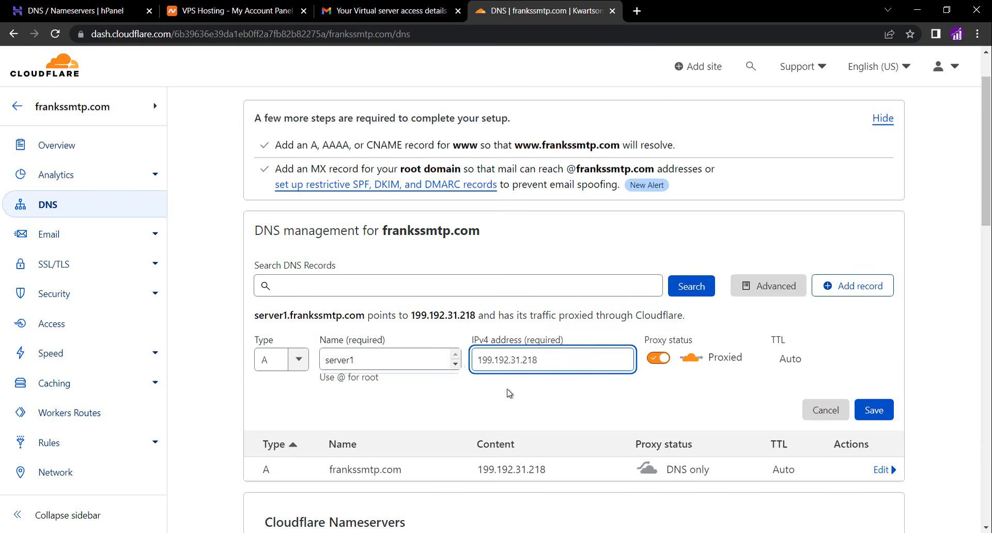
{"action": "left_click", "coordinate": [659, 363]}
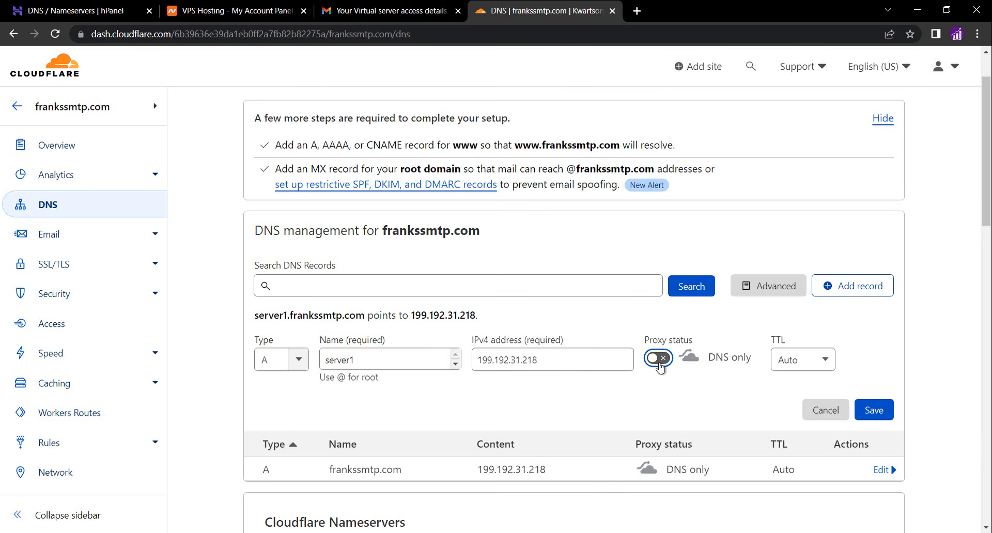
{"action": "left_click", "coordinate": [875, 410]}
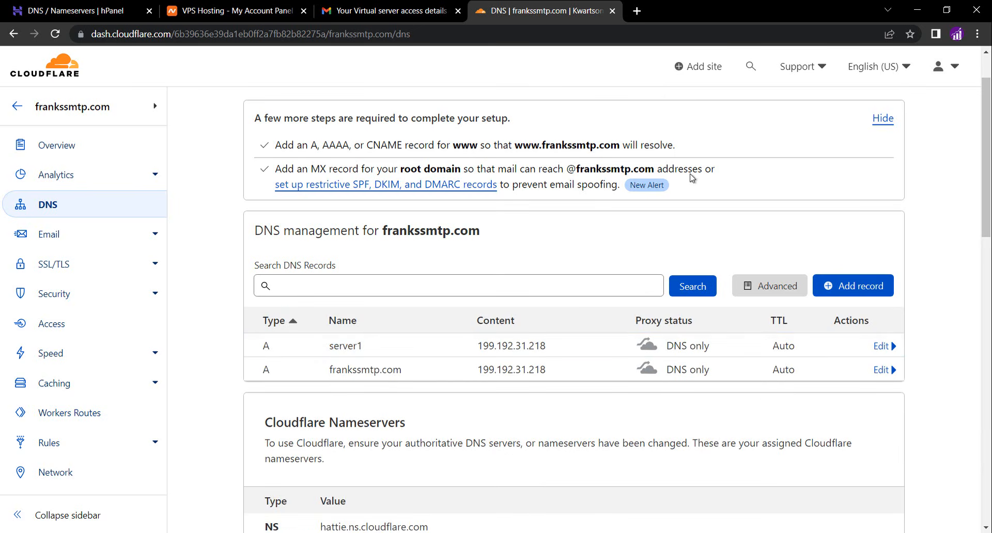
Add an A record named mail pointing to 199.192.31.218, set to DNS only, and save it
{"action": "left_click", "coordinate": [865, 296]}
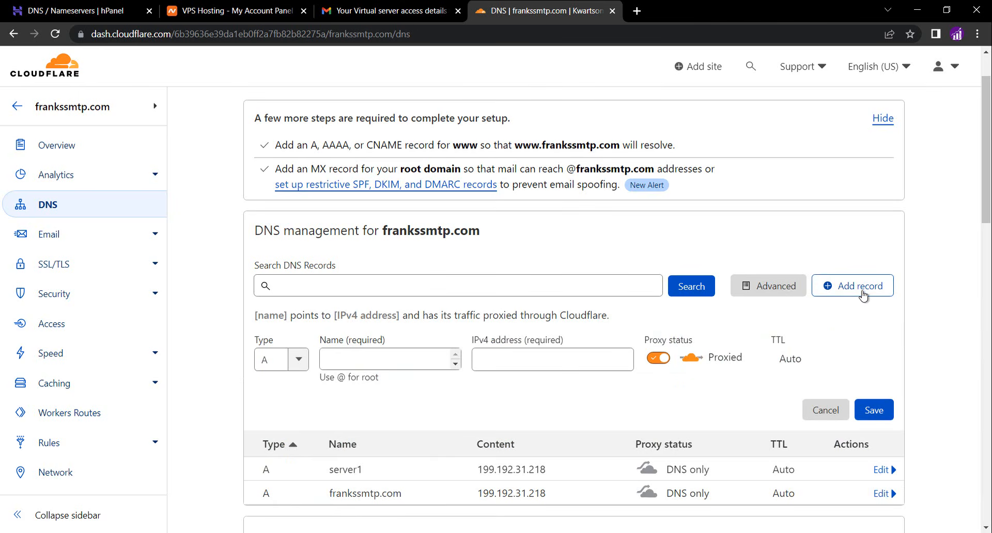
{"action": "left_click", "coordinate": [351, 359]}
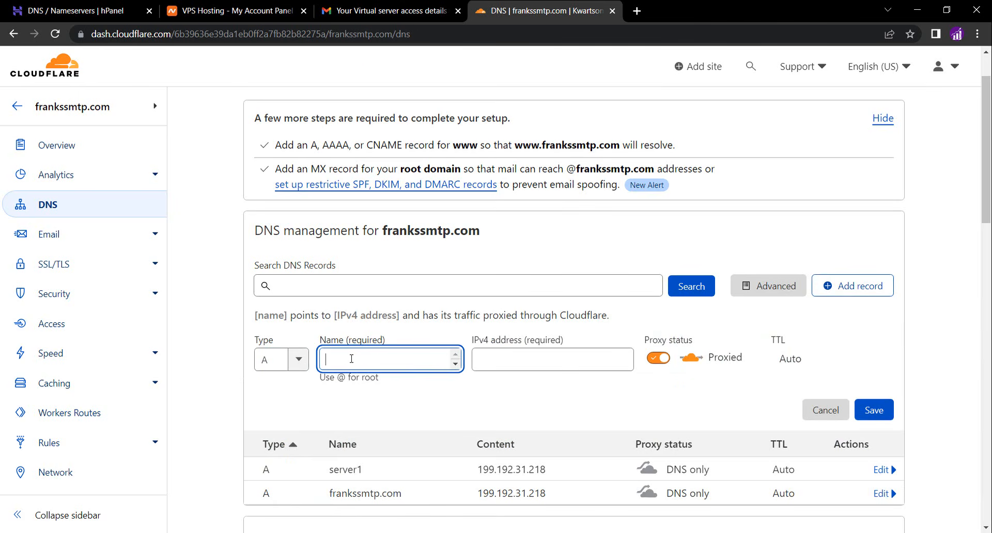
{"action": "type", "text": "mail"}
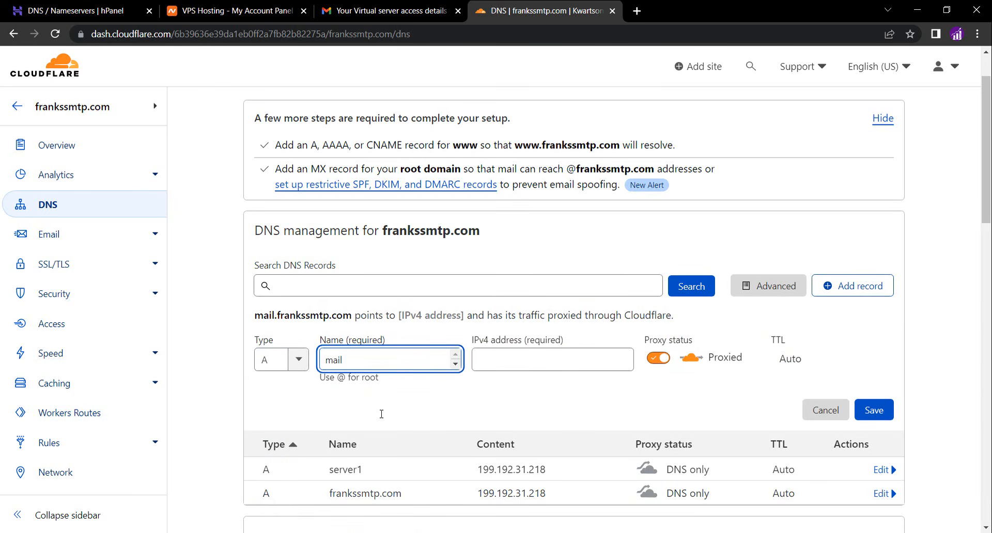
{"action": "left_click", "coordinate": [504, 363]}
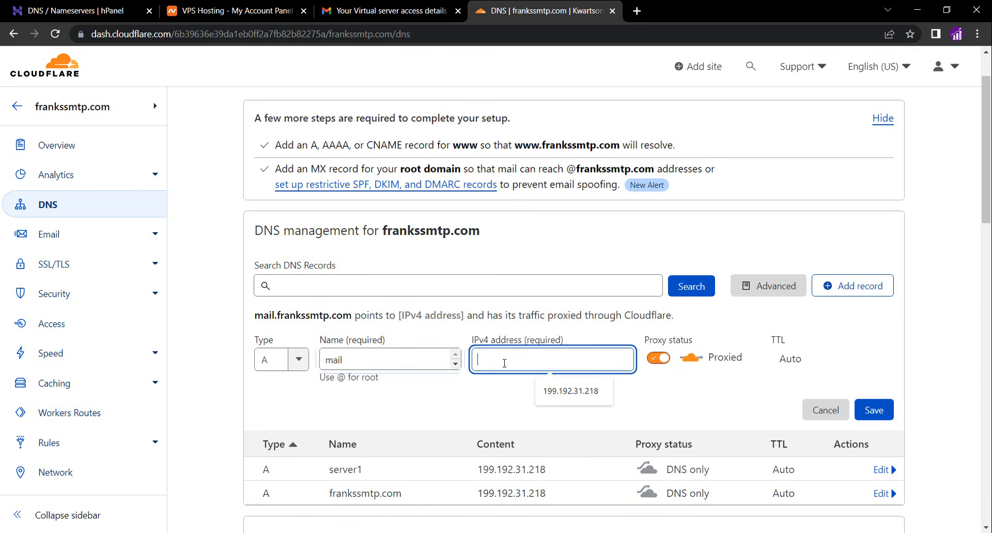
{"action": "left_click", "coordinate": [550, 395]}
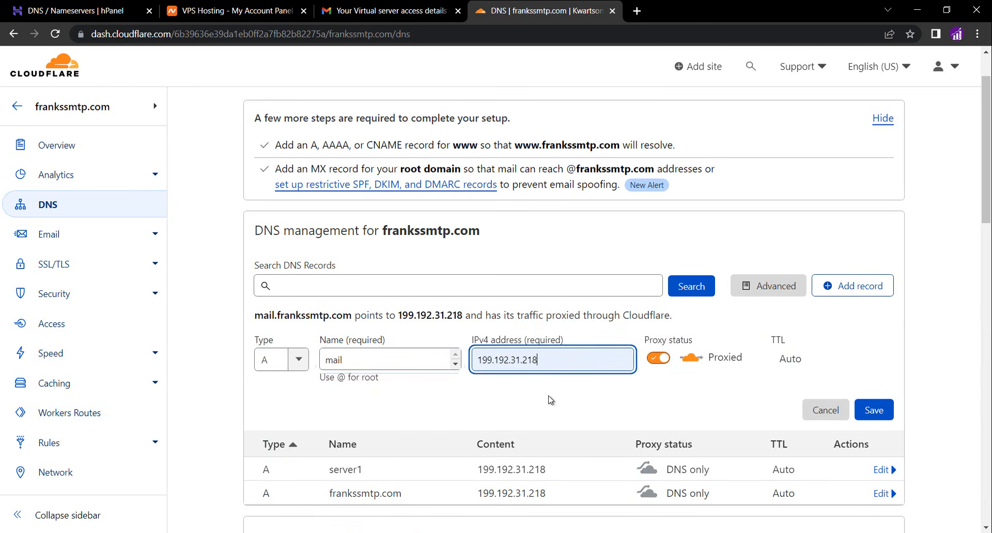
{"action": "left_click", "coordinate": [658, 359]}
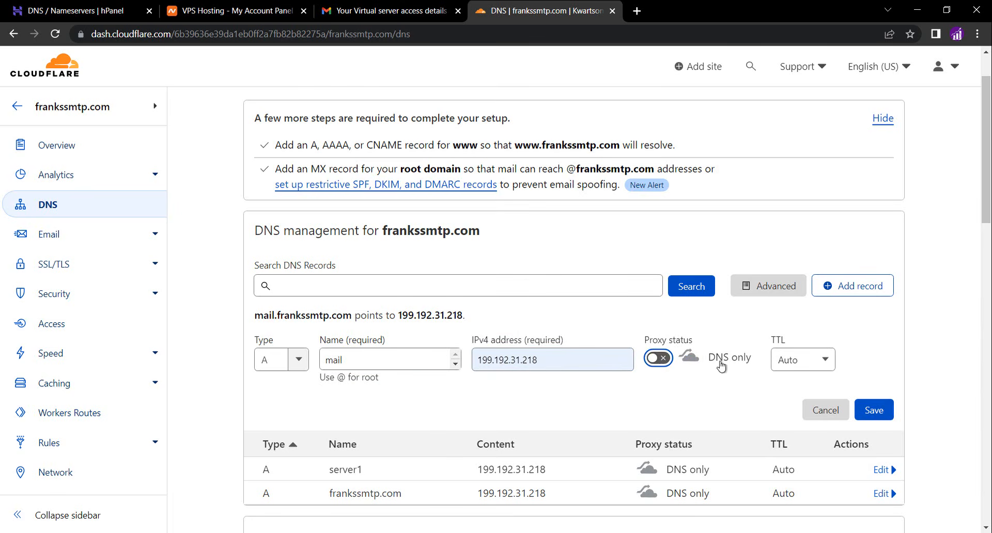
{"action": "left_click", "coordinate": [872, 409]}
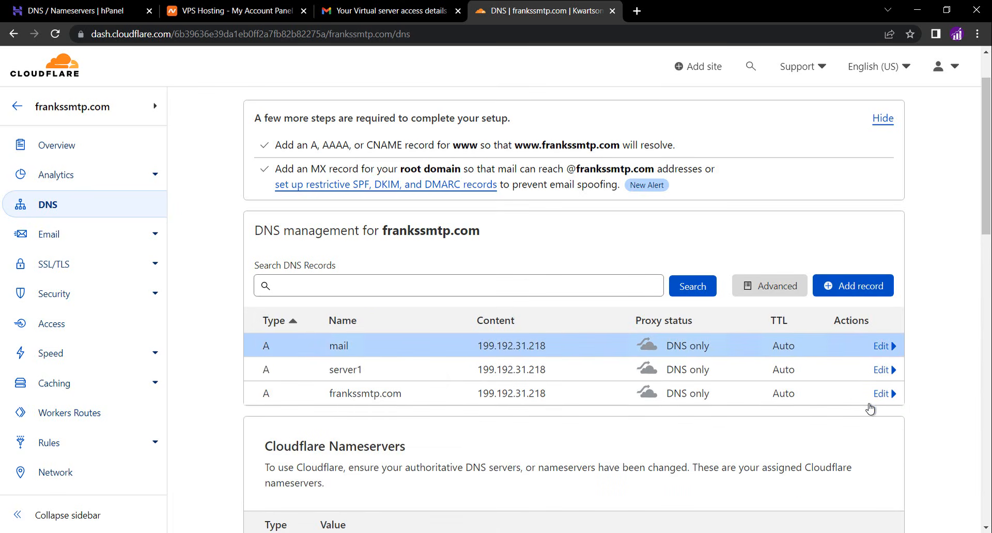
Add an A record named www pointing to 199.192.31.218, set to DNS only, and save it
{"action": "left_click", "coordinate": [850, 284]}
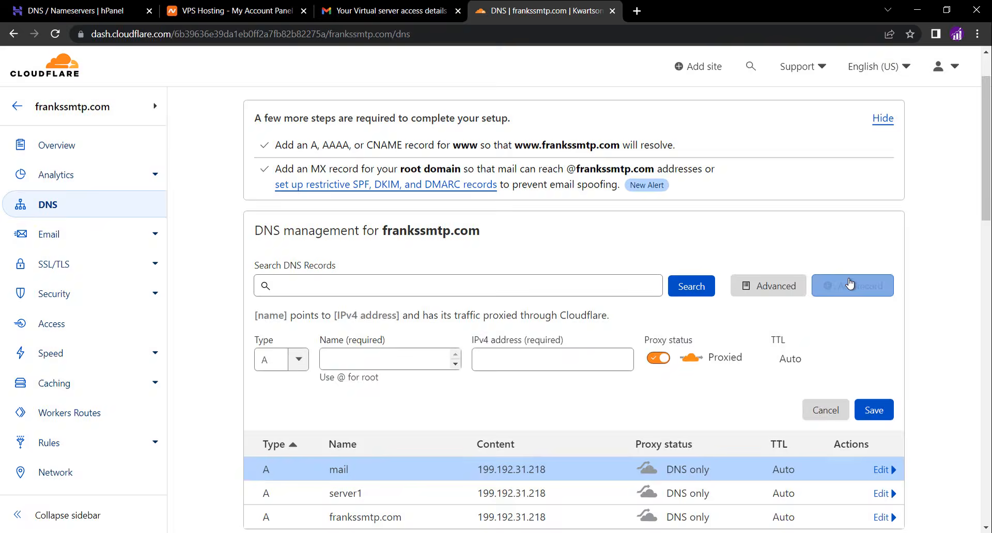
{"action": "left_click", "coordinate": [401, 358]}
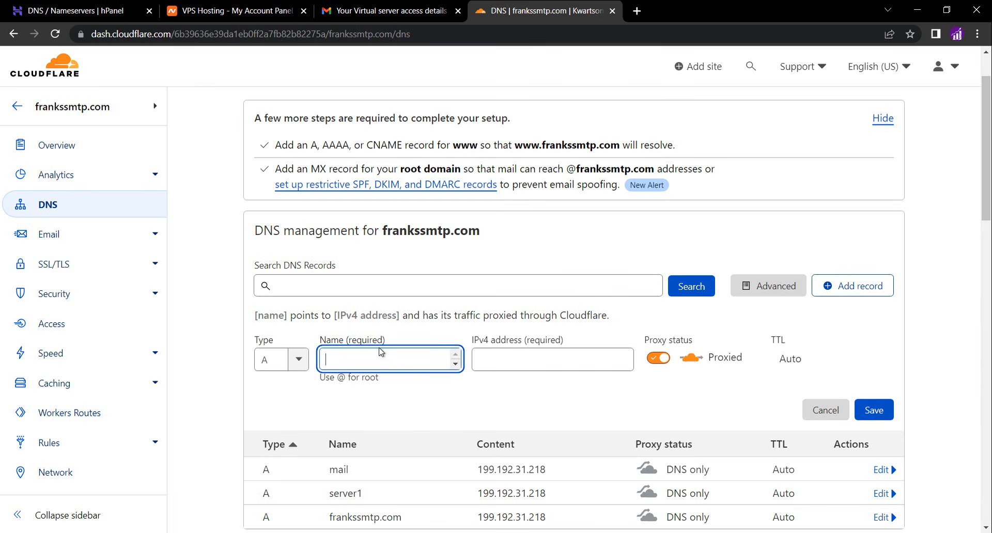
{"action": "type", "text": "www"}
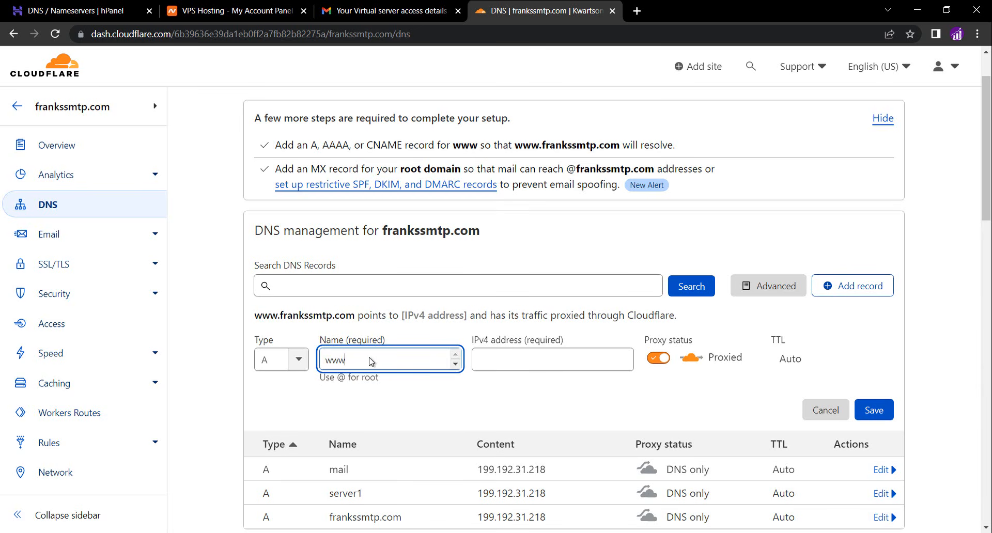
{"action": "left_click", "coordinate": [513, 352]}
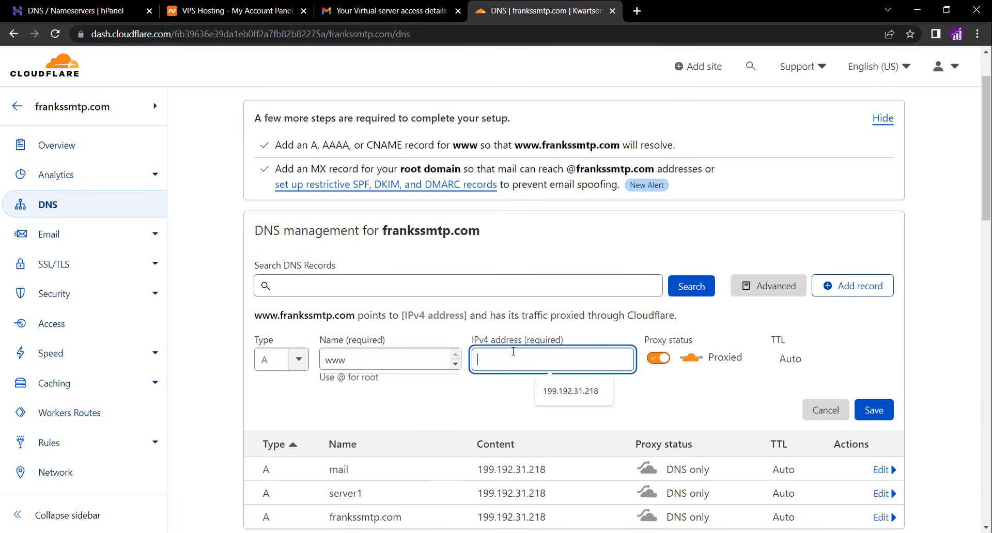
{"action": "left_click", "coordinate": [559, 391]}
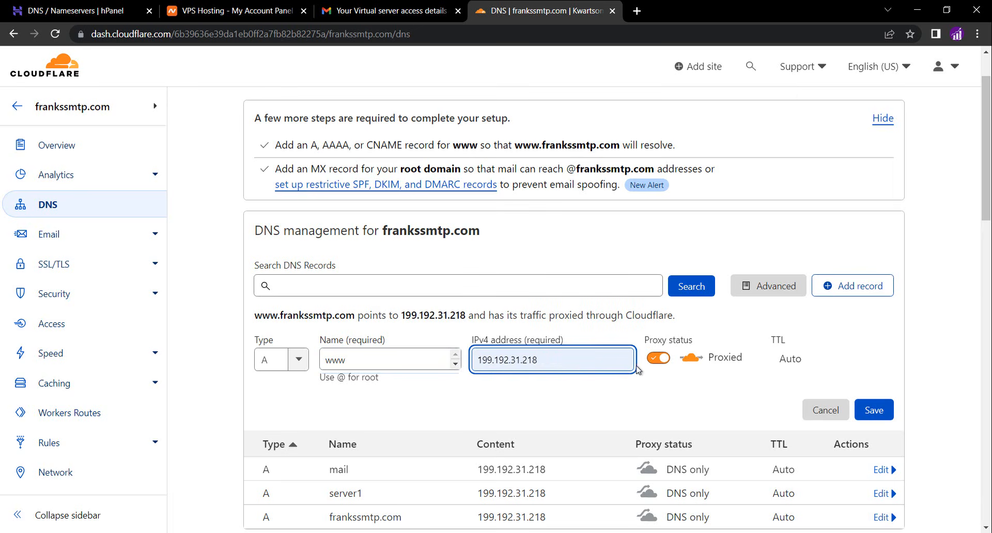
{"action": "left_click", "coordinate": [657, 360]}
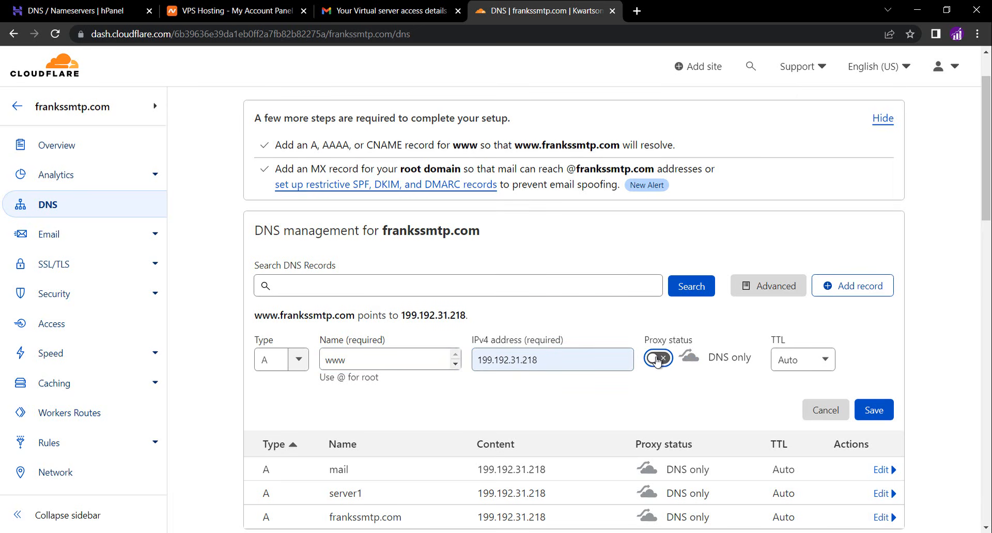
{"action": "left_click", "coordinate": [874, 409]}
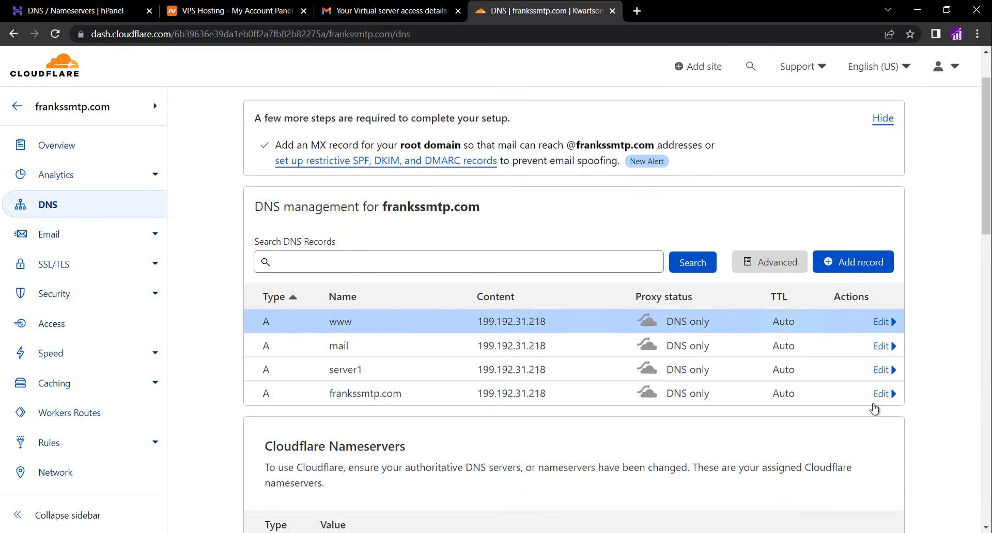
Add an MX record for the root (@) with mail server mail.frankssmtp.com and priority 10, and save it
{"action": "left_click", "coordinate": [853, 262]}
{"action": "left_click", "coordinate": [277, 334]}
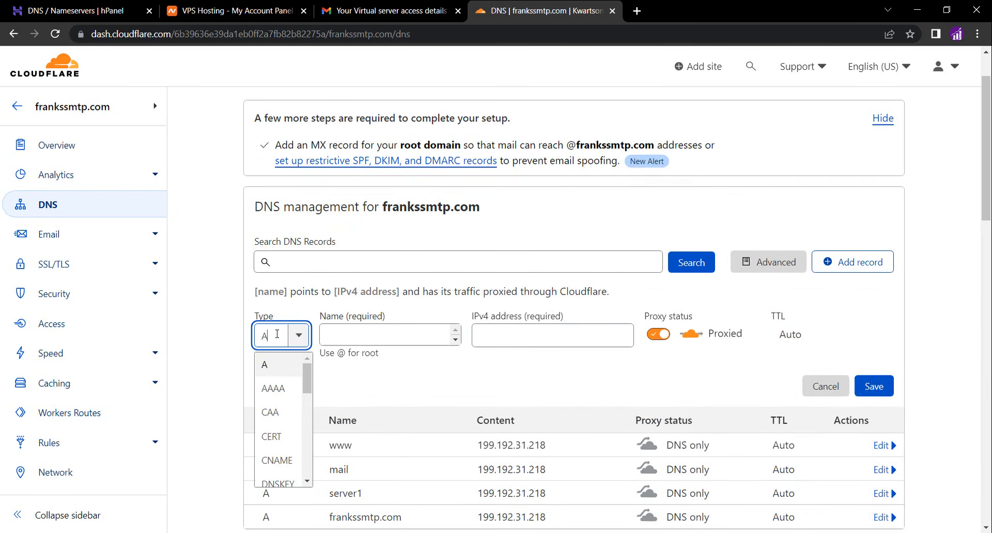
{"action": "type", "text": "mx"}
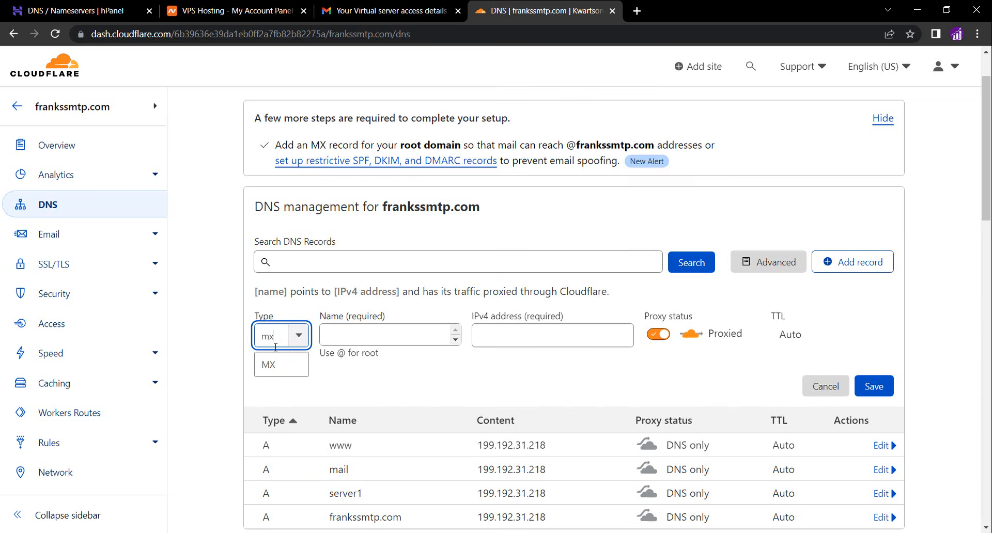
{"action": "left_click", "coordinate": [267, 366]}
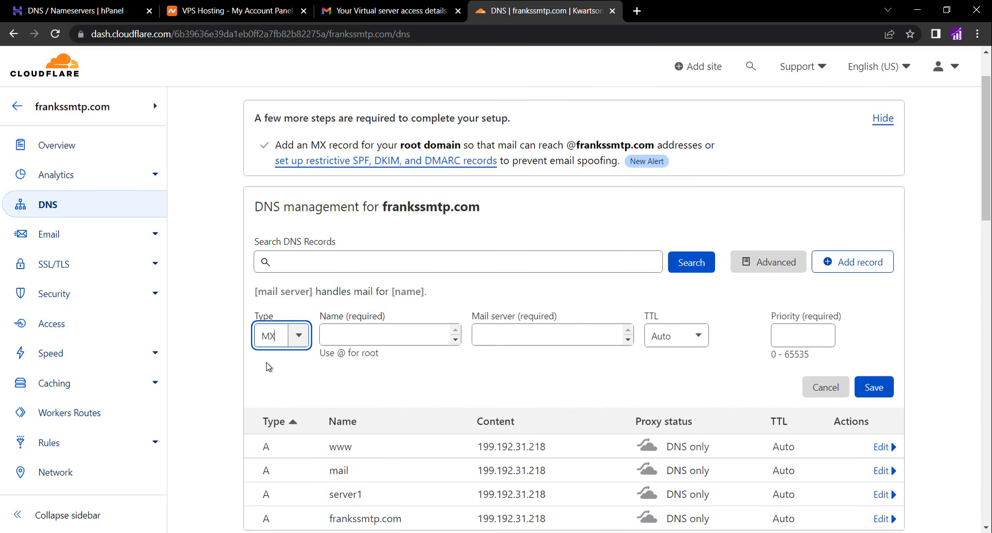
{"action": "left_click", "coordinate": [352, 338]}
{"action": "type", "text": "@"}
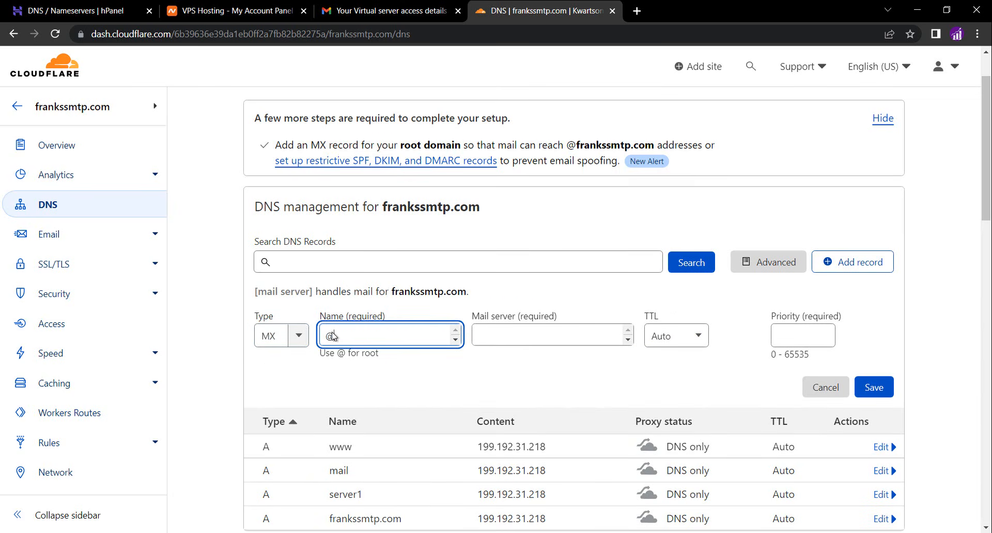
{"action": "left_click", "coordinate": [523, 332]}
{"action": "type", "text": "mail."}
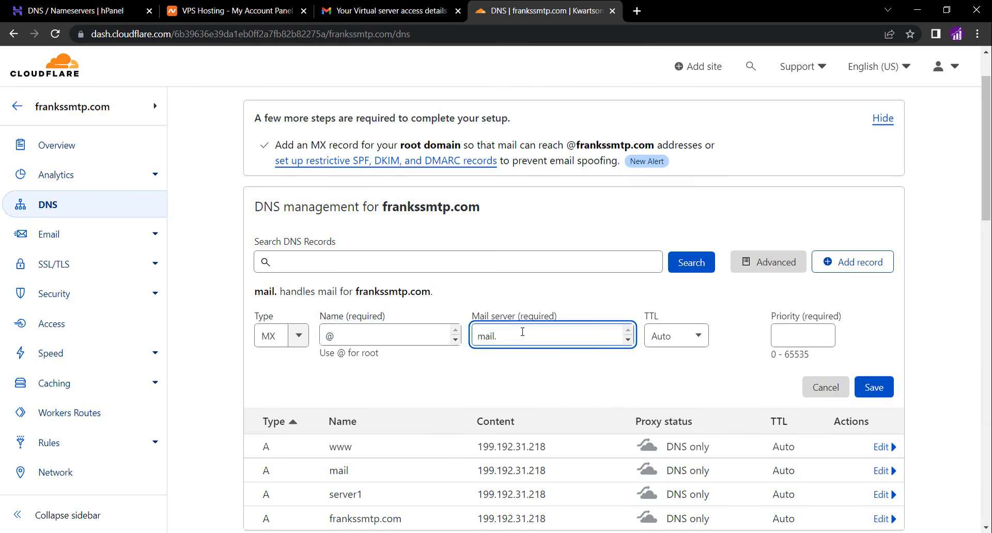
{"action": "type", "text": "frankssmtp"}
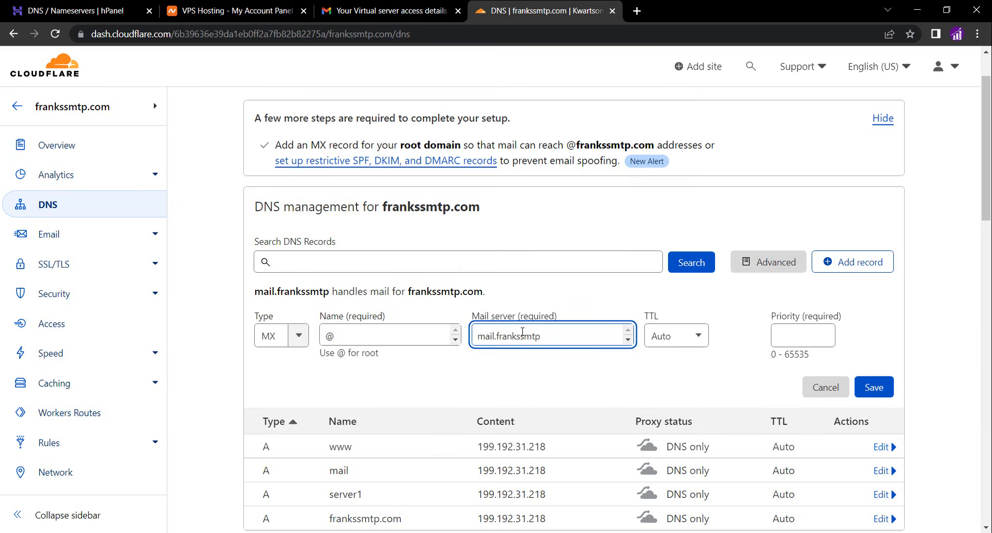
{"action": "type", "text": ".com"}
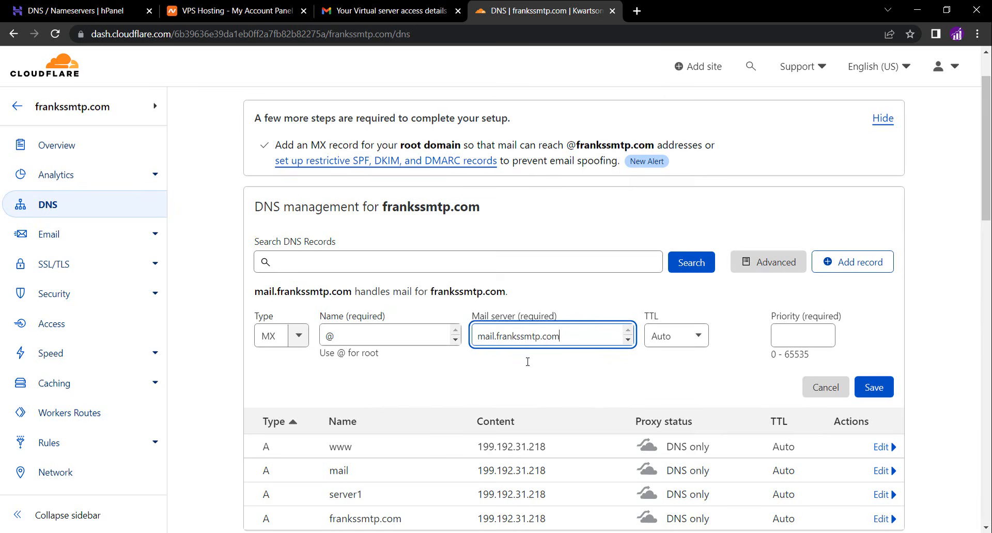
{"action": "left_click", "coordinate": [531, 382]}
{"action": "left_click", "coordinate": [774, 335]}
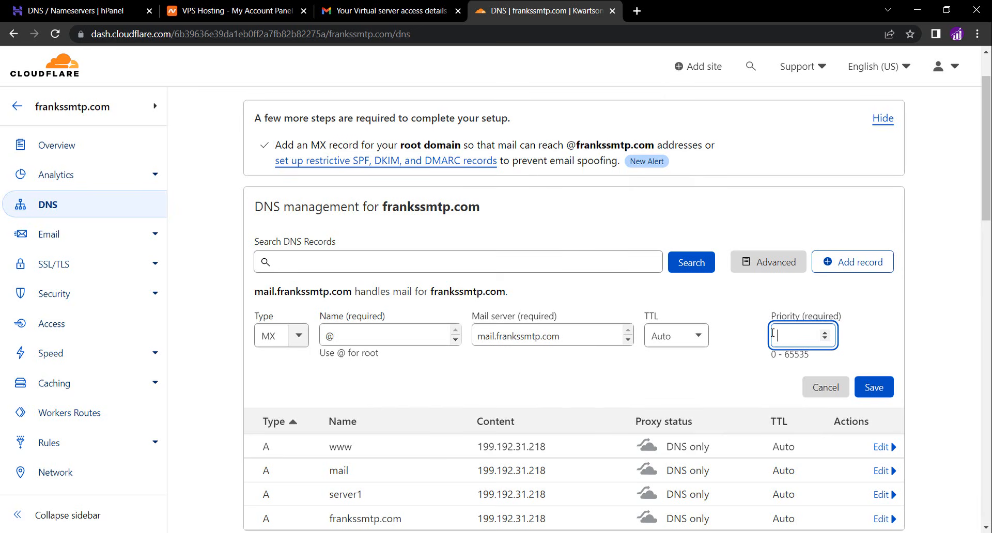
{"action": "type", "text": "10"}
{"action": "left_click", "coordinate": [874, 387]}
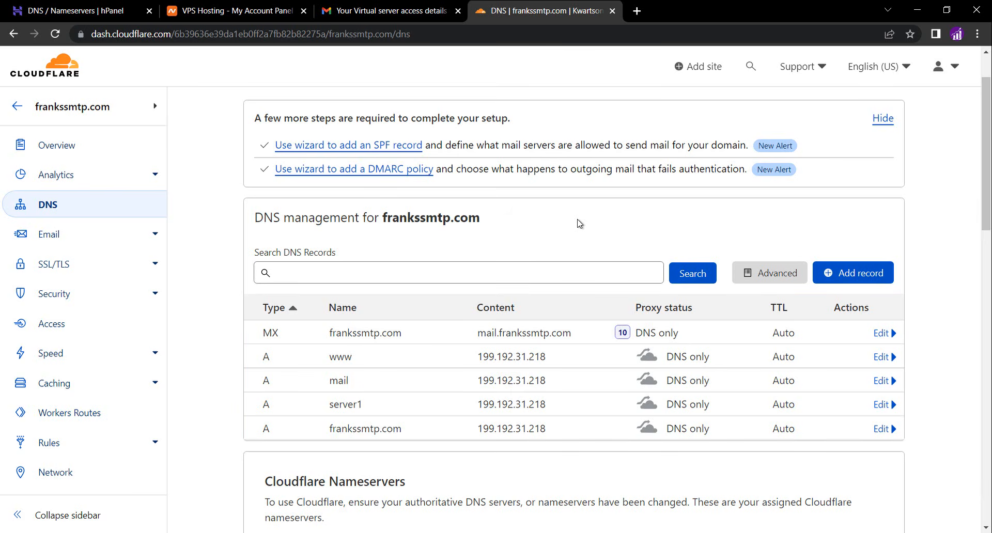
Open whatsmydns.net in a new tab and check the A record propagation for frankssmtp.com
{"action": "left_click", "coordinate": [638, 11]}
{"action": "type", "text": "whatsmydns"}
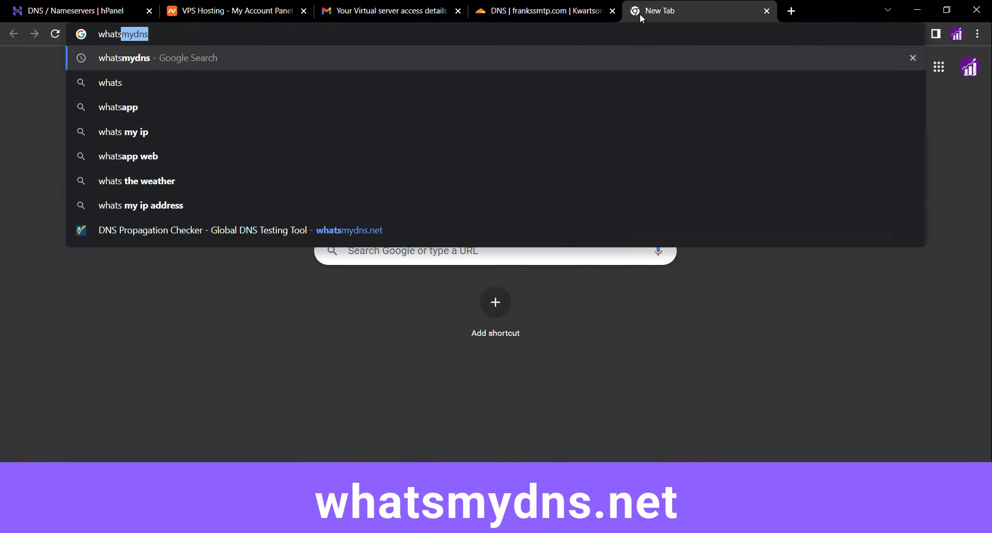
{"action": "key", "text": "Return"}
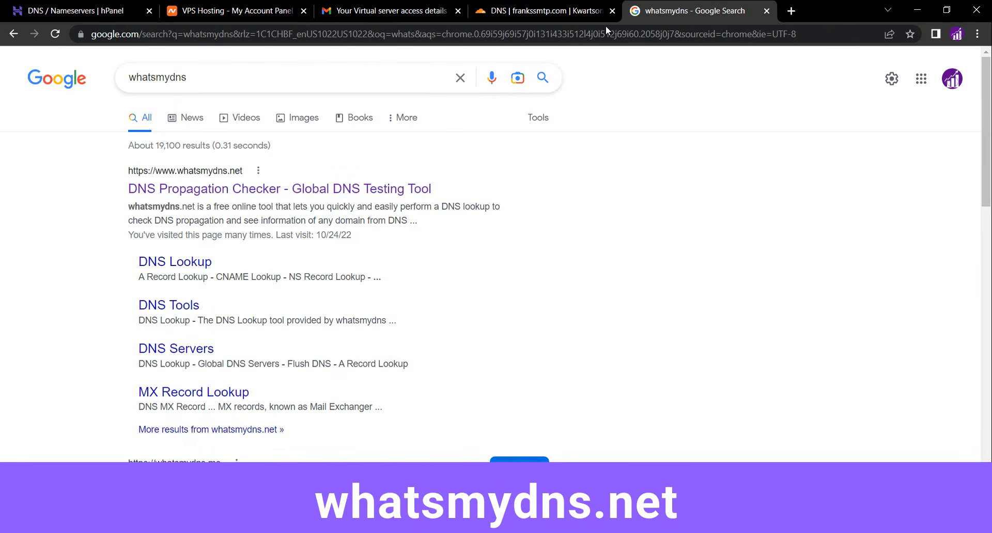
{"action": "left_click", "coordinate": [294, 189]}
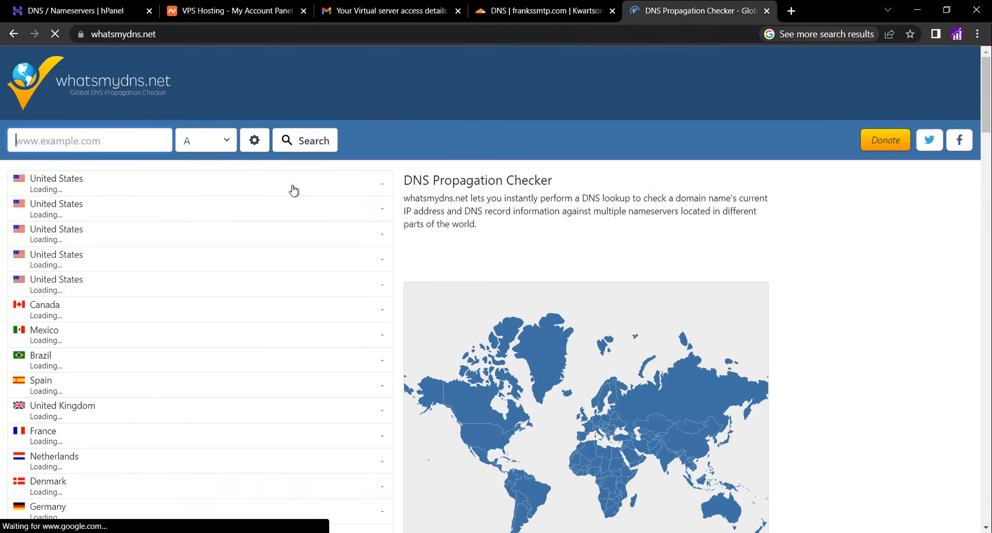
{"action": "left_click", "coordinate": [120, 141]}
{"action": "type", "text": "f"}
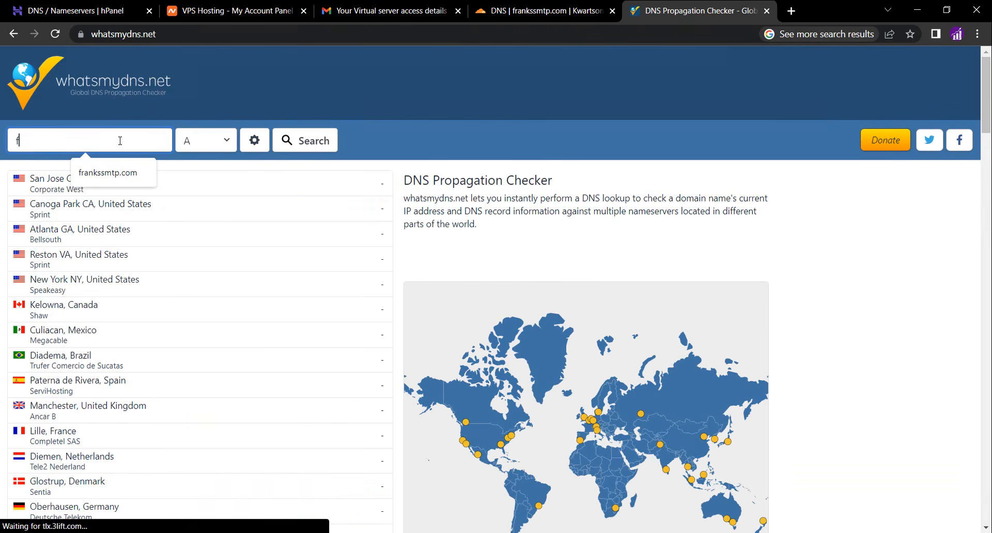
{"action": "type", "text": "rankssmtp.com"}
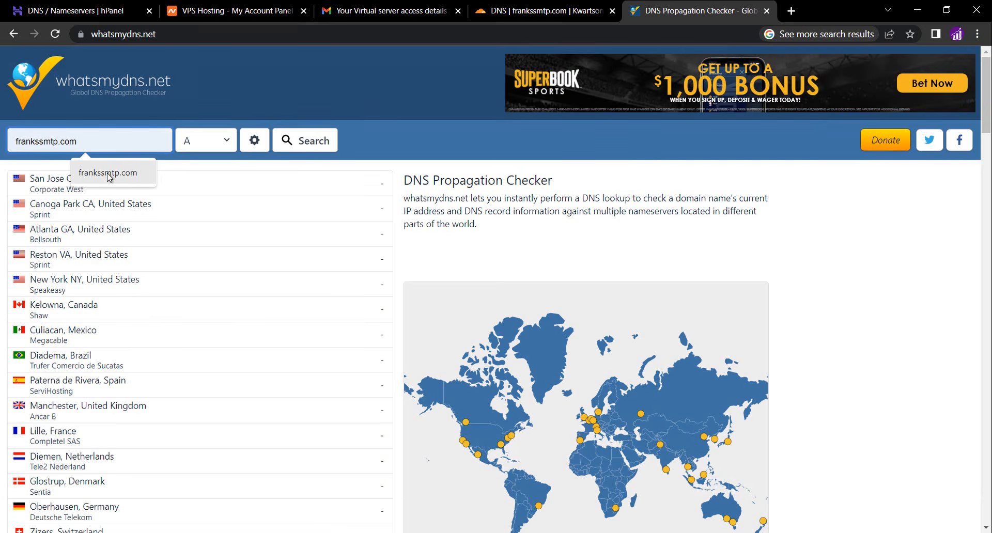
{"action": "left_click", "coordinate": [108, 173]}
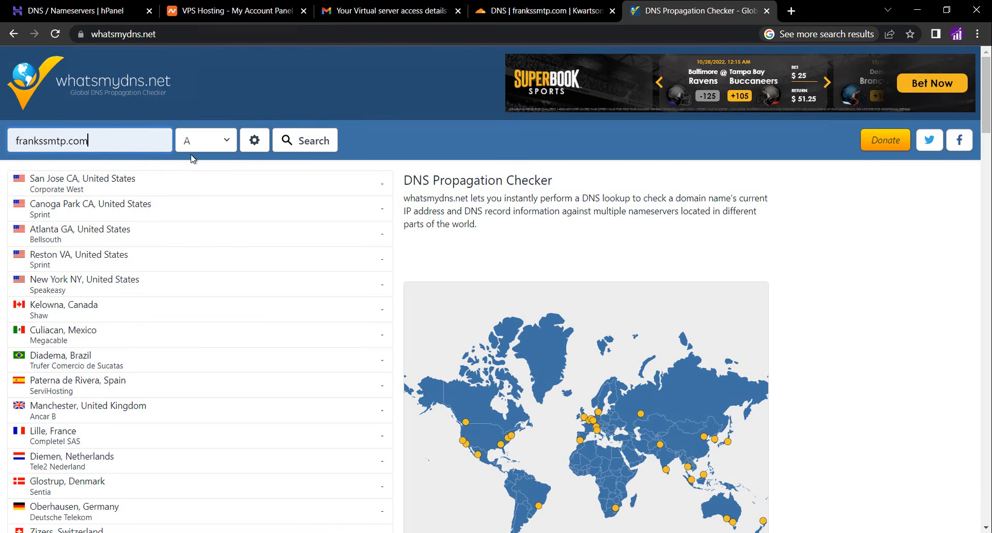
{"action": "left_click", "coordinate": [290, 151]}
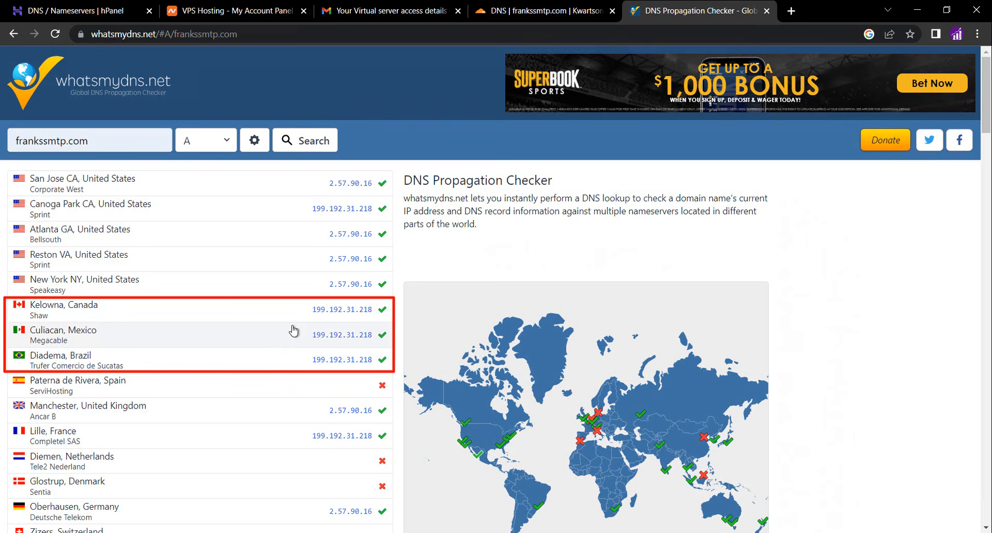
Switch the lookup to NS records and check frankssmtp.com's nameserver propagation
{"action": "left_click", "coordinate": [200, 140]}
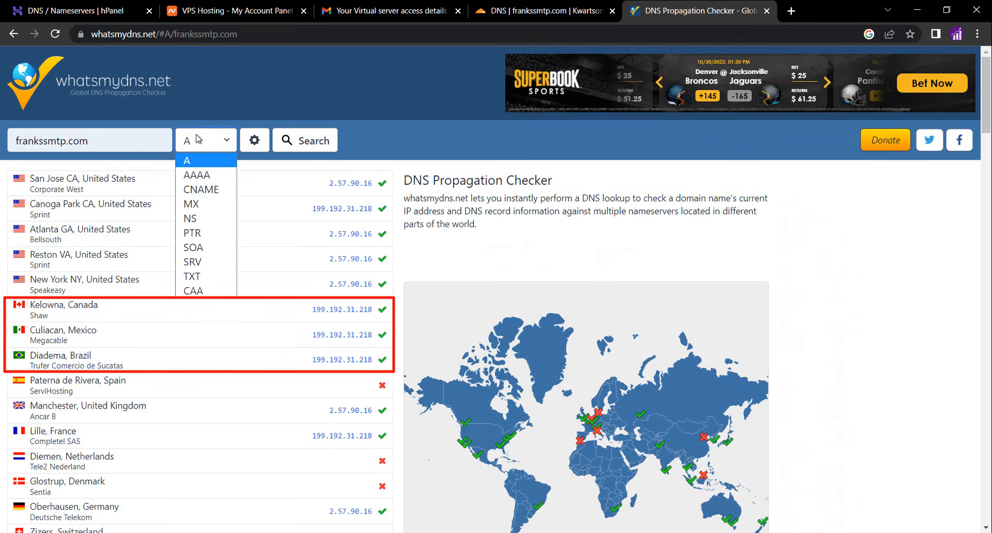
{"action": "left_click", "coordinate": [190, 218]}
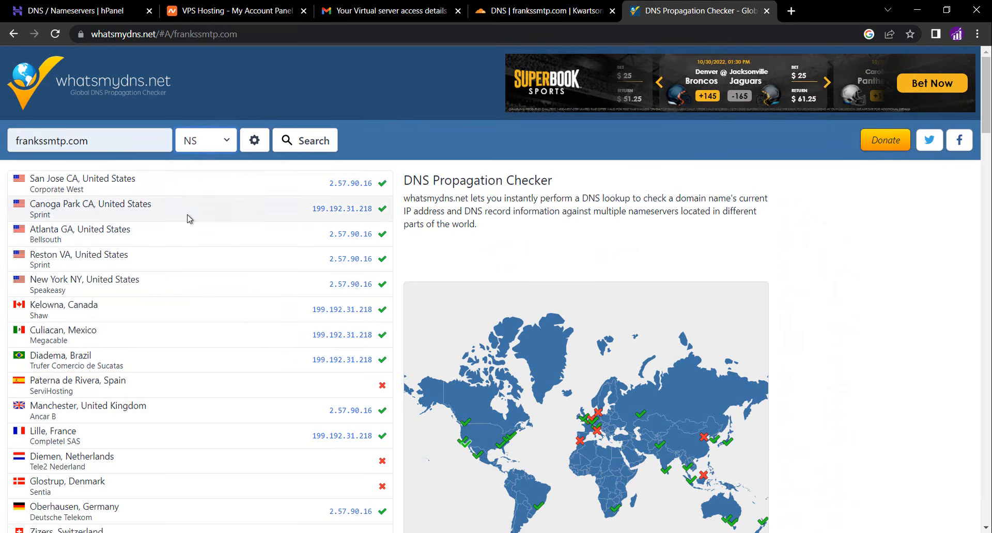
{"action": "left_click", "coordinate": [297, 149]}
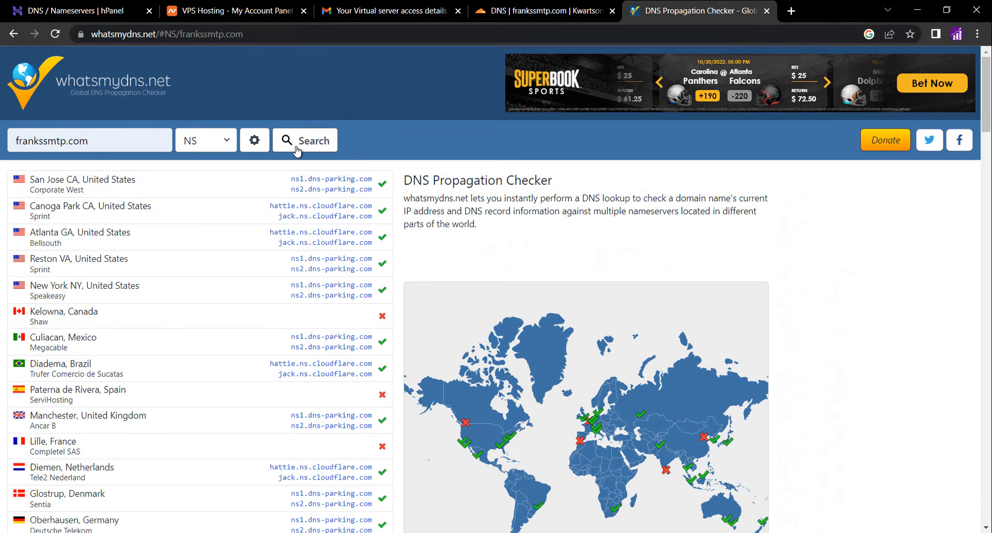
{"action": "left_click", "coordinate": [767, 10]}
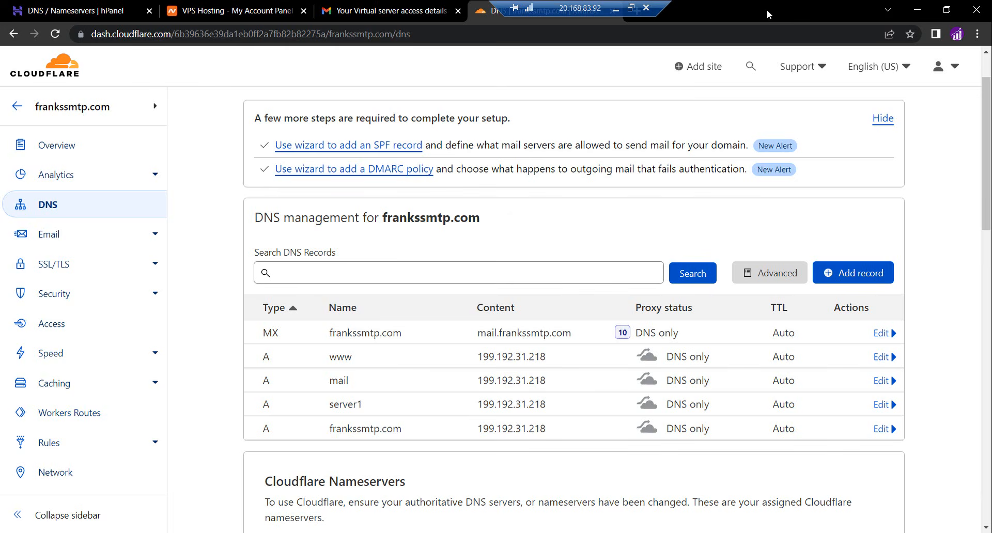
{"action": "left_click", "coordinate": [360, 8]}
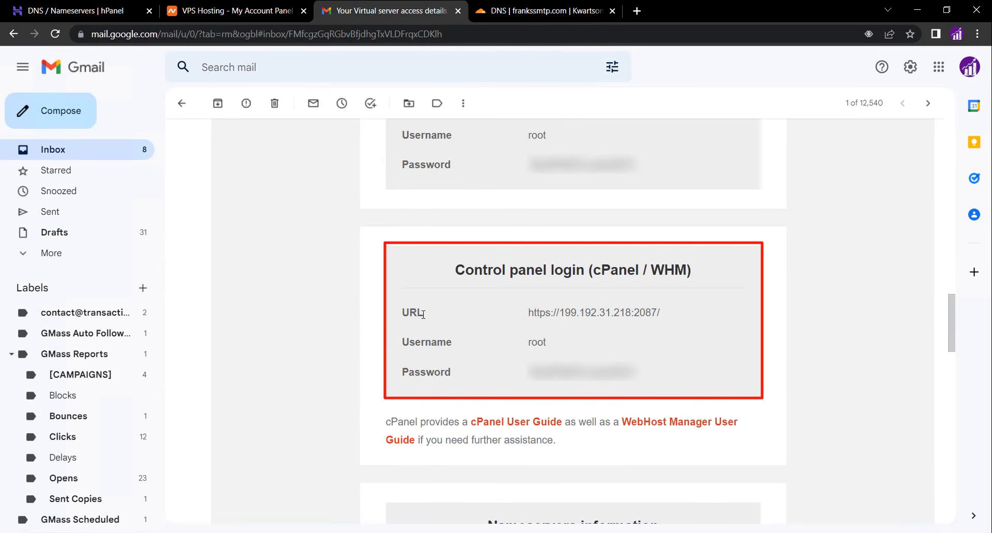
{"action": "left_click", "coordinate": [566, 314]}
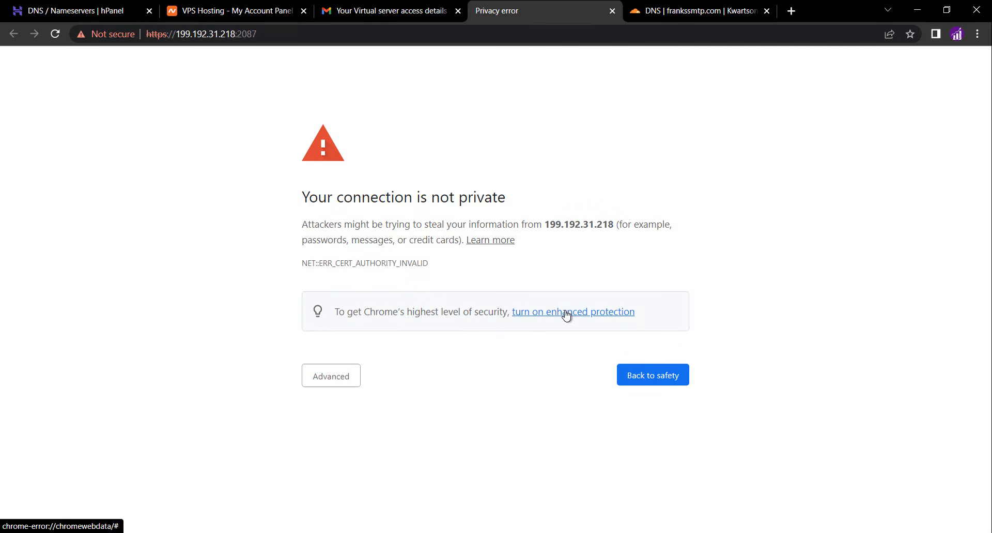
{"action": "left_click", "coordinate": [346, 376]}
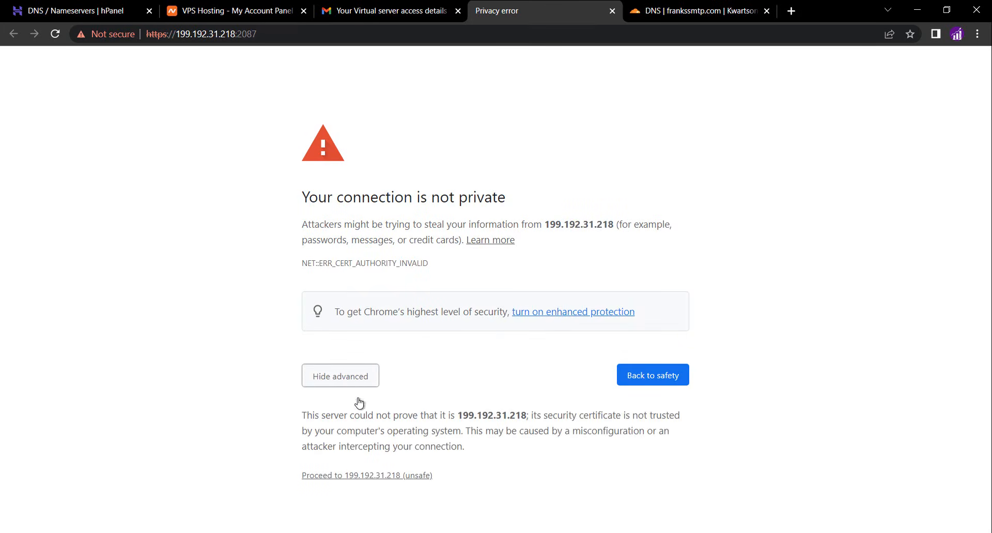
{"action": "left_click", "coordinate": [370, 476]}
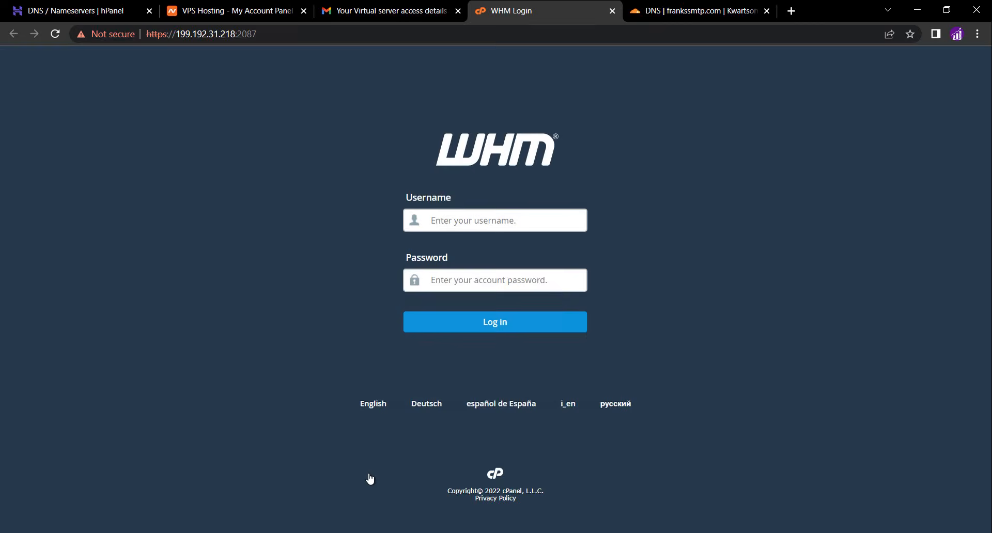
Copy the root password from the server email, log in to WHM as root with that password, and agree to all terms
{"action": "left_click", "coordinate": [362, 15]}
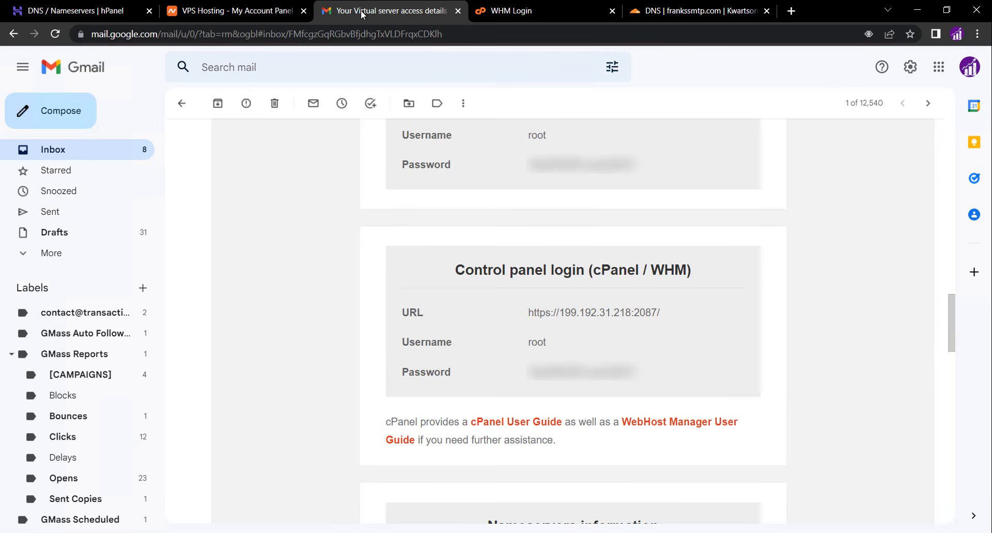
{"action": "double_click", "coordinate": [560, 372]}
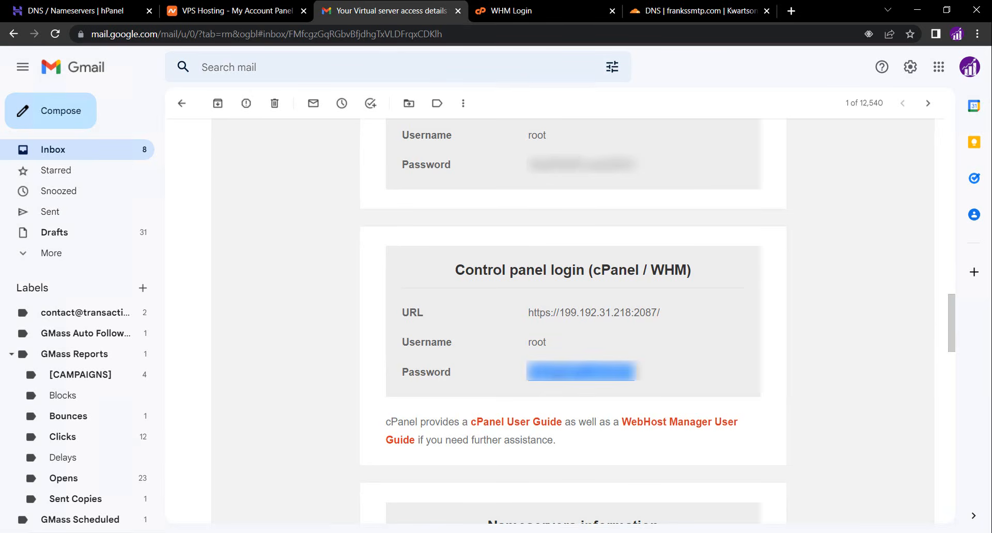
{"action": "right_click", "coordinate": [562, 372]}
{"action": "left_click", "coordinate": [580, 385]}
{"action": "left_click", "coordinate": [522, 14]}
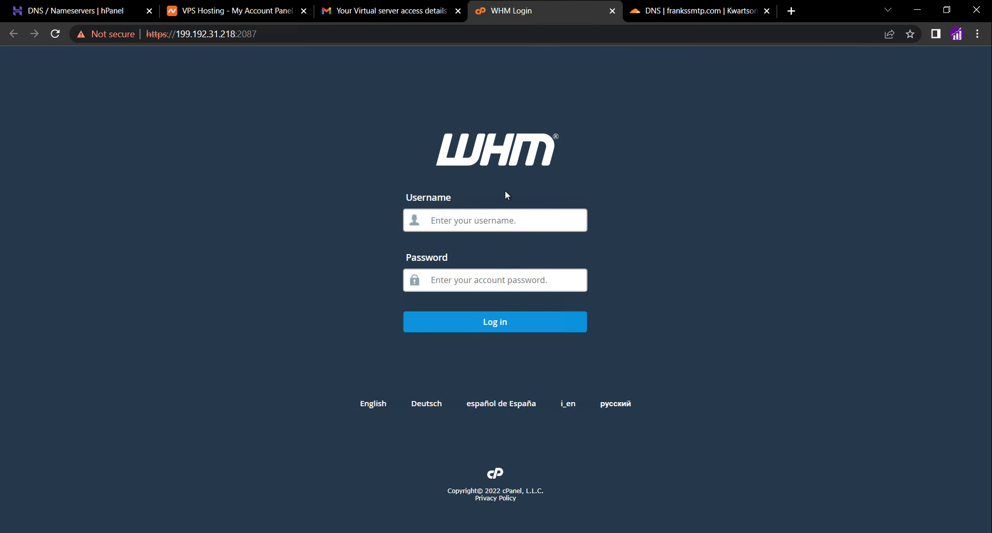
{"action": "type", "text": "root"}
{"action": "key", "text": "Tab"}
{"action": "key", "text": "ctrl+v"}
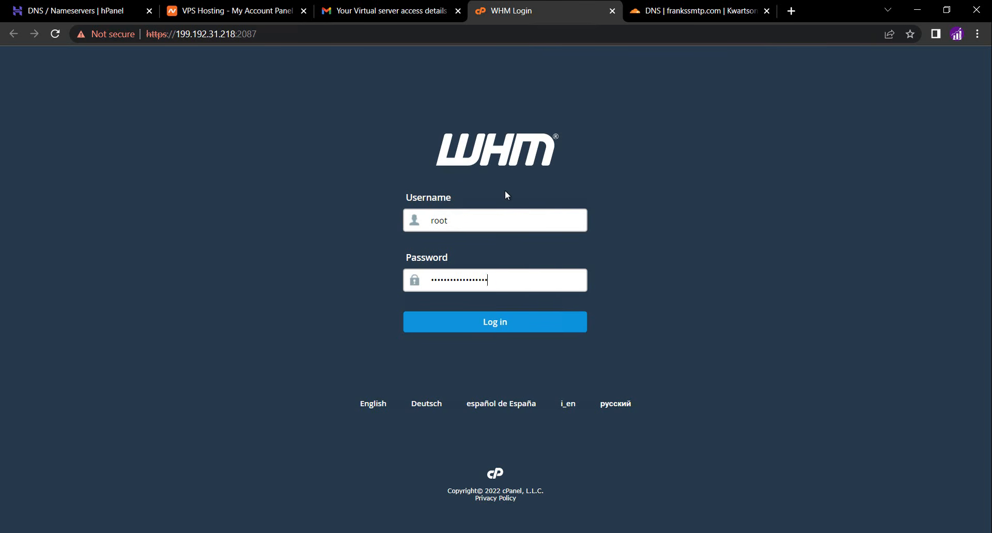
{"action": "key", "text": "Return"}
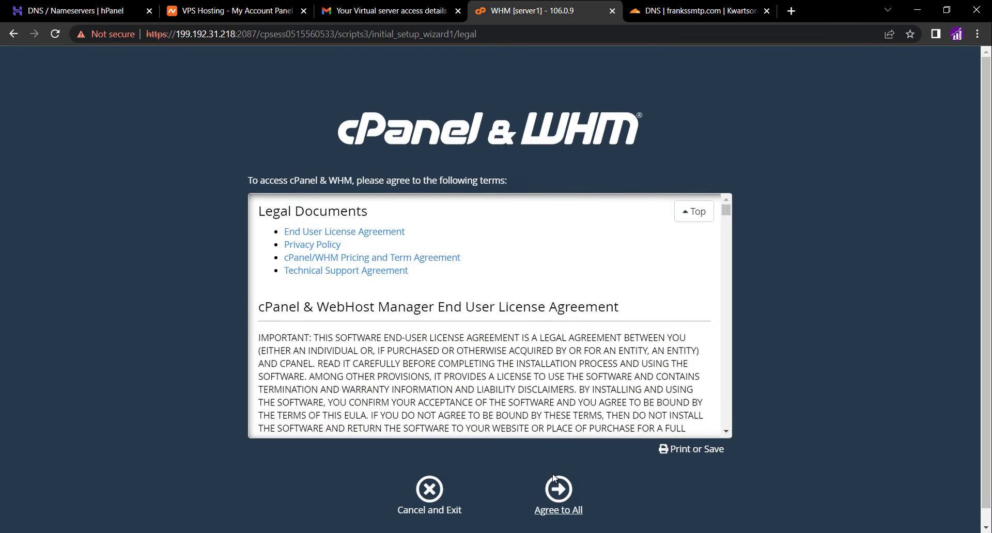
{"action": "left_click", "coordinate": [556, 486]}
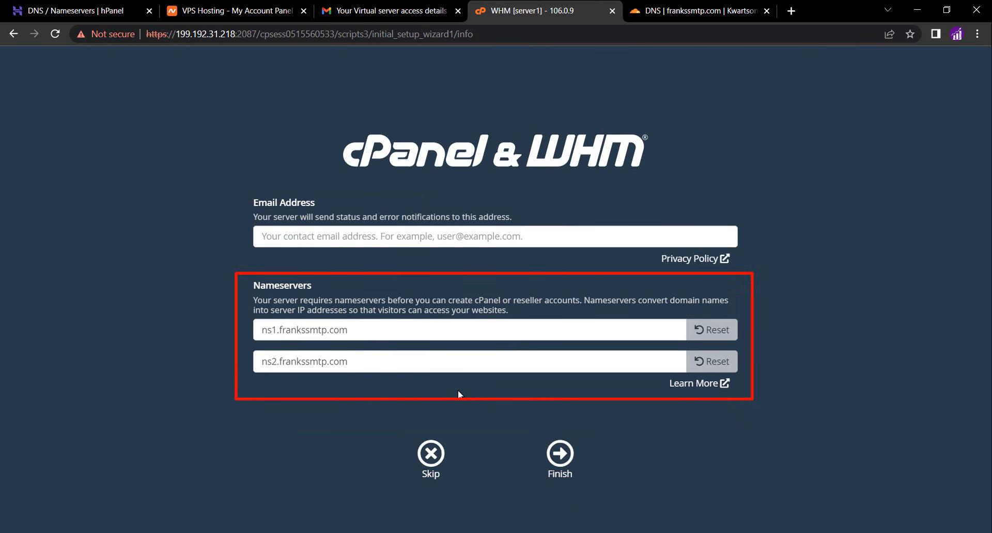
Copy the first Cloudflare nameserver, hattie.ns.cloudflare.com, and paste it as the first nameserver in the WHM setup wizard
{"action": "left_click", "coordinate": [359, 332]}
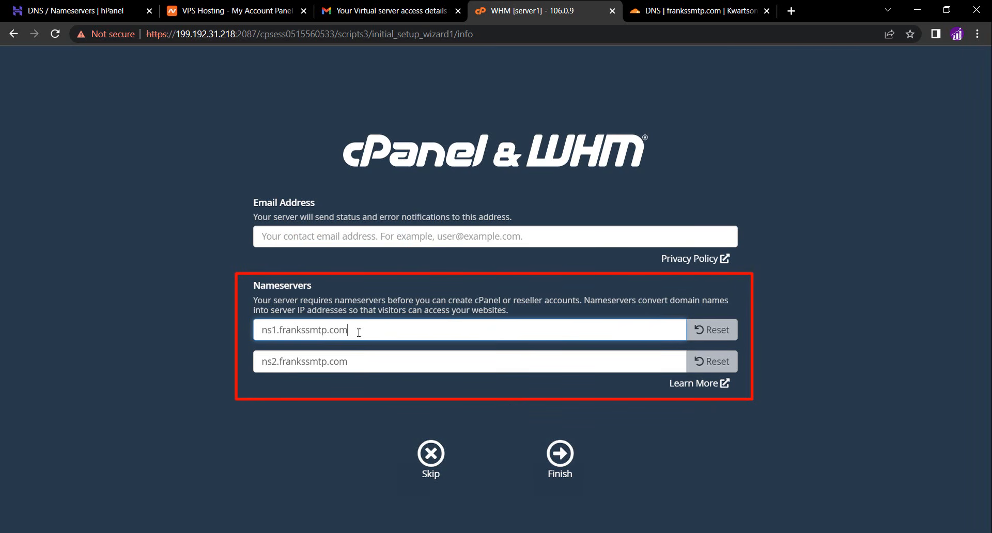
{"action": "left_click", "coordinate": [687, 7]}
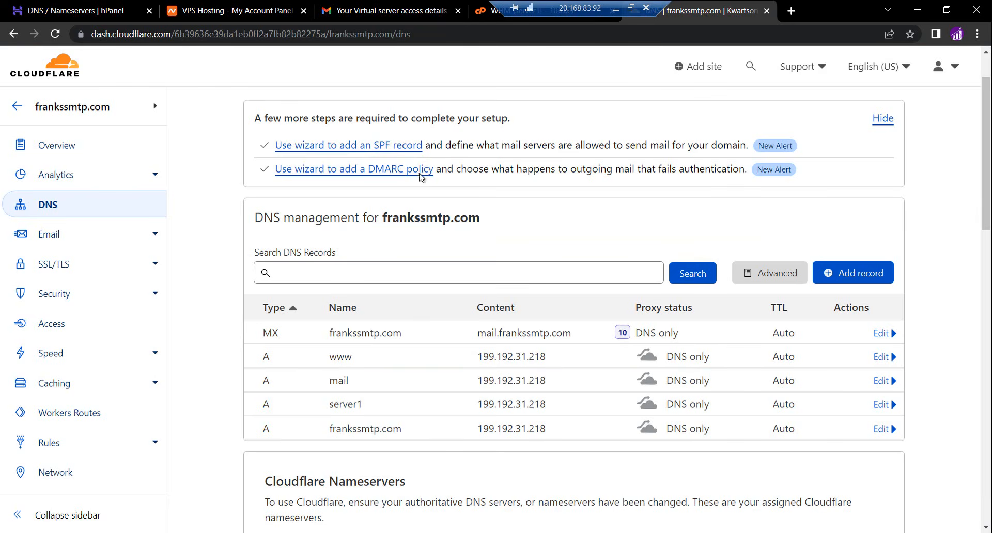
{"action": "scroll", "coordinate": [382, 274], "scroll_direction": "down", "scroll_amount": 2}
{"action": "scroll", "coordinate": [382, 275], "scroll_direction": "down", "scroll_amount": 2}
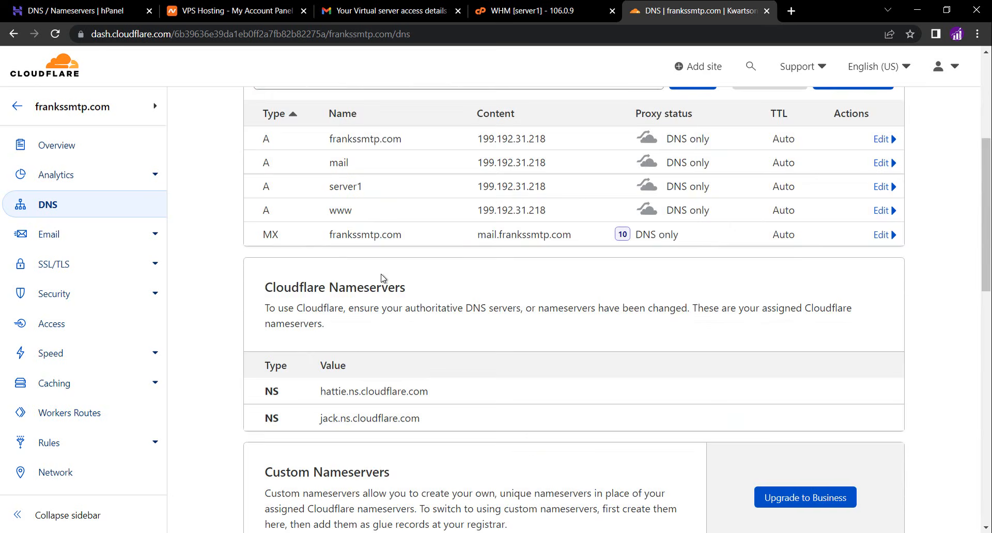
{"action": "triple_click", "coordinate": [378, 326]}
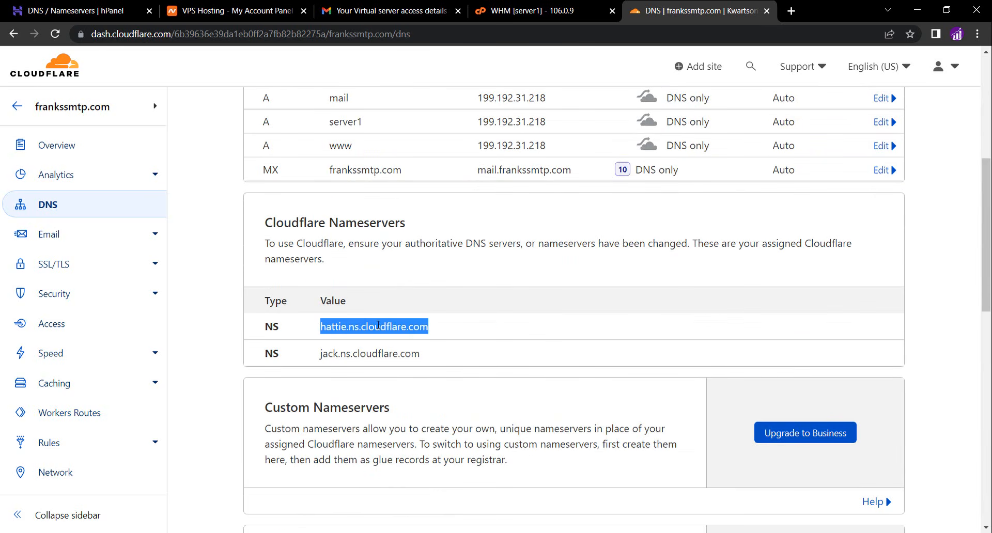
{"action": "right_click", "coordinate": [378, 325]}
{"action": "left_click", "coordinate": [394, 337]}
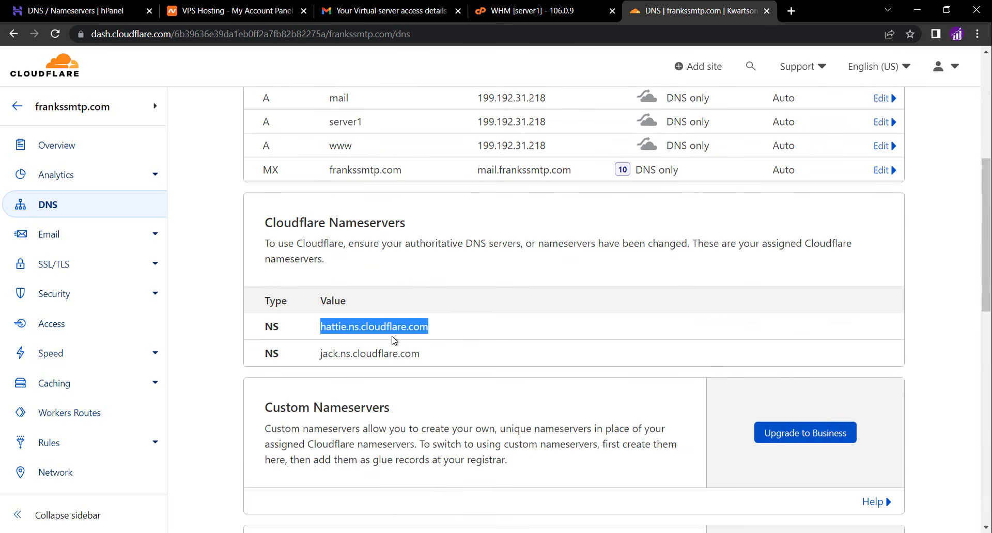
{"action": "left_click", "coordinate": [512, 13]}
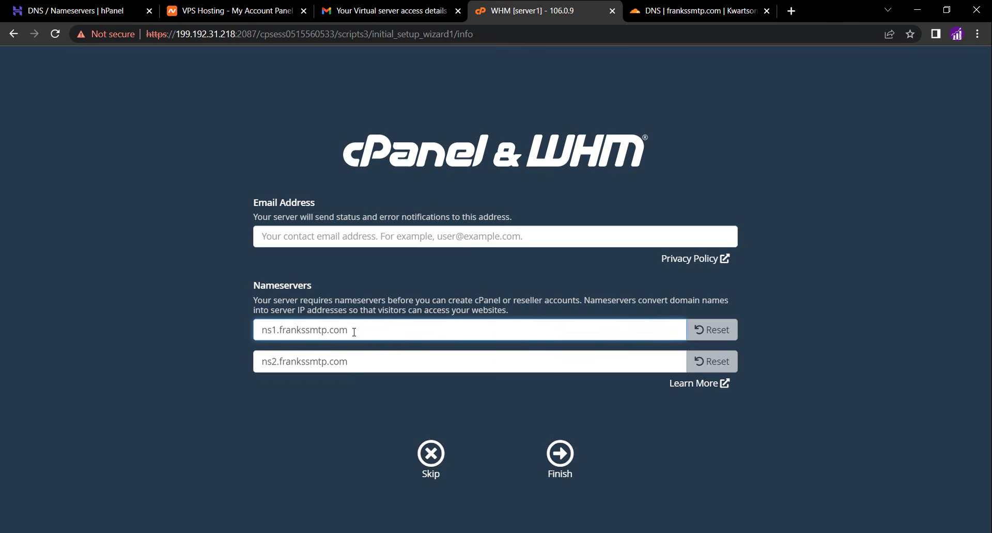
{"action": "left_click_drag", "start_coordinate": [348, 331], "coordinate": [250, 327]}
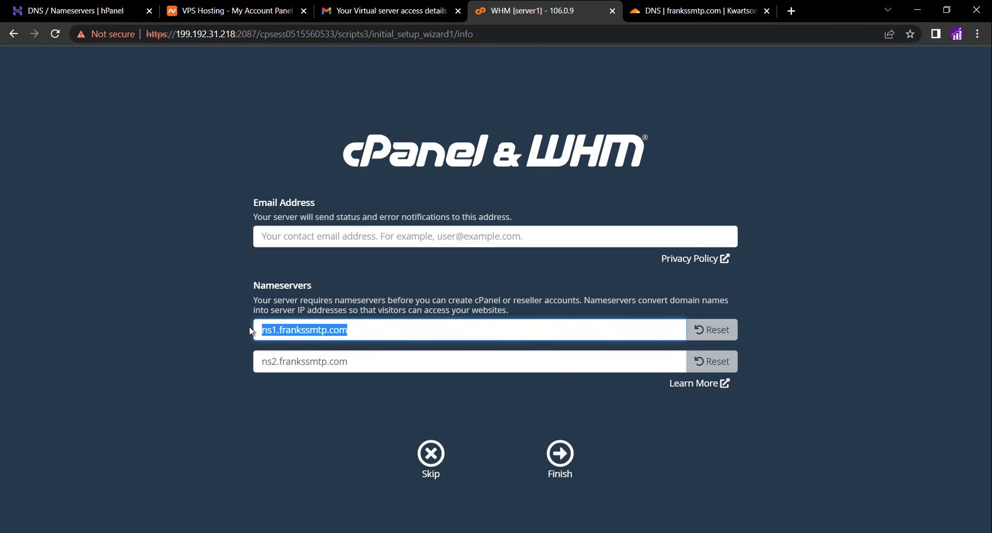
{"action": "key", "text": "ctrl+v"}
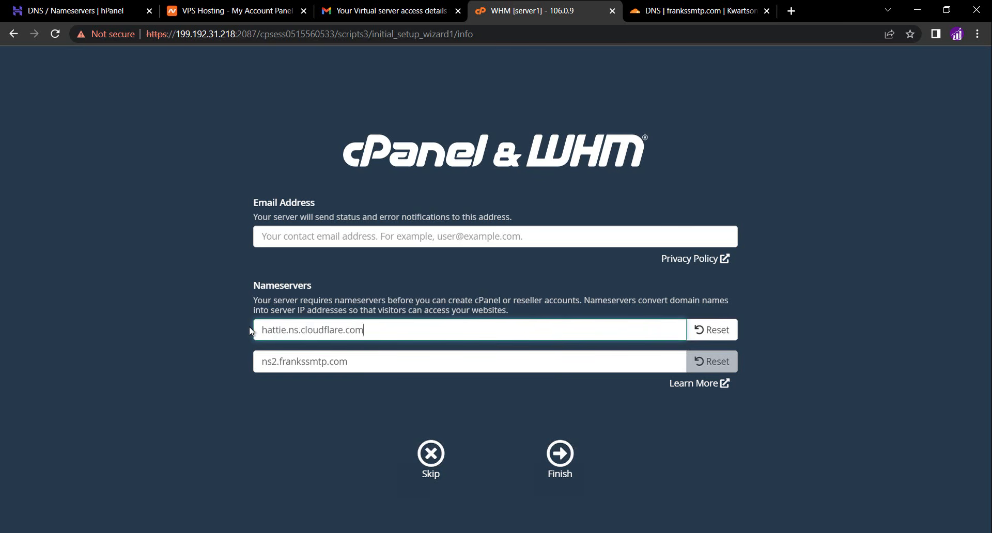
Copy the second Cloudflare nameserver, jack.ns.cloudflare.com, into the second nameserver field and finish the setup wizard
{"action": "left_click", "coordinate": [666, 15]}
{"action": "triple_click", "coordinate": [366, 356]}
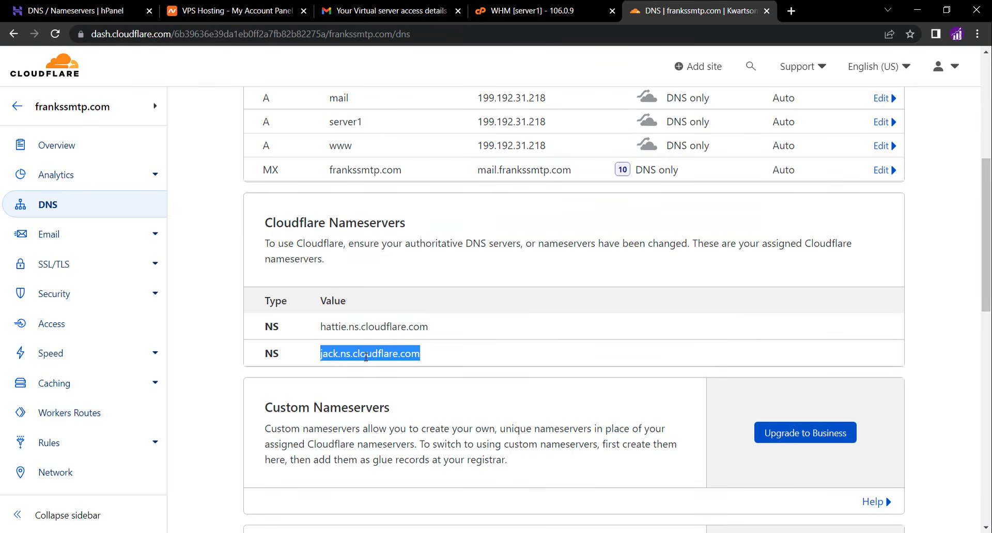
{"action": "right_click", "coordinate": [366, 357]}
{"action": "left_click", "coordinate": [389, 367]}
{"action": "left_click", "coordinate": [496, 12]}
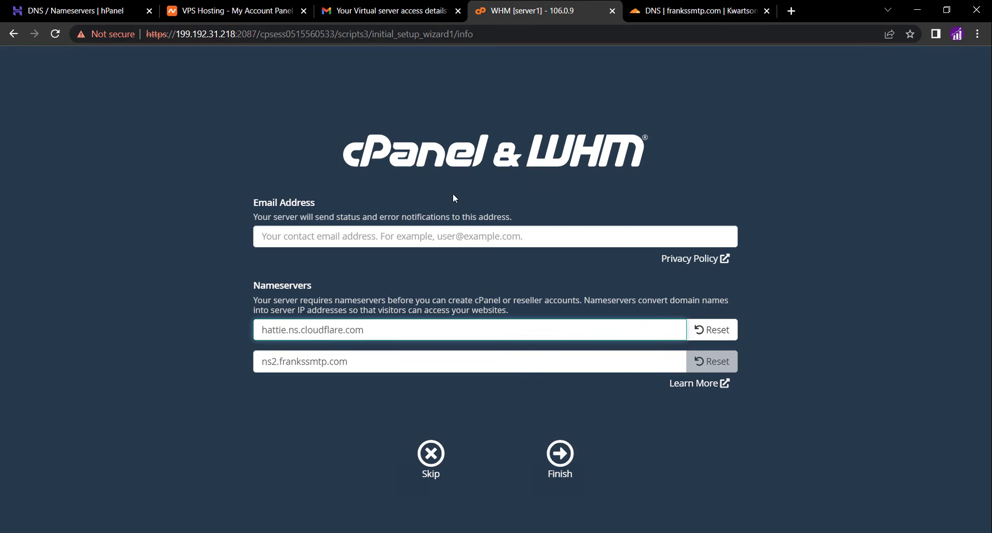
{"action": "triple_click", "coordinate": [337, 361]}
{"action": "key", "text": "ctrl+v"}
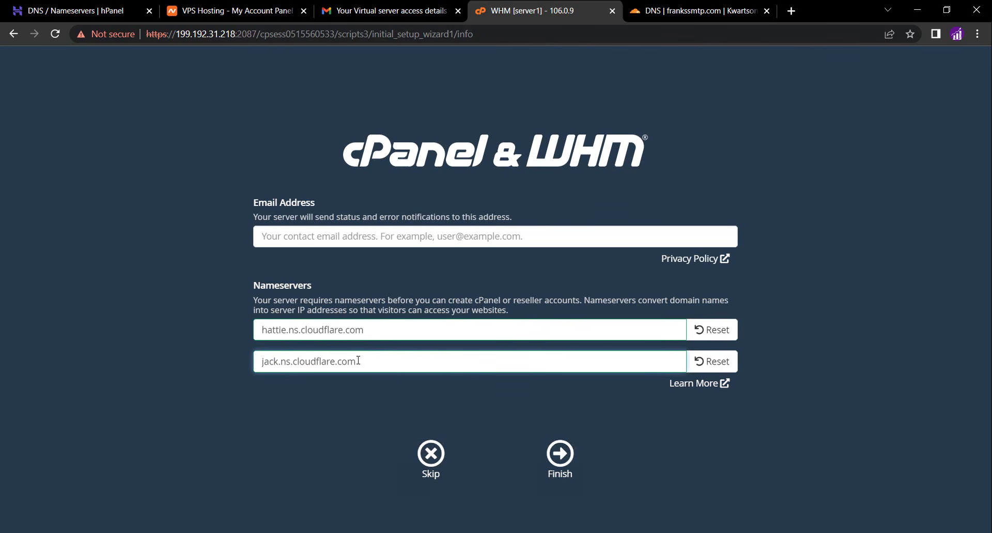
{"action": "left_click", "coordinate": [558, 465]}
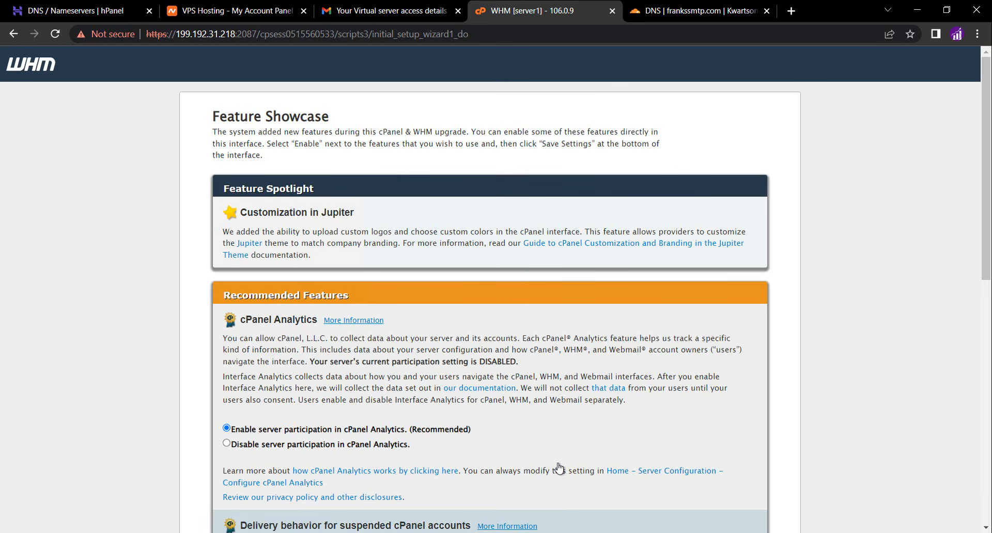
Exit the Feature Showcase to WHM without saving any feature settings
{"action": "scroll", "coordinate": [558, 467], "scroll_direction": "down", "scroll_amount": 6}
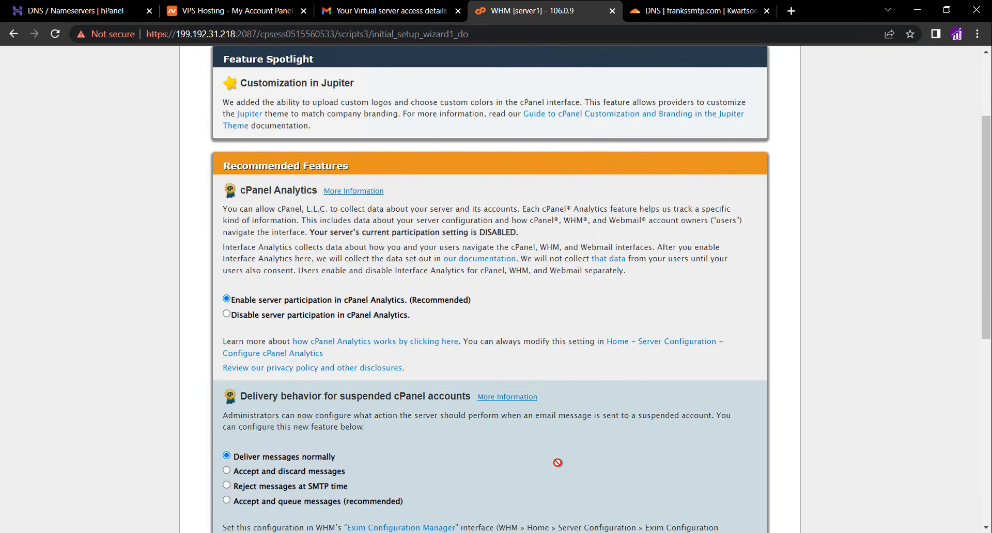
{"action": "scroll", "coordinate": [558, 462], "scroll_direction": "down", "scroll_amount": 4}
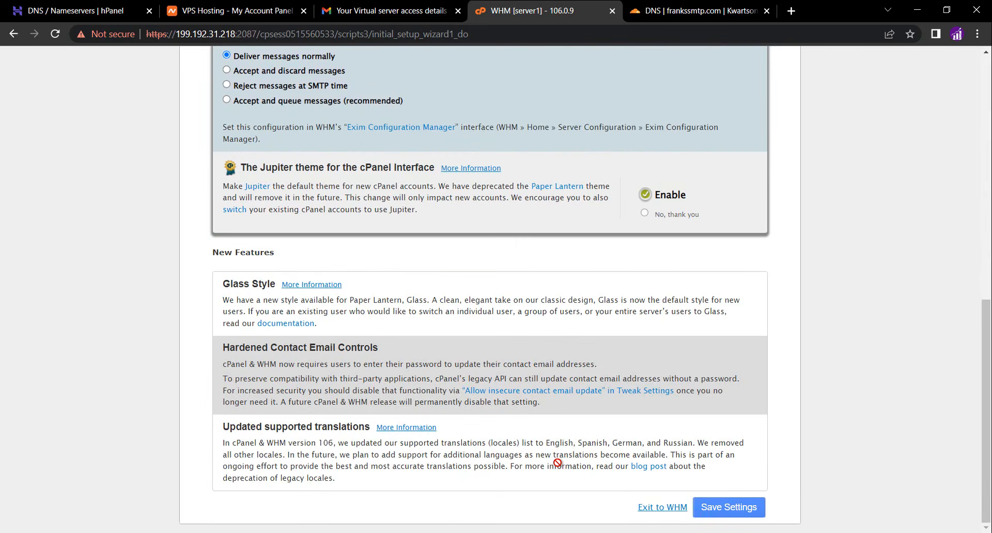
{"action": "left_click", "coordinate": [664, 509]}
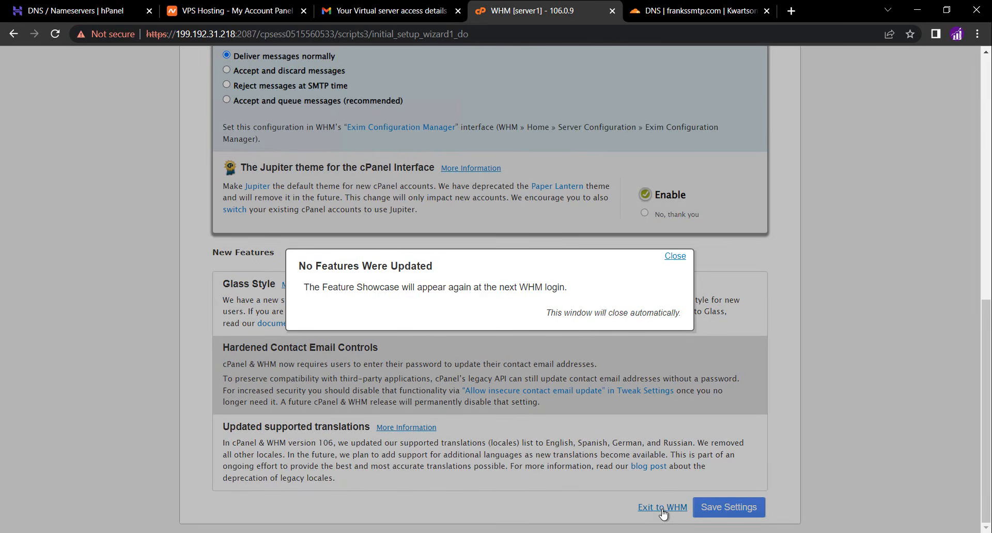
{"action": "left_click", "coordinate": [676, 257]}
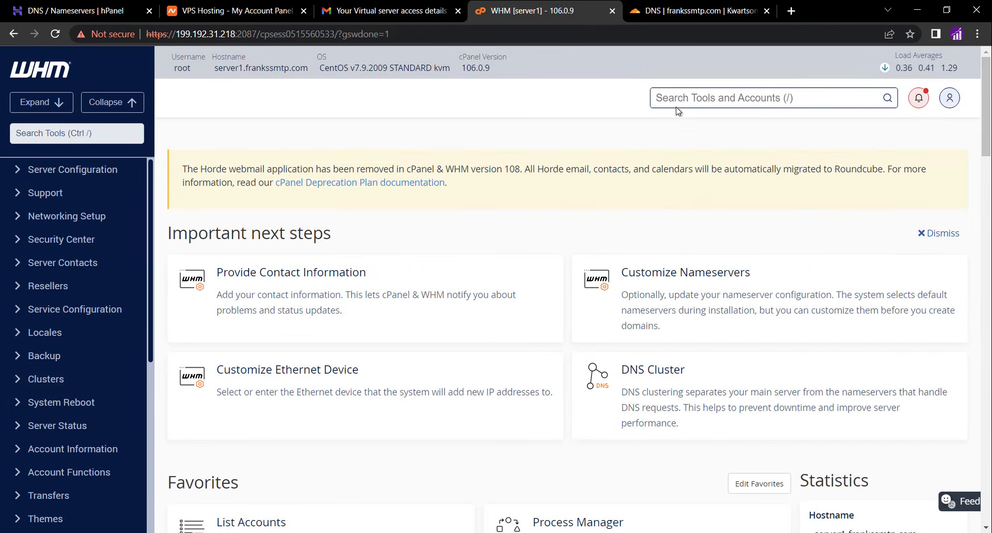
Search the WHM tools for basic and open Basic WebHost Manager Setup
{"action": "left_click", "coordinate": [547, 89]}
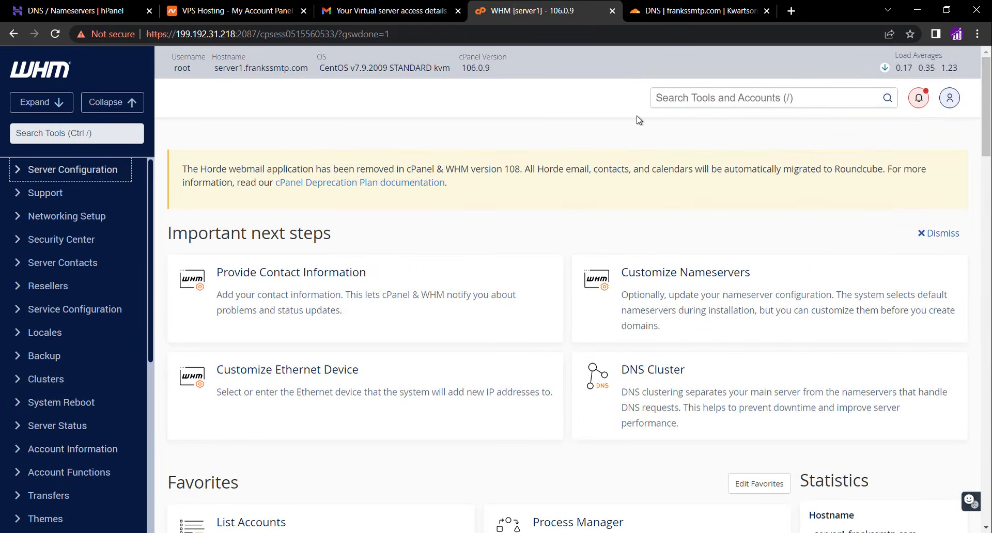
{"action": "left_click", "coordinate": [689, 98]}
{"action": "type", "text": "basic"}
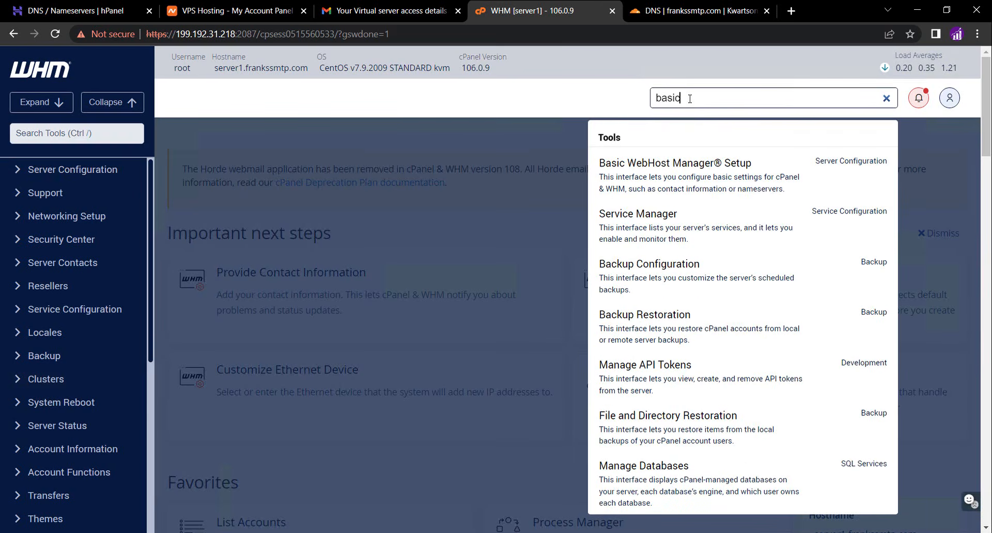
{"action": "left_click", "coordinate": [673, 163]}
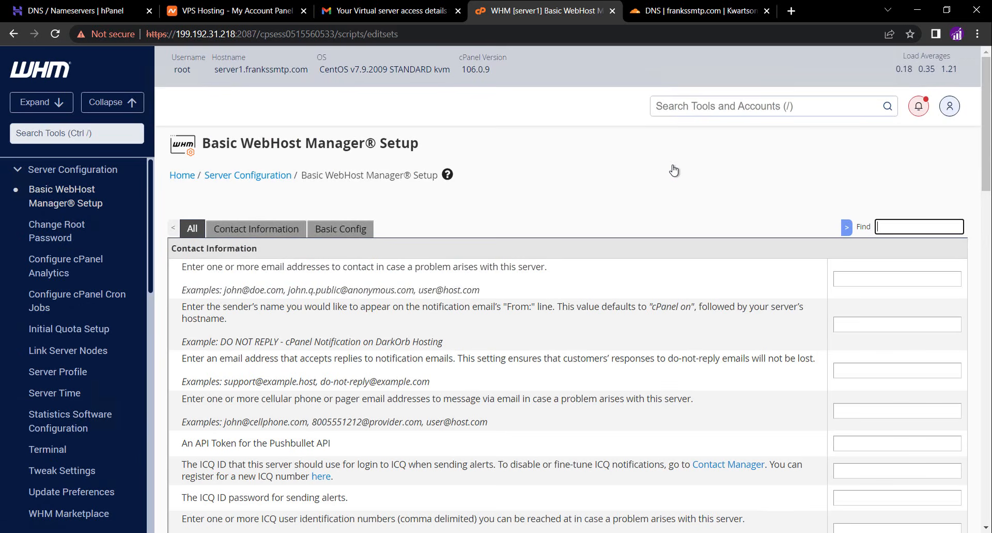
Enter the server contact e-mail address in Basic WebHost Manager Setup and save the changes
{"action": "left_click", "coordinate": [670, 269]}
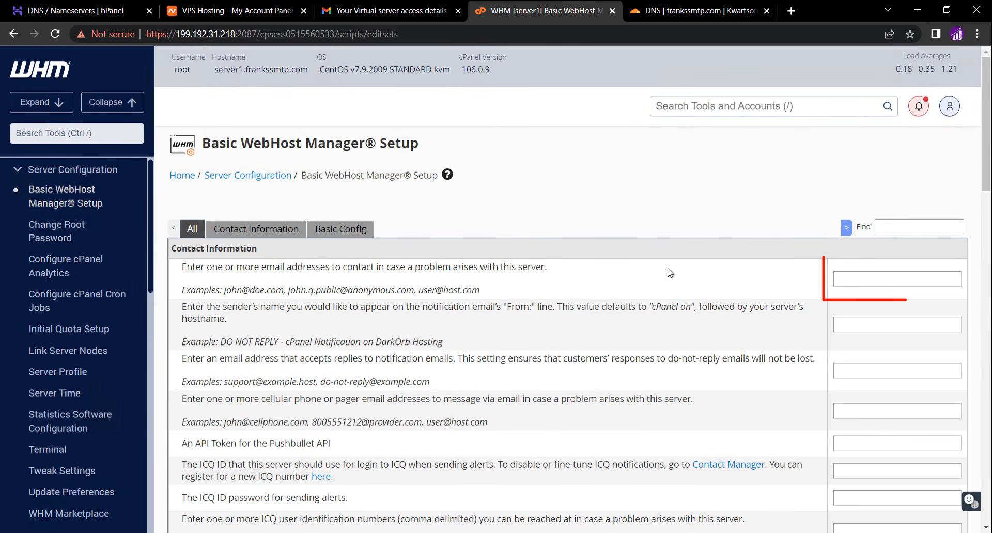
{"action": "left_click", "coordinate": [839, 279]}
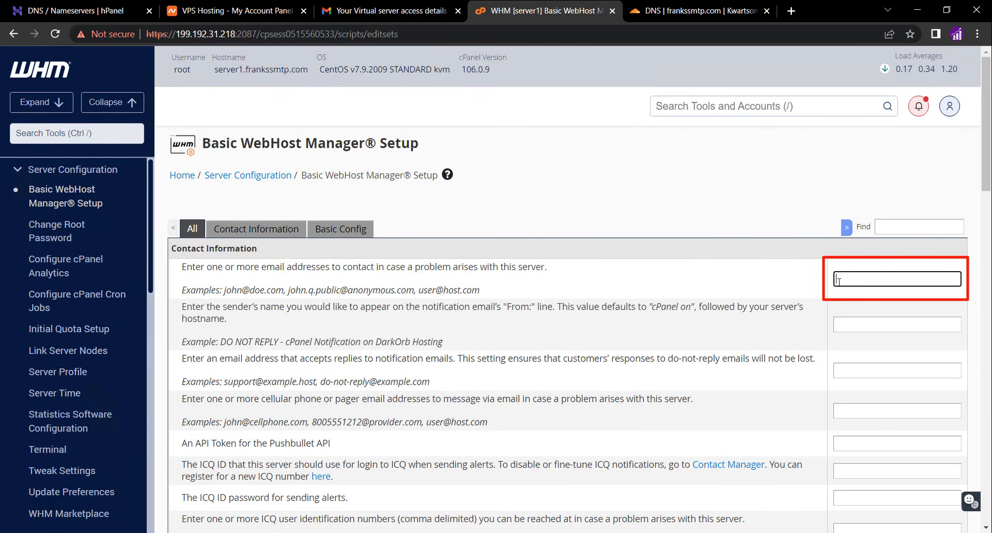
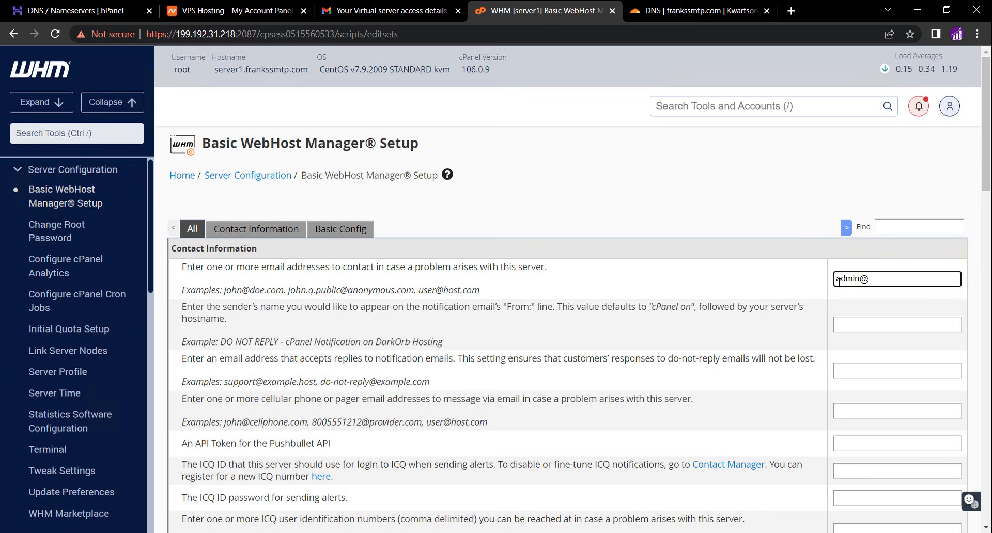
{"action": "left_click", "coordinate": [758, 277]}
{"action": "scroll", "coordinate": [758, 277], "scroll_direction": "down", "scroll_amount": 1}
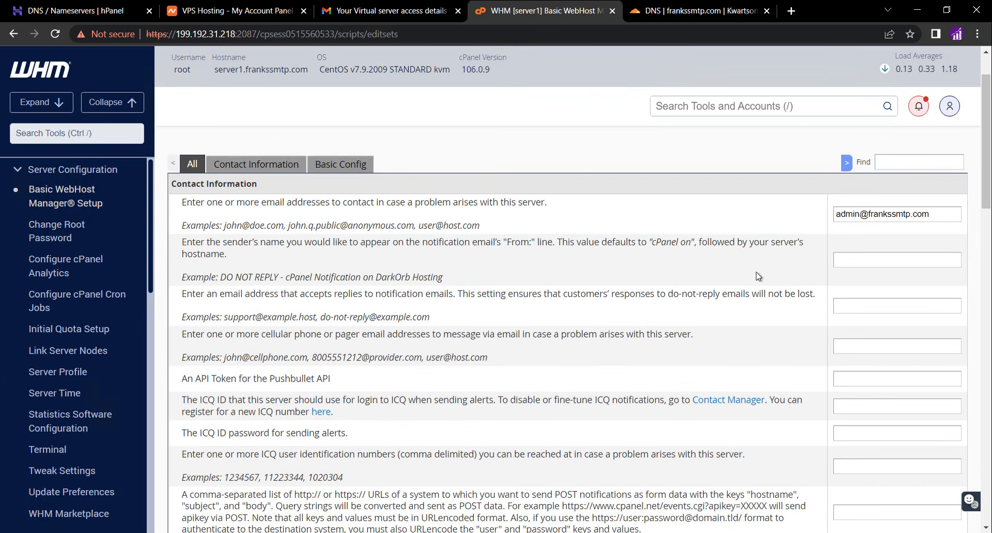
{"action": "scroll", "coordinate": [758, 277], "scroll_direction": "down", "scroll_amount": 3}
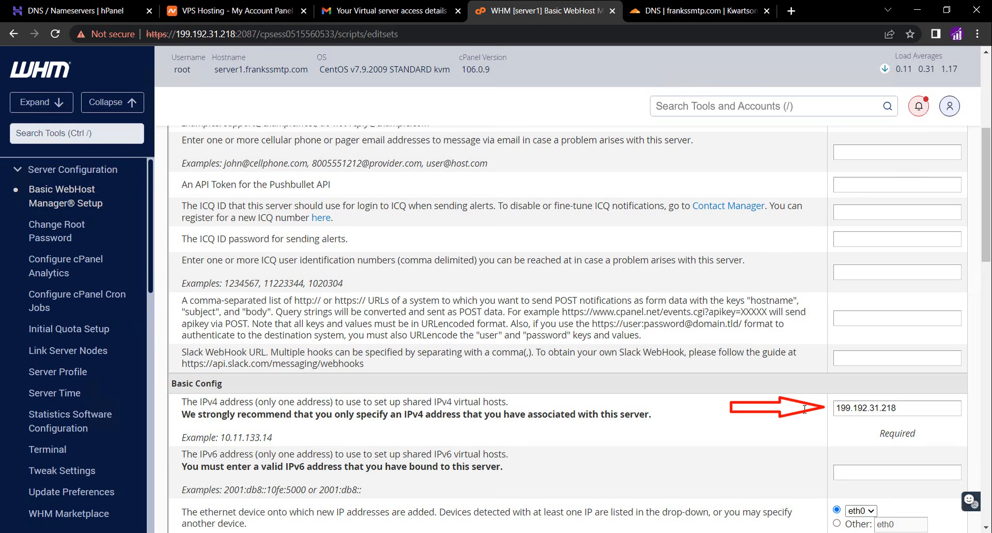
{"action": "scroll", "coordinate": [695, 422], "scroll_direction": "down", "scroll_amount": 5}
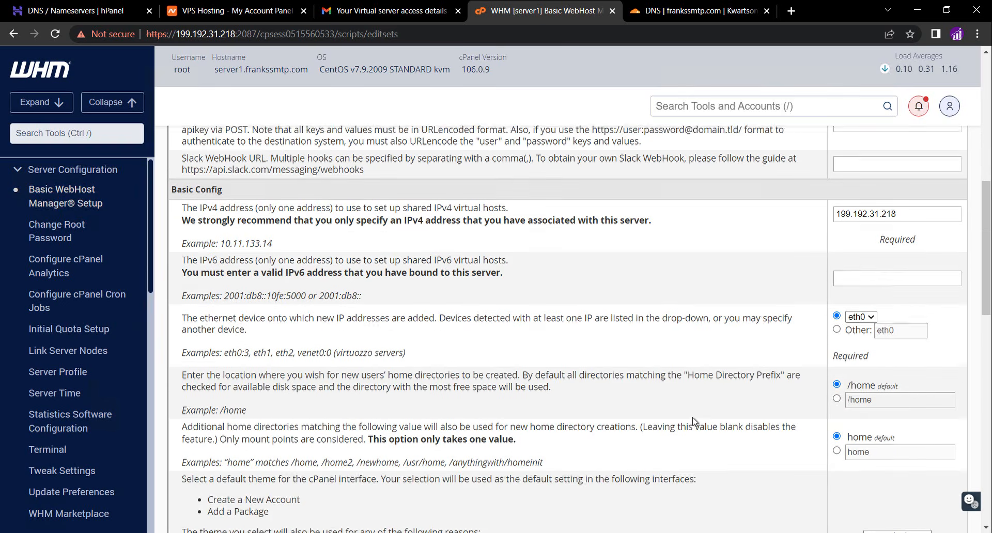
{"action": "scroll", "coordinate": [695, 421], "scroll_direction": "down", "scroll_amount": 1}
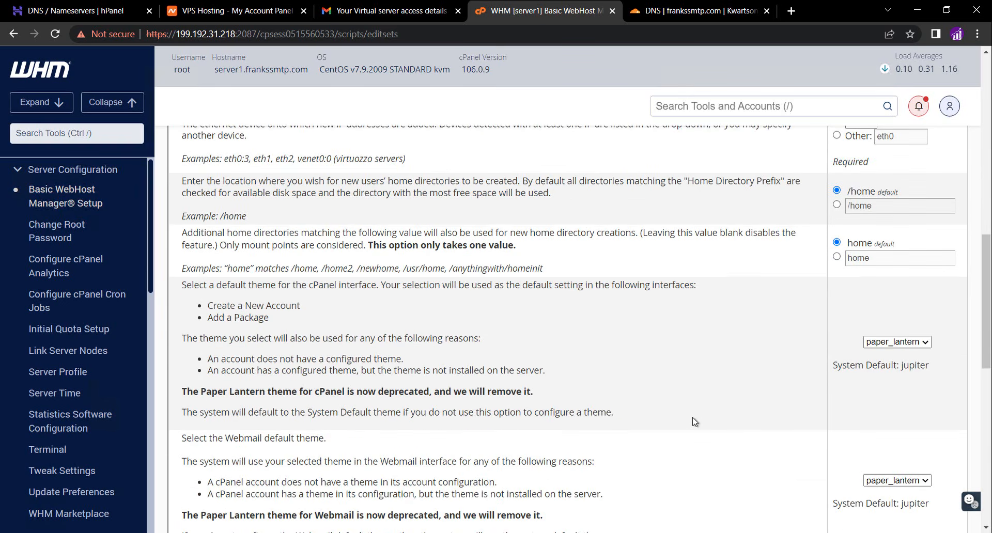
{"action": "scroll", "coordinate": [773, 363], "scroll_direction": "down", "scroll_amount": 4}
{"action": "scroll", "coordinate": [774, 364], "scroll_direction": "down", "scroll_amount": 4}
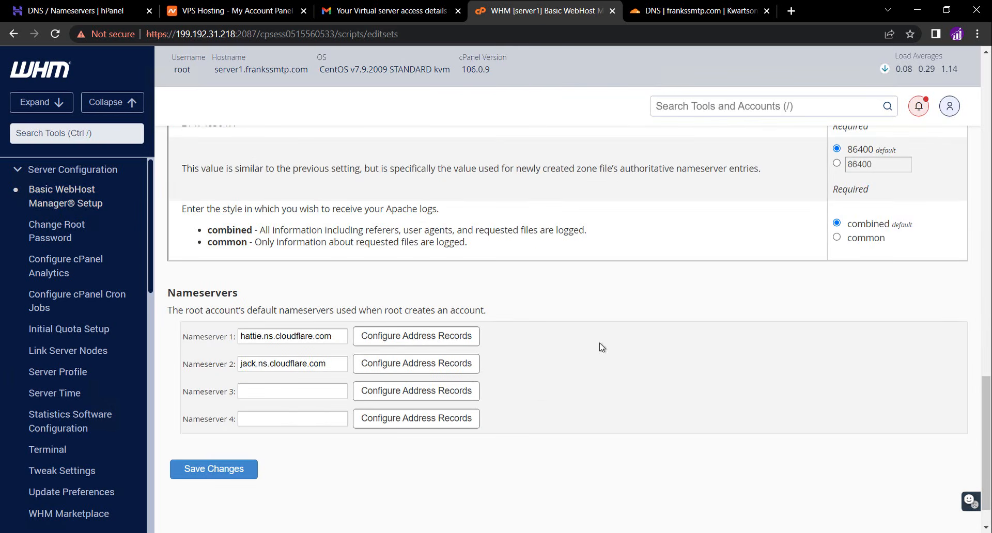
{"action": "left_click", "coordinate": [230, 476]}
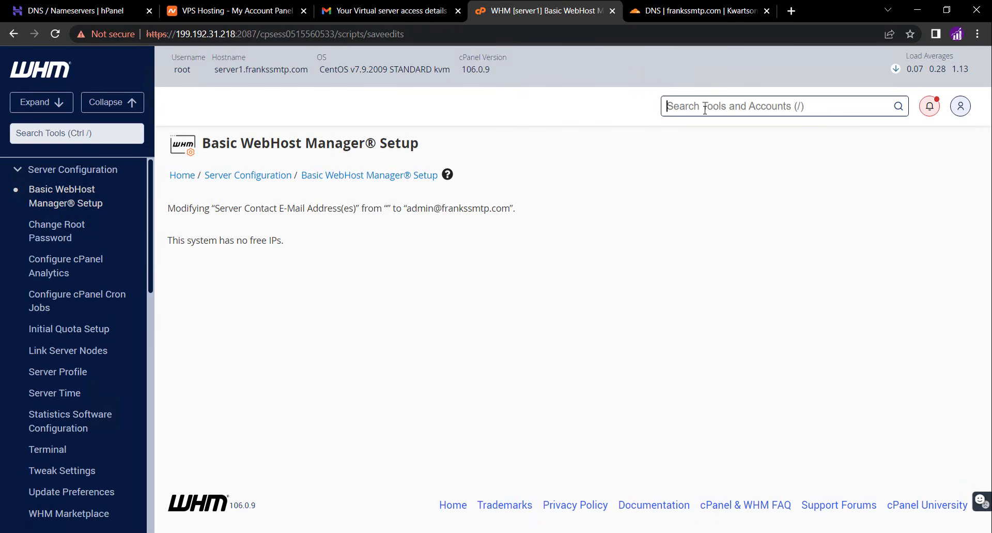
Search the WHM tools for create and open Create a New Account
{"action": "type", "text": "crest"}
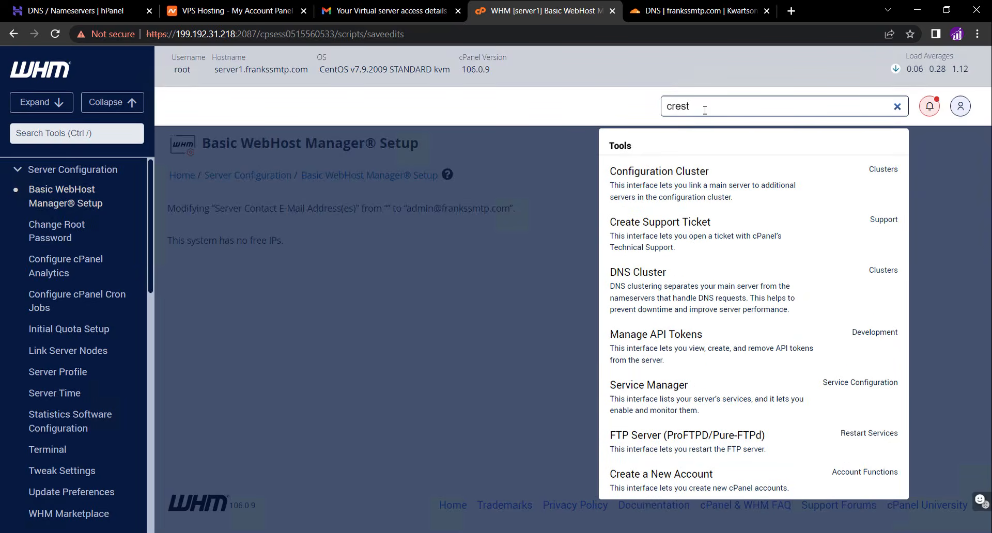
{"action": "key", "text": "BackSpace"}
{"action": "key", "text": "BackSpace"}
{"action": "type", "text": "ate"}
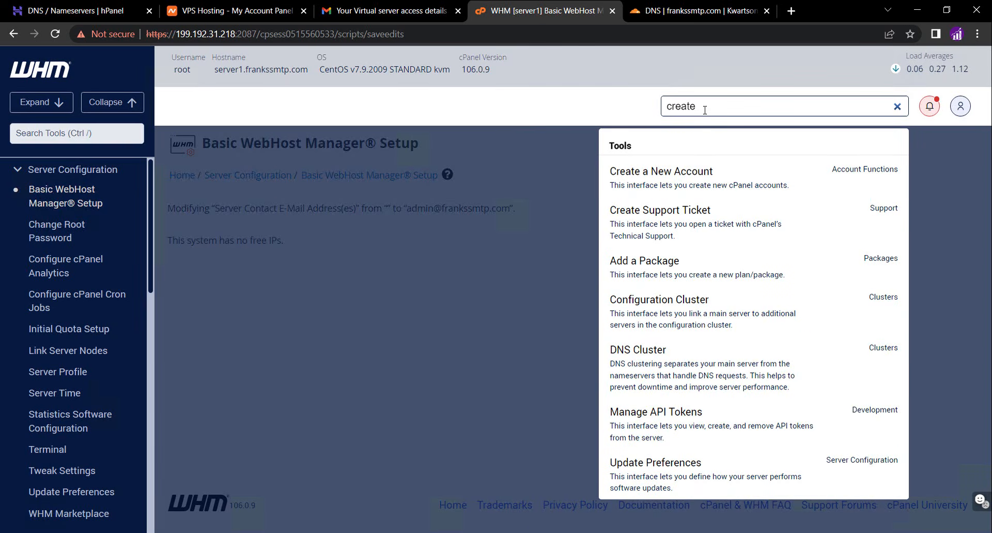
{"action": "left_click", "coordinate": [677, 186]}
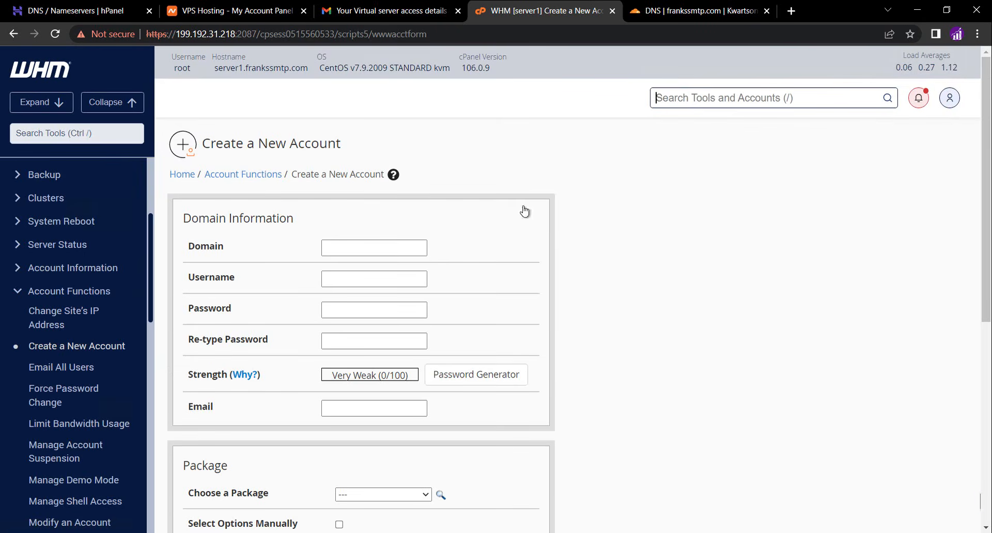
Enter frankssmtp.com as the new account's domain and frank as its username
{"action": "left_click", "coordinate": [361, 245]}
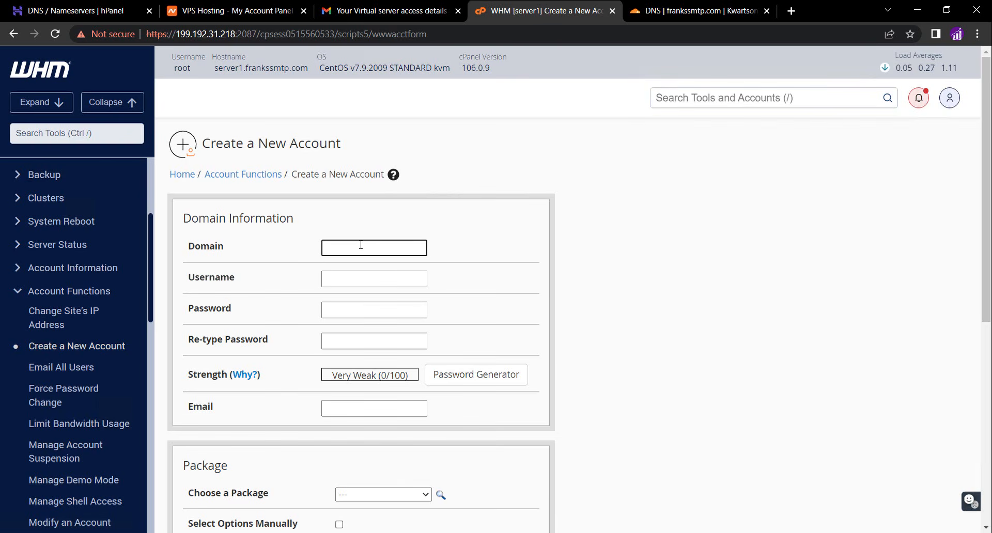
{"action": "type", "text": "franks"}
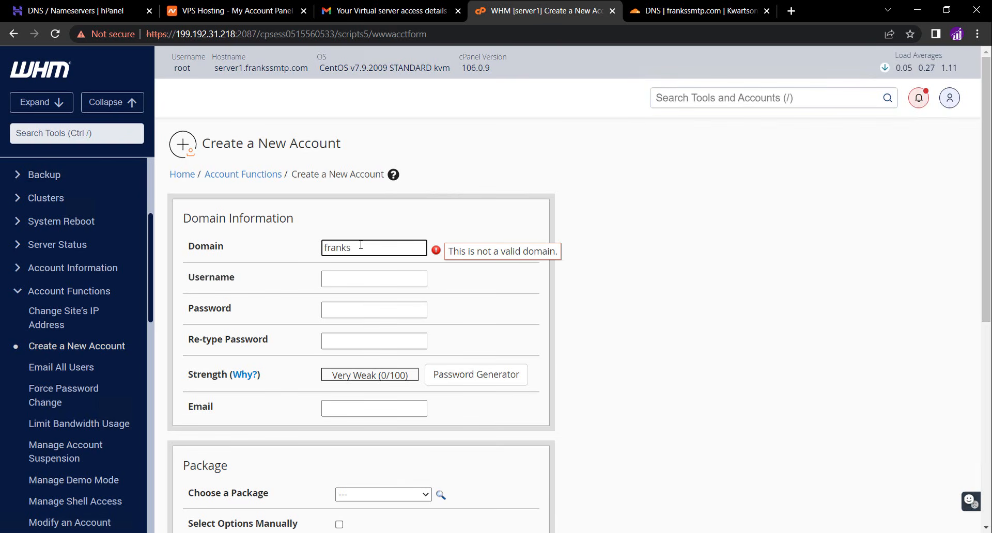
{"action": "type", "text": "smtp.com"}
{"action": "left_click", "coordinate": [471, 294]}
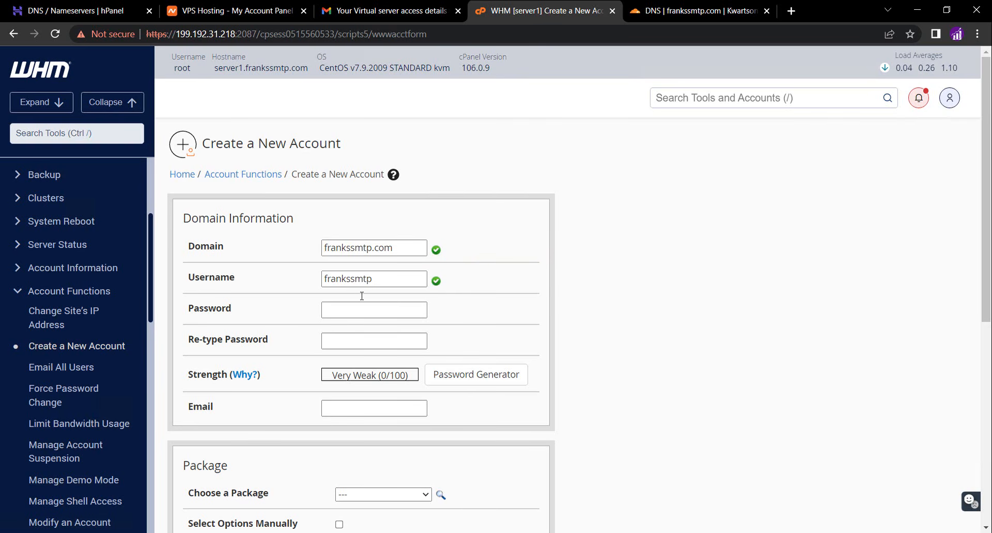
{"action": "double_click", "coordinate": [347, 282]}
{"action": "type", "text": "frank"}
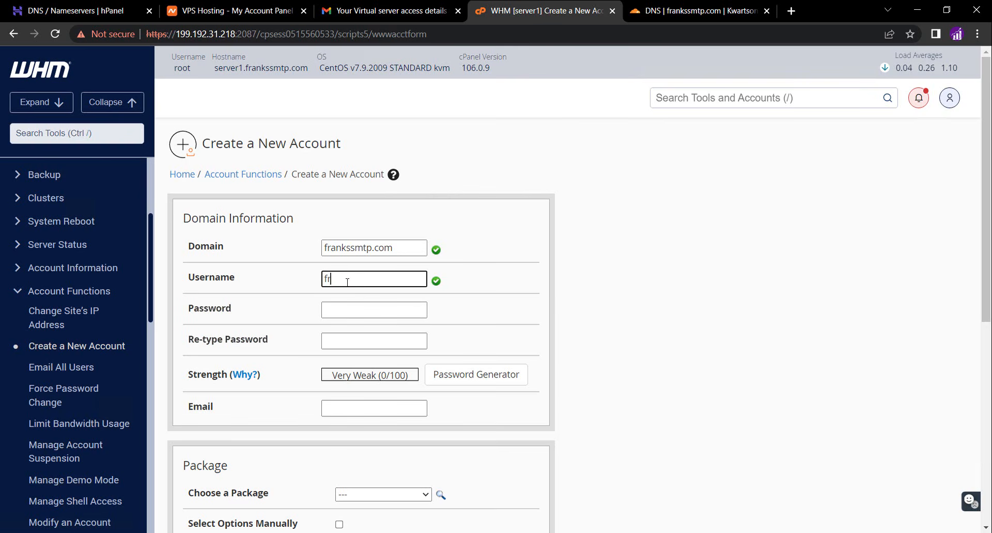
{"action": "left_click", "coordinate": [491, 299]}
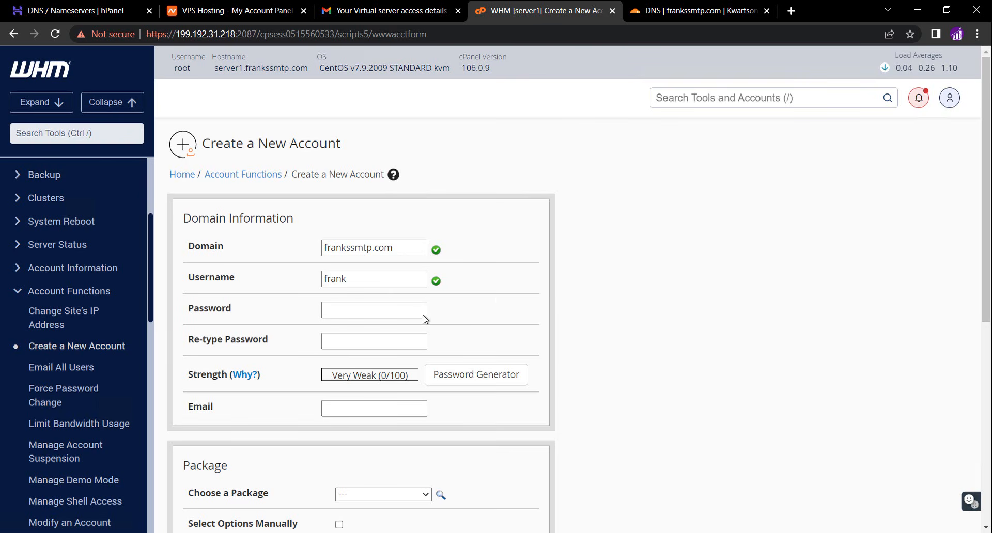
Generate a password with the Password Generator, confirm it was copied, and use it for the account
{"action": "left_click", "coordinate": [458, 376]}
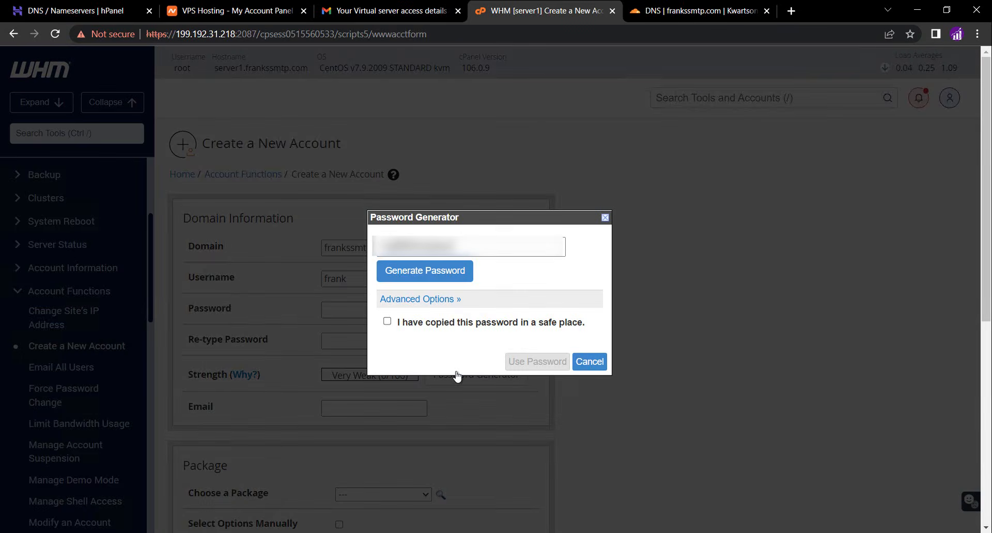
{"action": "left_click", "coordinate": [407, 323]}
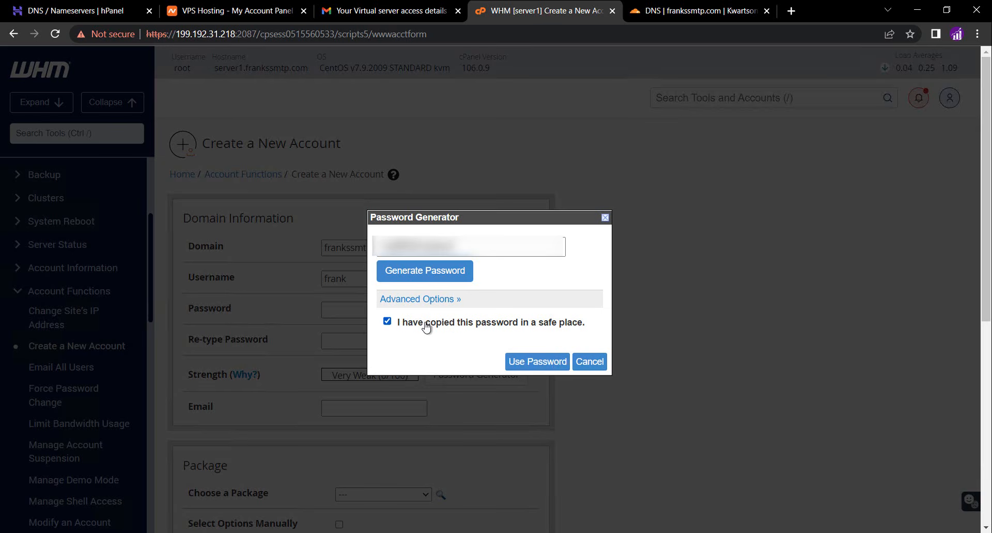
{"action": "left_click", "coordinate": [525, 360]}
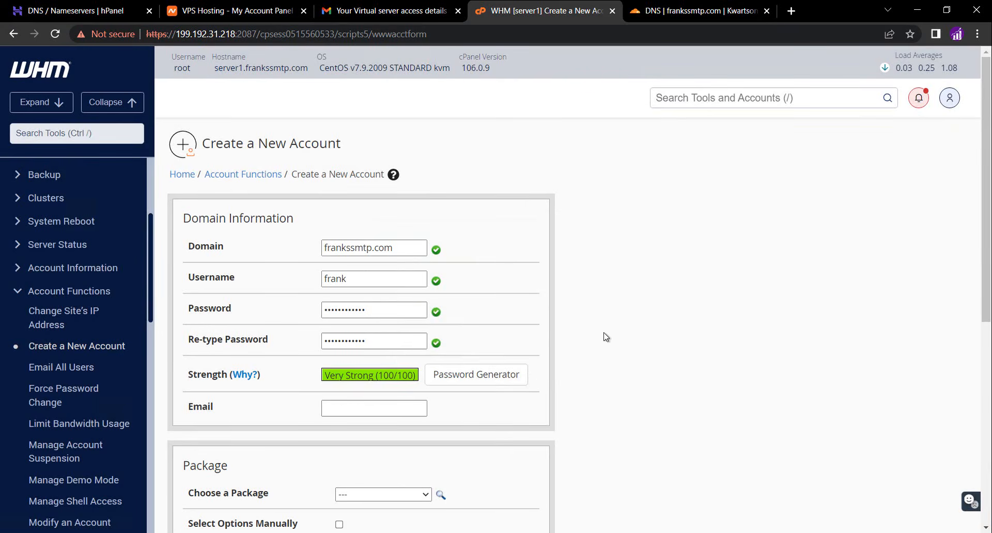
Choose the default package for the new account
{"action": "scroll", "coordinate": [610, 336], "scroll_direction": "down", "scroll_amount": 1}
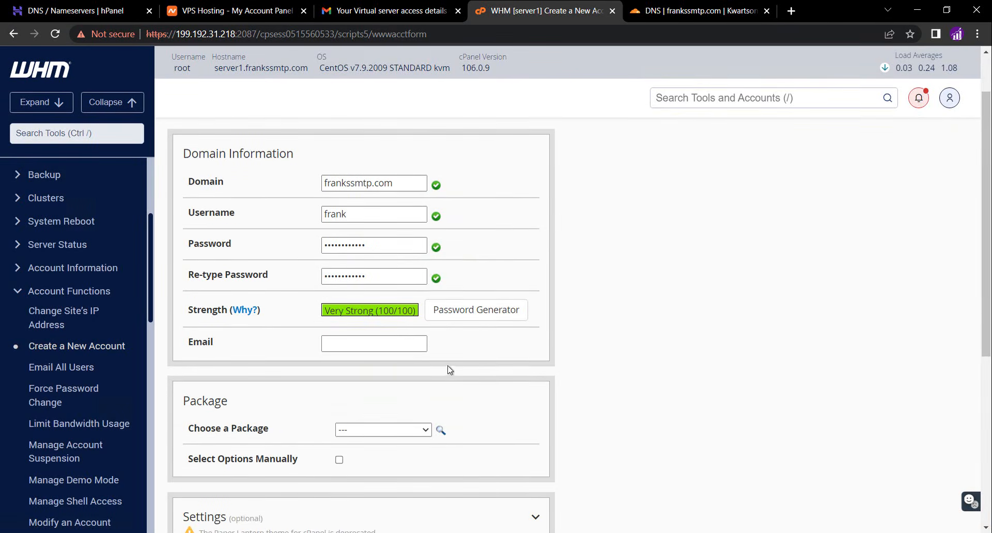
{"action": "left_click", "coordinate": [371, 337]}
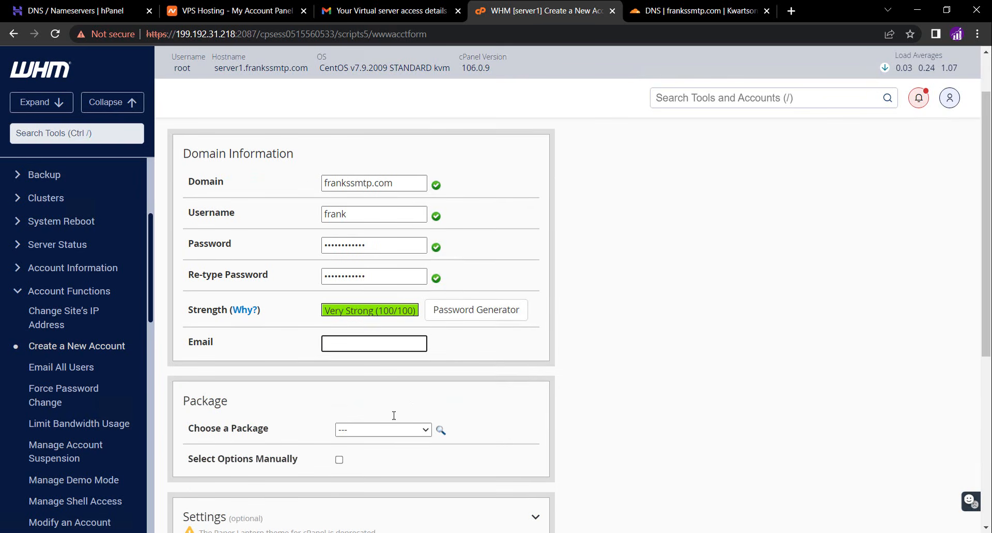
{"action": "left_click", "coordinate": [398, 430]}
{"action": "left_click", "coordinate": [387, 458]}
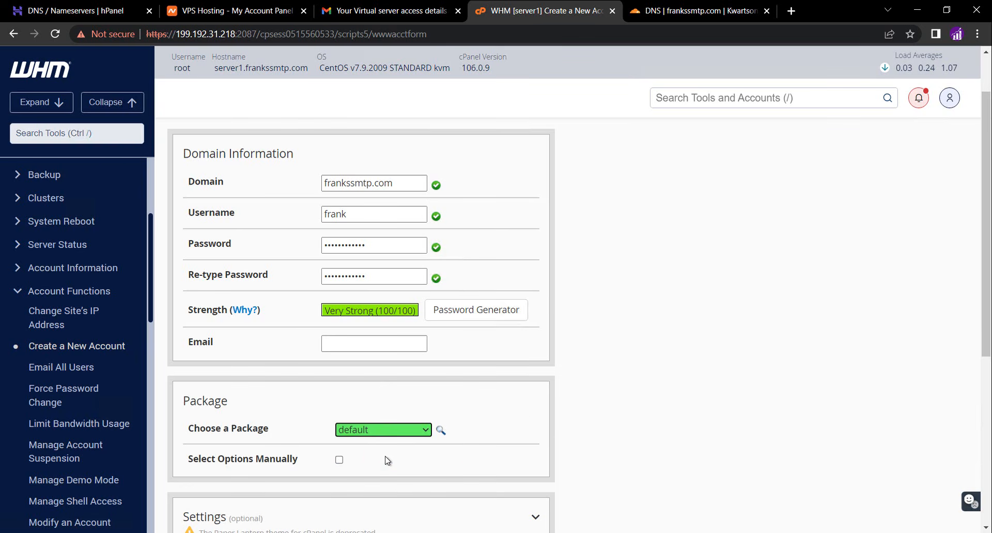
Open and review the Mail Routing Settings options, then collapse the section
{"action": "scroll", "coordinate": [522, 412], "scroll_direction": "down", "scroll_amount": 1}
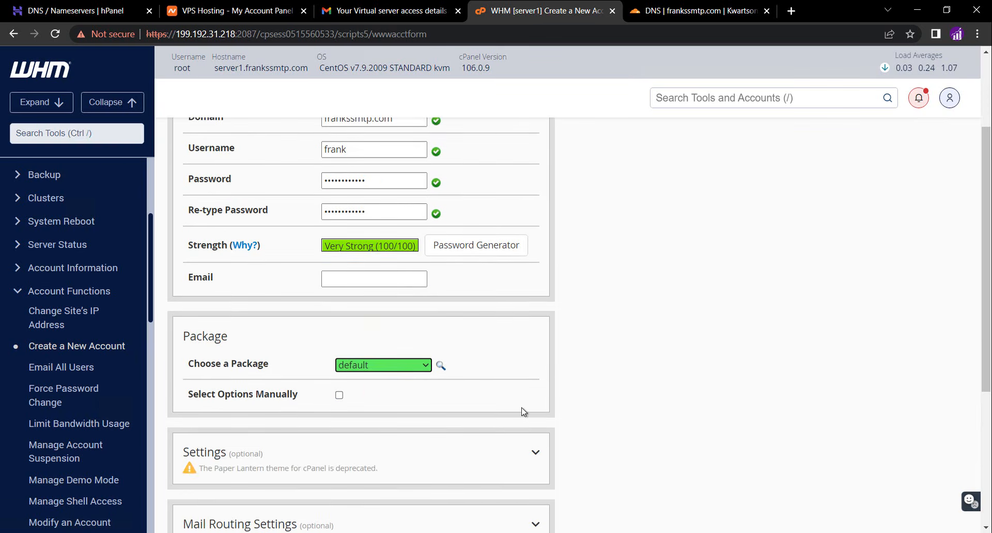
{"action": "scroll", "coordinate": [522, 412], "scroll_direction": "down", "scroll_amount": 1}
{"action": "scroll", "coordinate": [522, 413], "scroll_direction": "down", "scroll_amount": 2}
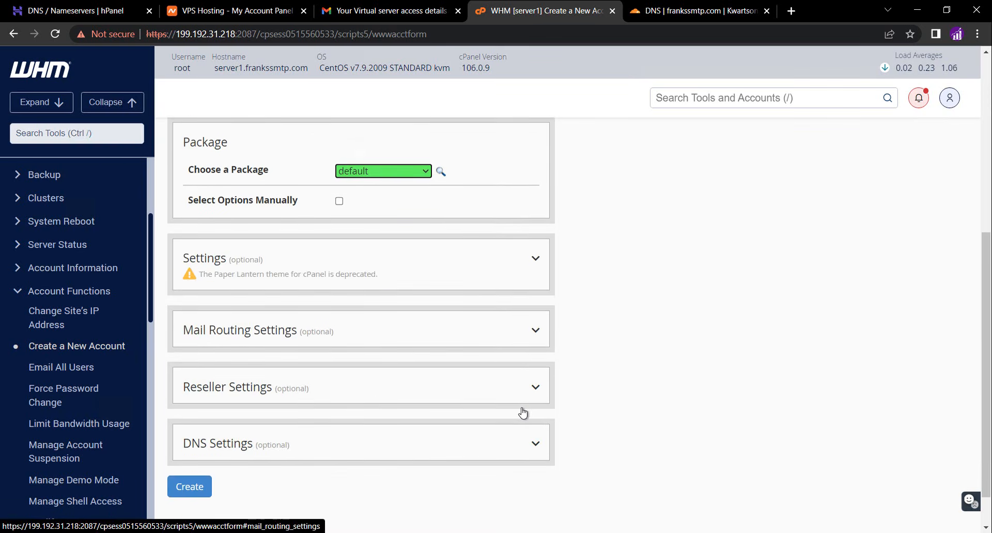
{"action": "left_click", "coordinate": [471, 342]}
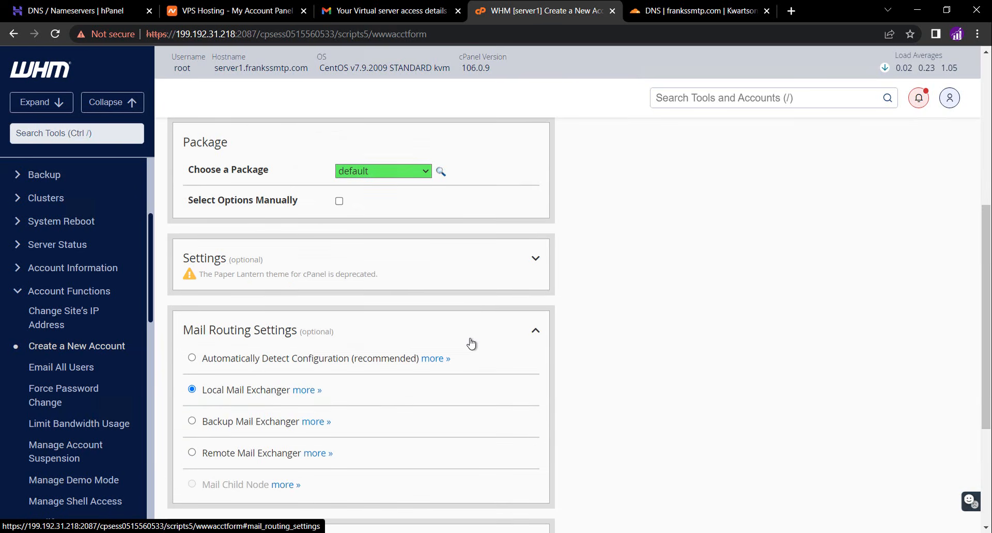
{"action": "left_click", "coordinate": [472, 343]}
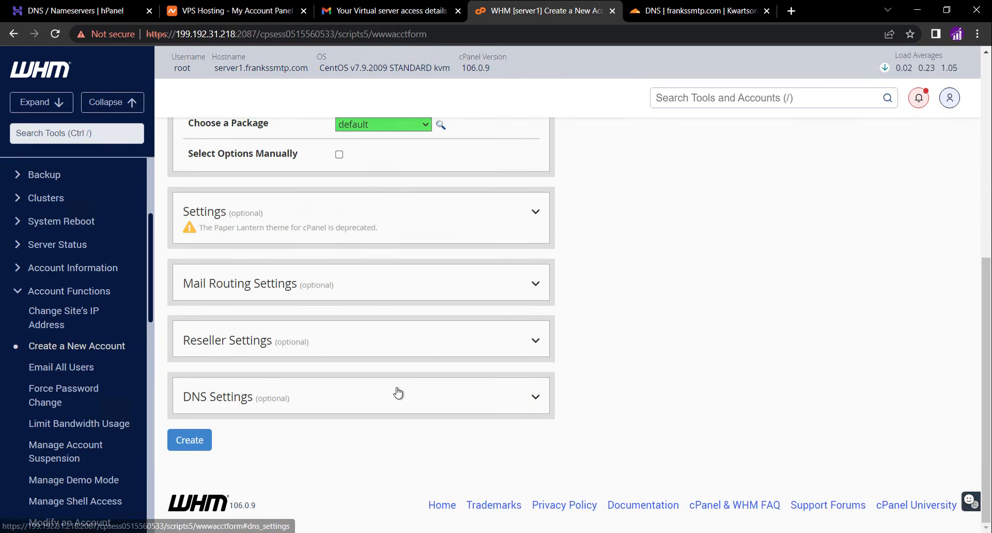
In DNS Settings, enable using the nameservers specified at the domain's registrar, then create the account
{"action": "left_click", "coordinate": [398, 394]}
{"action": "scroll", "coordinate": [398, 392], "scroll_direction": "down", "scroll_amount": 3}
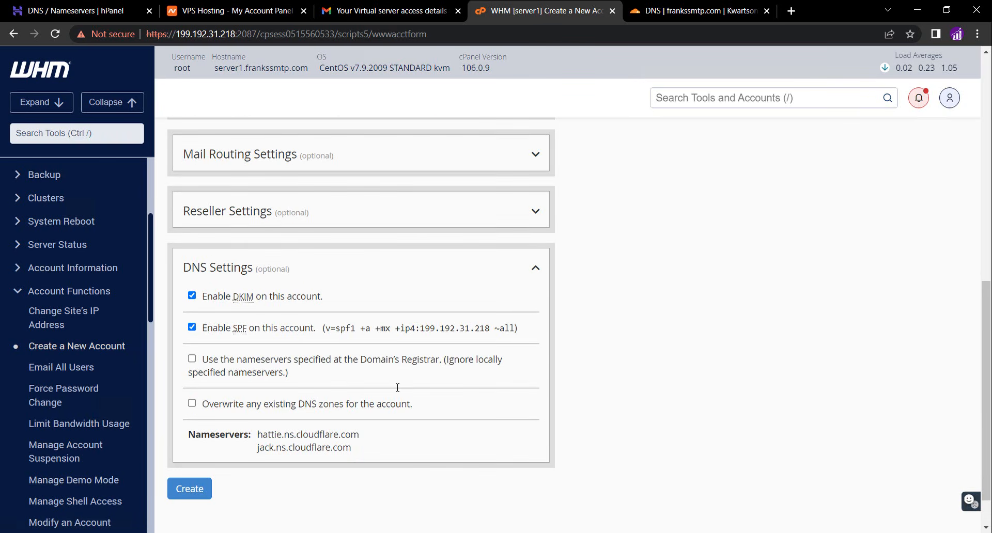
{"action": "left_click", "coordinate": [192, 359]}
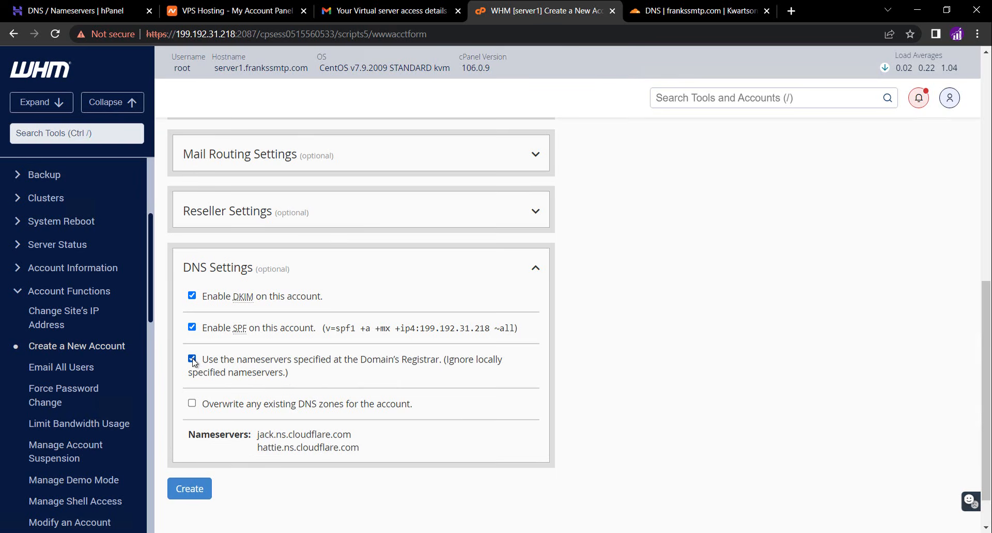
{"action": "left_click", "coordinate": [203, 492]}
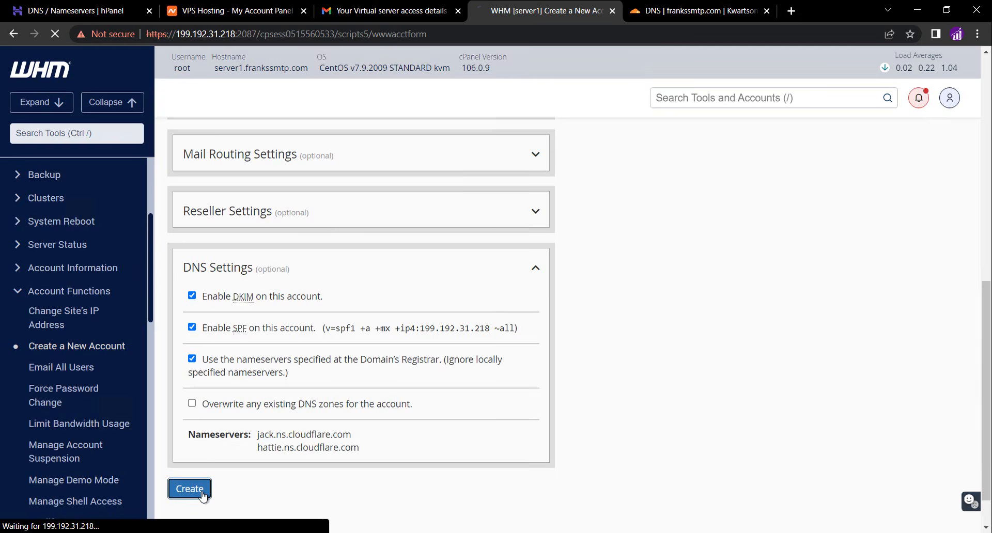
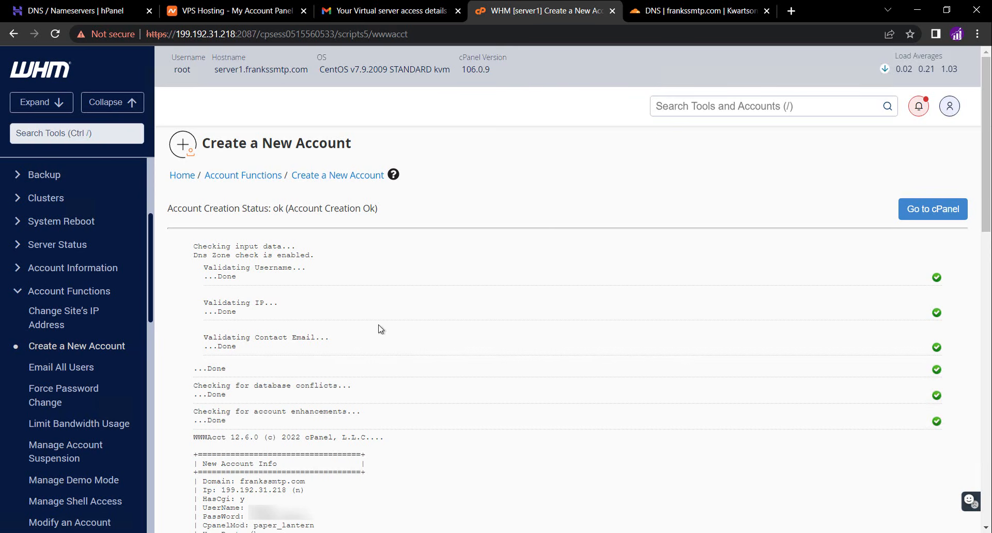
Open the frankssmtp.com account's cPanel from WHM's List Accounts and dismiss the cPanel welcome panel
{"action": "left_click", "coordinate": [683, 102]}
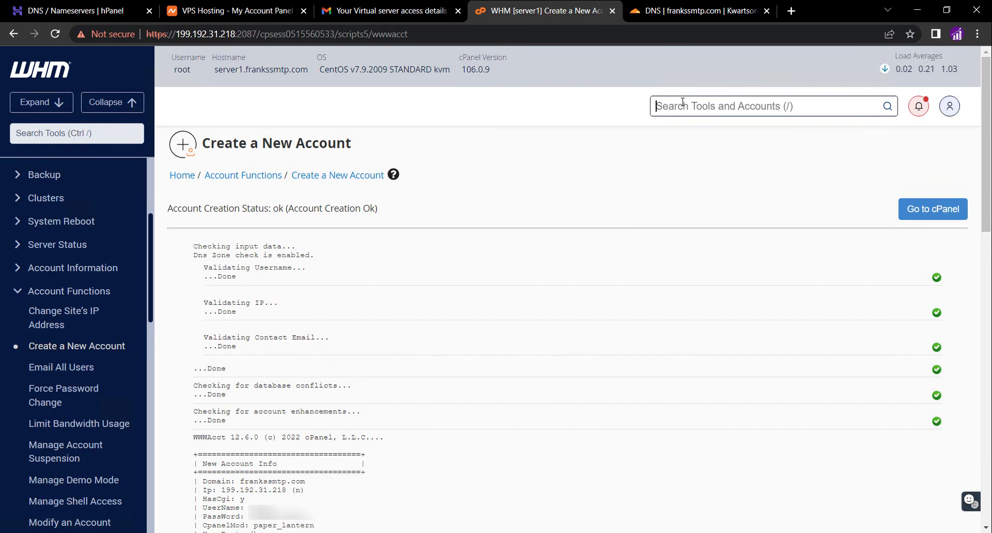
{"action": "type", "text": "list"}
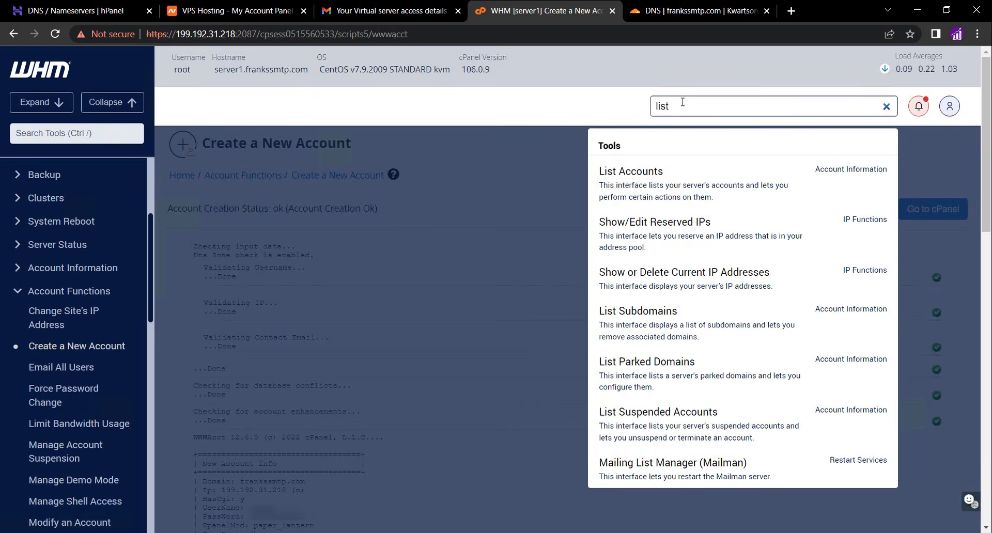
{"action": "left_click", "coordinate": [641, 191]}
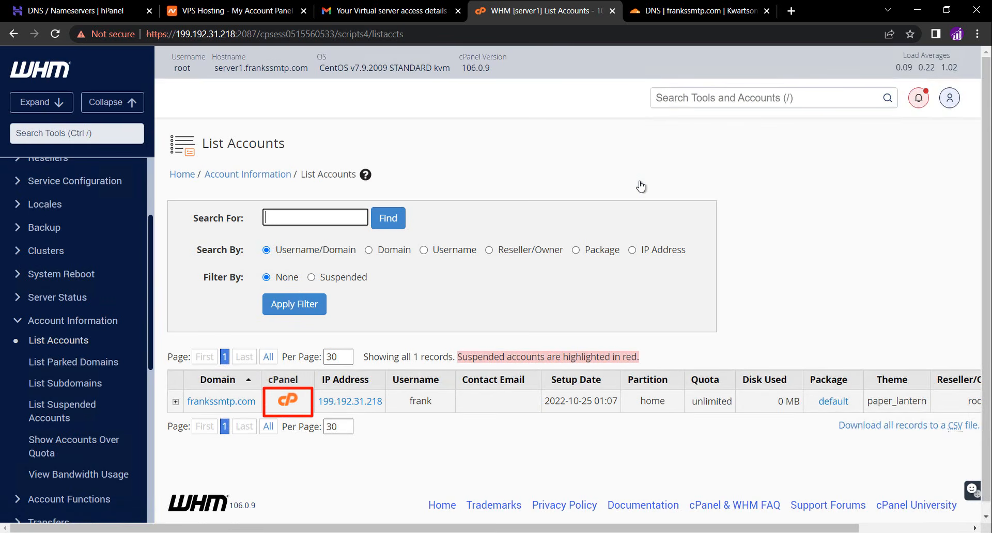
{"action": "left_click", "coordinate": [289, 402]}
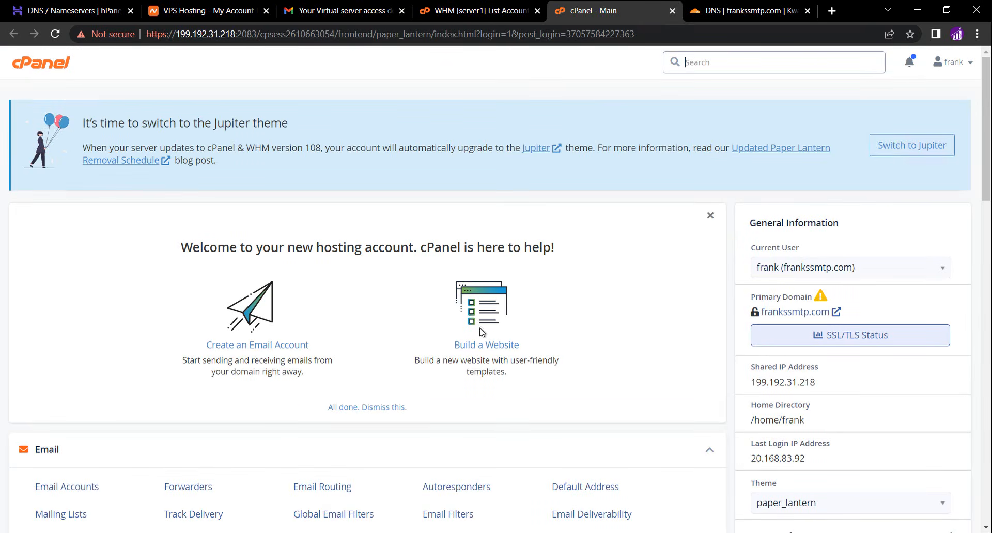
{"action": "left_click", "coordinate": [710, 216]}
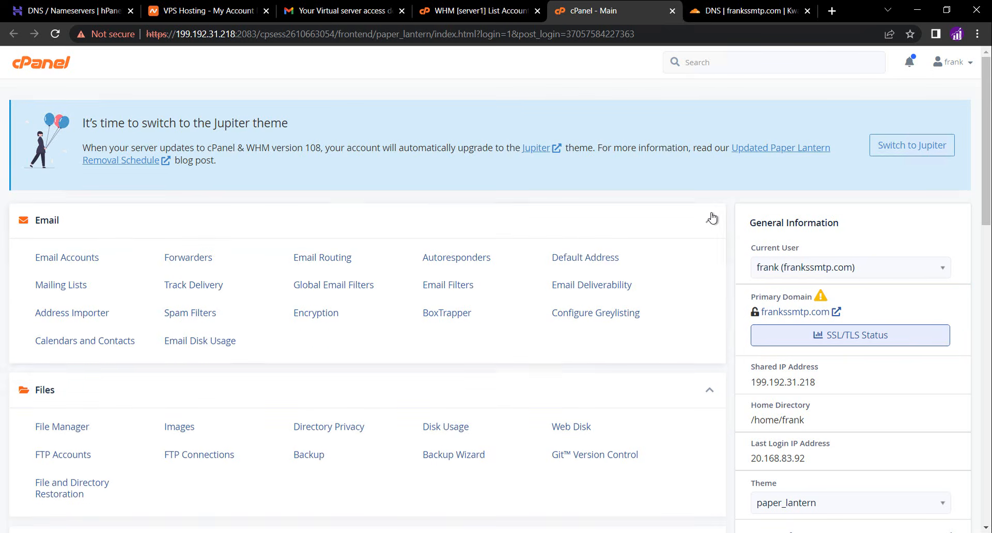
In WHM's Manage AutoSSL, force-enable AutoSSL for the frankssmtp.com account's user under Manage Users
{"action": "left_click", "coordinate": [482, 11]}
{"action": "left_click", "coordinate": [688, 99]}
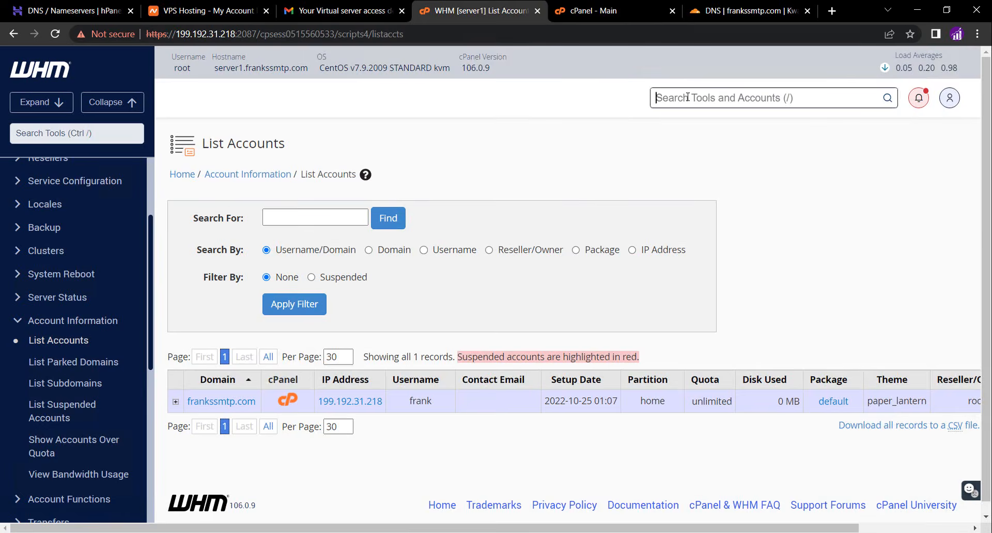
{"action": "type", "text": "ssl"}
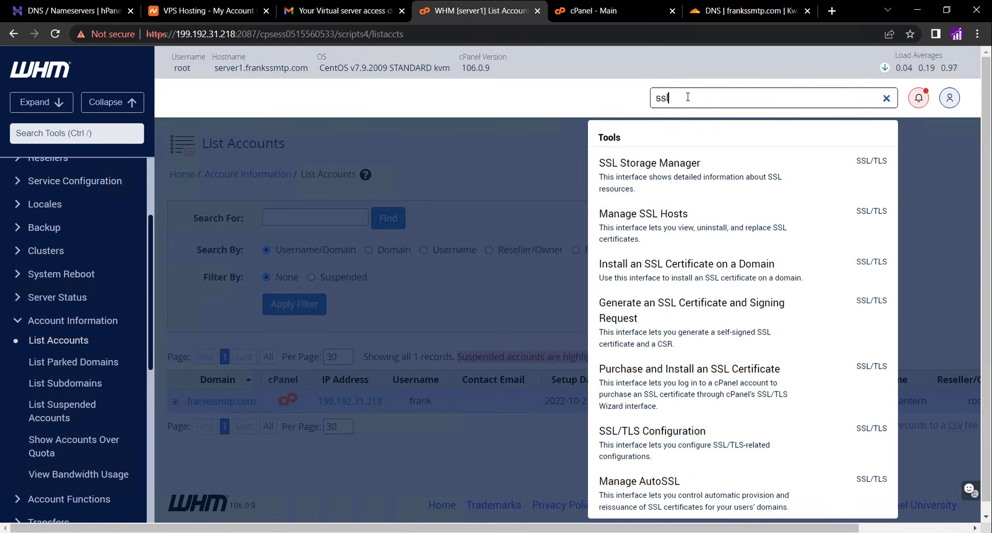
{"action": "left_click", "coordinate": [645, 493]}
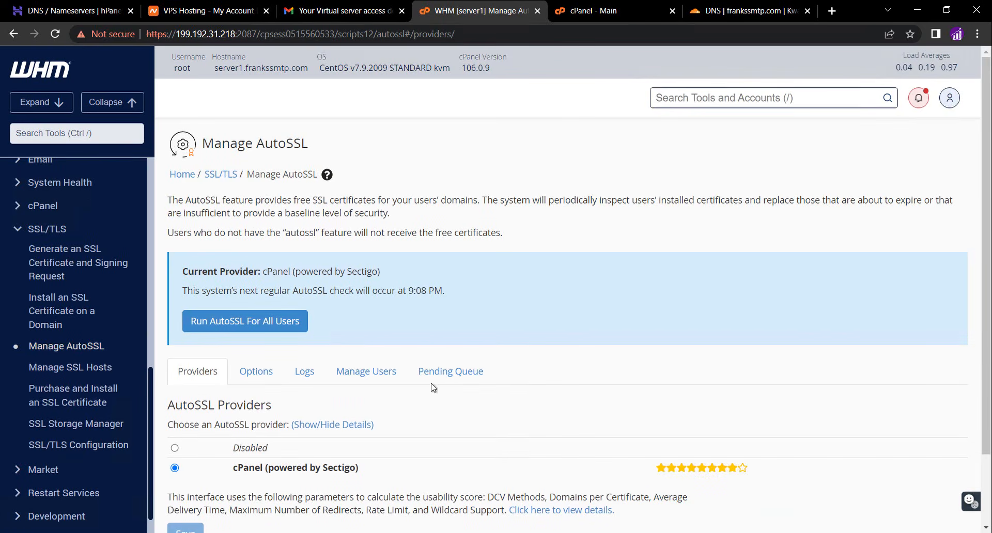
{"action": "left_click", "coordinate": [359, 376]}
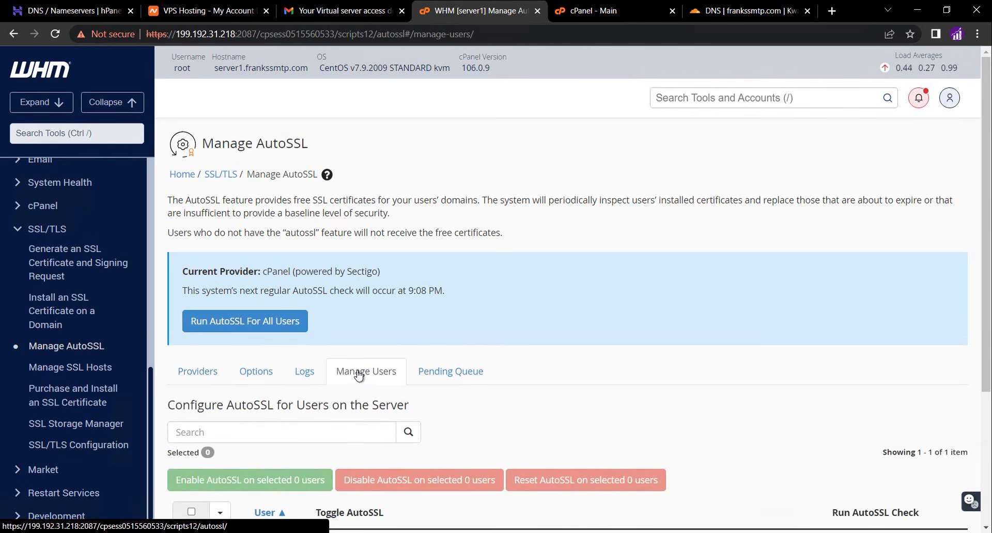
{"action": "scroll", "coordinate": [361, 374], "scroll_direction": "down", "scroll_amount": 1}
{"action": "scroll", "coordinate": [360, 373], "scroll_direction": "down", "scroll_amount": 1}
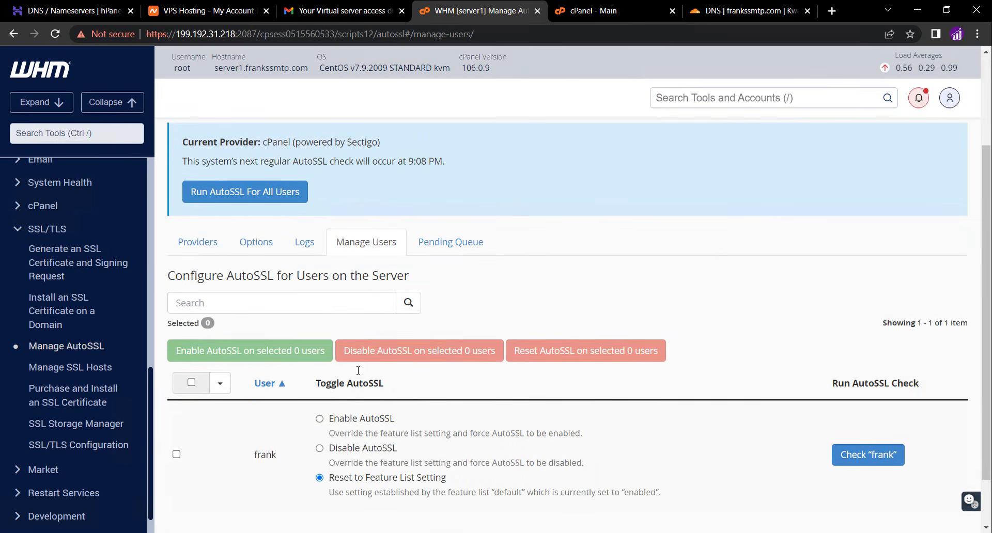
{"action": "left_click", "coordinate": [320, 420]}
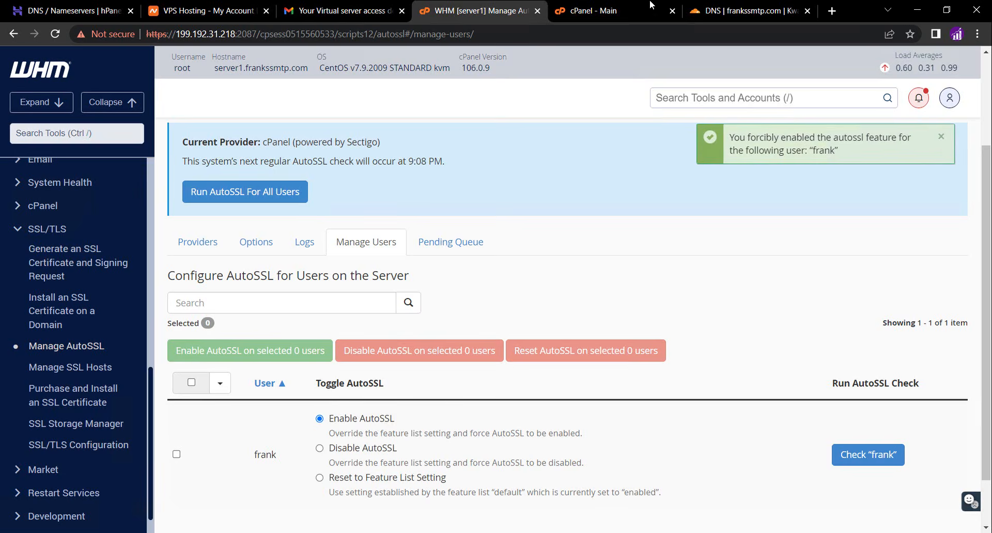
In cPanel's SSL/TLS Status, select all frankssmtp.com domains, run AutoSSL, and review the certificate statuses
{"action": "left_click", "coordinate": [628, 10]}
{"action": "left_click", "coordinate": [55, 34]}
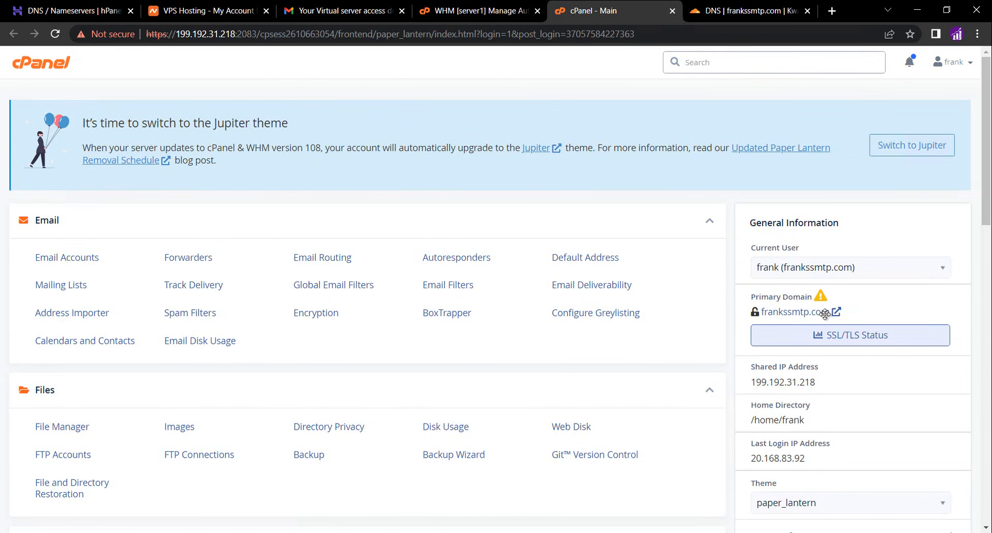
{"action": "left_click", "coordinate": [822, 336]}
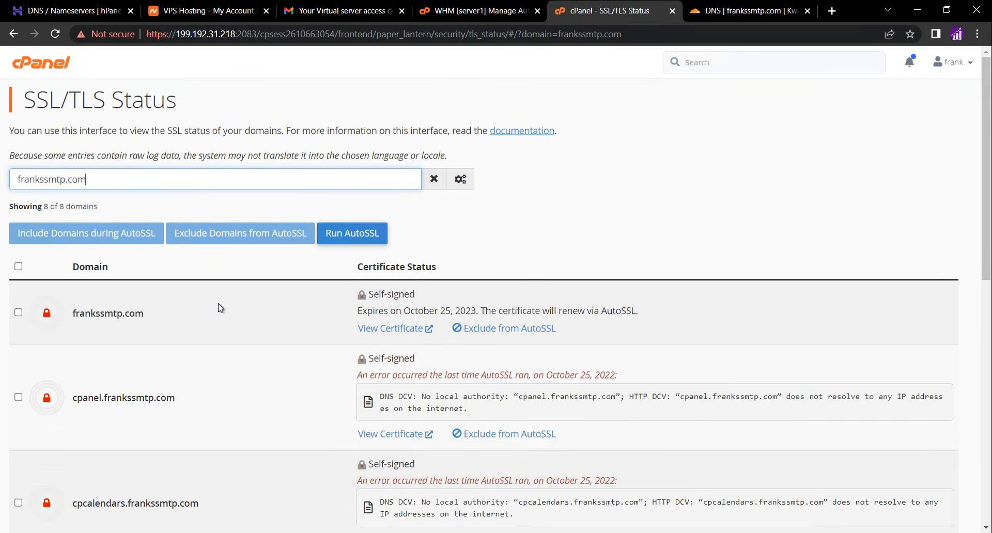
{"action": "left_click", "coordinate": [19, 267]}
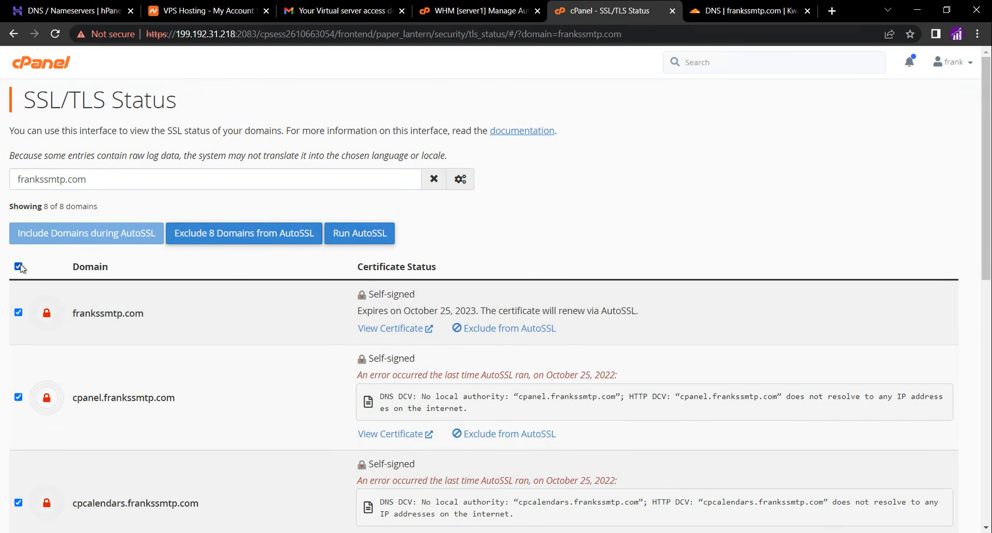
{"action": "left_click", "coordinate": [340, 233]}
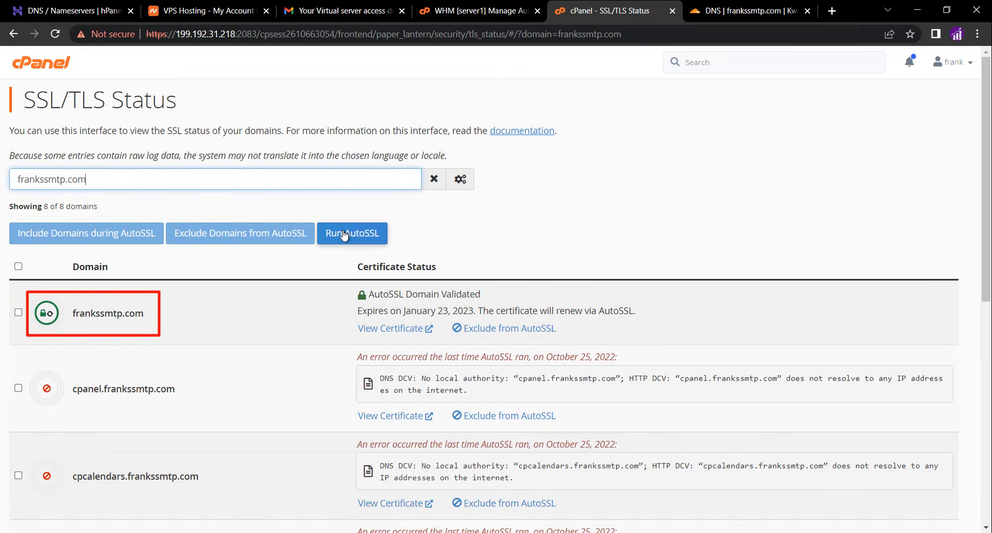
{"action": "scroll", "coordinate": [507, 211], "scroll_direction": "down", "scroll_amount": 5}
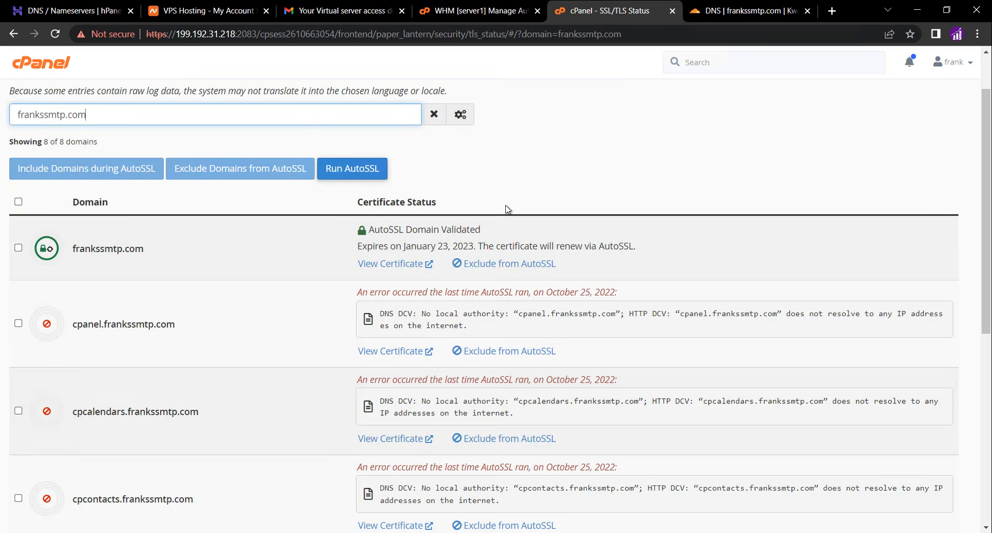
{"action": "scroll", "coordinate": [506, 208], "scroll_direction": "down", "scroll_amount": 4}
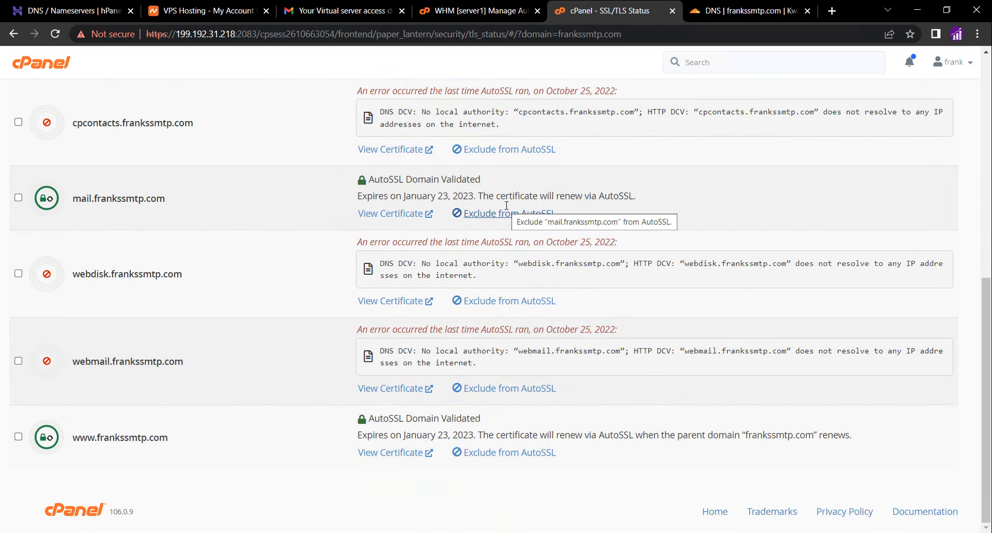
{"action": "scroll", "coordinate": [506, 207], "scroll_direction": "up", "scroll_amount": 9}
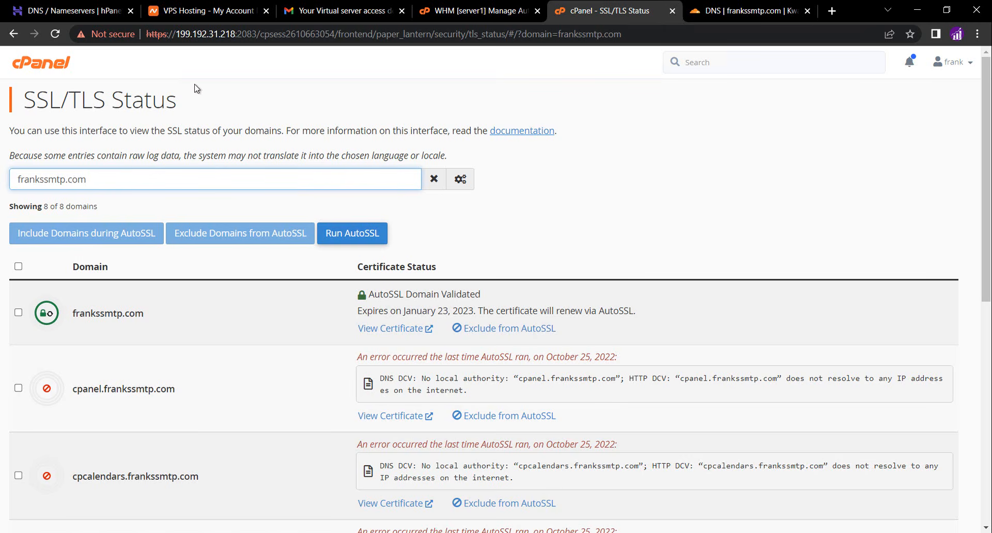
Open Email Deliverability management for frankssmtp.com and copy the DKIM record name part default._domainkey
{"action": "left_click", "coordinate": [41, 64]}
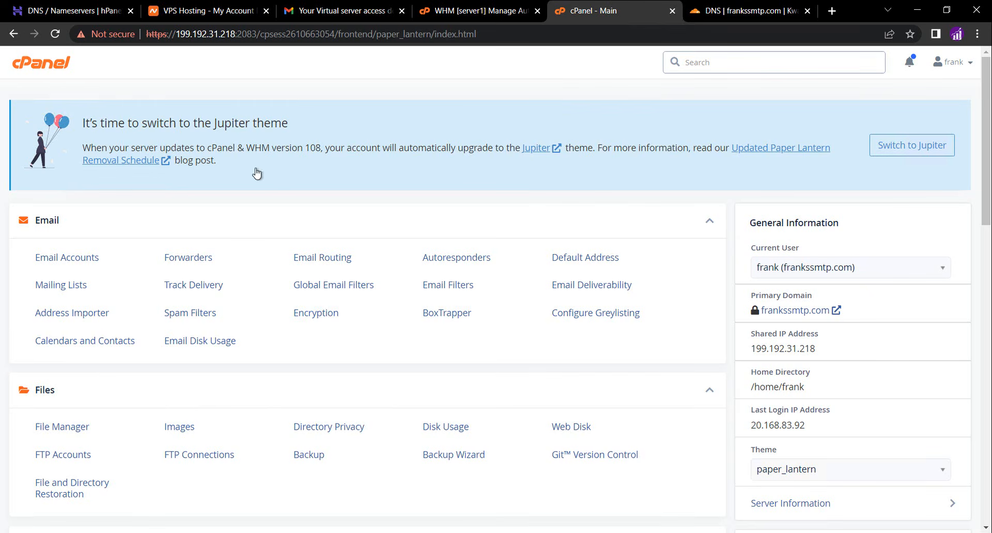
{"action": "left_click", "coordinate": [573, 291]}
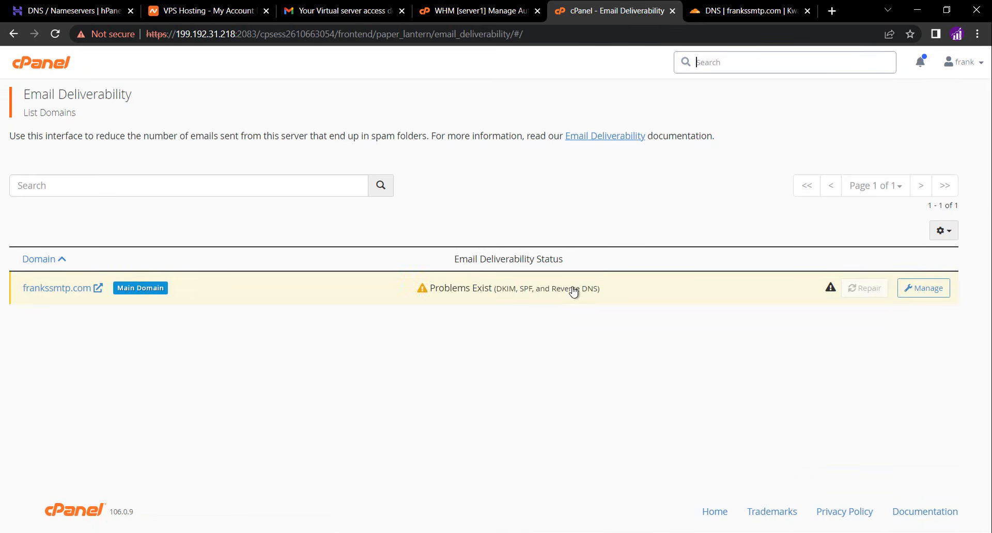
{"action": "left_click", "coordinate": [914, 289]}
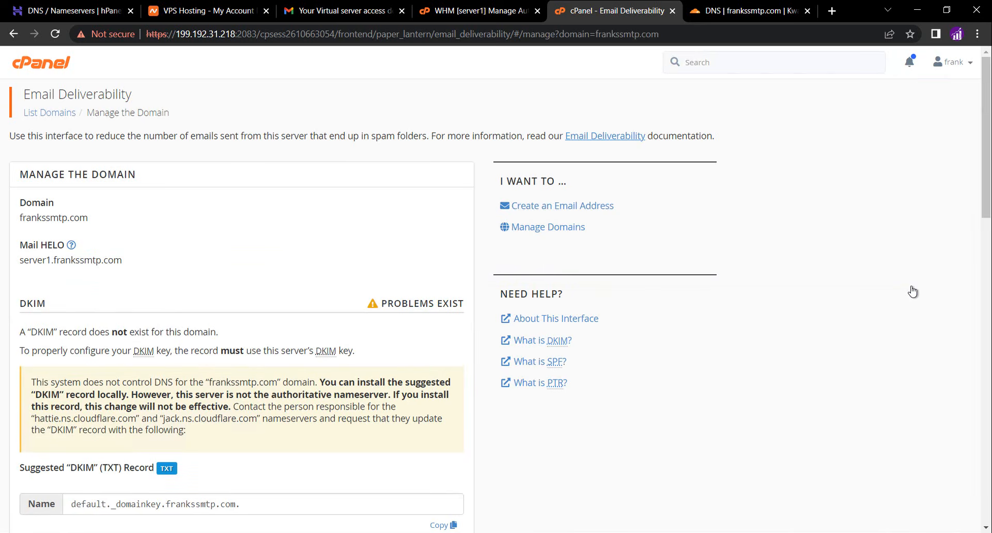
{"action": "scroll", "coordinate": [247, 284], "scroll_direction": "down", "scroll_amount": 1}
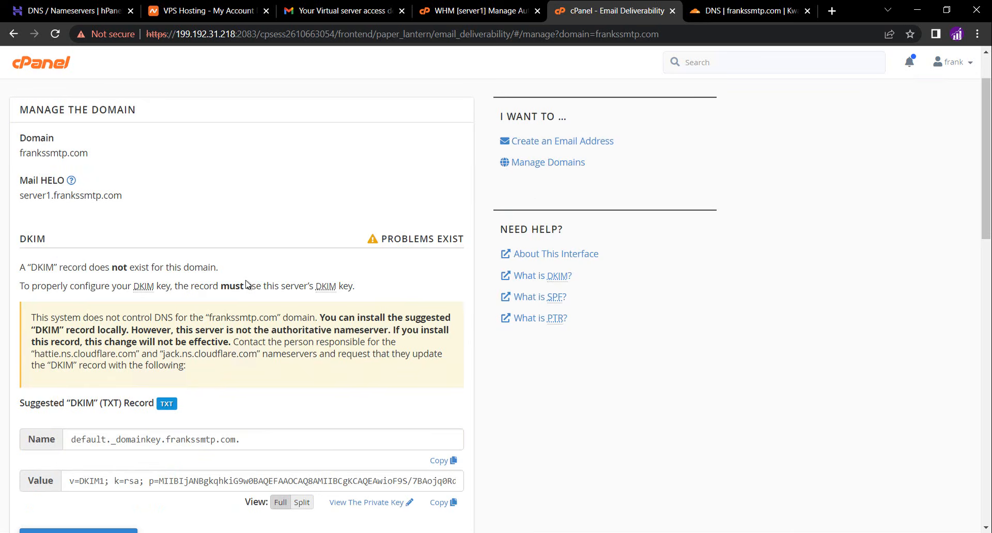
{"action": "scroll", "coordinate": [246, 284], "scroll_direction": "down", "scroll_amount": 2}
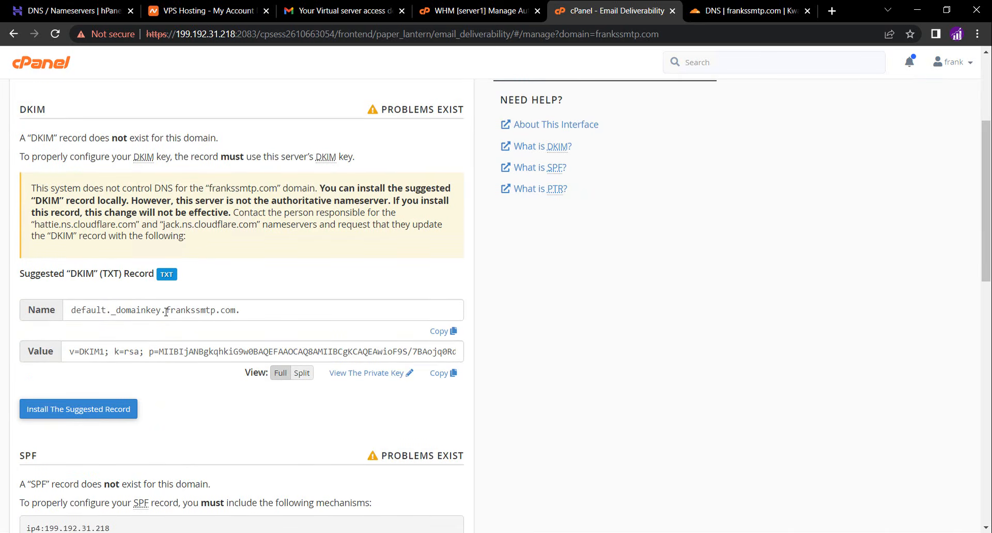
{"action": "left_click_drag", "start_coordinate": [161, 310], "coordinate": [71, 311]}
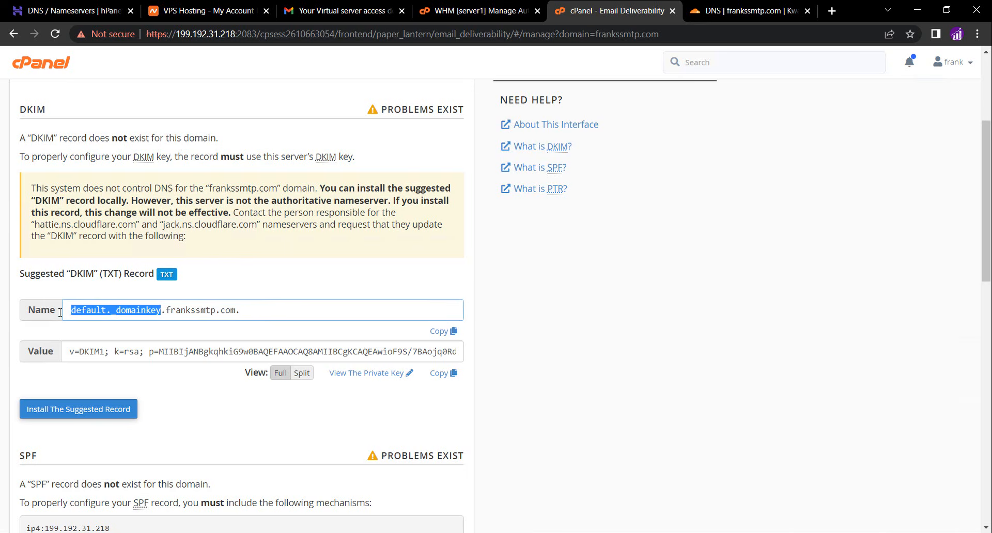
{"action": "right_click", "coordinate": [99, 310]}
{"action": "left_click", "coordinate": [117, 326]}
In the Cloudflare DNS page, add a new TXT record and paste default._domainkey as its name
{"action": "left_click", "coordinate": [712, 14]}
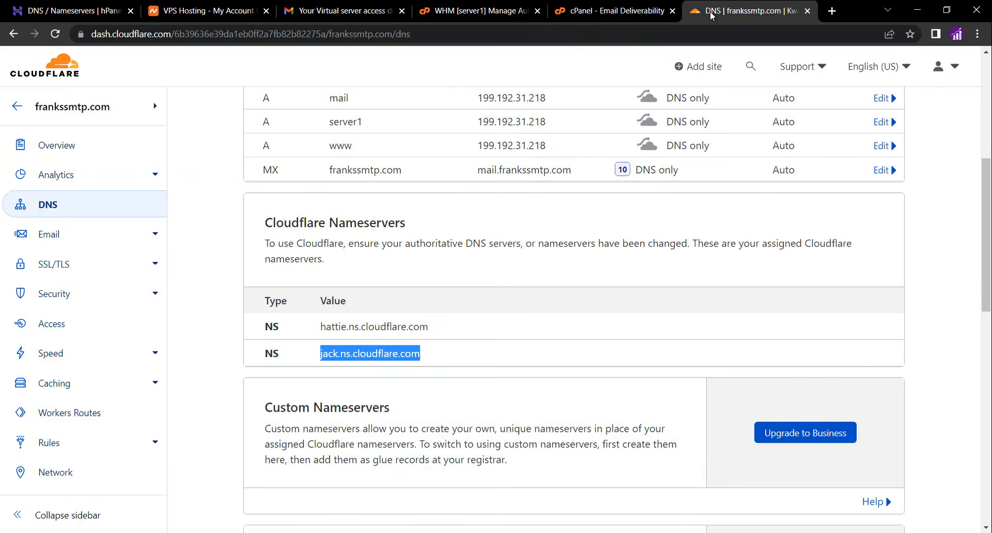
{"action": "scroll", "coordinate": [489, 250], "scroll_direction": "up", "scroll_amount": 2}
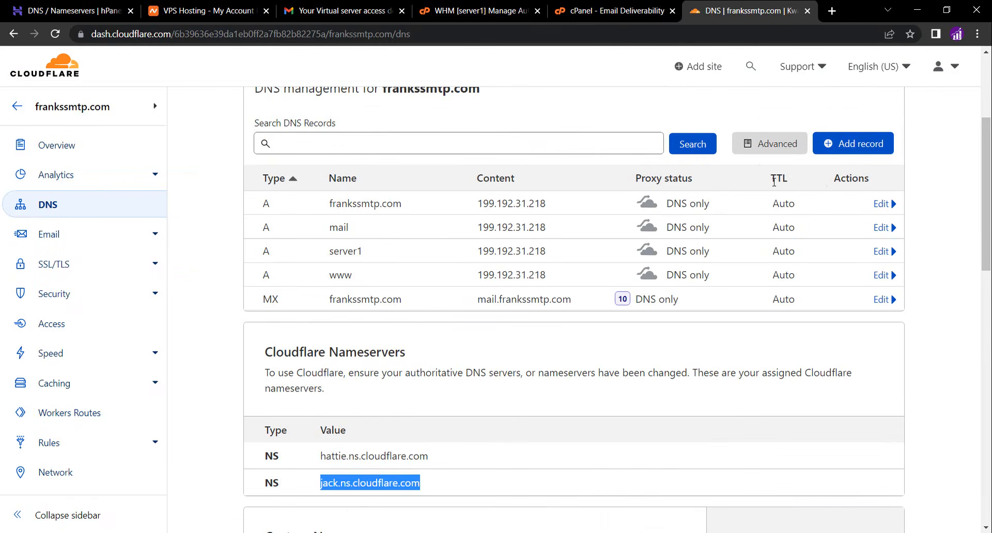
{"action": "left_click", "coordinate": [848, 144]}
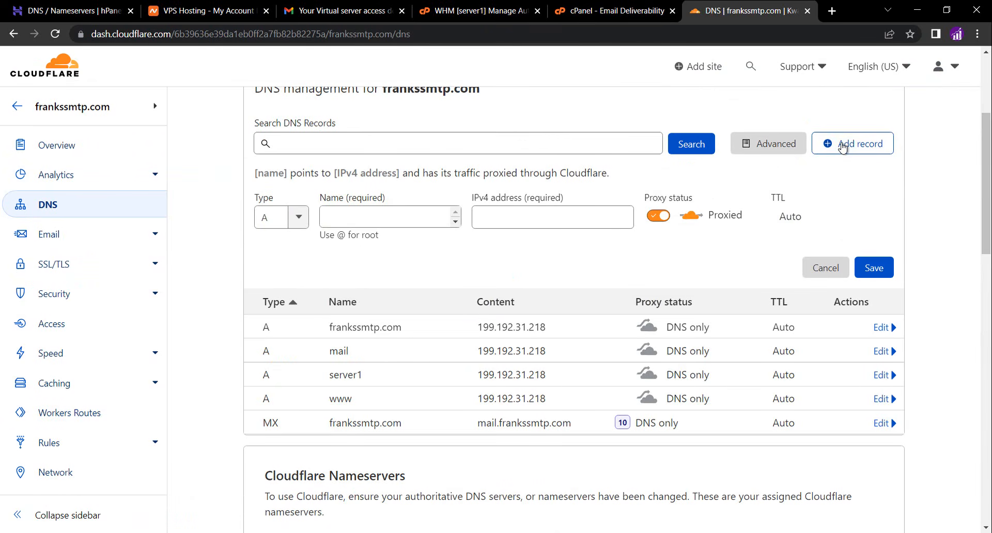
{"action": "left_click", "coordinate": [269, 222]}
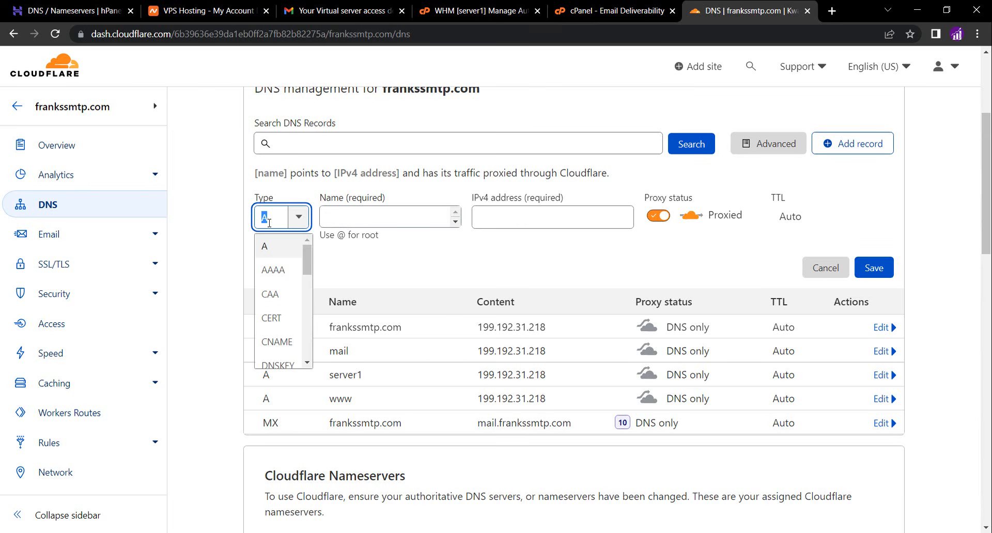
{"action": "type", "text": "txt"}
{"action": "left_click", "coordinate": [269, 246]}
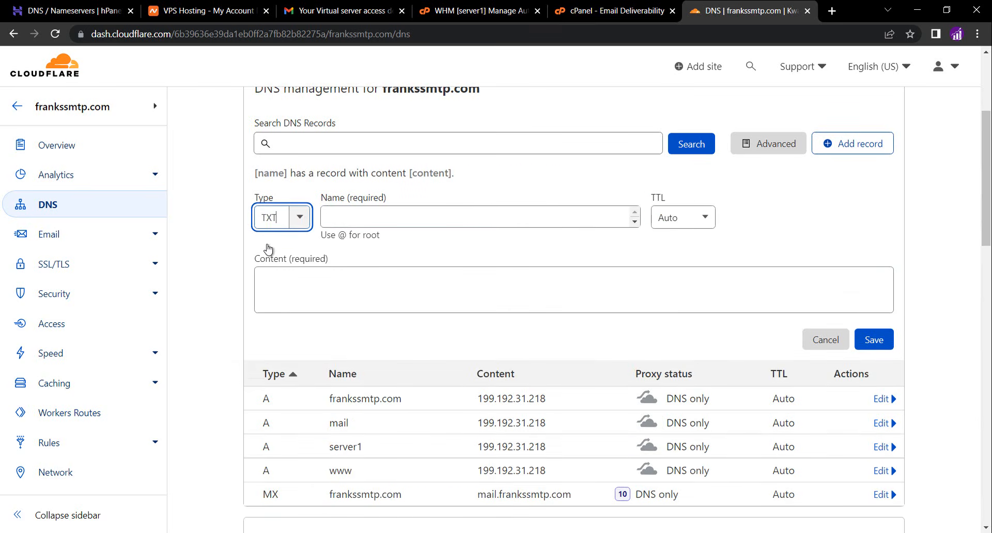
{"action": "left_click", "coordinate": [340, 218]}
{"action": "key", "text": "ctrl+v"}
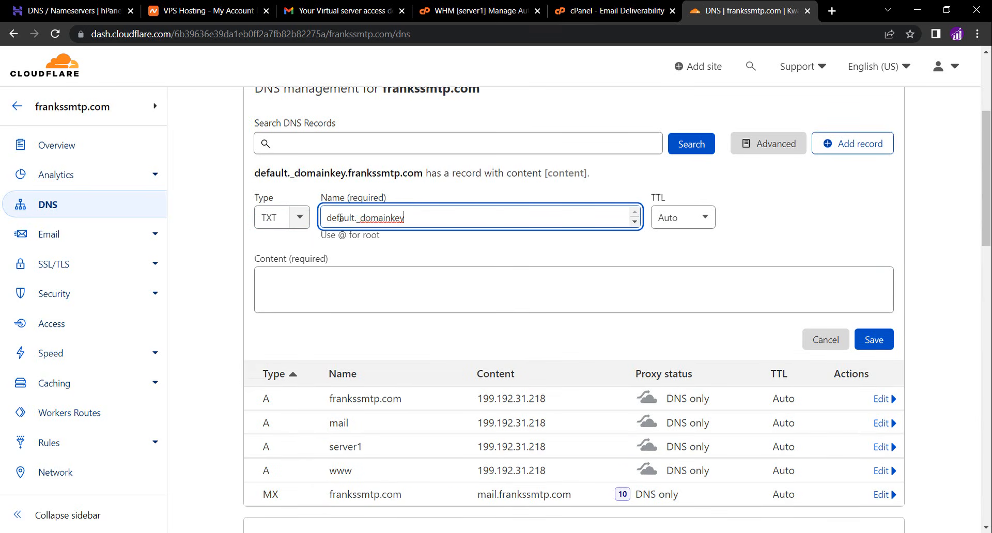
{"action": "left_click", "coordinate": [416, 238]}
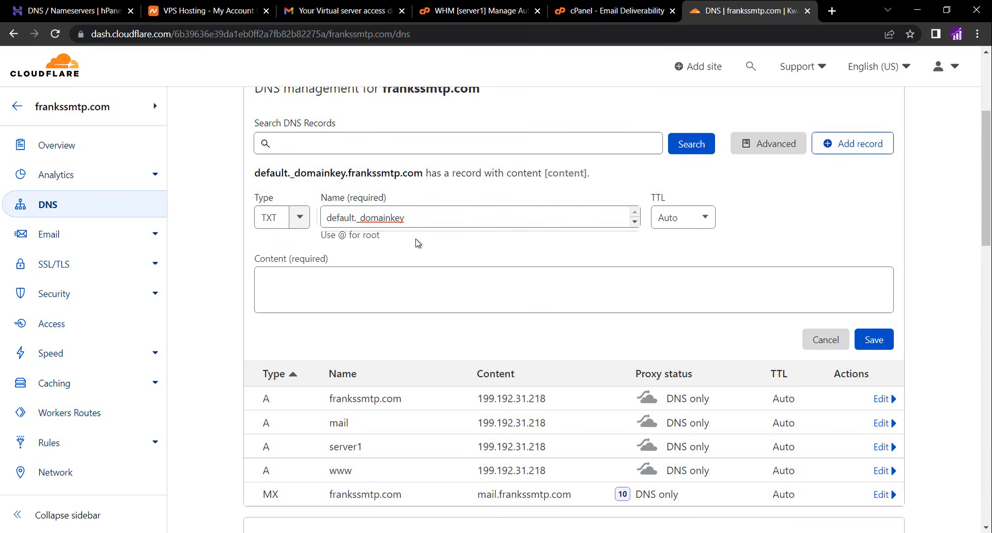
Copy the suggested DKIM record value from cPanel and paste it into the TXT record's content
{"action": "left_click", "coordinate": [596, 13]}
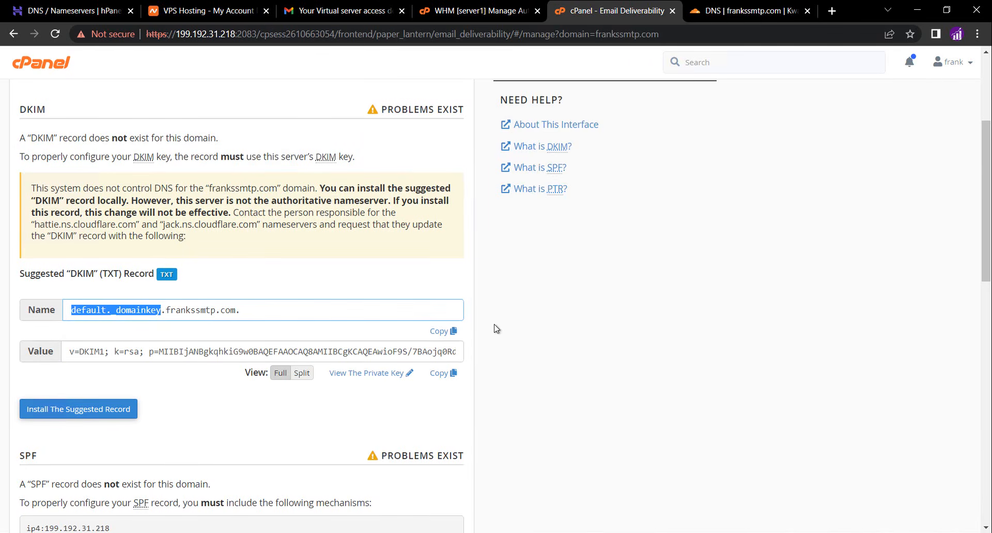
{"action": "left_click", "coordinate": [447, 374]}
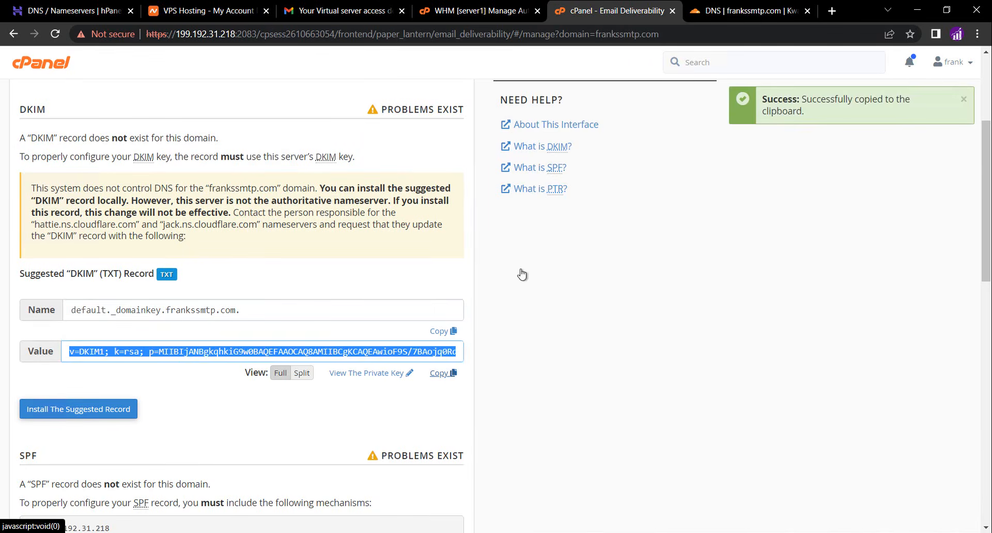
{"action": "left_click", "coordinate": [722, 16]}
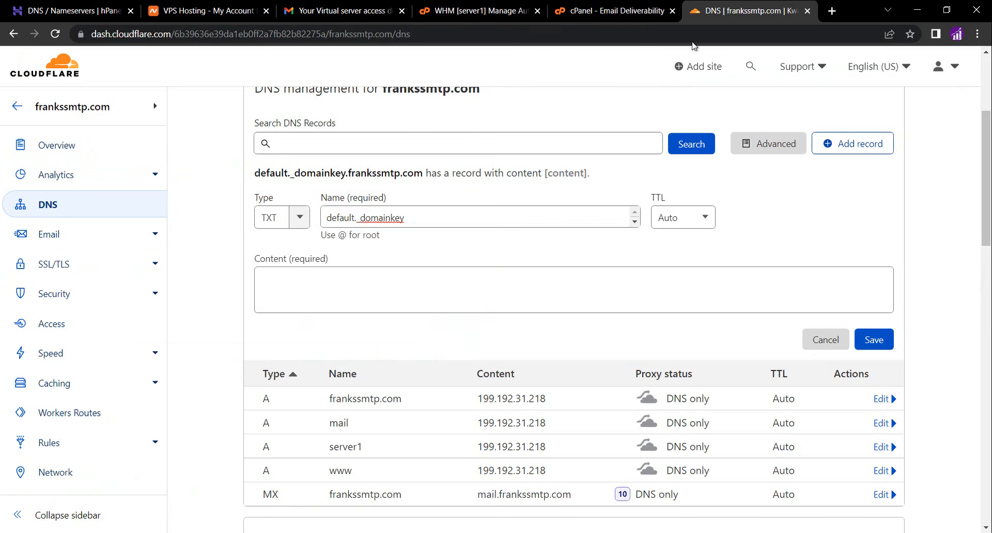
{"action": "left_click", "coordinate": [443, 298]}
{"action": "key", "text": "ctrl+v"}
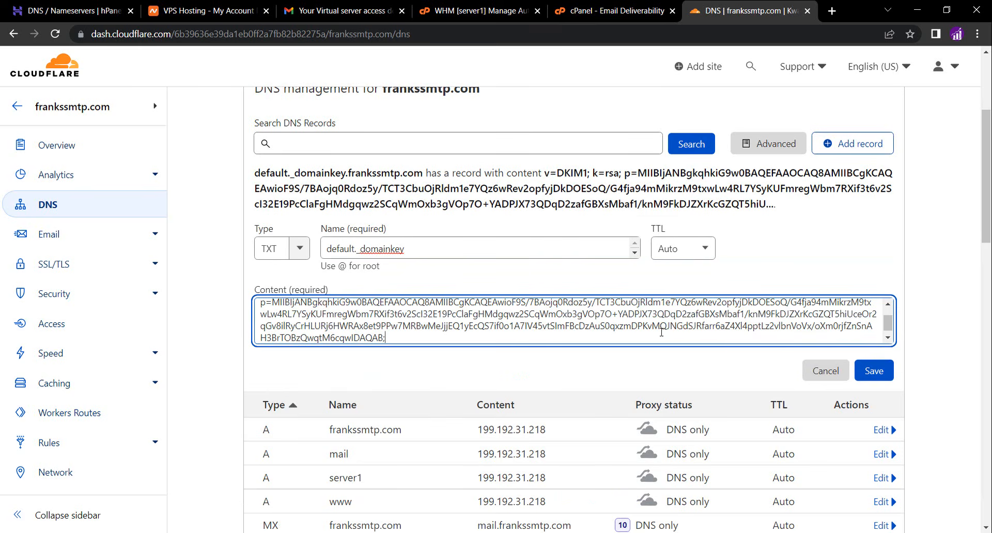
Save the DKIM TXT record and copy the suggested SPF record name from cPanel's Email Deliverability page
{"action": "left_click", "coordinate": [875, 371]}
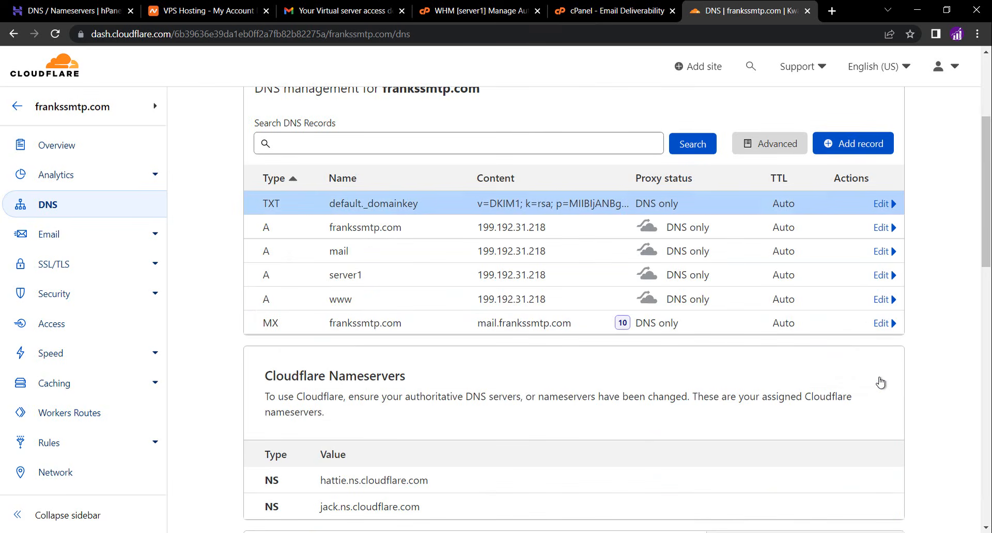
{"action": "left_click", "coordinate": [616, 12]}
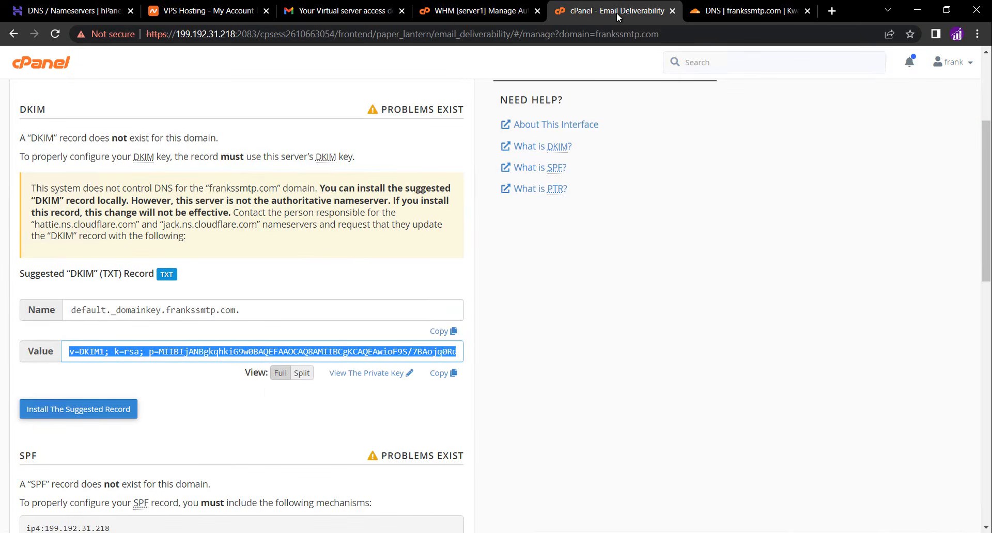
{"action": "scroll", "coordinate": [267, 393], "scroll_direction": "down", "scroll_amount": 1}
{"action": "scroll", "coordinate": [267, 394], "scroll_direction": "down", "scroll_amount": 3}
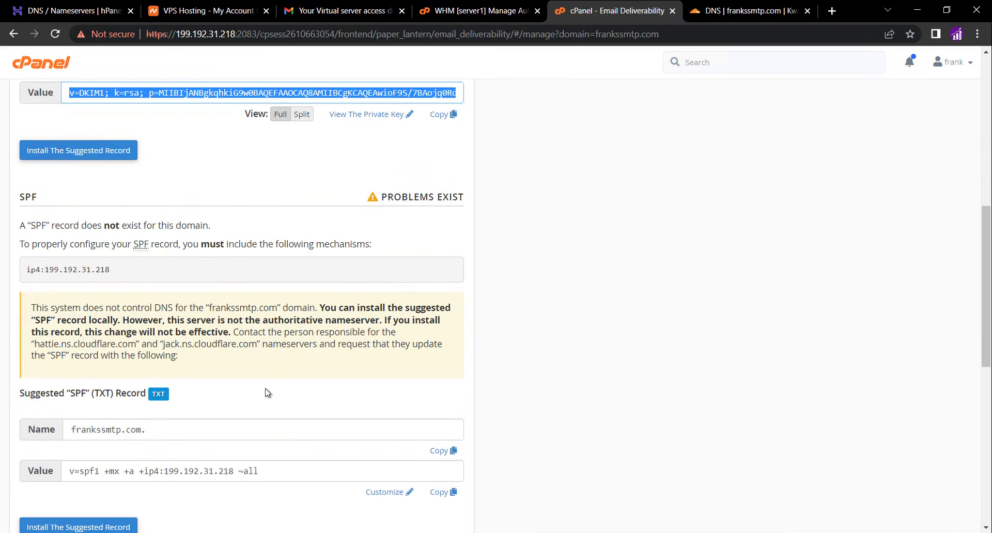
{"action": "left_click", "coordinate": [442, 451]}
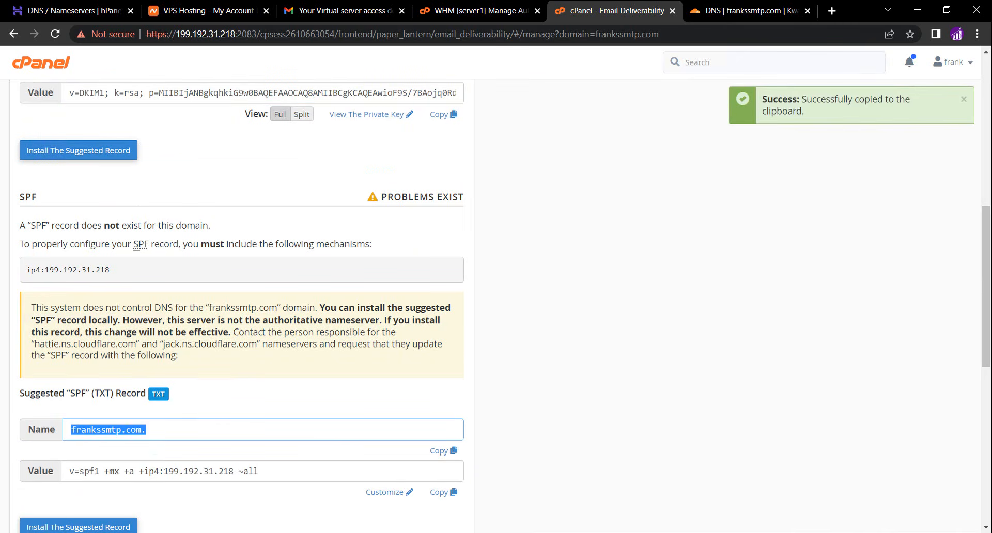
Start a new TXT record in Cloudflare DNS and set its name to @ for the root domain
{"action": "left_click", "coordinate": [744, 12]}
{"action": "left_click", "coordinate": [830, 143]}
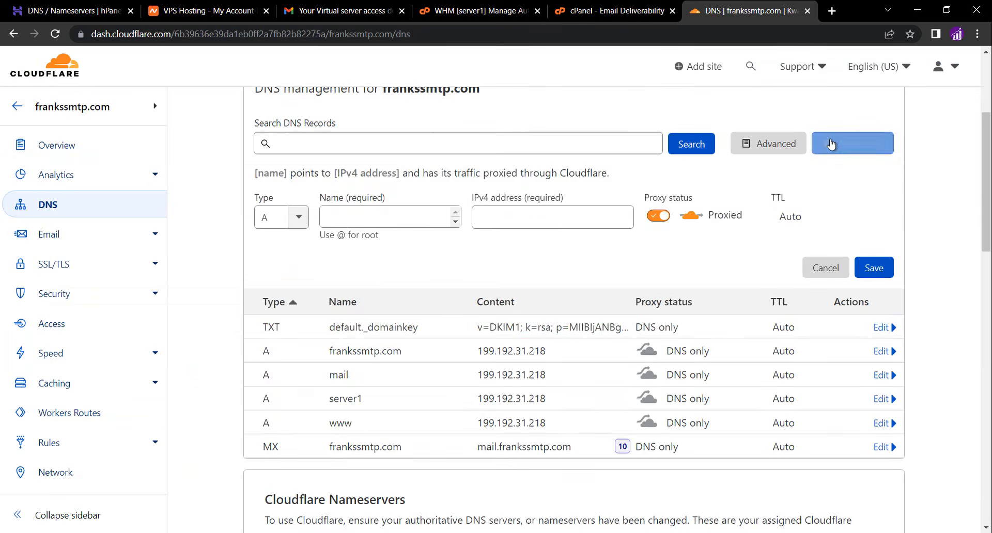
{"action": "left_click", "coordinate": [264, 218]}
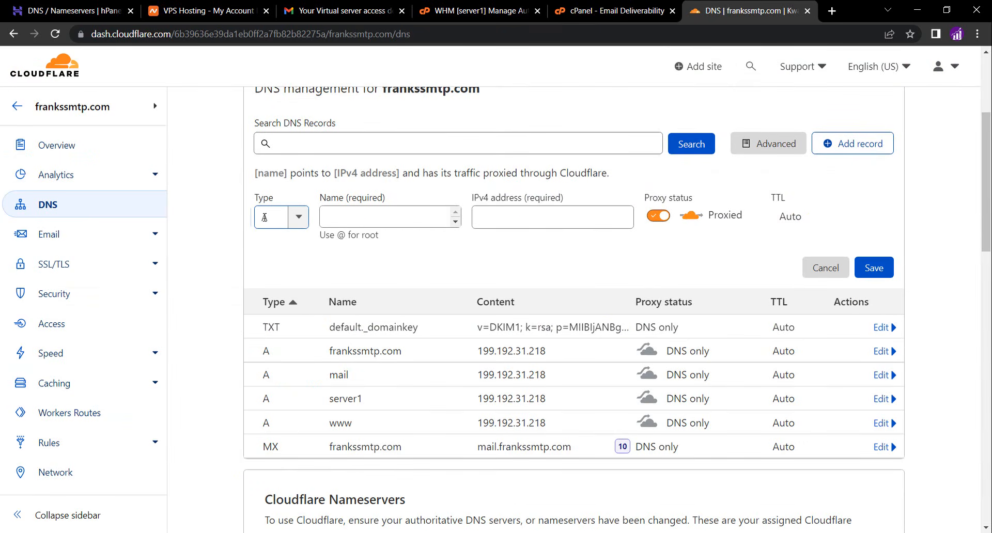
{"action": "type", "text": "txt"}
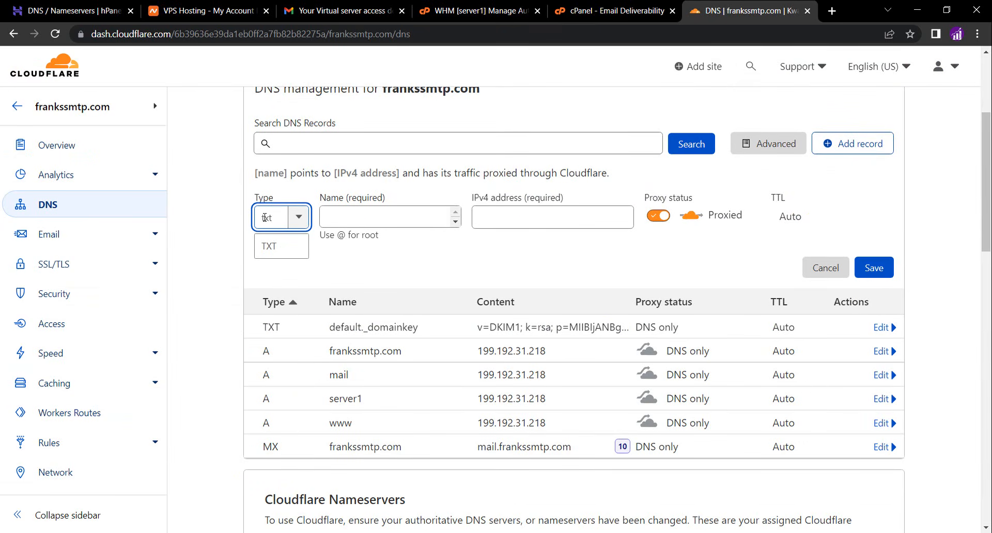
{"action": "left_click", "coordinate": [268, 251]}
{"action": "left_click", "coordinate": [343, 224]}
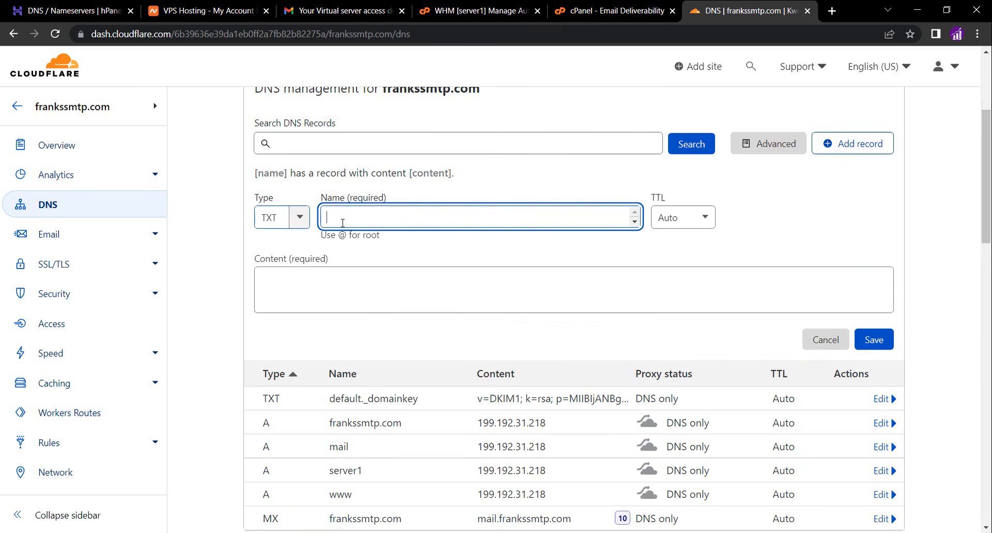
{"action": "key", "text": "ctrl+v"}
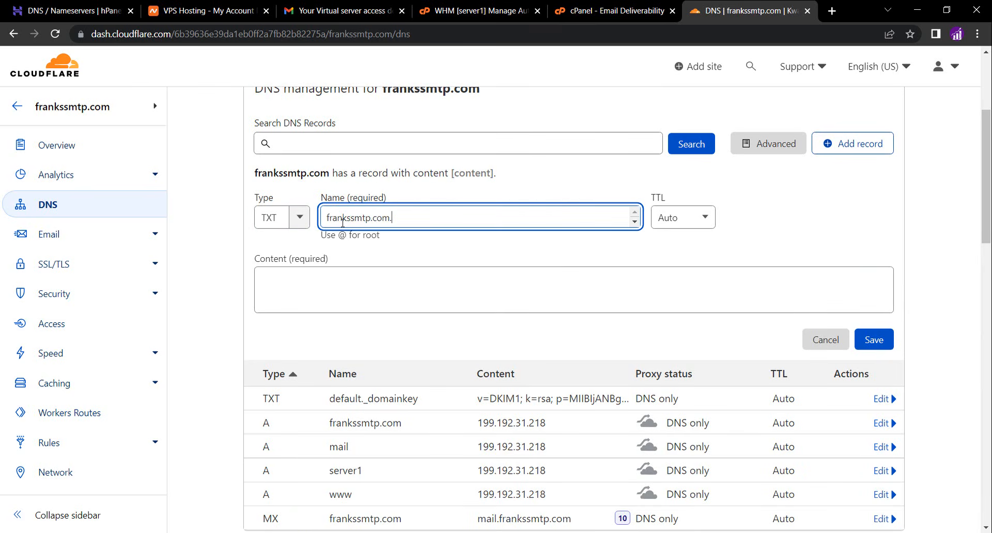
{"action": "key", "text": "ctrl+a"}
{"action": "key", "text": "BackSpace"}
{"action": "type", "text": "@"}
{"action": "left_click", "coordinate": [382, 280]}
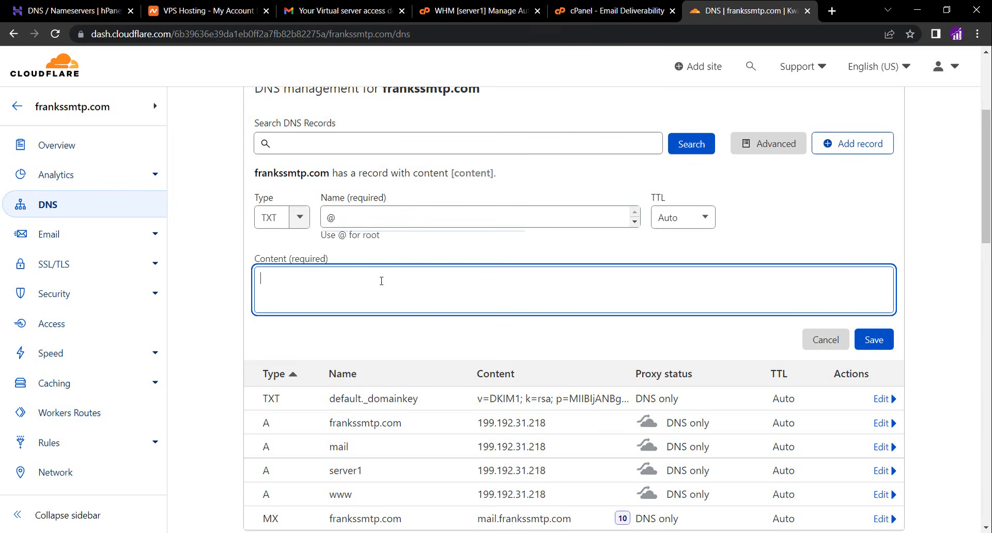
Copy the suggested SPF value from cPanel, paste it as the TXT record's content v=spf1 +mx +a +ip4:199.192.31.218 ~all, and save
{"action": "left_click", "coordinate": [624, 14]}
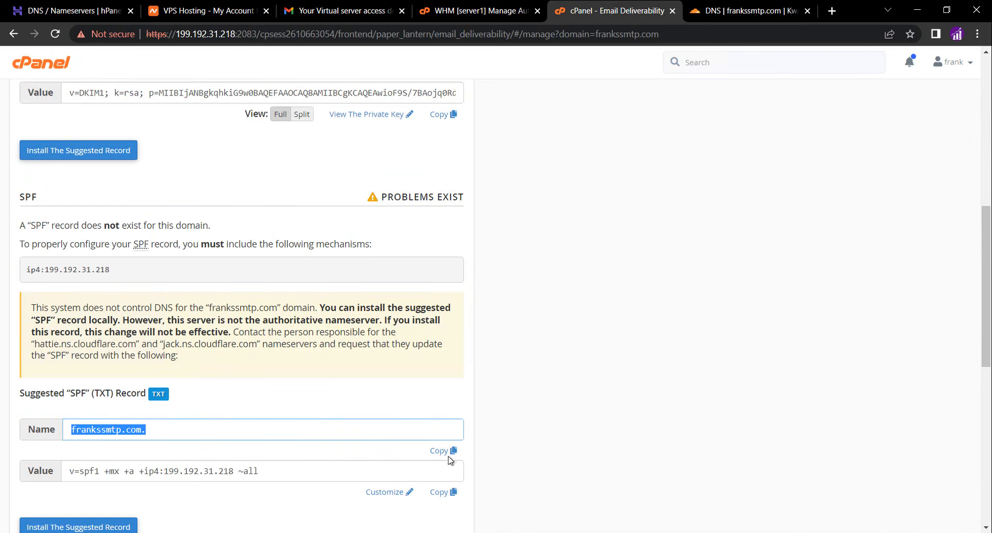
{"action": "left_click", "coordinate": [448, 493]}
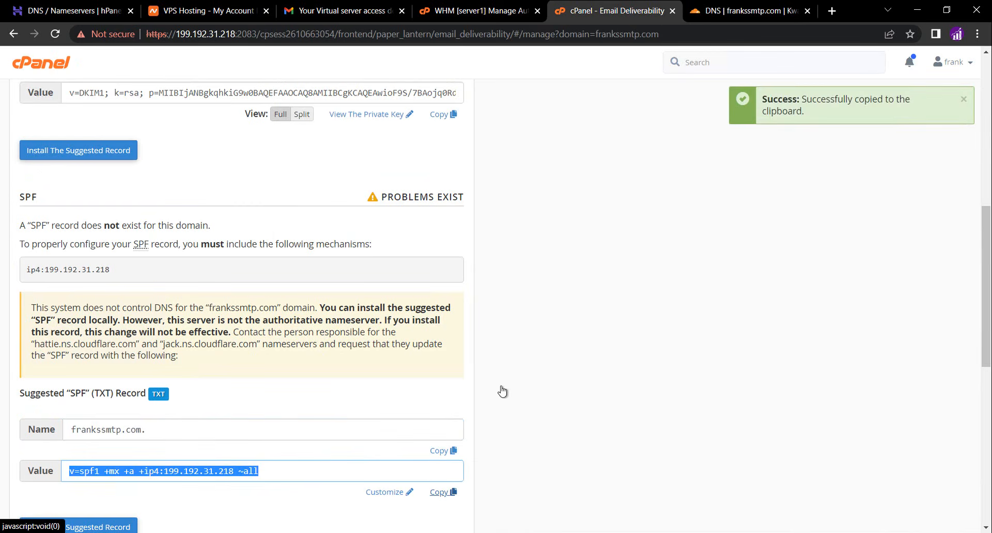
{"action": "left_click", "coordinate": [739, 10]}
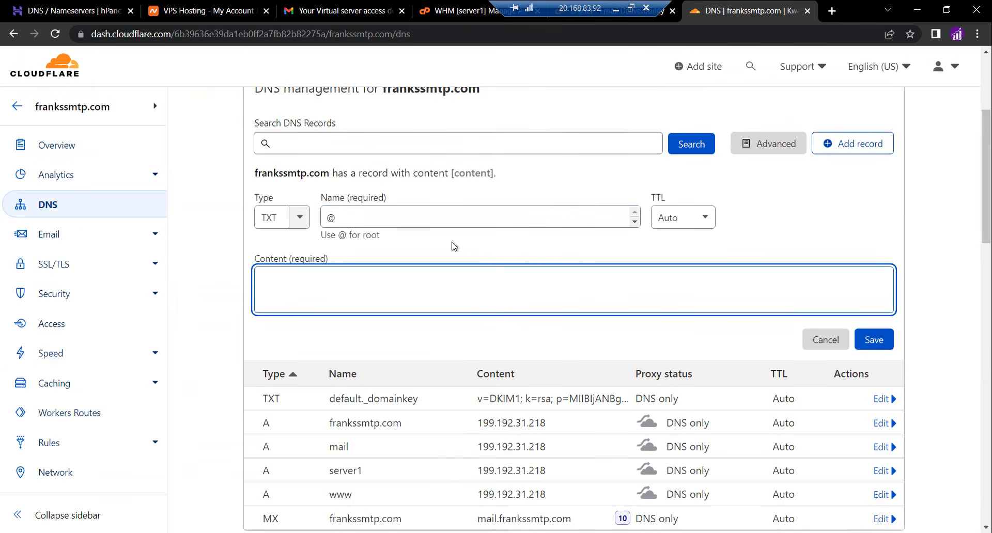
{"action": "key", "text": "ctrl+v"}
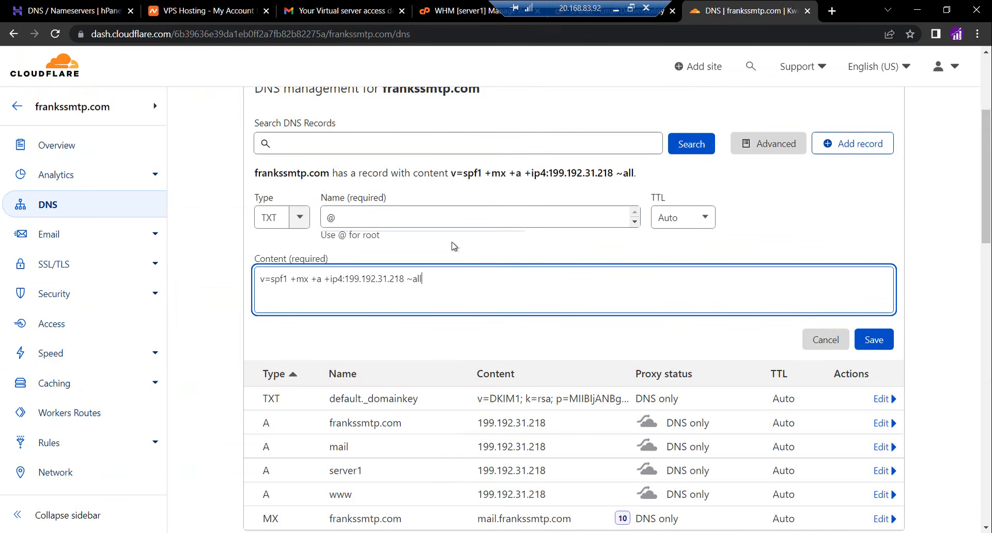
{"action": "left_click", "coordinate": [874, 341]}
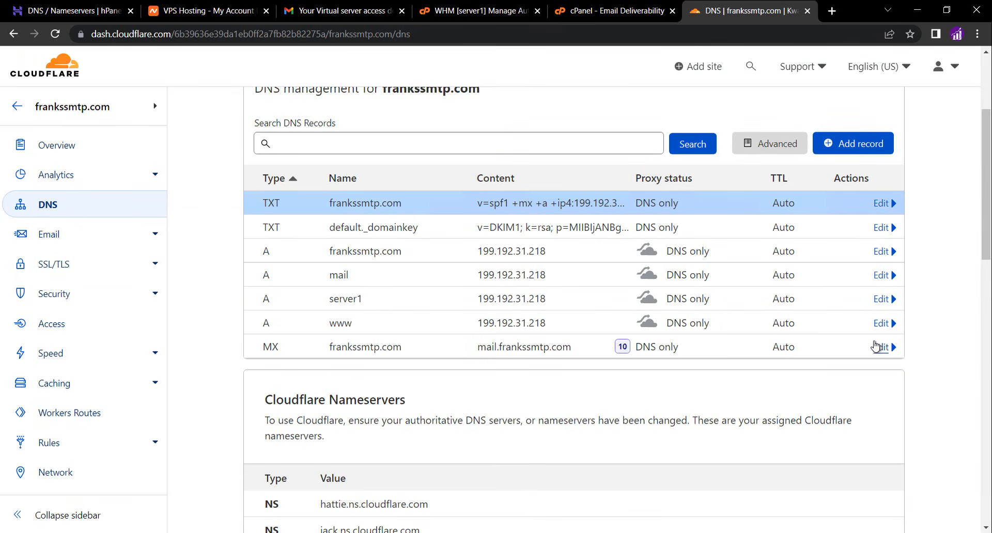
Reload the Email Deliverability page and review the DKIM, SPF and reverse DNS sections for frankssmtp.com
{"action": "left_click", "coordinate": [612, 12]}
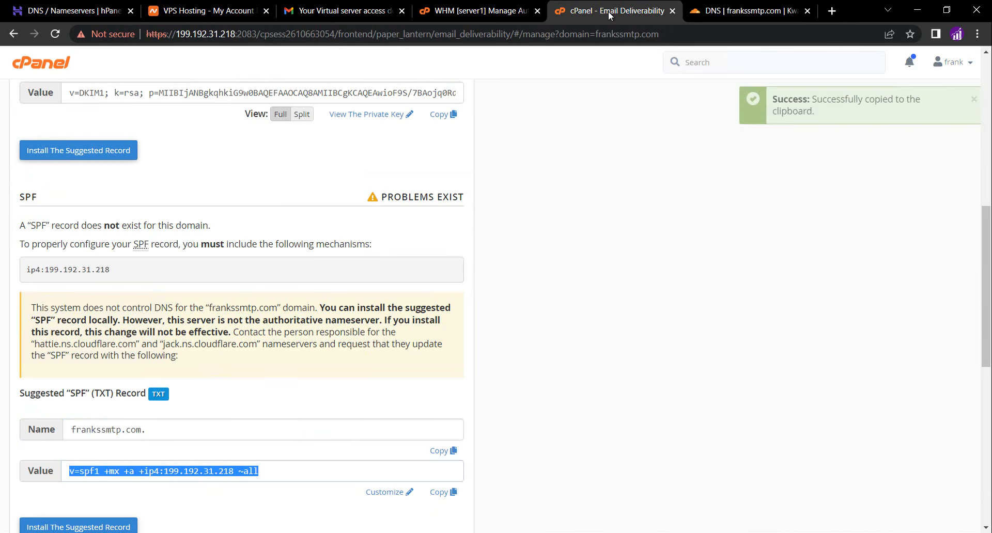
{"action": "left_click", "coordinate": [57, 37]}
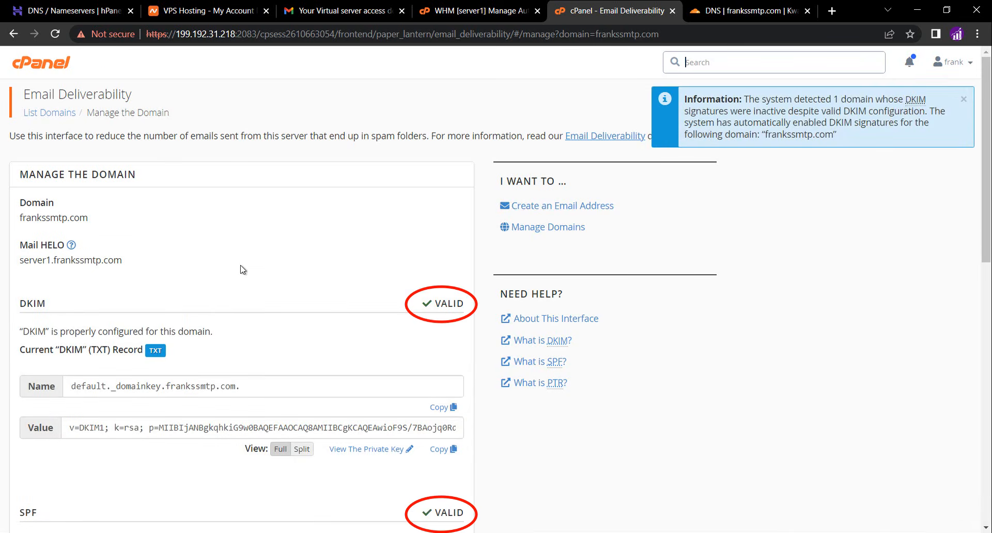
{"action": "scroll", "coordinate": [242, 270], "scroll_direction": "down", "scroll_amount": 3}
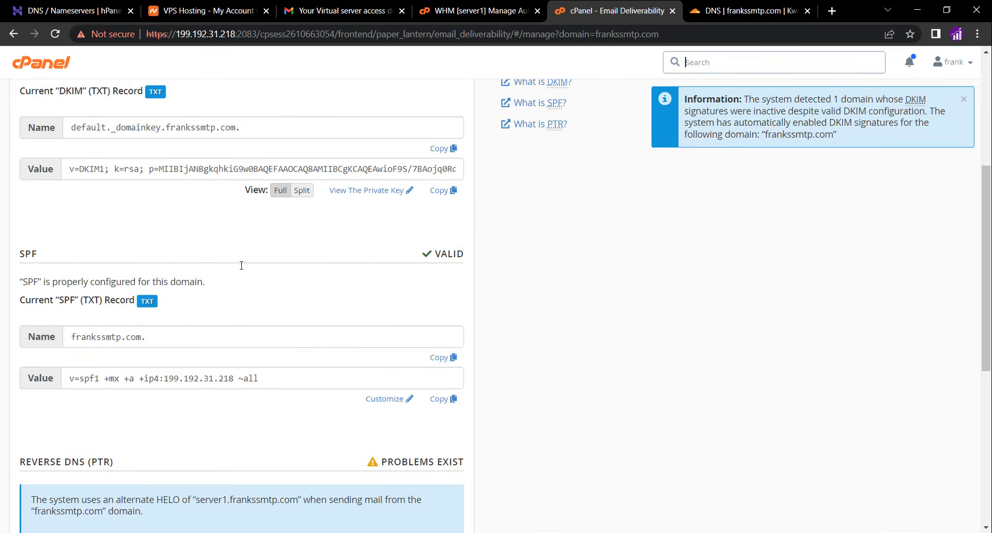
{"action": "scroll", "coordinate": [241, 269], "scroll_direction": "down", "scroll_amount": 3}
{"action": "scroll", "coordinate": [241, 269], "scroll_direction": "down", "scroll_amount": 1}
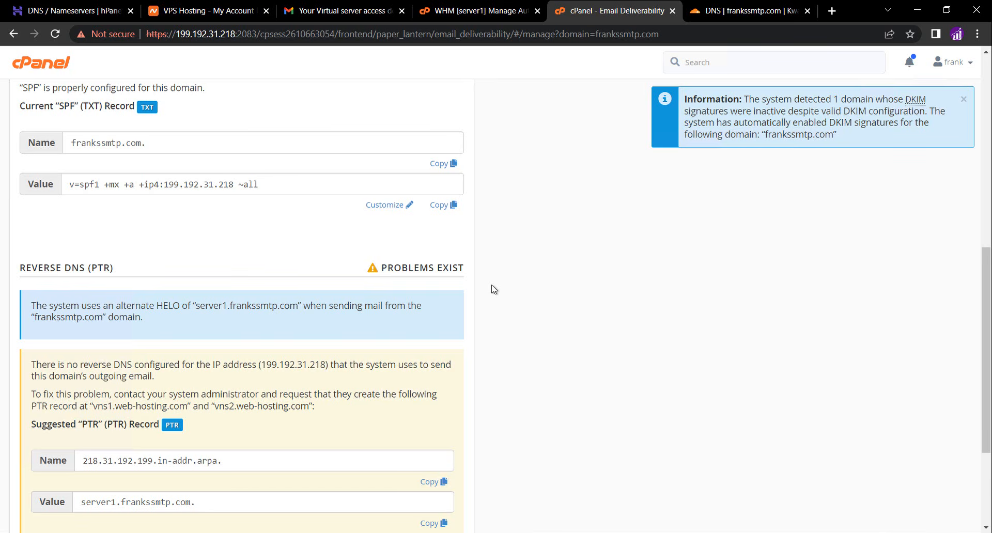
{"action": "scroll", "coordinate": [518, 331], "scroll_direction": "down", "scroll_amount": 1}
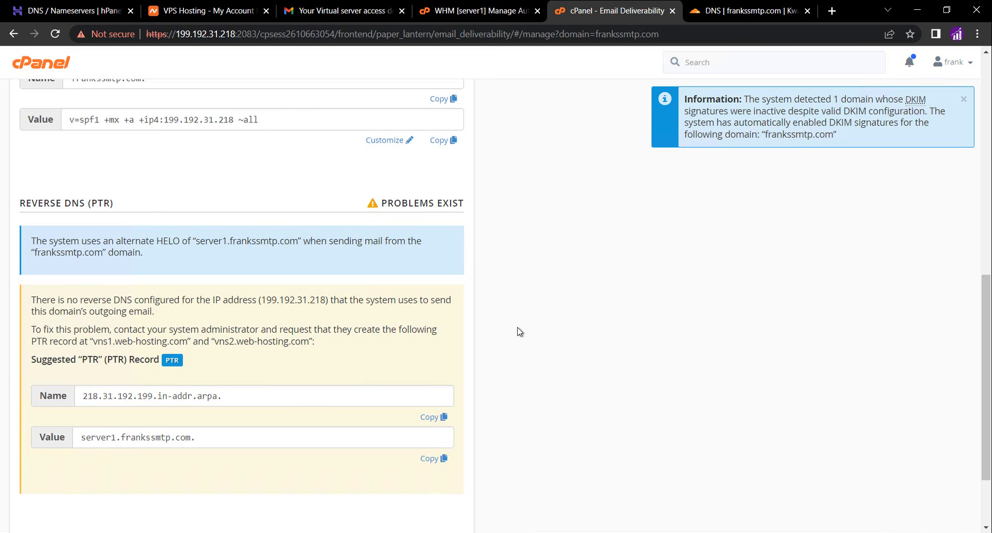
Open the VPS management platform URL from the server access e-mail in a new tab
{"action": "left_click", "coordinate": [344, 12]}
{"action": "left_click", "coordinate": [334, 233]}
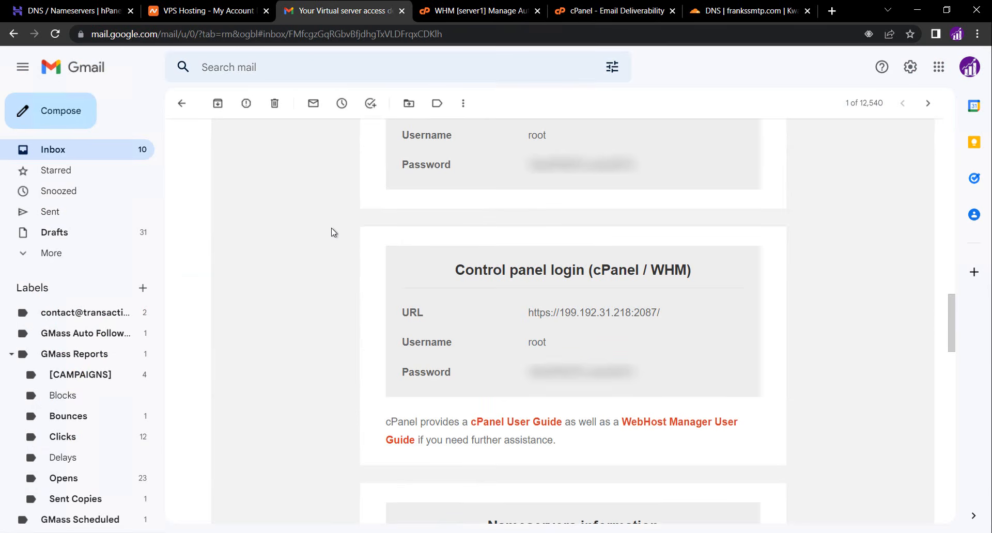
{"action": "scroll", "coordinate": [334, 234], "scroll_direction": "up", "scroll_amount": 4}
{"action": "scroll", "coordinate": [334, 233], "scroll_direction": "up", "scroll_amount": 5}
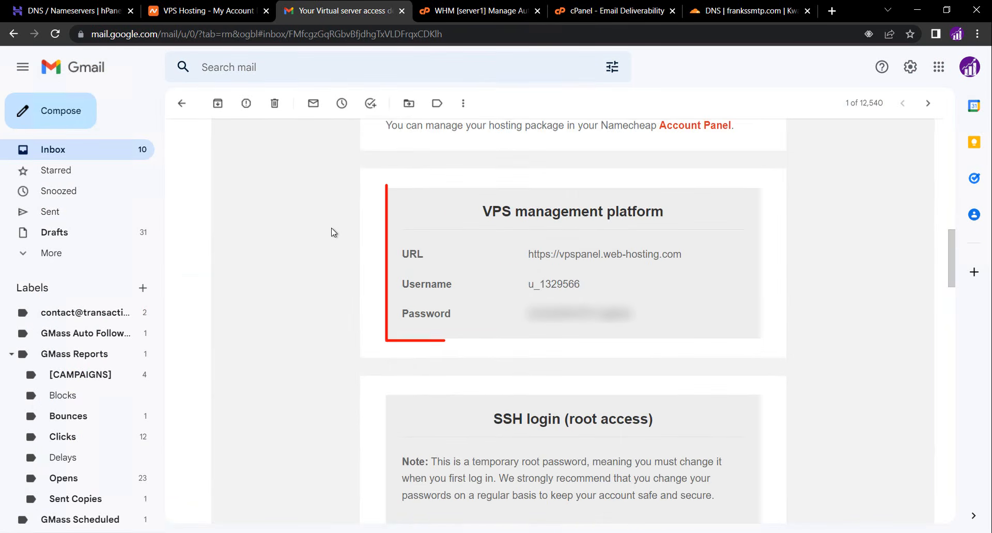
{"action": "right_click", "coordinate": [566, 256]}
{"action": "left_click", "coordinate": [579, 265]}
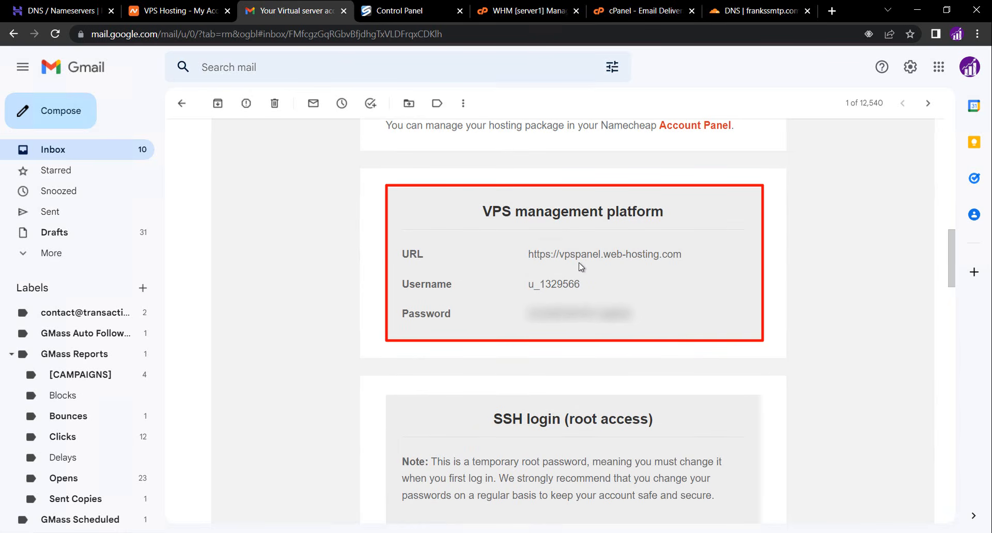
Copy the VPS panel username from the e-mail and paste it into the login form's username field
{"action": "double_click", "coordinate": [559, 284]}
{"action": "right_click", "coordinate": [529, 282]}
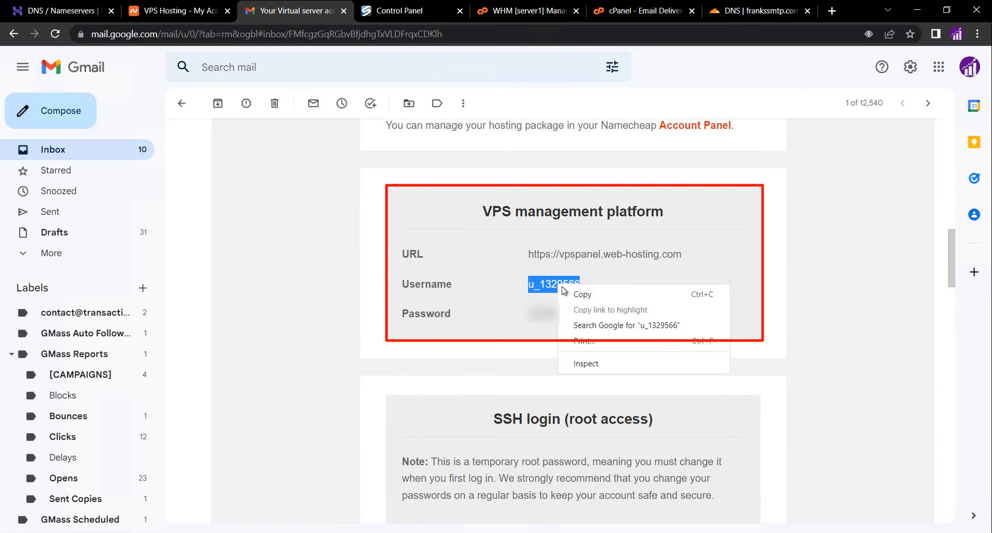
{"action": "left_click", "coordinate": [540, 290]}
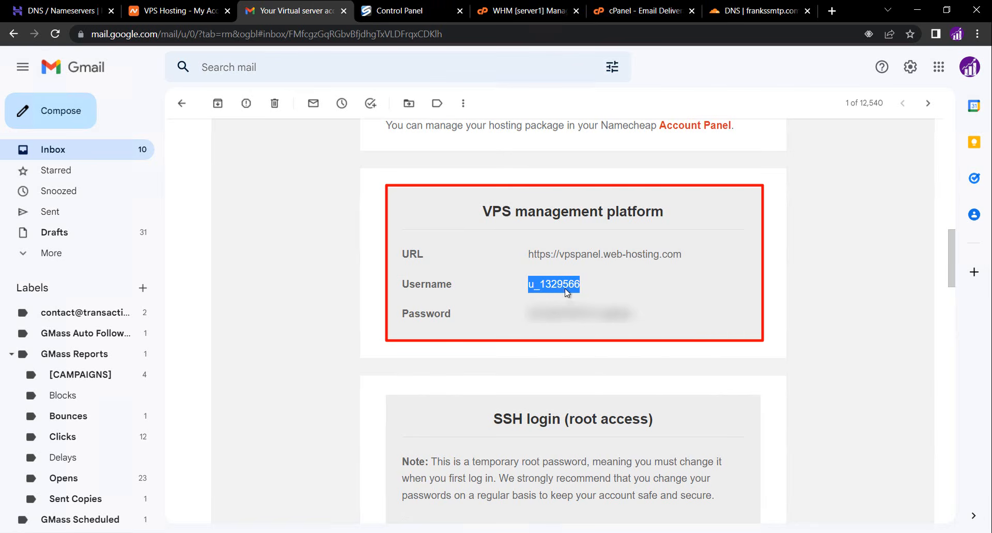
{"action": "left_click", "coordinate": [391, 12]}
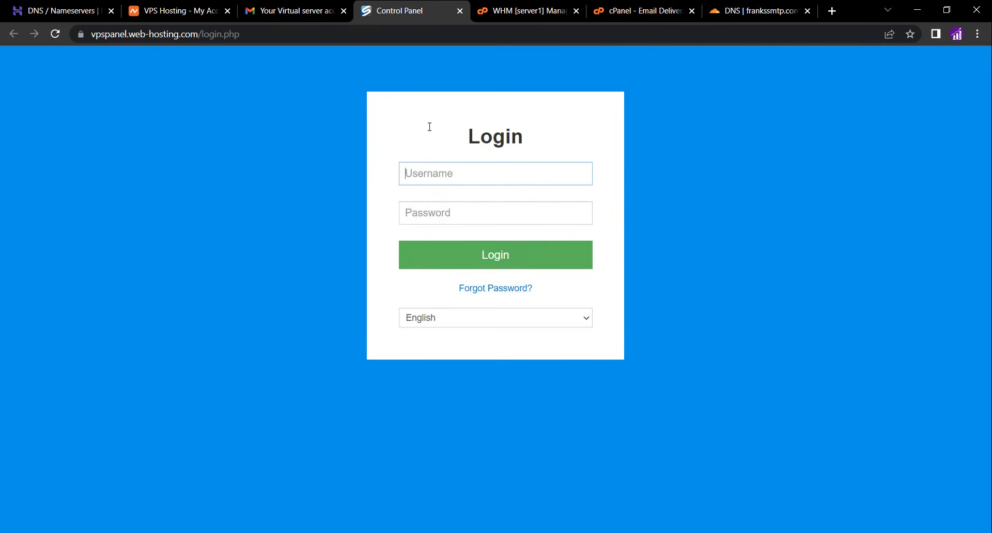
{"action": "key", "text": "ctrl+v"}
Copy the VPS panel password from the e-mail, enter it in the login form's password field, and log in
{"action": "left_click", "coordinate": [311, 13]}
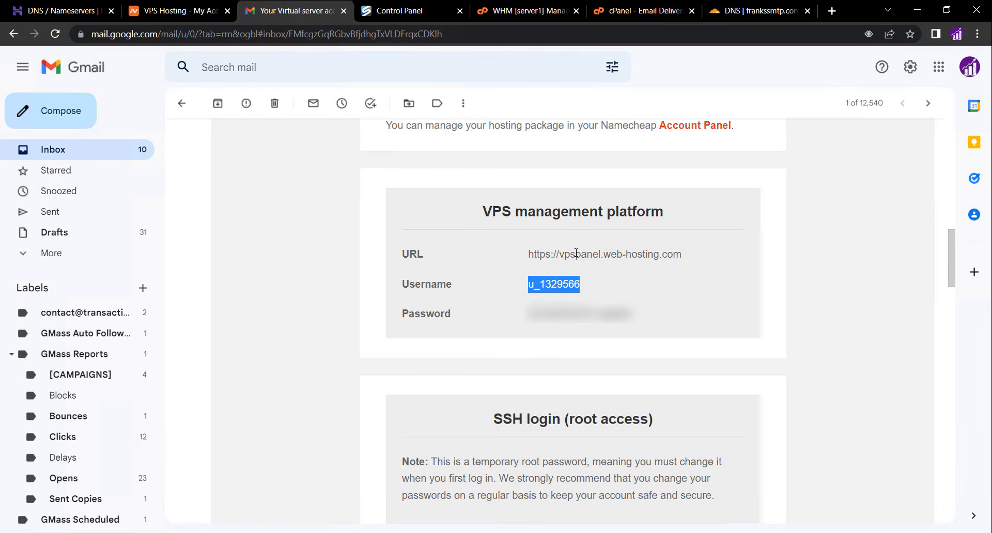
{"action": "double_click", "coordinate": [574, 313]}
{"action": "right_click", "coordinate": [549, 310]}
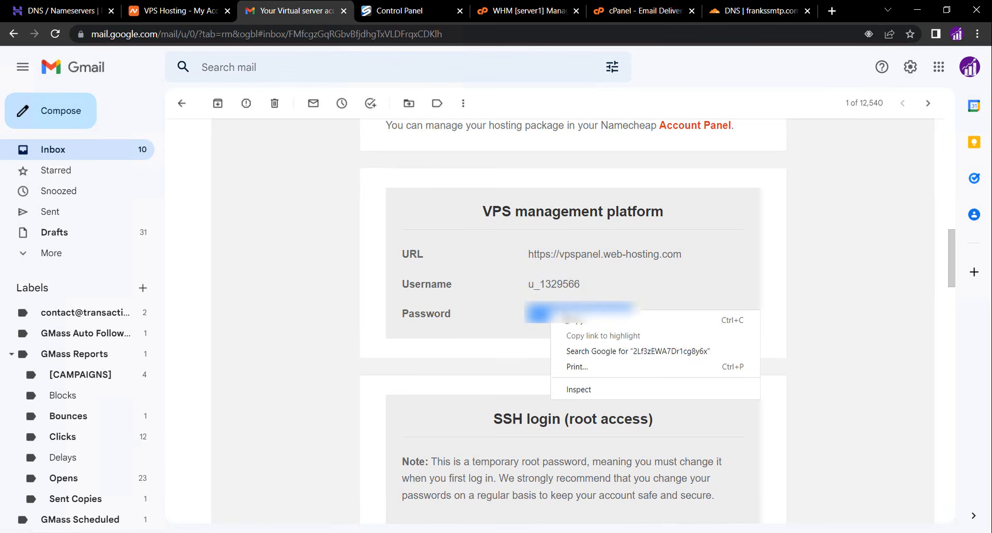
{"action": "left_click", "coordinate": [568, 319]}
{"action": "left_click", "coordinate": [411, 11]}
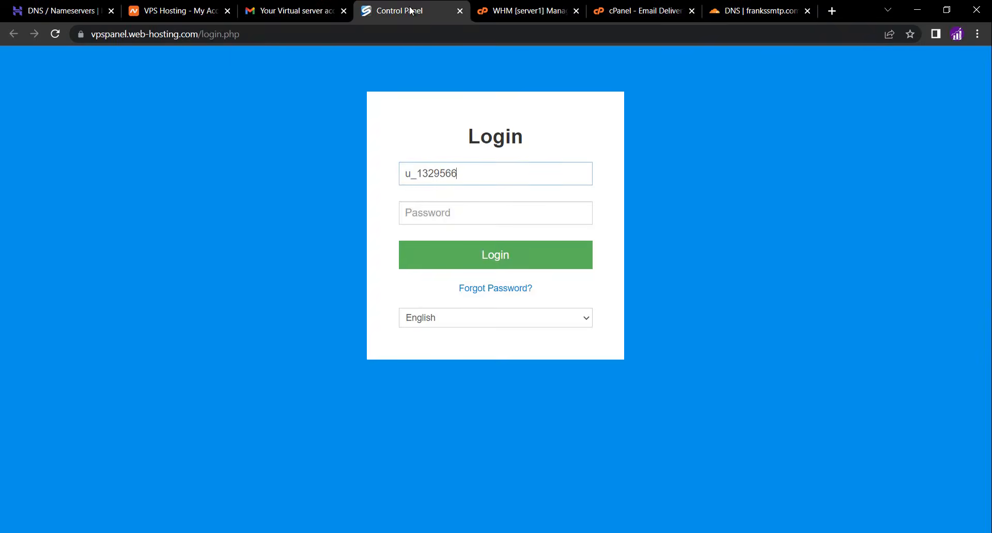
{"action": "key", "text": "Tab"}
{"action": "key", "text": "ctrl+v"}
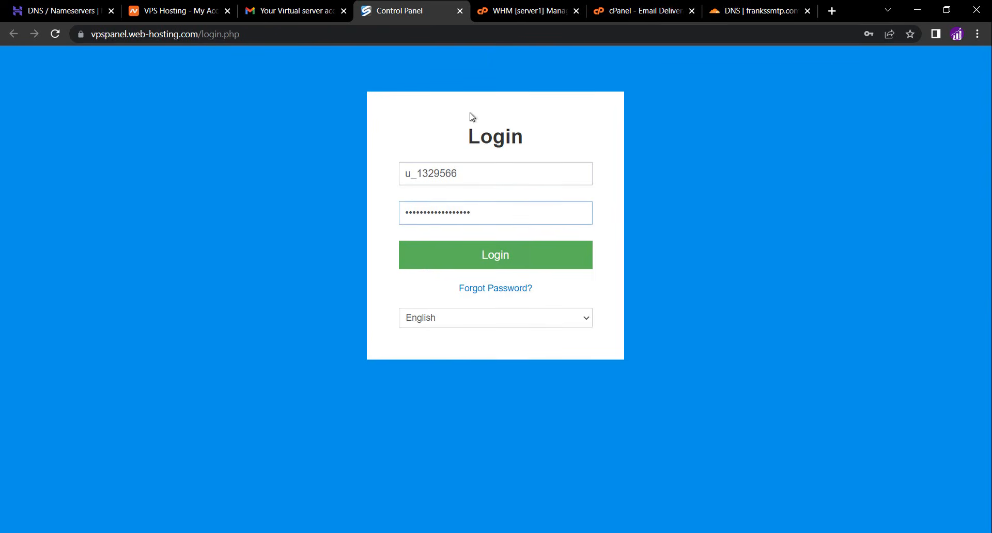
{"action": "left_click", "coordinate": [479, 254]}
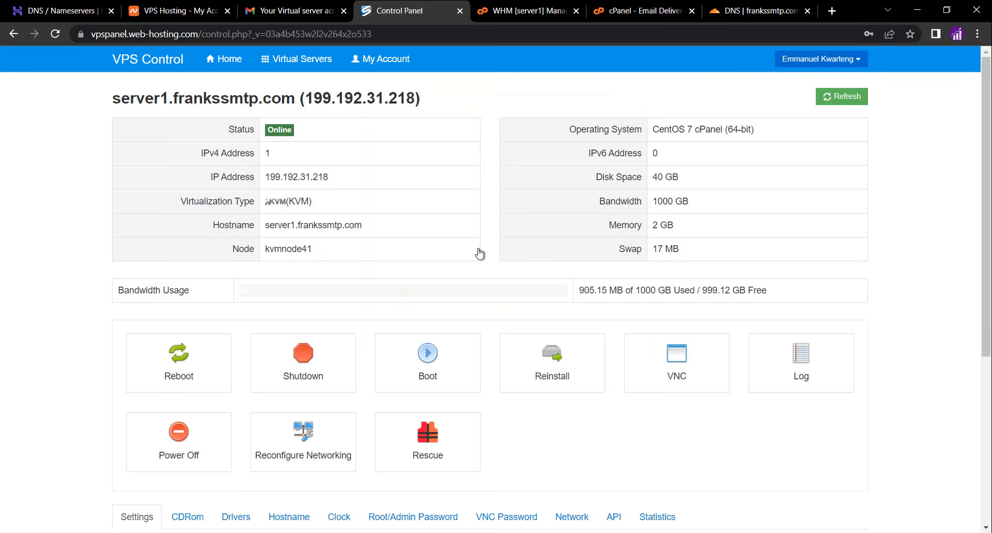
{"action": "scroll", "coordinate": [480, 254], "scroll_direction": "down", "scroll_amount": 4}
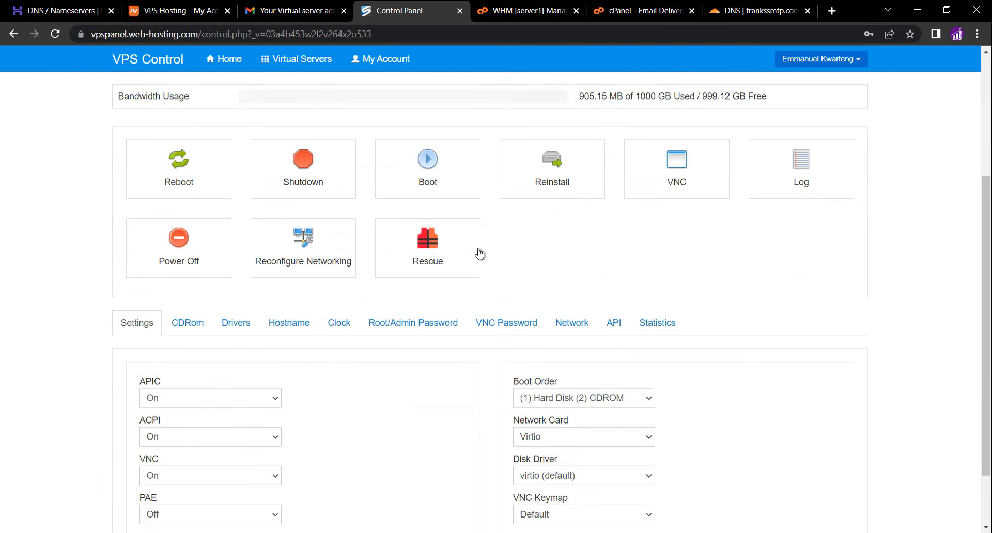
{"action": "scroll", "coordinate": [480, 254], "scroll_direction": "down", "scroll_amount": 1}
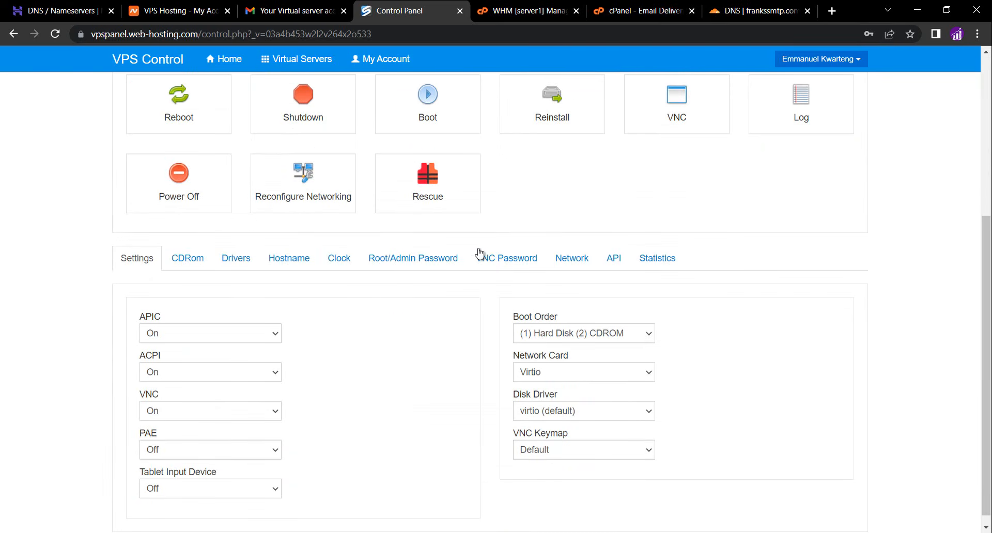
{"action": "left_click", "coordinate": [288, 258]}
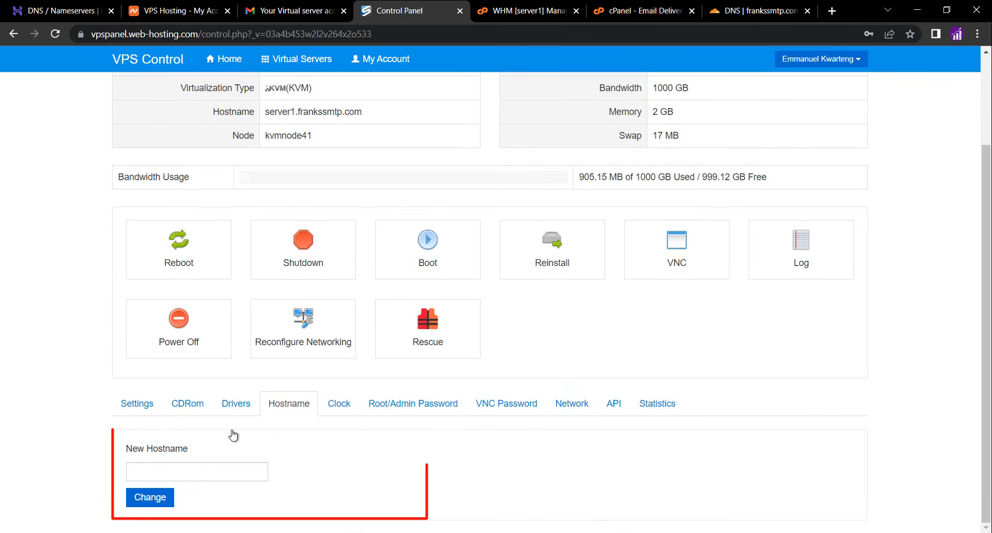
{"action": "left_click", "coordinate": [214, 468]}
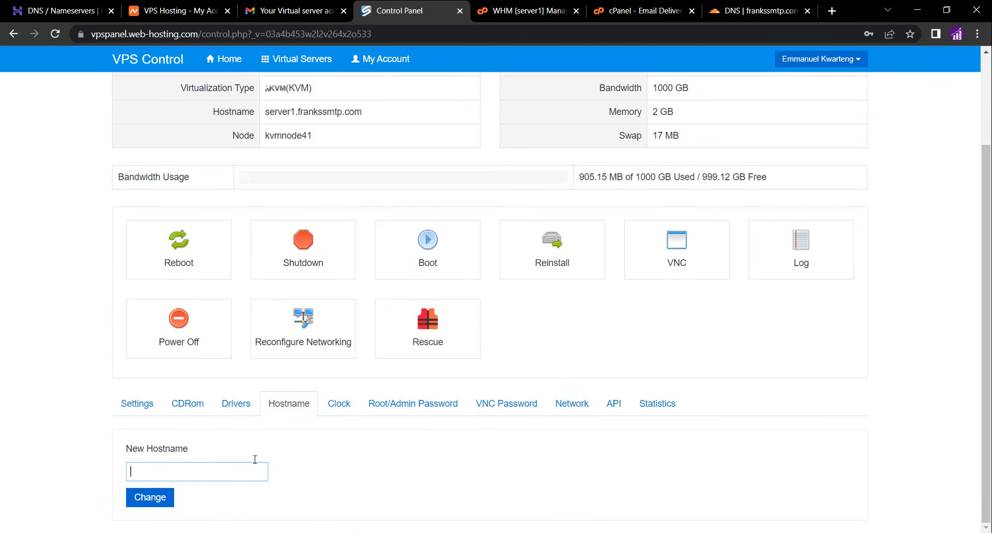
Open the reverse DNS edit form for IP 199.192.31.218 in the server's network settings
{"action": "left_click", "coordinate": [580, 404]}
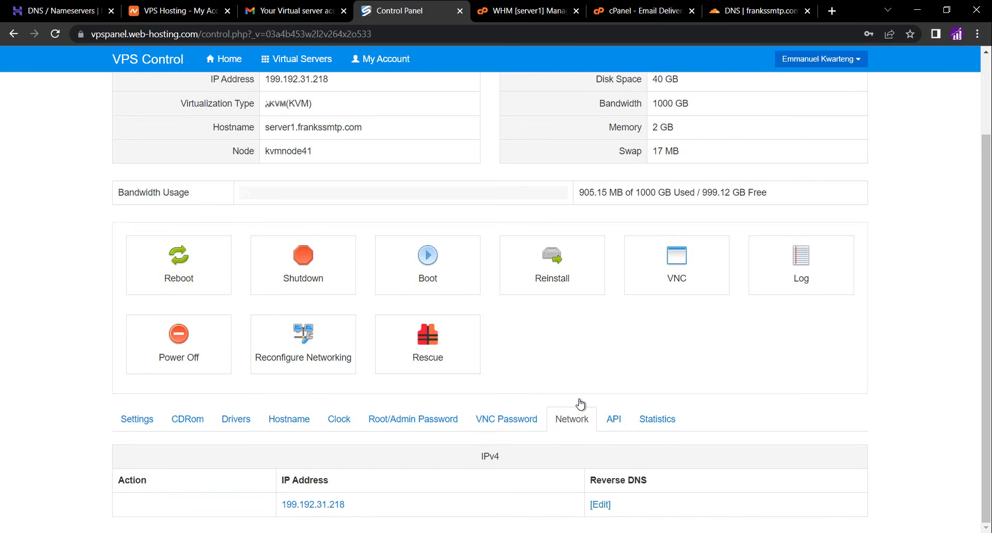
{"action": "left_click", "coordinate": [601, 508]}
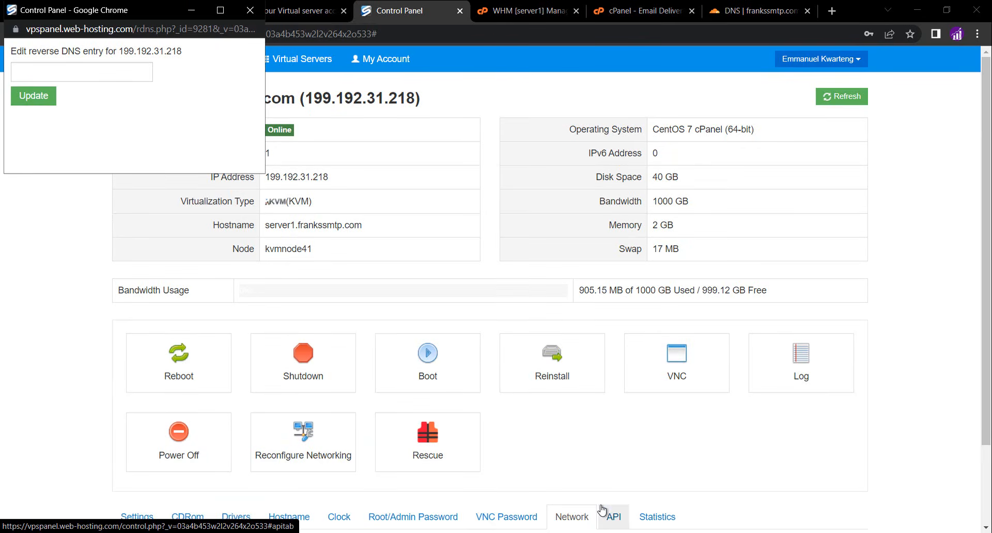
{"action": "left_click", "coordinate": [95, 72]}
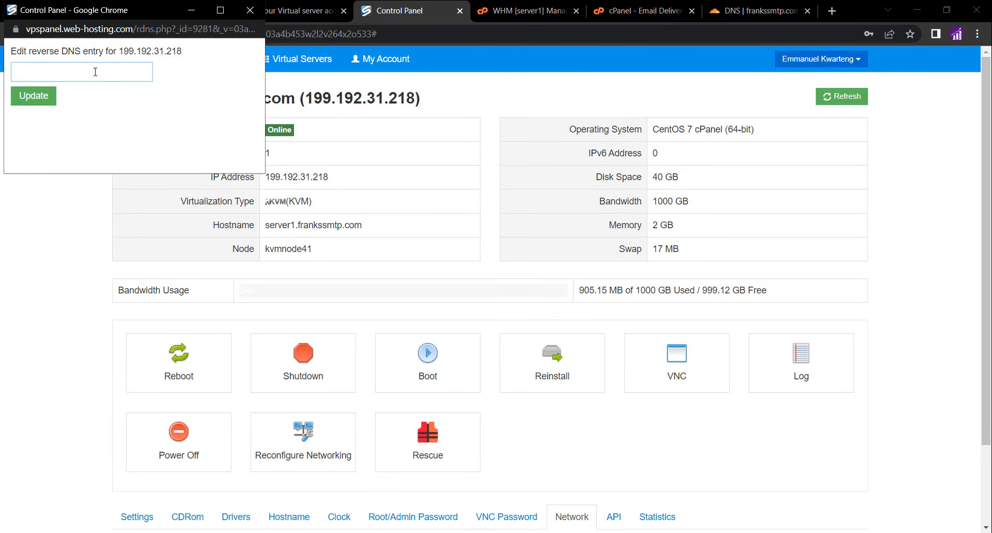
Copy the suggested PTR record value server1.frankssmtp.com. from cPanel's Email Deliverability page
{"action": "left_click", "coordinate": [545, 18]}
{"action": "left_click", "coordinate": [629, 9]}
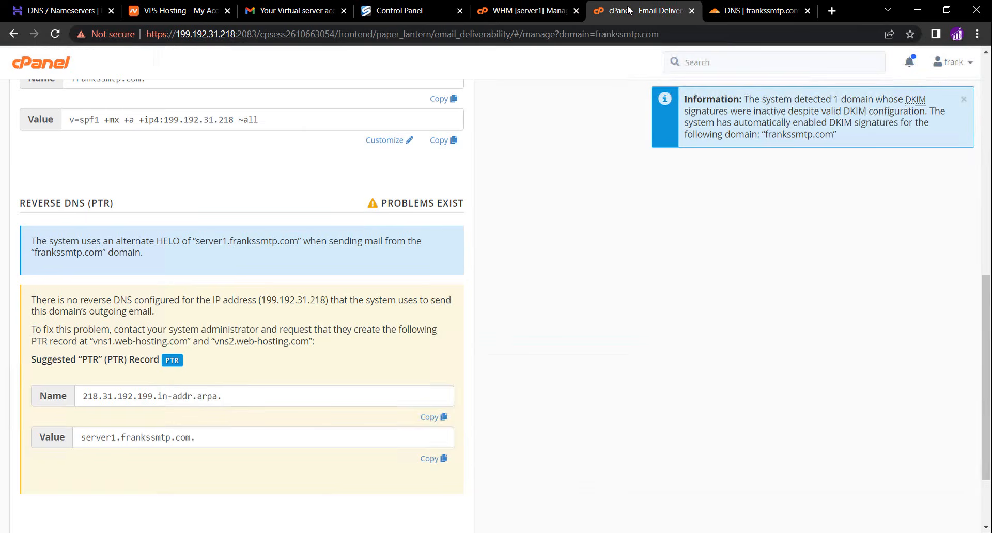
{"action": "left_click", "coordinate": [442, 459]}
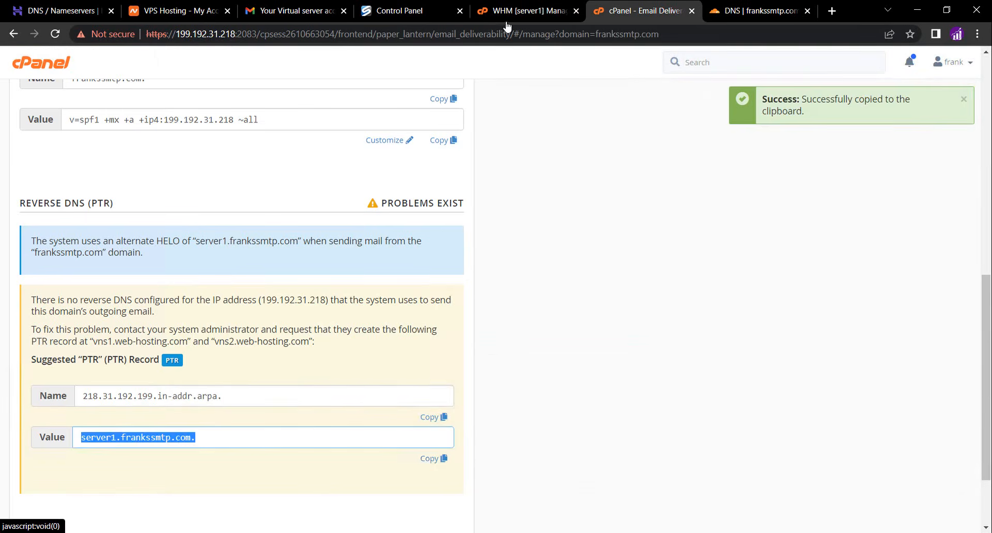
Set the reverse DNS entry for 199.192.31.218 to server1.frankssmtp.com and update it
{"action": "left_click", "coordinate": [402, 11]}
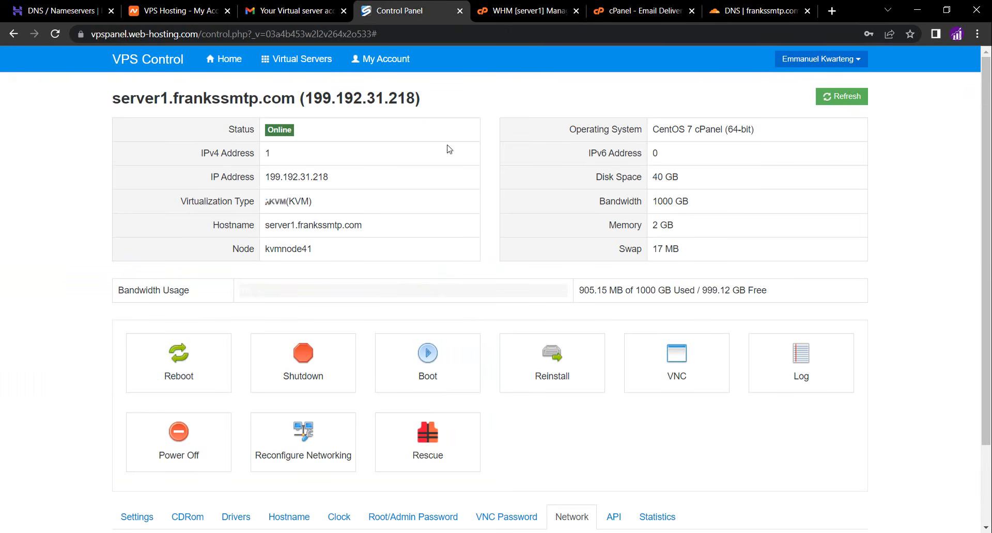
{"action": "mouse_move", "coordinate": [493, 532]}
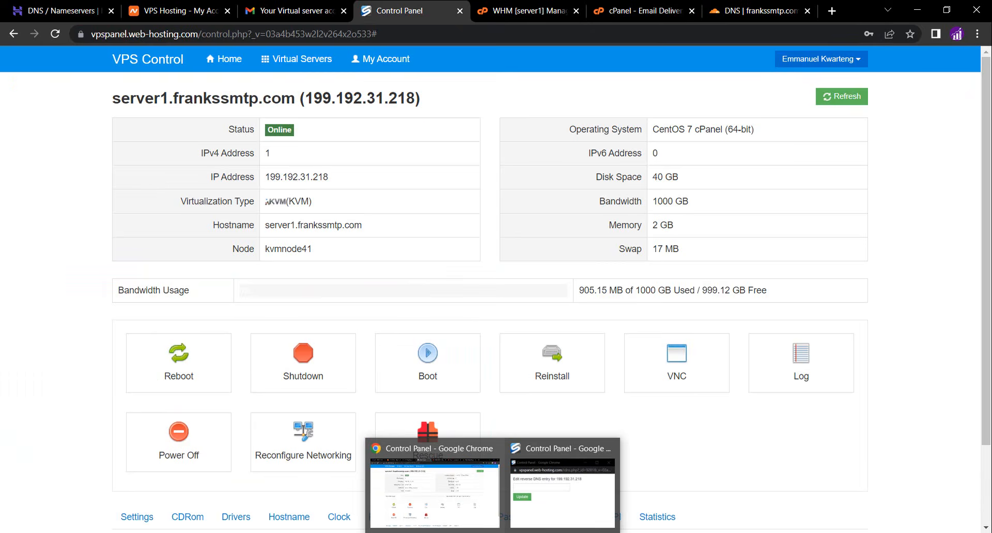
{"action": "left_click", "coordinate": [551, 502]}
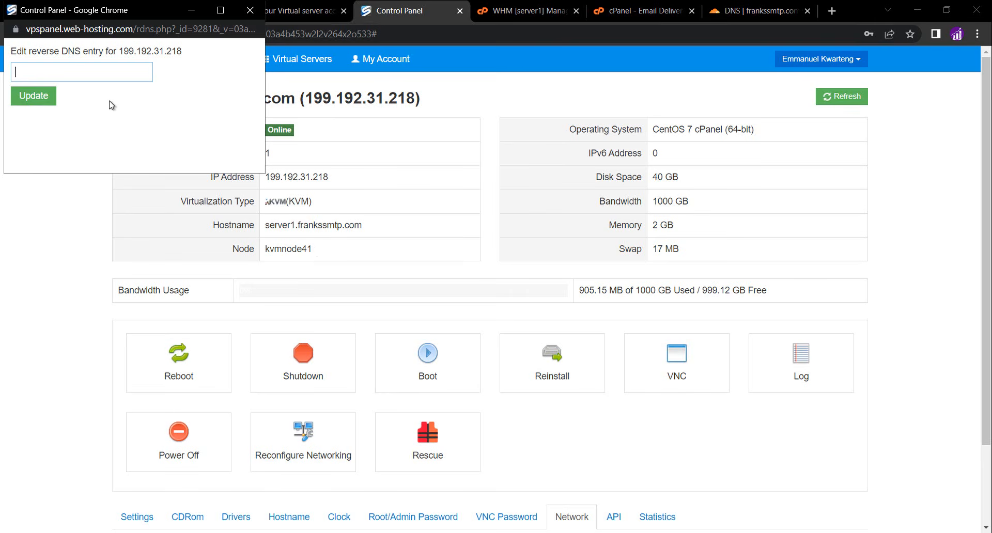
{"action": "key", "text": "ctrl+v"}
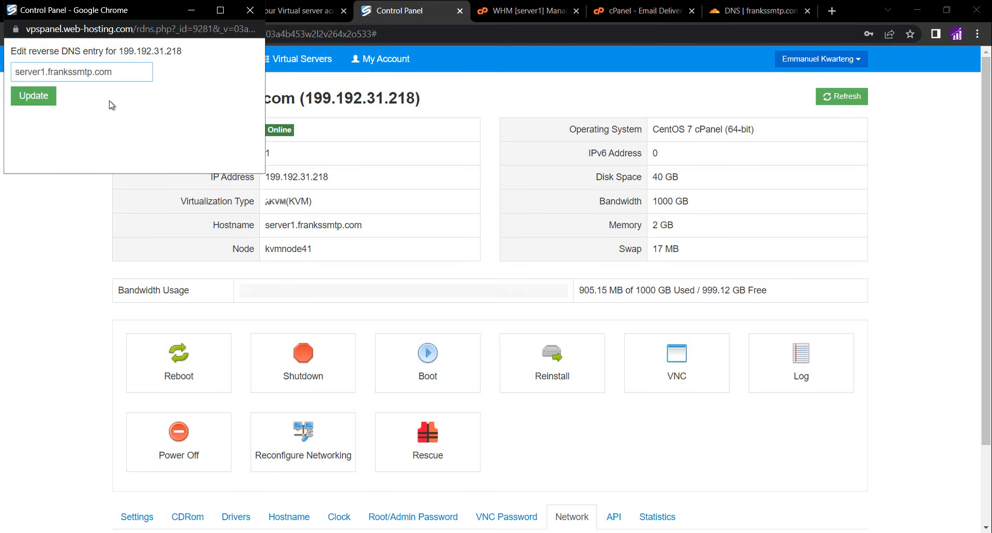
{"action": "left_click", "coordinate": [34, 96]}
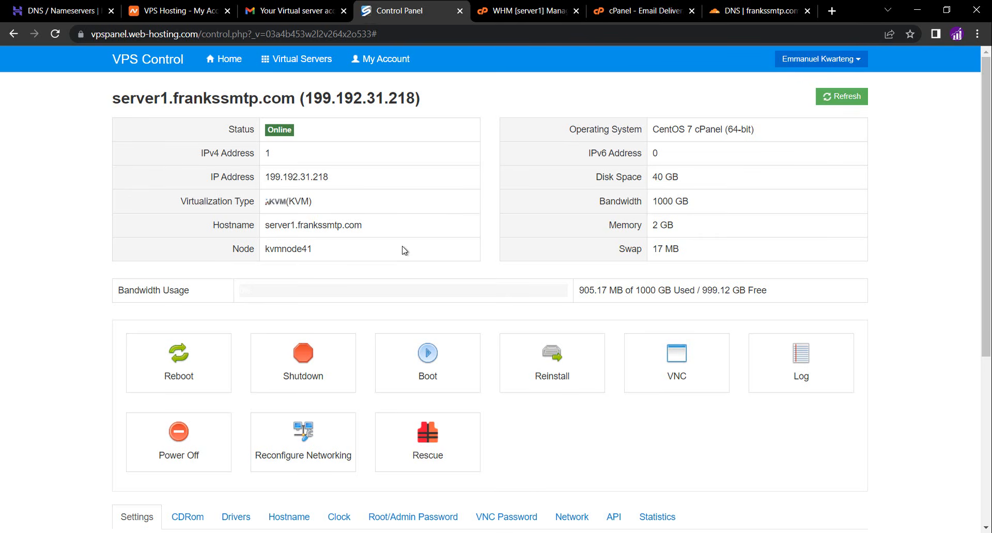
Reboot the virtual server and acknowledge the confirmation
{"action": "scroll", "coordinate": [404, 251], "scroll_direction": "down", "scroll_amount": 3}
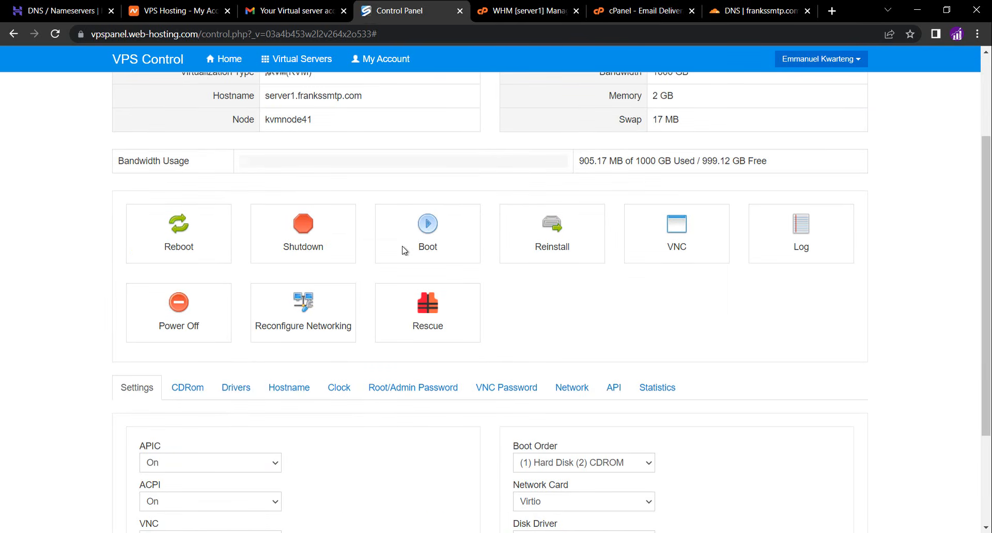
{"action": "left_click", "coordinate": [563, 388]}
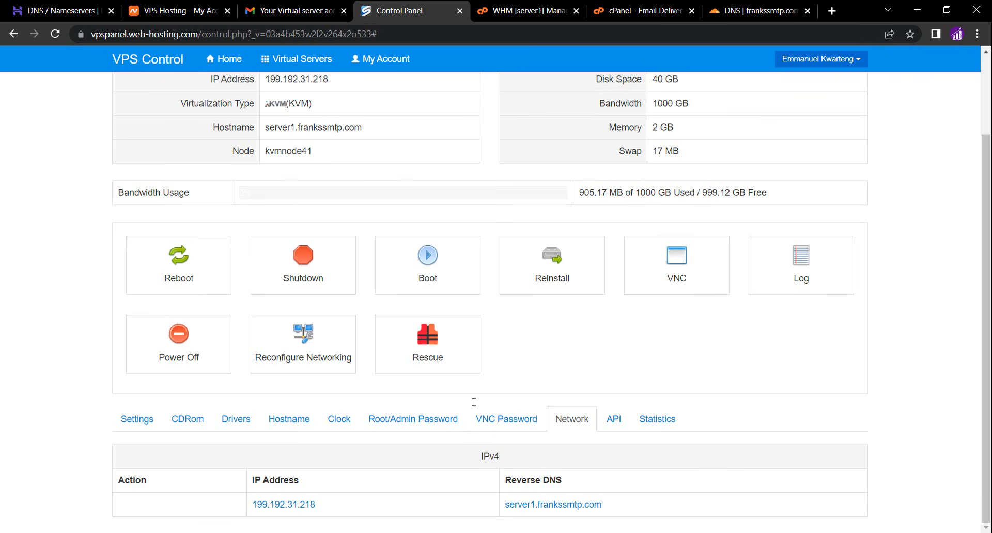
{"action": "left_click", "coordinate": [184, 269]}
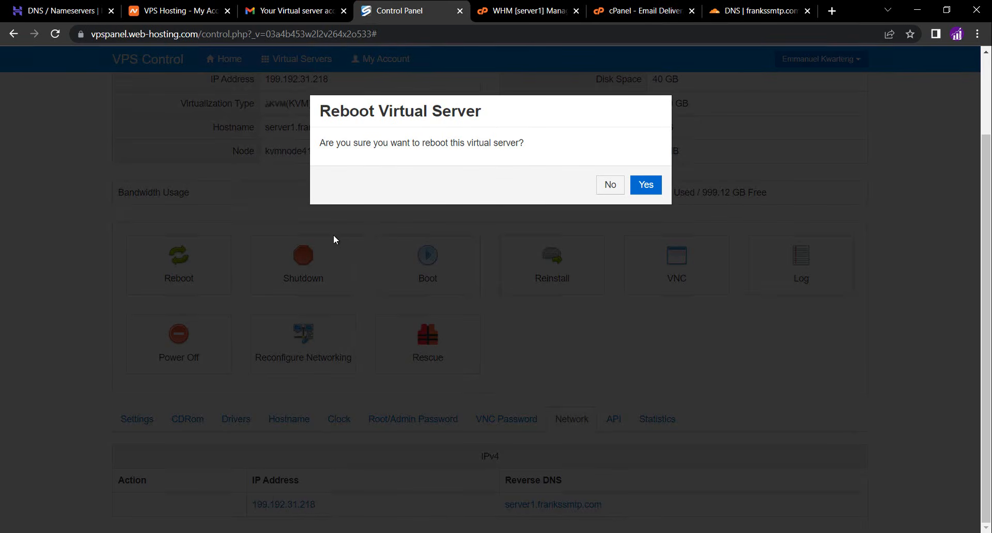
{"action": "left_click", "coordinate": [651, 186]}
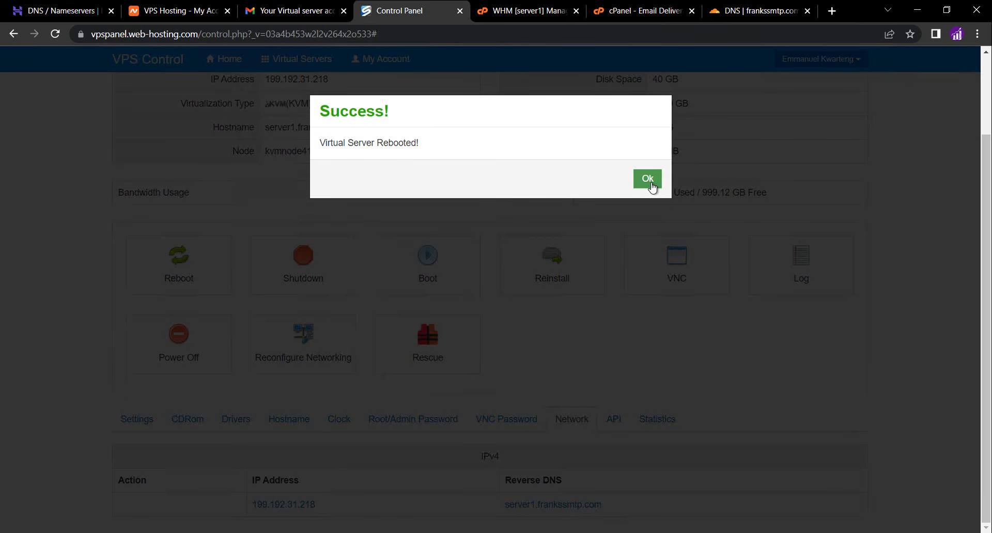
{"action": "left_click", "coordinate": [647, 179]}
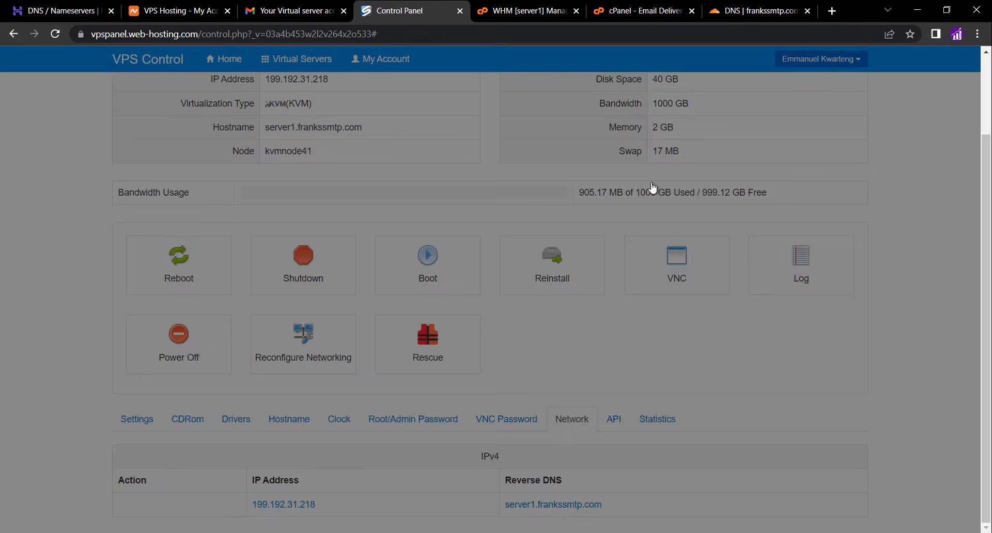
Reload cPanel's Email Deliverability page and review the reverse DNS, SPF and DKIM sections for frankssmtp.com
{"action": "left_click", "coordinate": [628, 11]}
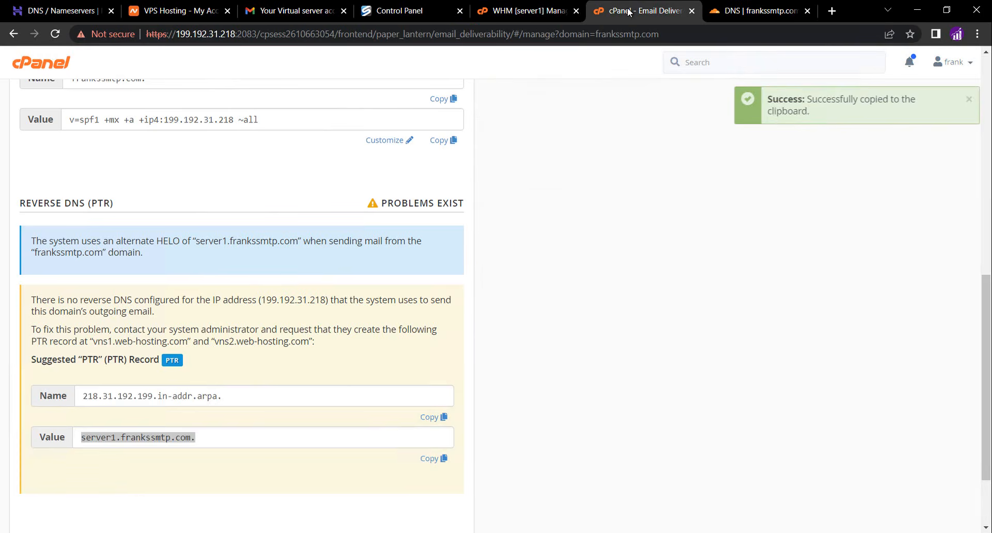
{"action": "left_click", "coordinate": [56, 34]}
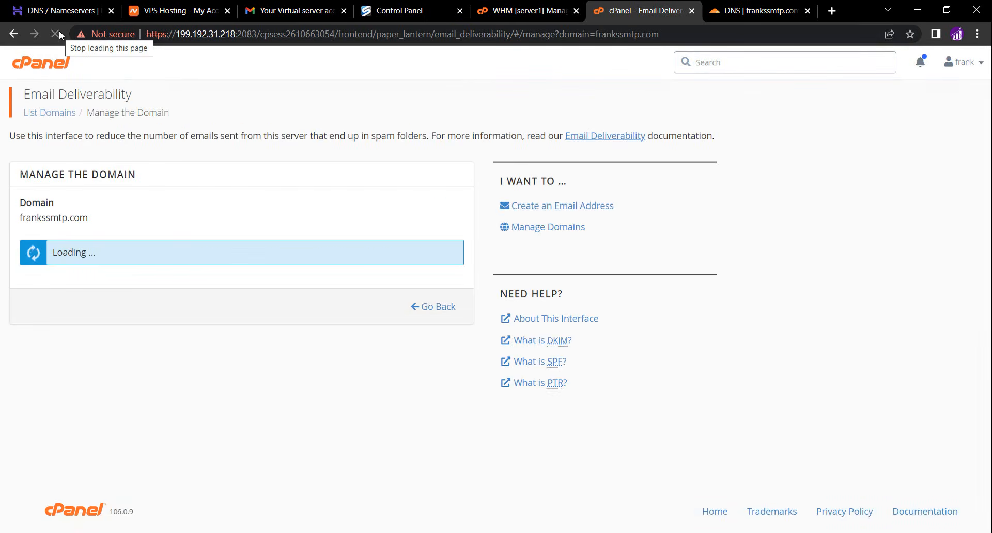
{"action": "scroll", "coordinate": [171, 324], "scroll_direction": "down", "scroll_amount": 9}
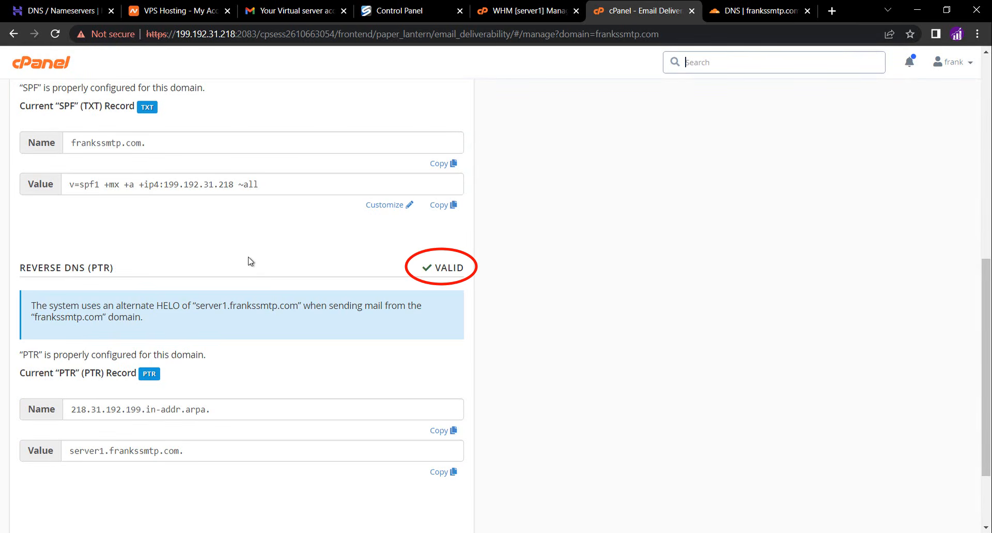
{"action": "scroll", "coordinate": [250, 261], "scroll_direction": "up", "scroll_amount": 9}
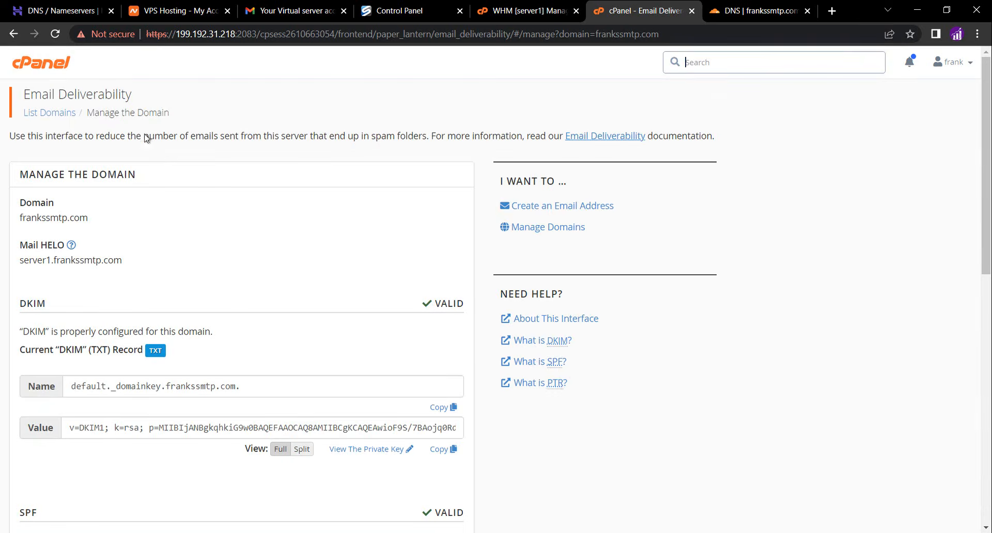
Return to the cPanel home and open dmarcguide.globalcyberalliance.org in a new tab
{"action": "left_click", "coordinate": [52, 74]}
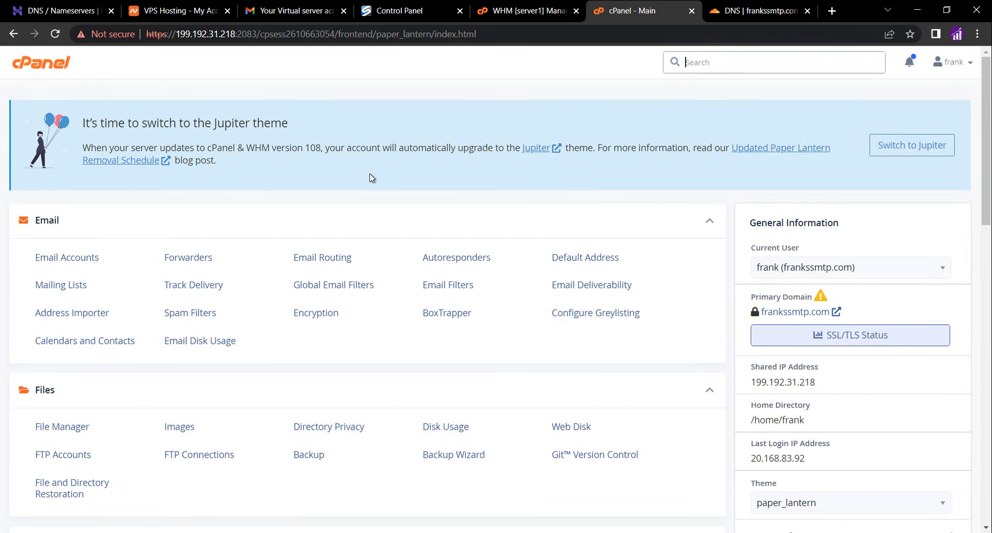
{"action": "left_click", "coordinate": [831, 11]}
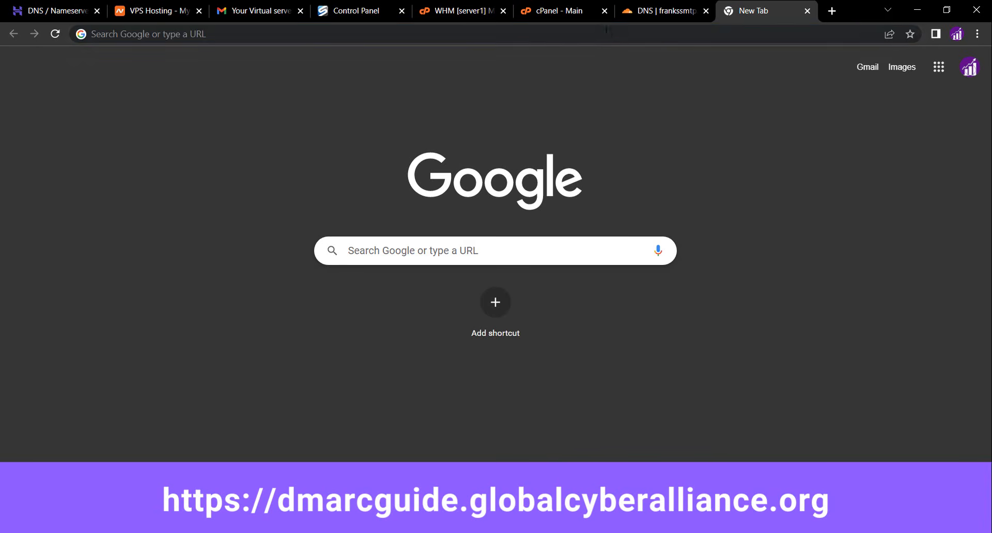
{"action": "left_click", "coordinate": [606, 32]}
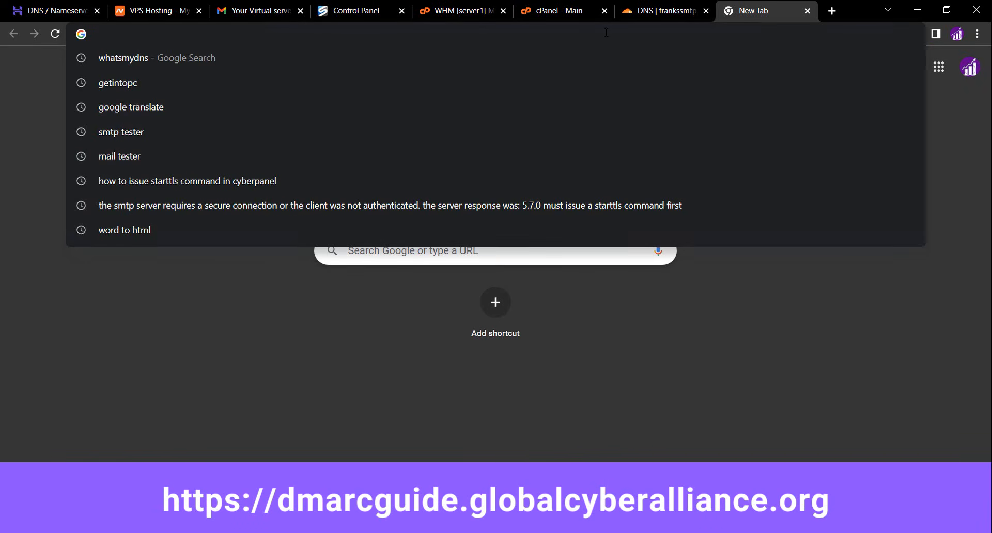
{"action": "type", "text": "https://dmarcguide.globalcyberalliance.org/"}
{"action": "key", "text": "Return"}
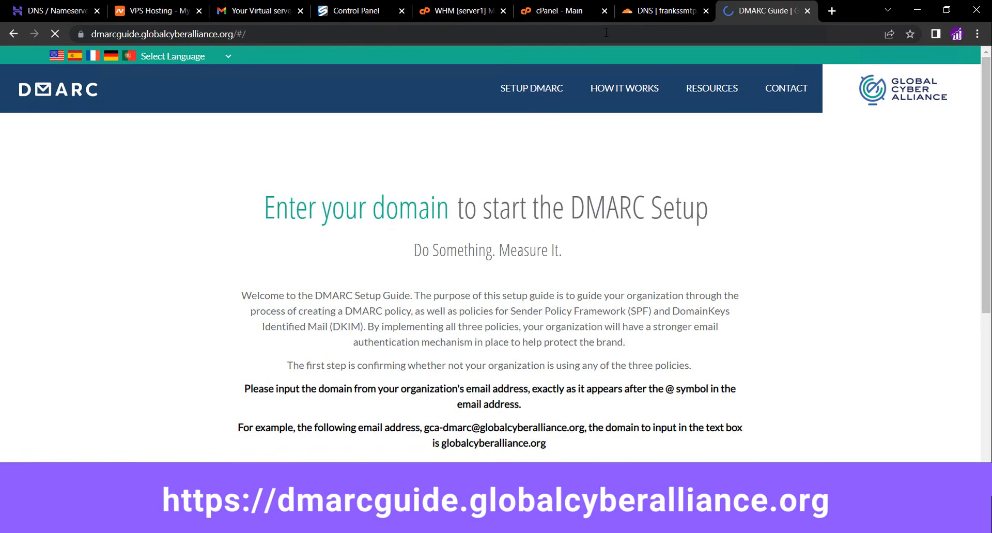
Enter the domain frankssmtp.com in the DMARC Setup Guide and submit it
{"action": "scroll", "coordinate": [393, 265], "scroll_direction": "down", "scroll_amount": 3}
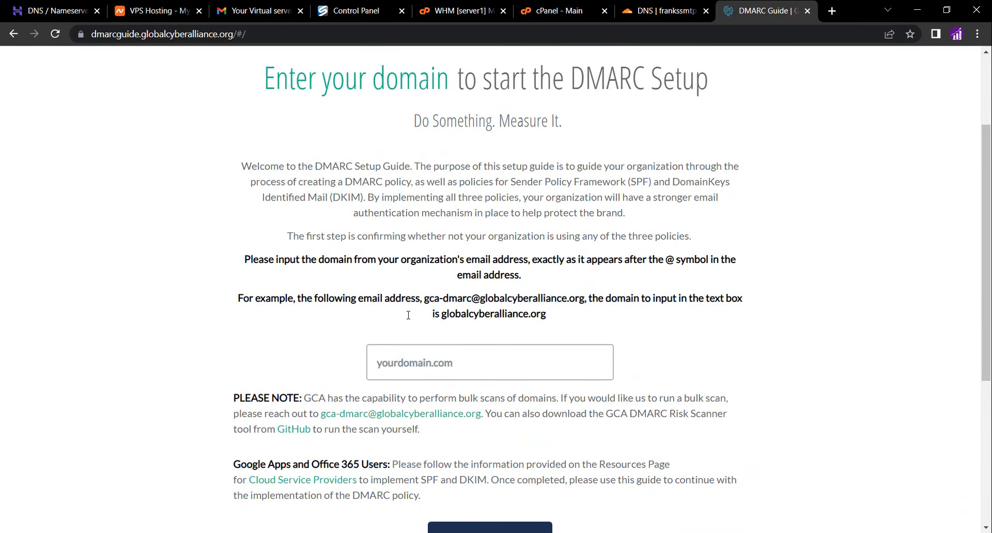
{"action": "left_click", "coordinate": [411, 352]}
{"action": "type", "text": "f"}
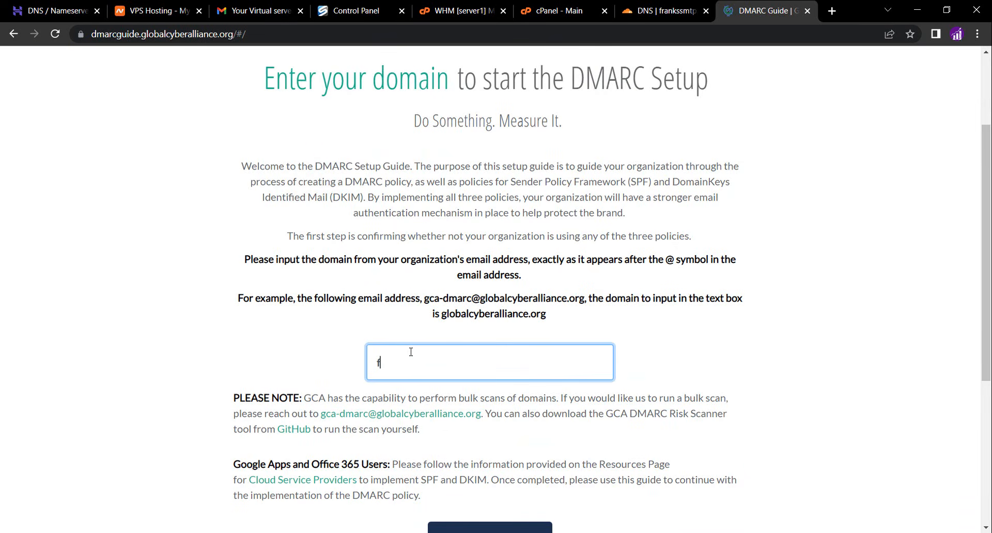
{"action": "type", "text": "rankssmtp.com"}
{"action": "scroll", "coordinate": [411, 352], "scroll_direction": "down", "scroll_amount": 1}
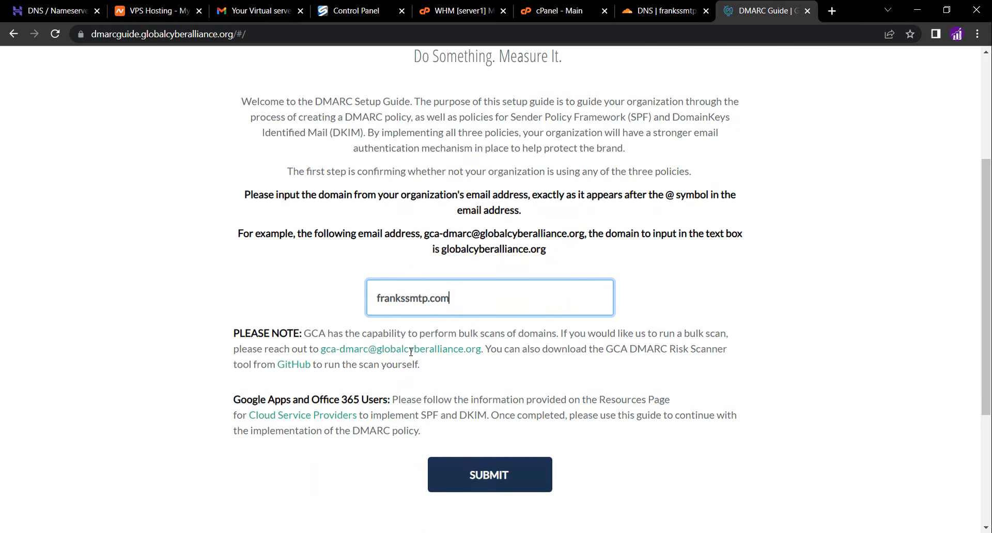
{"action": "left_click", "coordinate": [464, 476]}
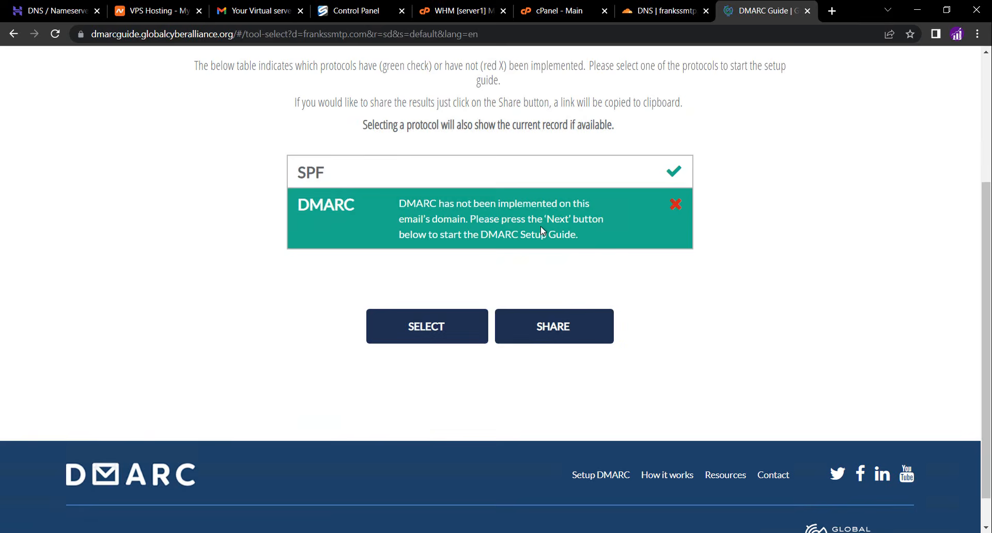
Select the DMARC protocol and proceed past the introduction for frankssmtp.com
{"action": "left_click", "coordinate": [540, 227]}
{"action": "left_click", "coordinate": [444, 355]}
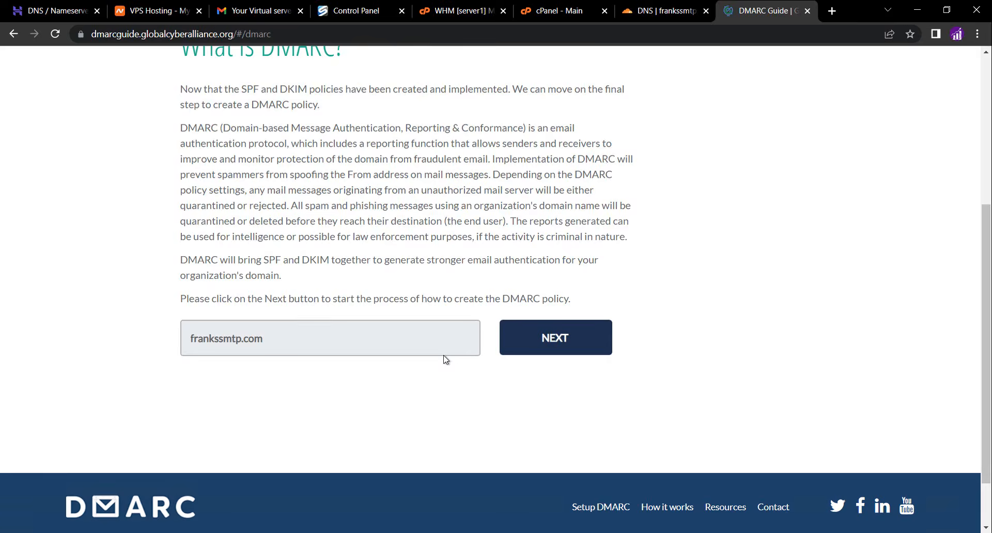
{"action": "left_click", "coordinate": [522, 333]}
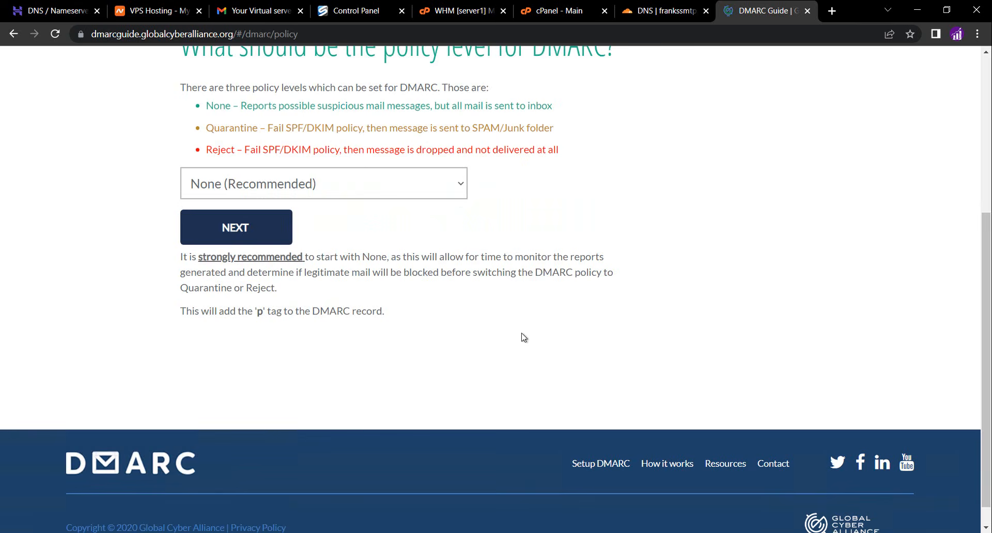
Set the DMARC policy level to Reject and continue to the next step
{"action": "left_click", "coordinate": [371, 194]}
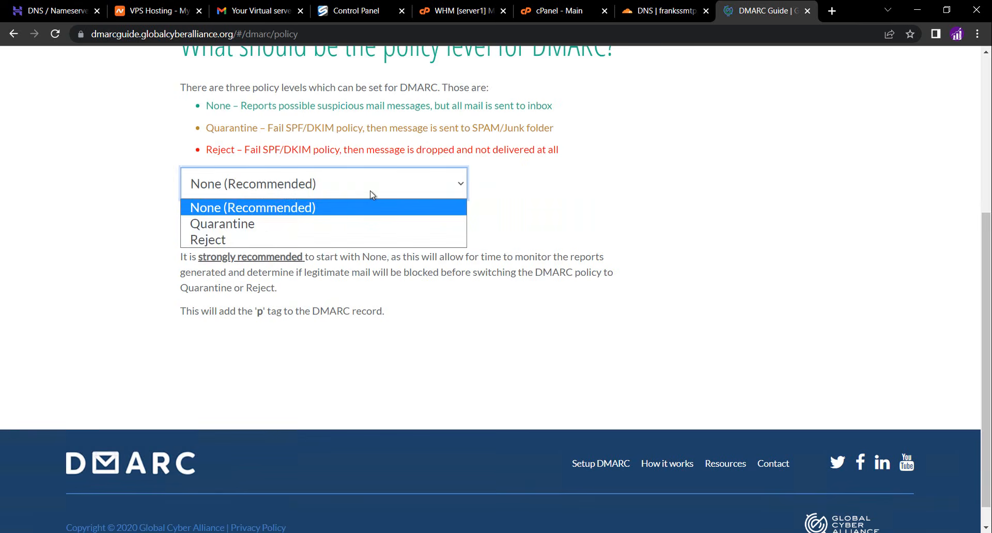
{"action": "left_click", "coordinate": [293, 238]}
{"action": "left_click", "coordinate": [254, 230]}
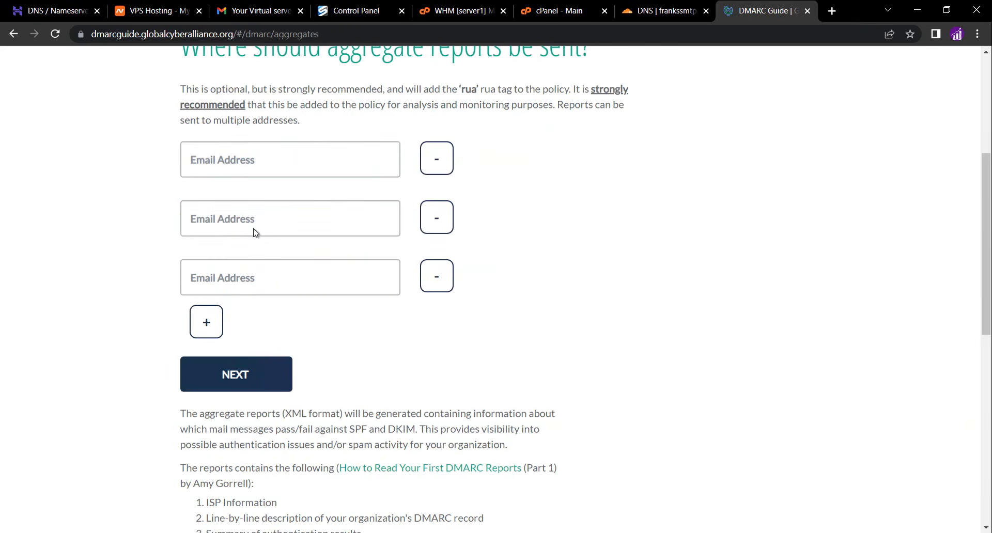
Skip the aggregate and forensic report addresses and set the subdomain policy to Reject
{"action": "left_click", "coordinate": [235, 372]}
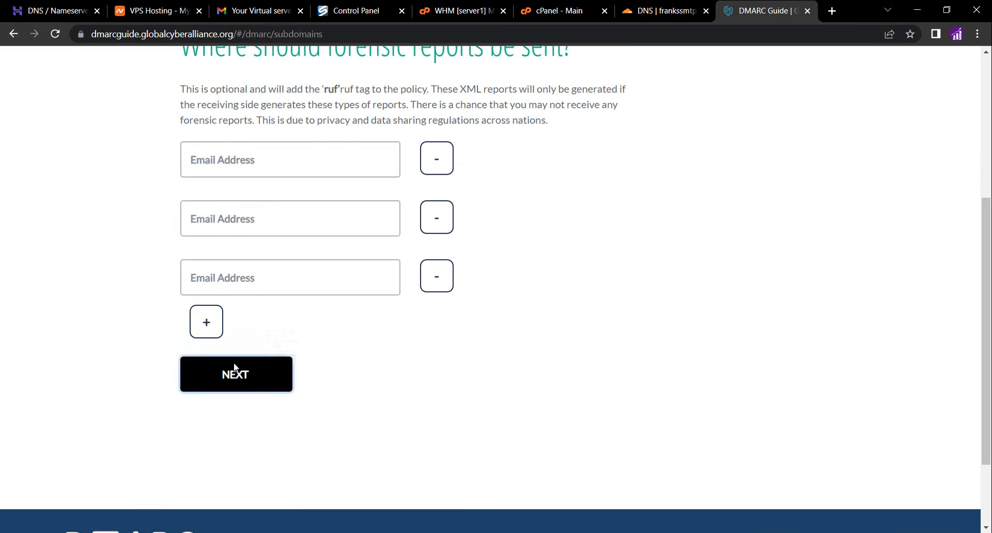
{"action": "left_click", "coordinate": [363, 156]}
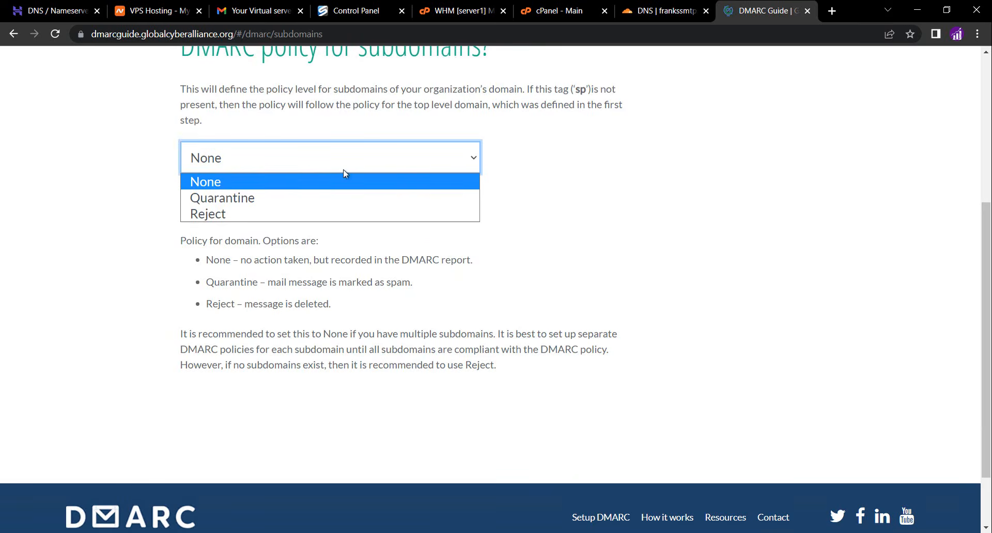
{"action": "left_click", "coordinate": [279, 214]}
{"action": "left_click", "coordinate": [277, 205]}
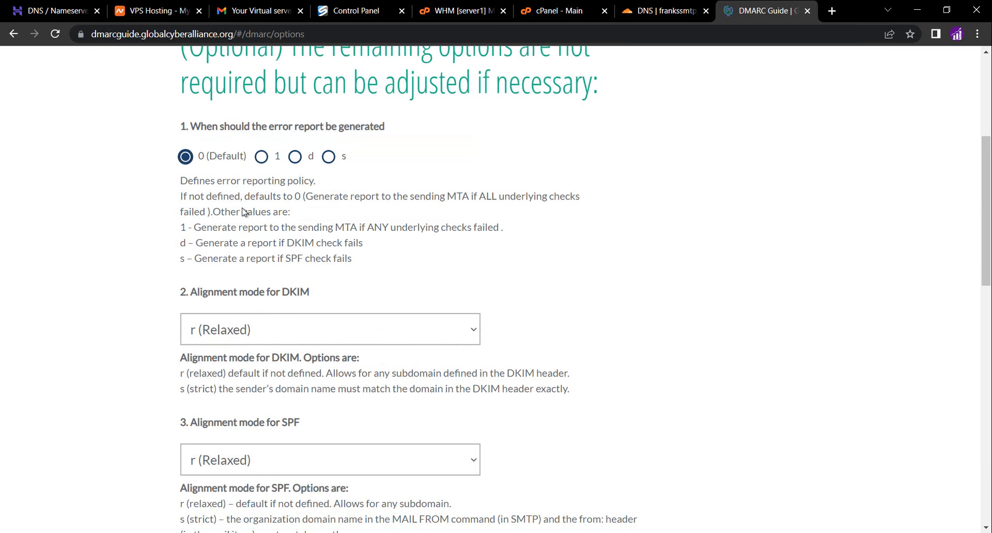
Set both the DKIM and SPF alignment modes to Strict and finish the DMARC guide
{"action": "left_click", "coordinate": [285, 330]}
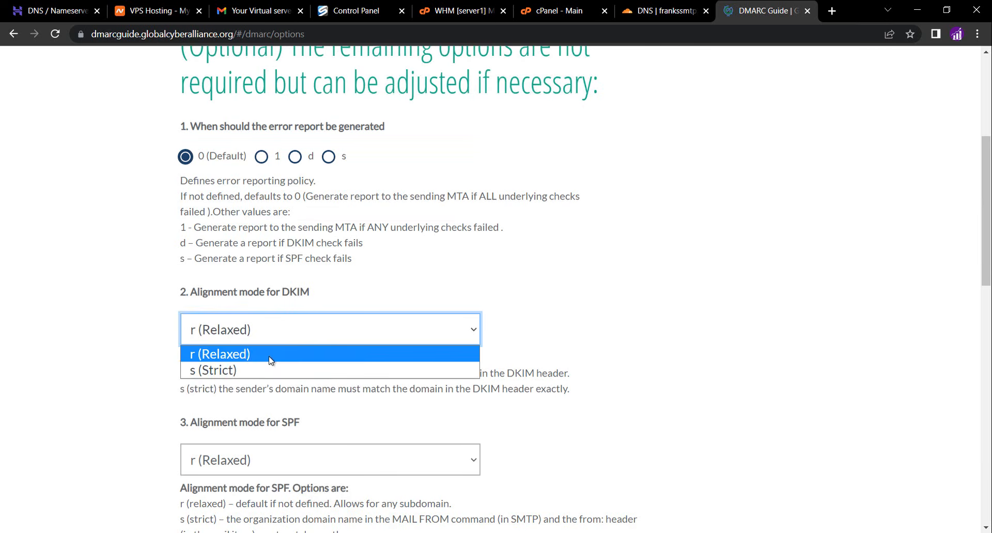
{"action": "left_click", "coordinate": [262, 370]}
{"action": "scroll", "coordinate": [263, 370], "scroll_direction": "down", "scroll_amount": 2}
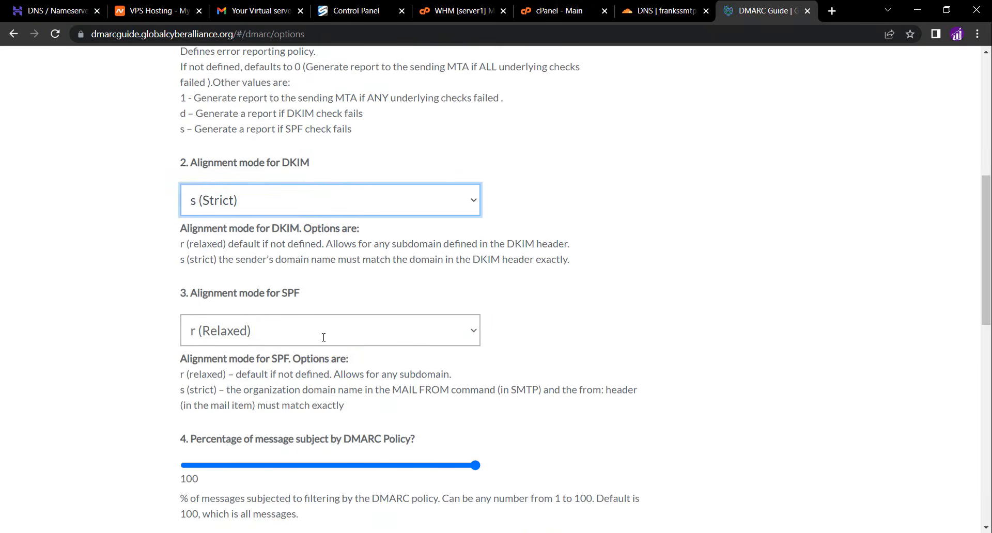
{"action": "left_click", "coordinate": [326, 338]}
{"action": "left_click", "coordinate": [287, 367]}
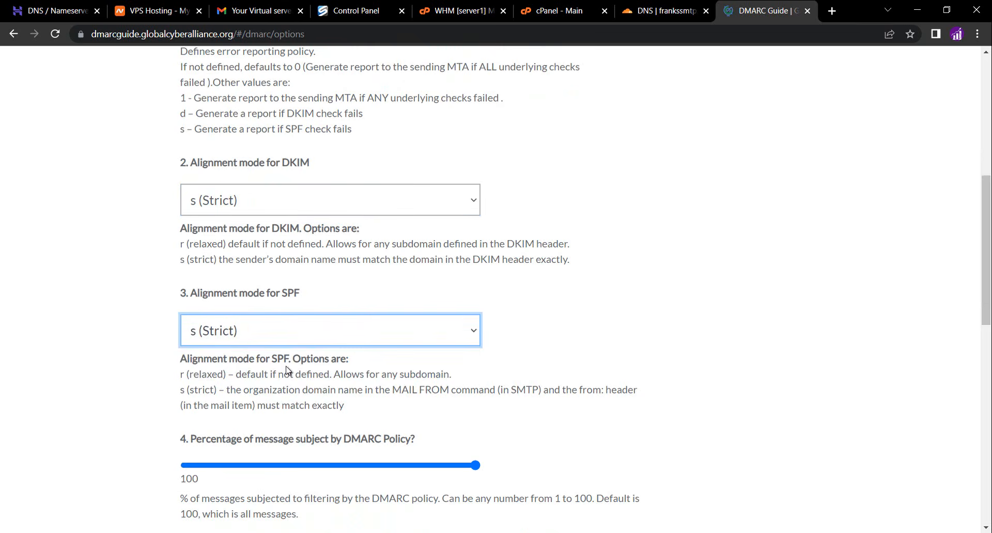
{"action": "scroll", "coordinate": [288, 370], "scroll_direction": "down", "scroll_amount": 8}
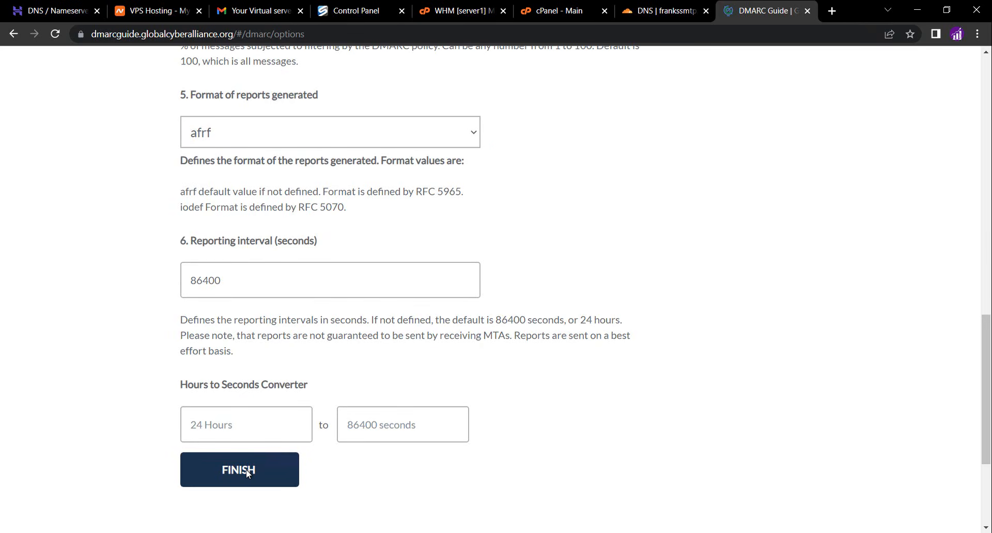
{"action": "left_click", "coordinate": [246, 470]}
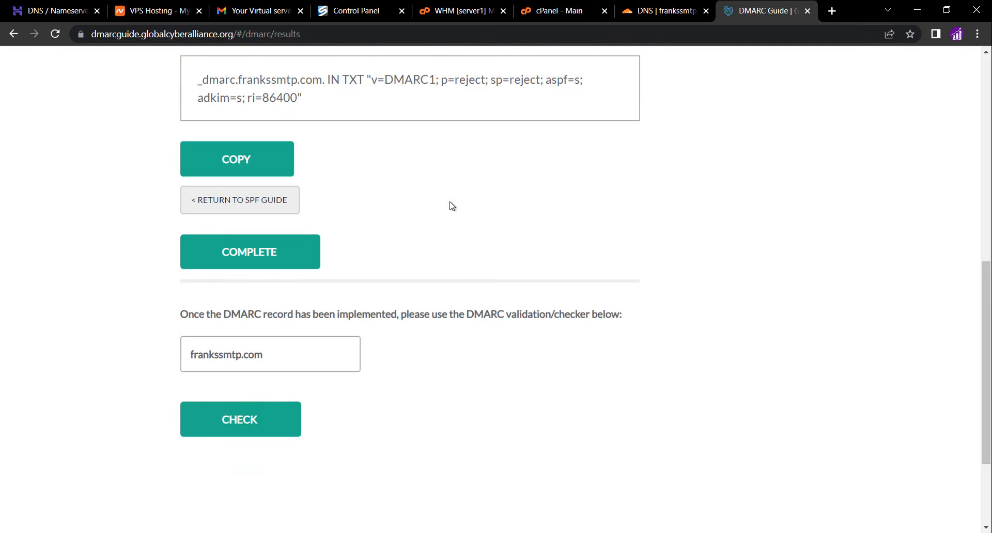
Copy the _dmarc host name from the generated DMARC record
{"action": "scroll", "coordinate": [452, 205], "scroll_direction": "up", "scroll_amount": 3}
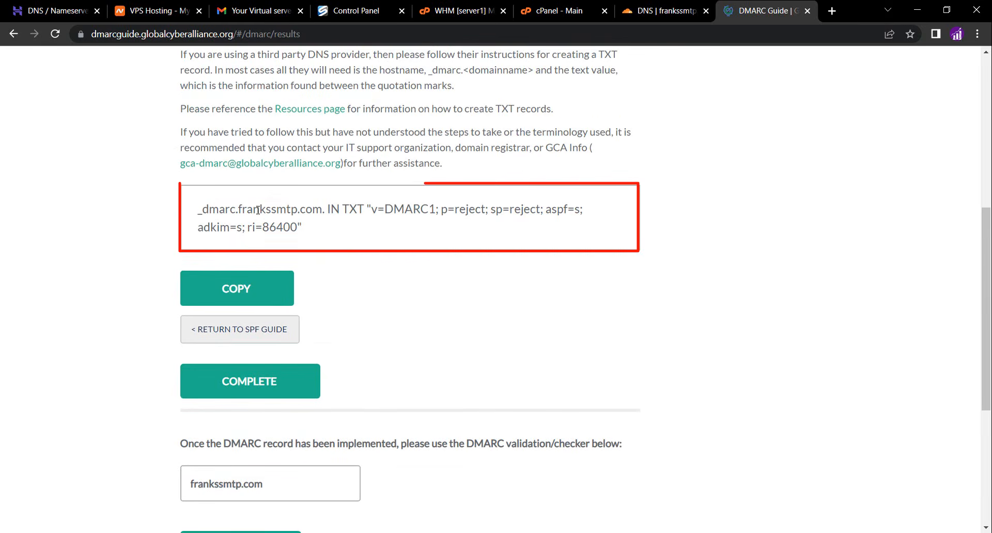
{"action": "left_click_drag", "start_coordinate": [236, 209], "coordinate": [188, 211]}
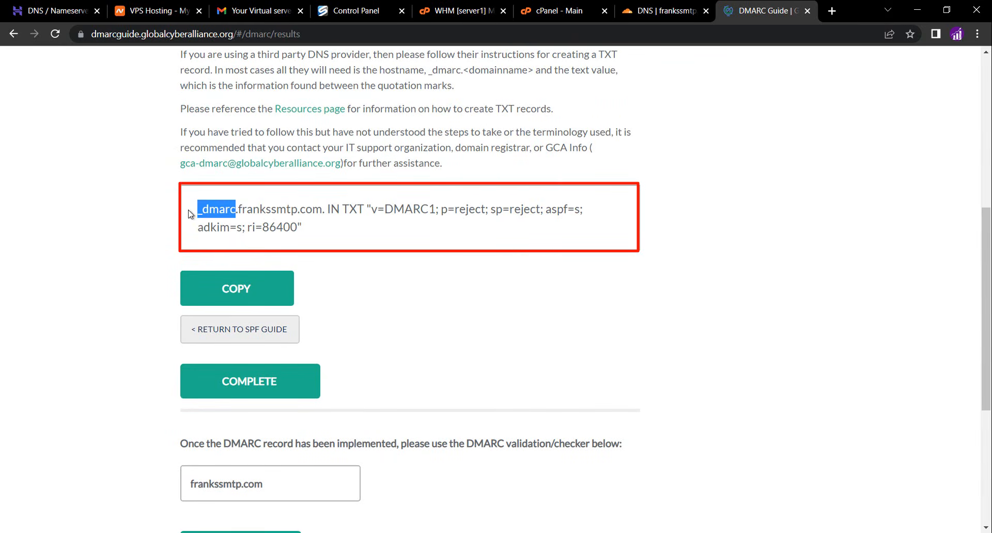
{"action": "right_click", "coordinate": [220, 213]}
{"action": "left_click", "coordinate": [234, 223]}
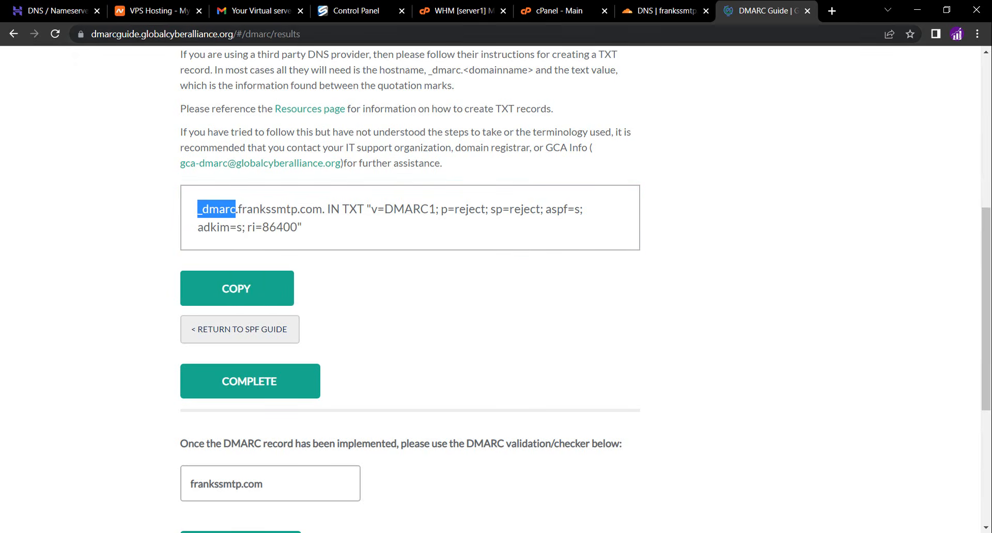
Start a new TXT record in the Cloudflare DNS for frankssmtp.com and paste _dmarc as its name
{"action": "left_click", "coordinate": [659, 10]}
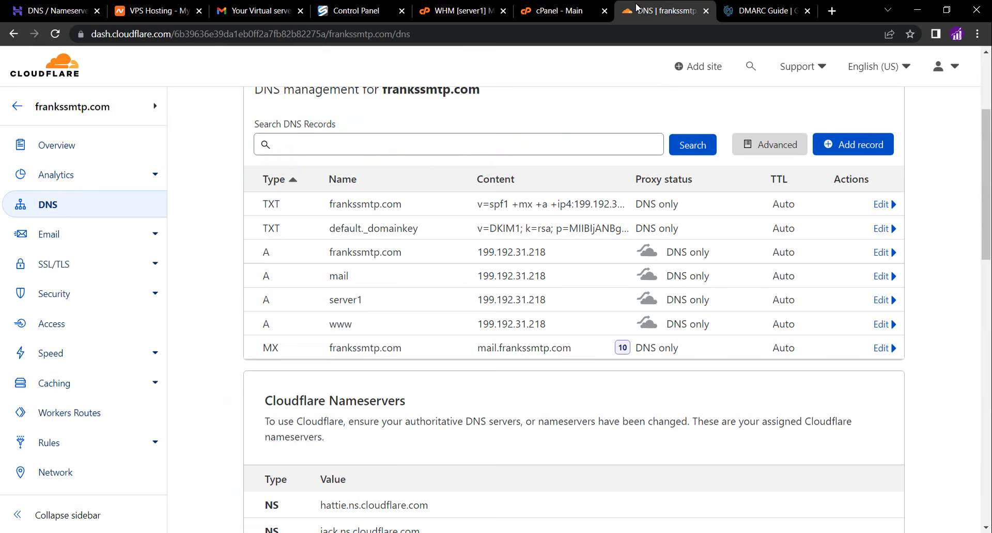
{"action": "left_click", "coordinate": [822, 145]}
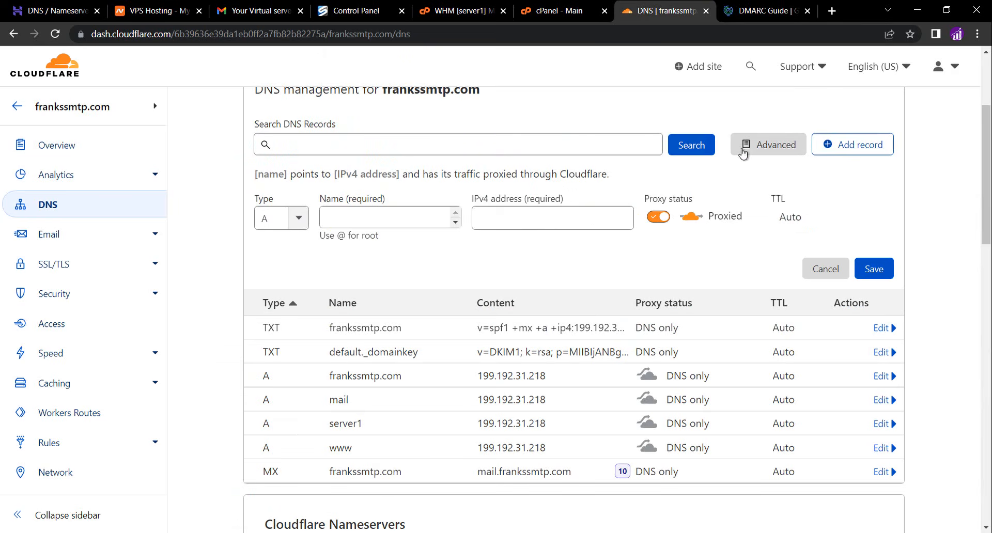
{"action": "left_click", "coordinate": [277, 218]}
{"action": "type", "text": "txt"}
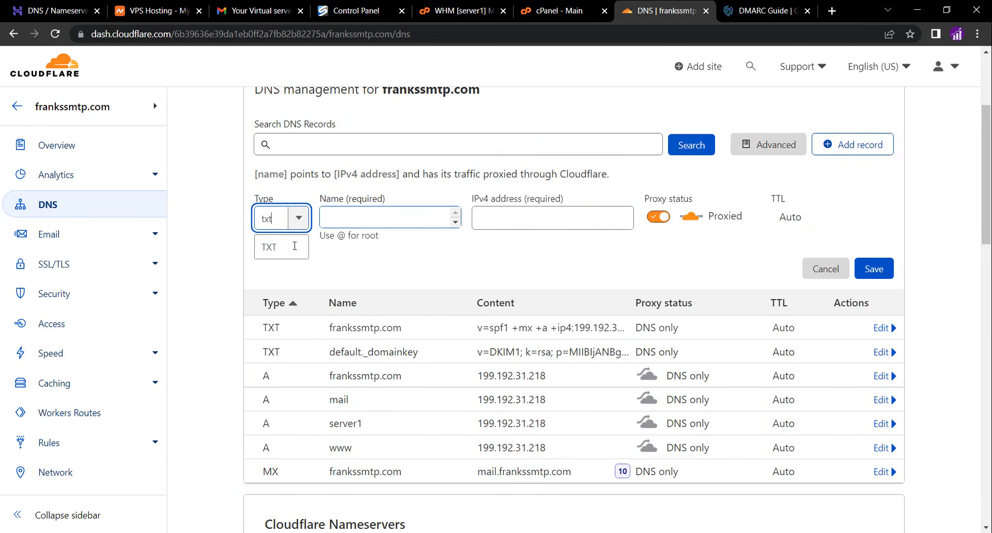
{"action": "left_click", "coordinate": [281, 248]}
{"action": "left_click", "coordinate": [359, 220]}
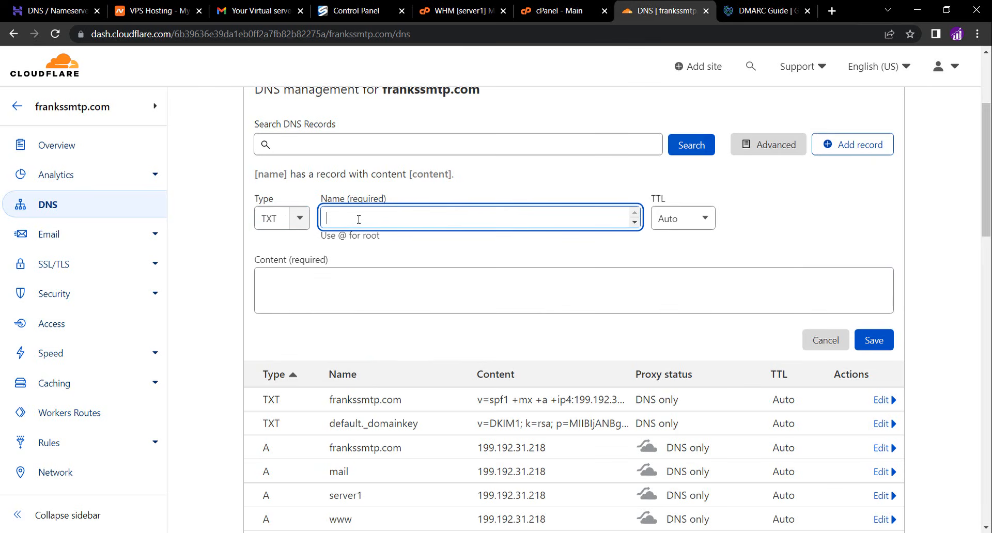
{"action": "key", "text": "ctrl+v"}
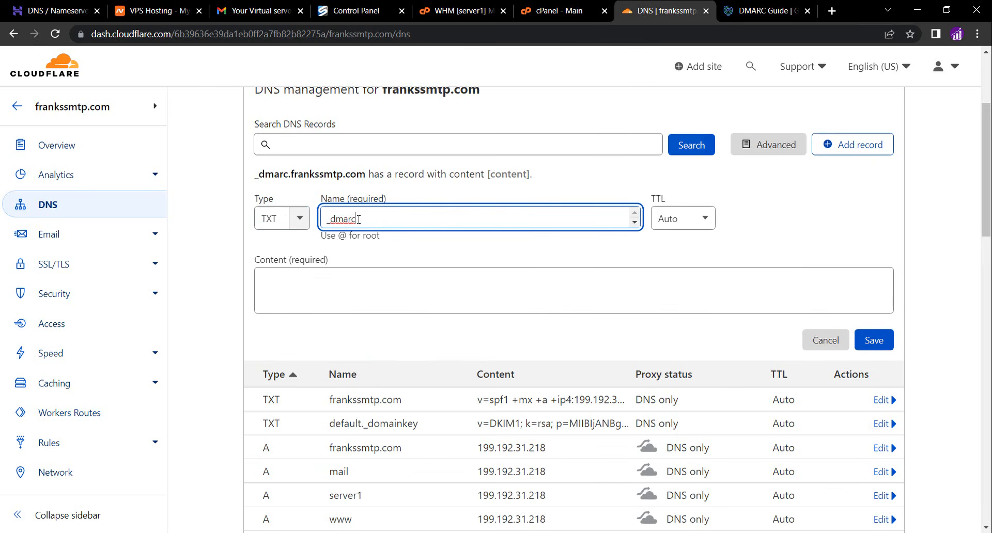
{"action": "left_click", "coordinate": [383, 255]}
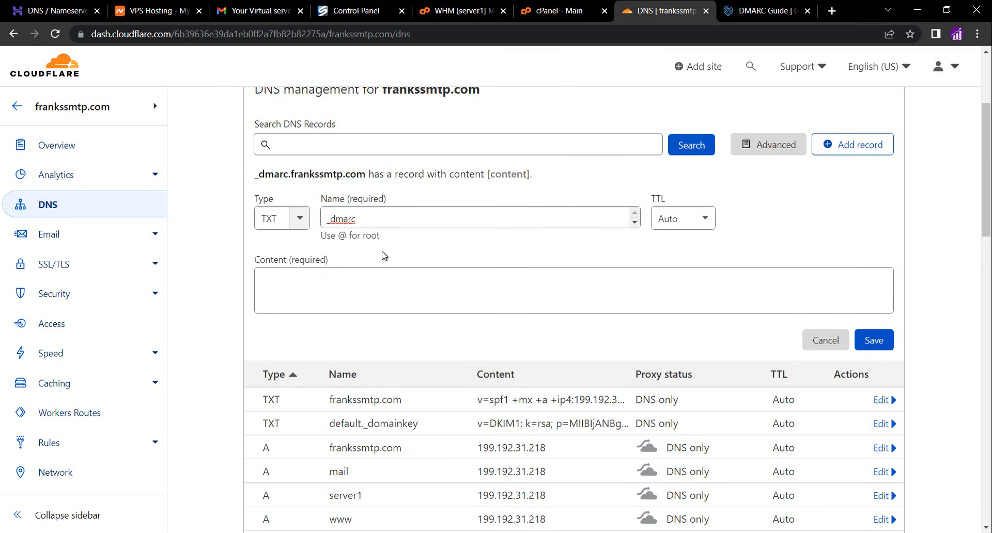
Copy the DMARC record value from v=DMARC1 through ri=86400 in the guide
{"action": "left_click", "coordinate": [571, 17]}
{"action": "left_click", "coordinate": [758, 12]}
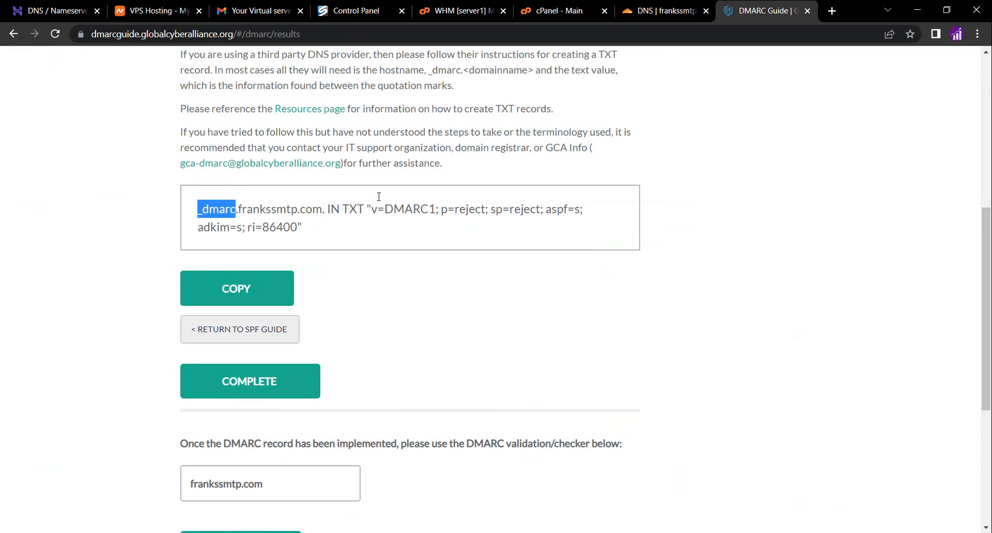
{"action": "left_click_drag", "start_coordinate": [371, 211], "coordinate": [300, 228]}
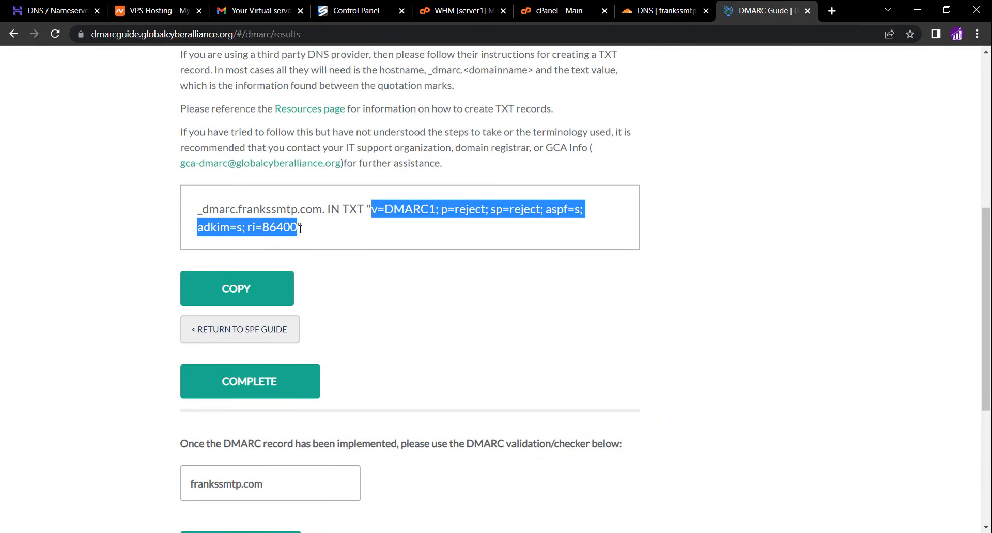
{"action": "right_click", "coordinate": [281, 225]}
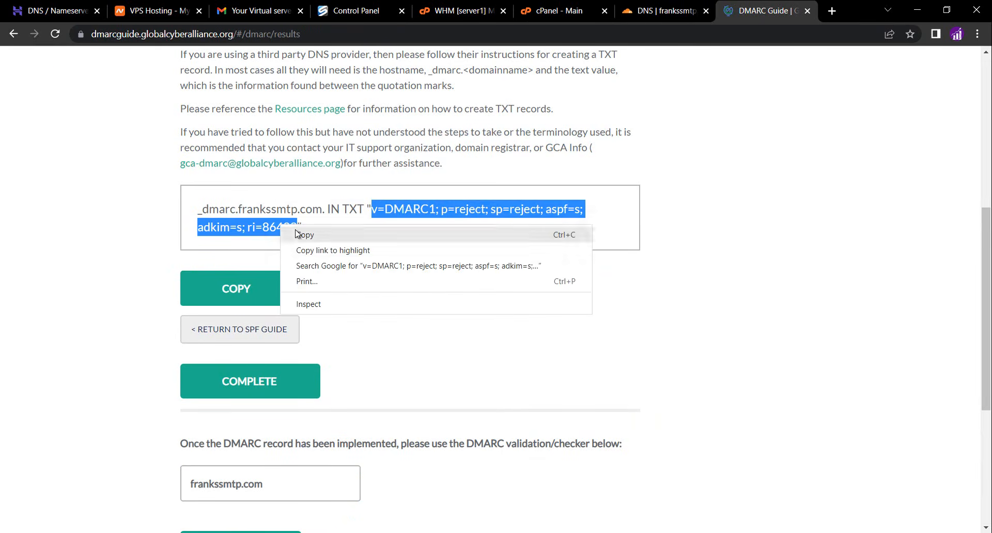
{"action": "left_click", "coordinate": [295, 233]}
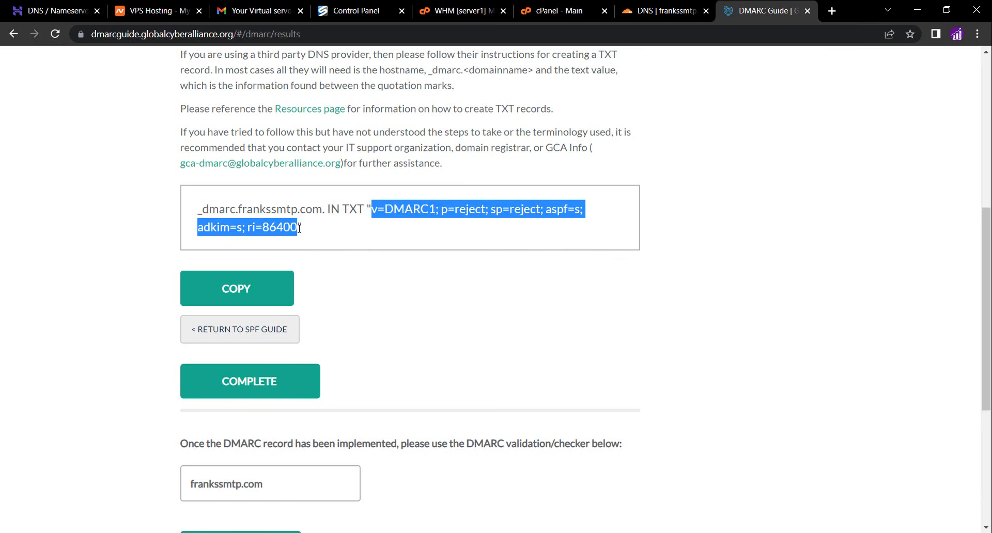
Paste the DMARC value into the TXT record's content and save the record
{"action": "left_click", "coordinate": [653, 11]}
{"action": "left_click", "coordinate": [418, 297]}
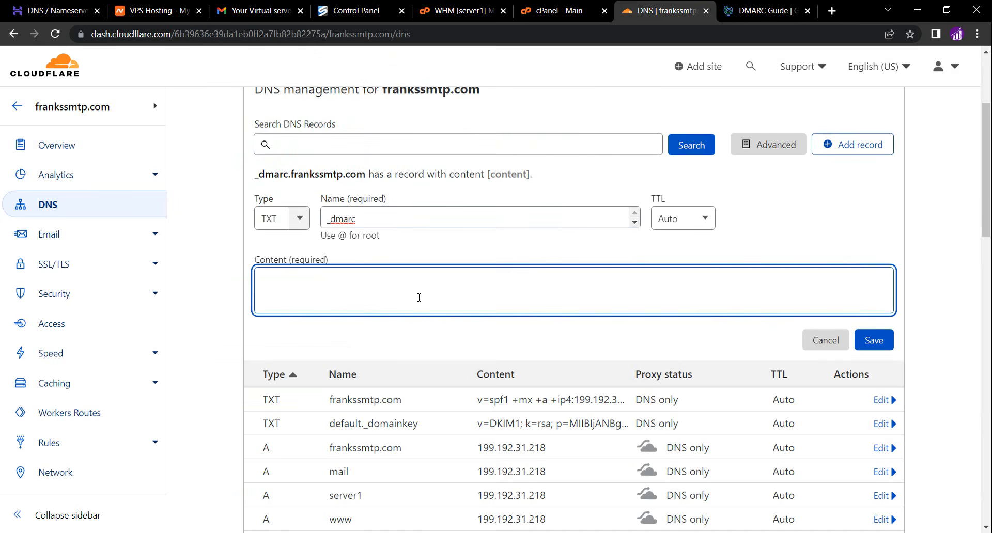
{"action": "key", "text": "ctrl+v"}
{"action": "left_click", "coordinate": [887, 342]}
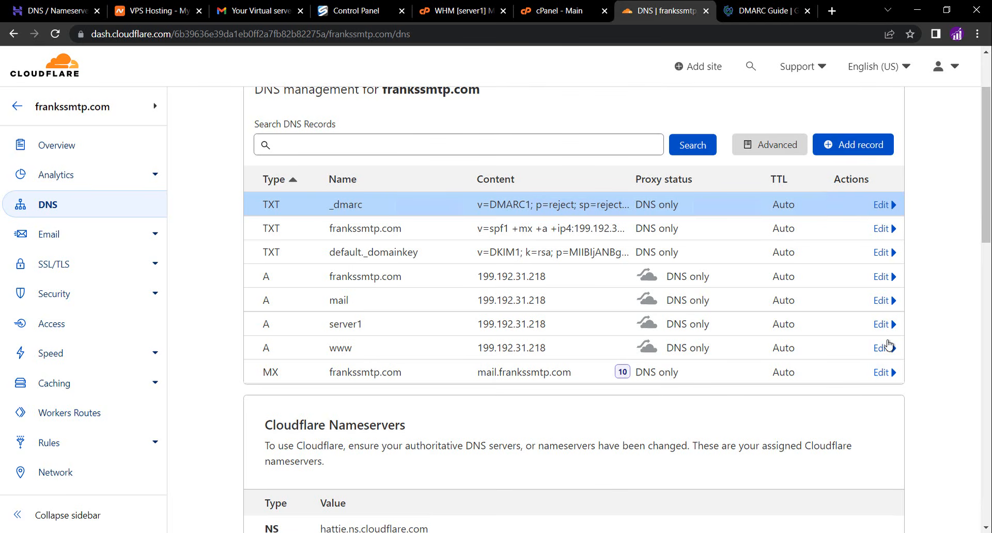
{"action": "left_click", "coordinate": [532, 14]}
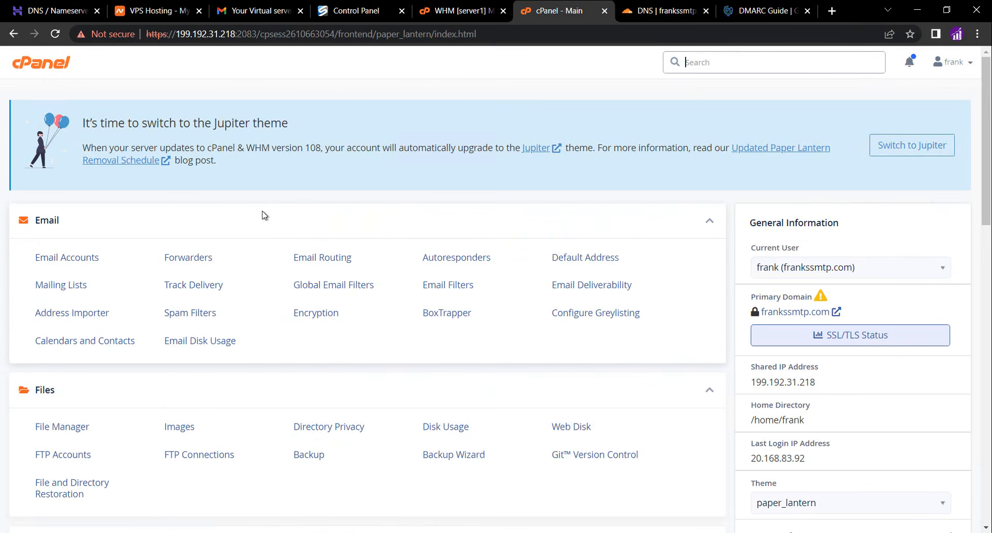
{"action": "left_click", "coordinate": [81, 260]}
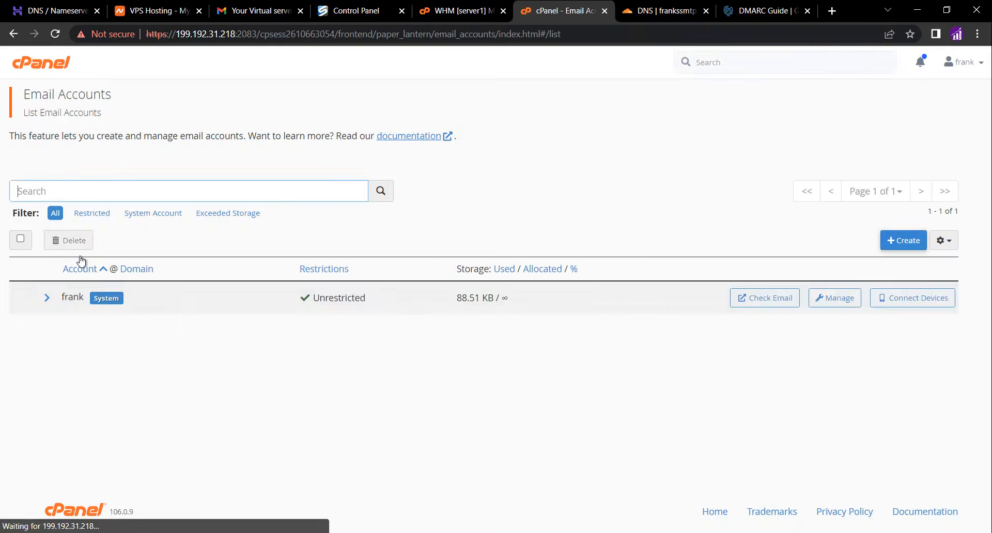
{"action": "left_click", "coordinate": [898, 242]}
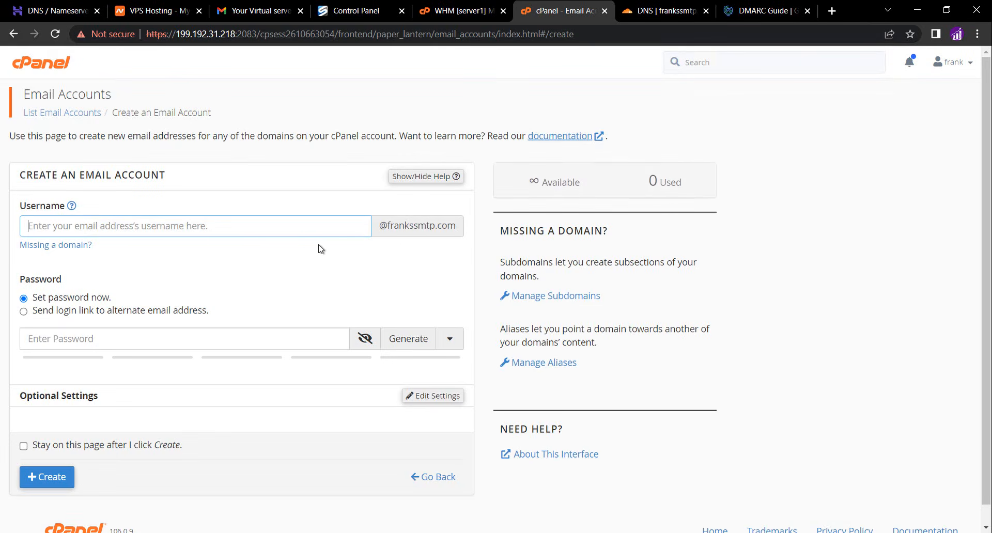
{"action": "type", "text": "admin"}
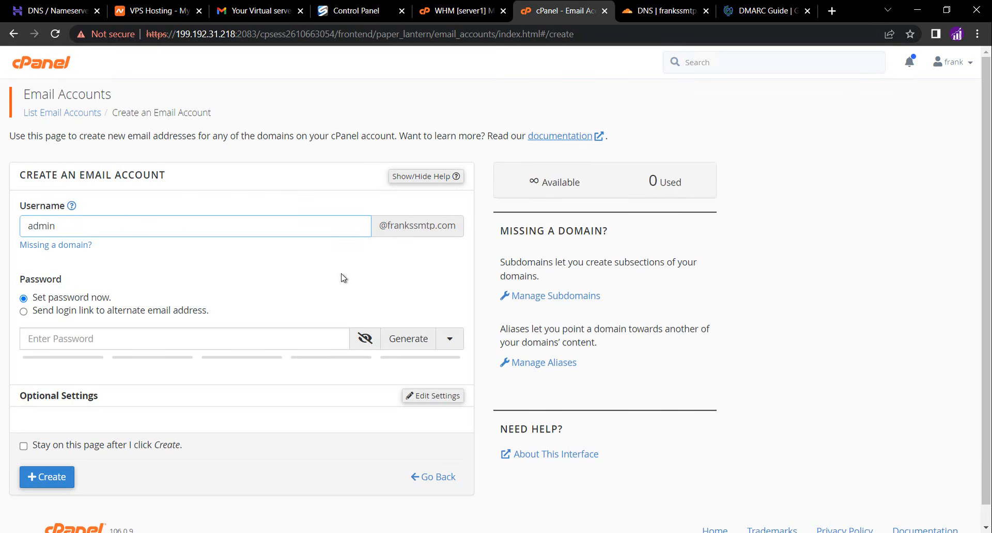
{"action": "left_click", "coordinate": [408, 340]}
{"action": "left_click", "coordinate": [68, 489]}
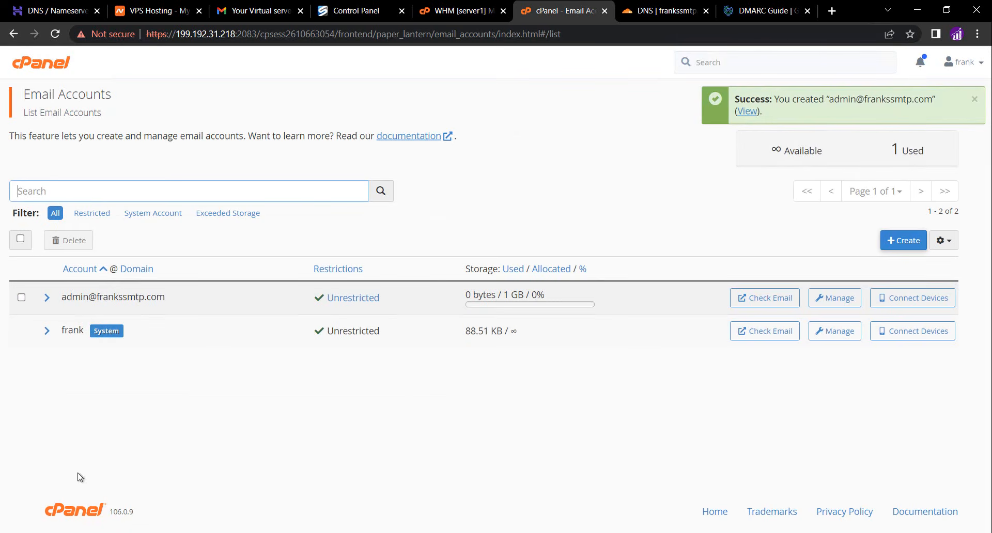
{"action": "left_click", "coordinate": [894, 239]}
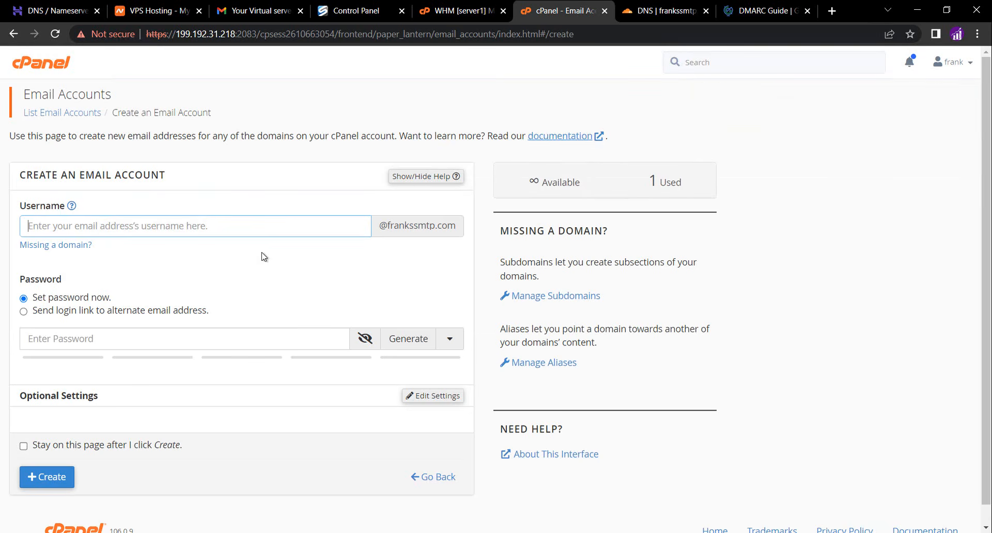
{"action": "type", "text": "info"}
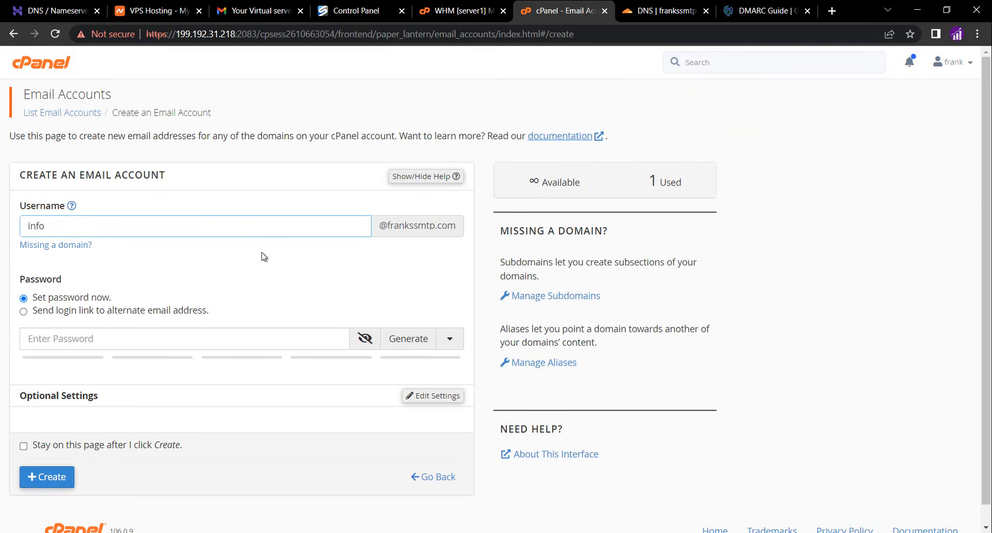
{"action": "left_click", "coordinate": [251, 262]}
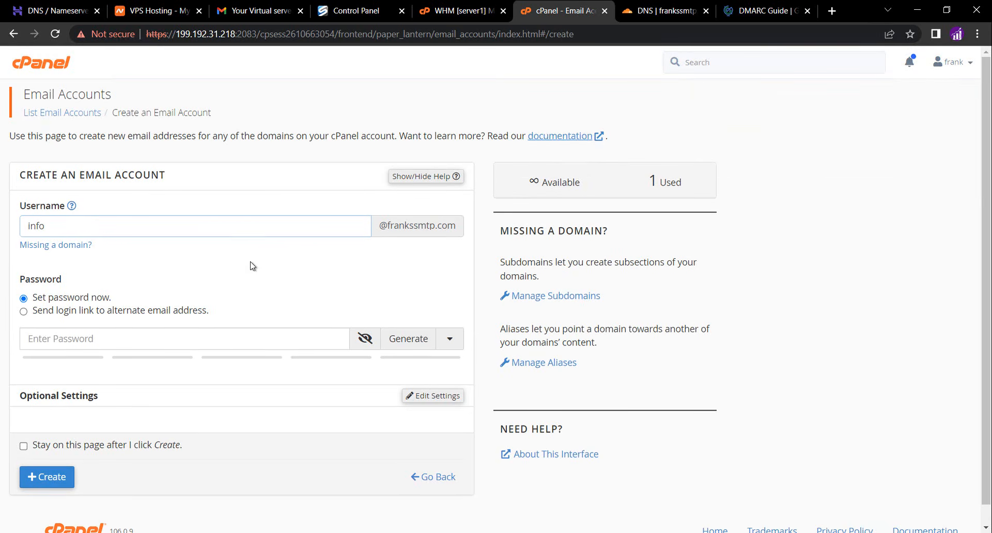
{"action": "left_click", "coordinate": [356, 342]}
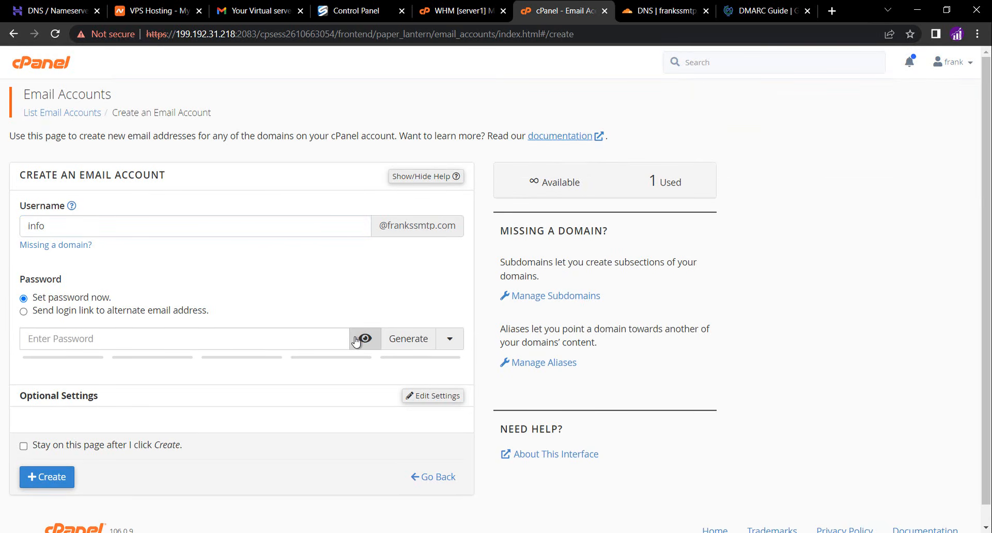
{"action": "left_click", "coordinate": [408, 339]}
{"action": "scroll", "coordinate": [248, 301], "scroll_direction": "down", "scroll_amount": 1}
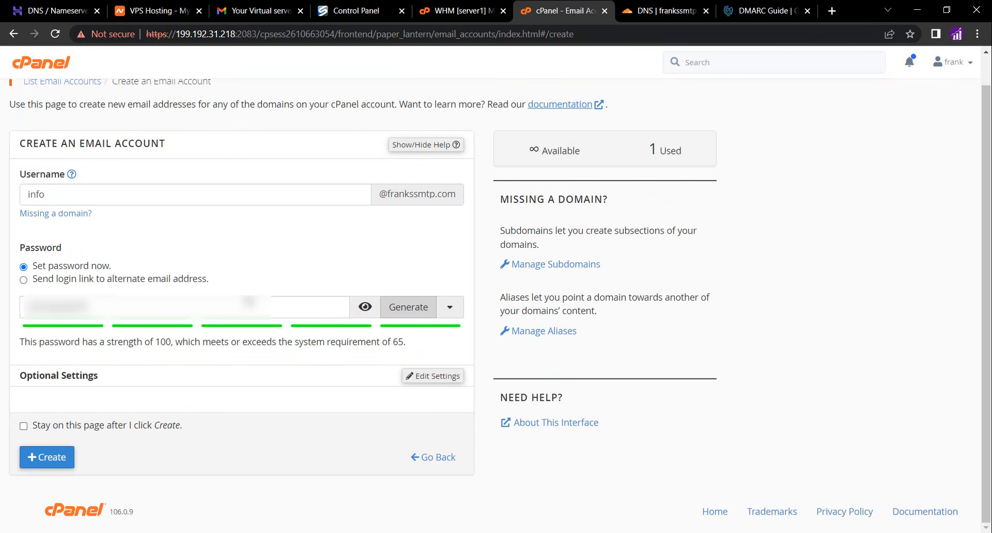
{"action": "left_click", "coordinate": [66, 458]}
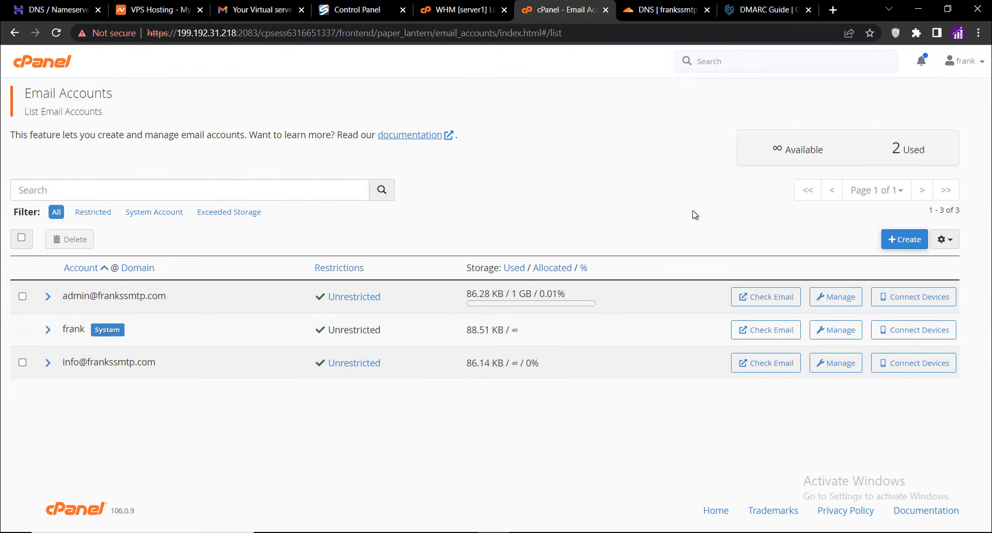
{"action": "left_click", "coordinate": [763, 365]}
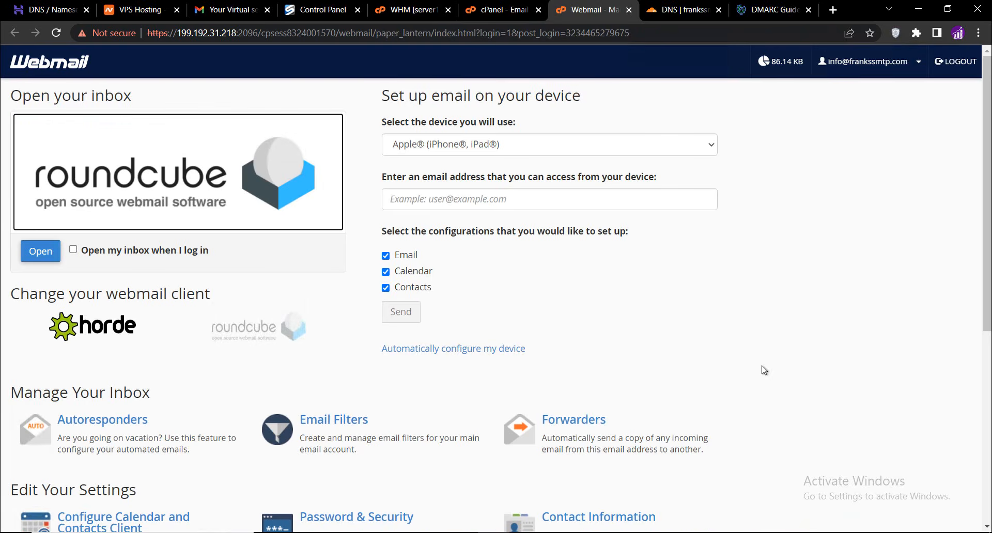
Open the Roundcube inbox, then load mail-tester.com in a new tab and copy its test address
{"action": "left_click", "coordinate": [42, 251]}
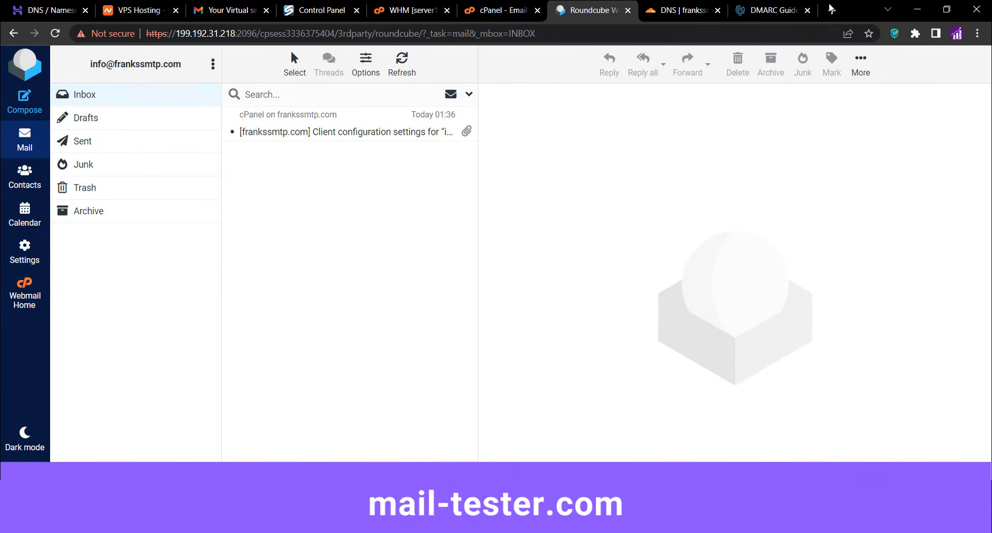
{"action": "left_click", "coordinate": [831, 10]}
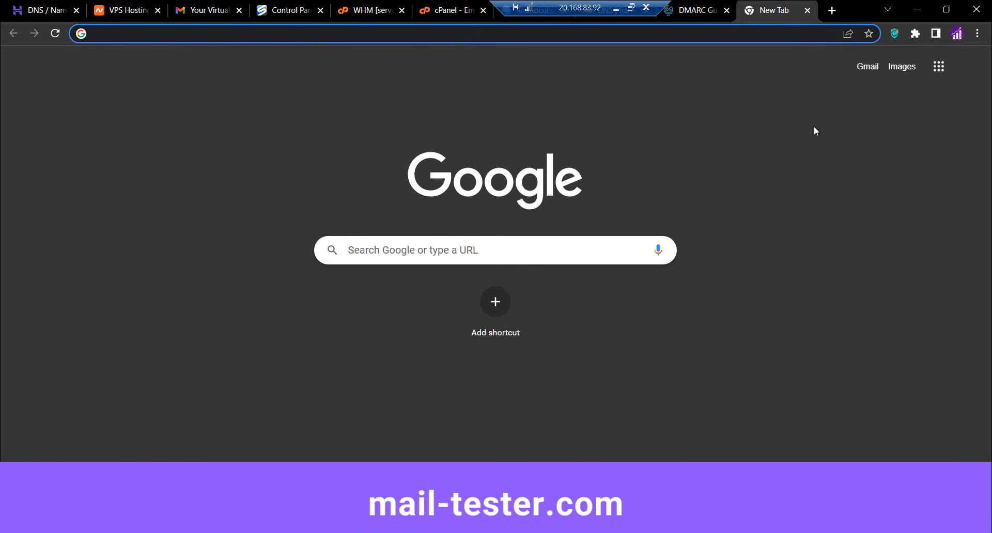
{"action": "left_click", "coordinate": [765, 35]}
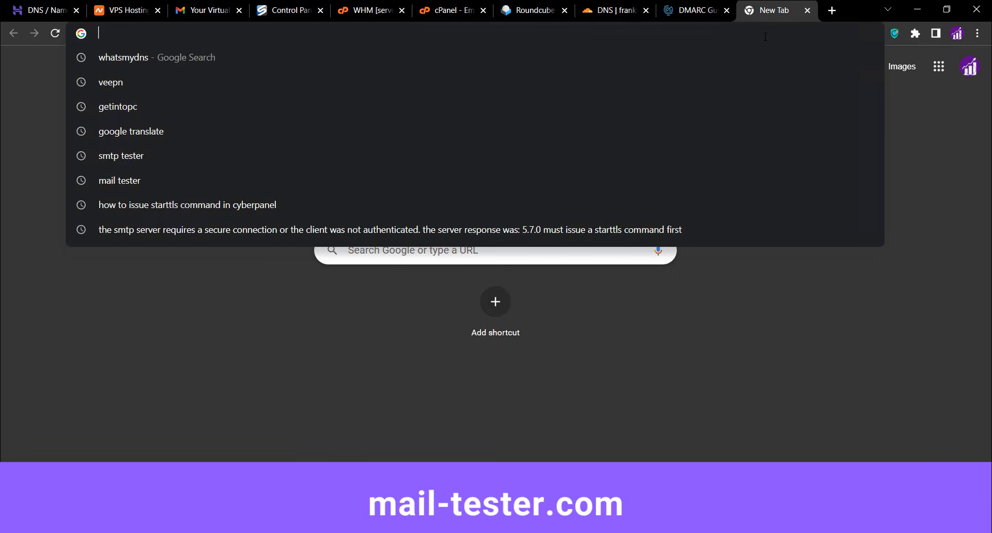
{"action": "type", "text": "mail-"}
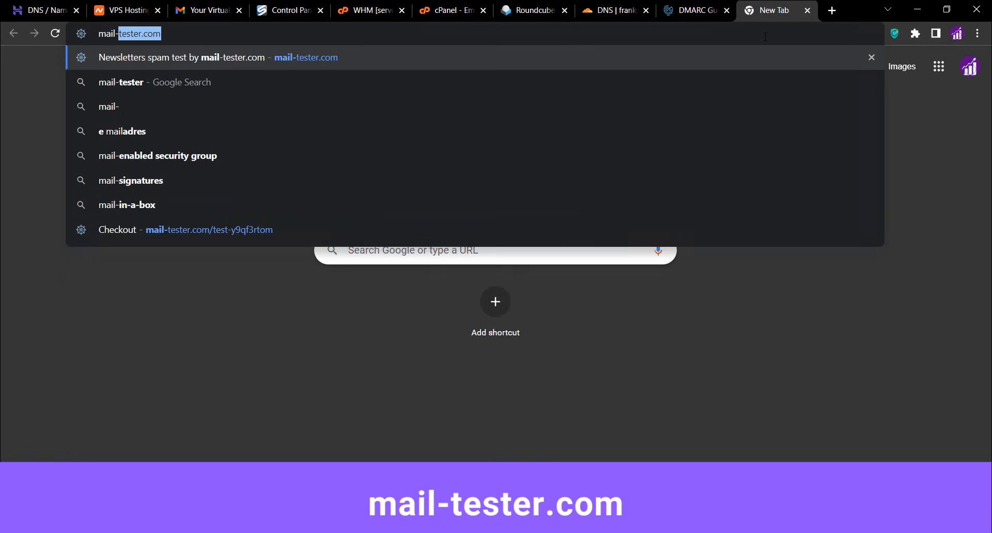
{"action": "key", "text": "Return"}
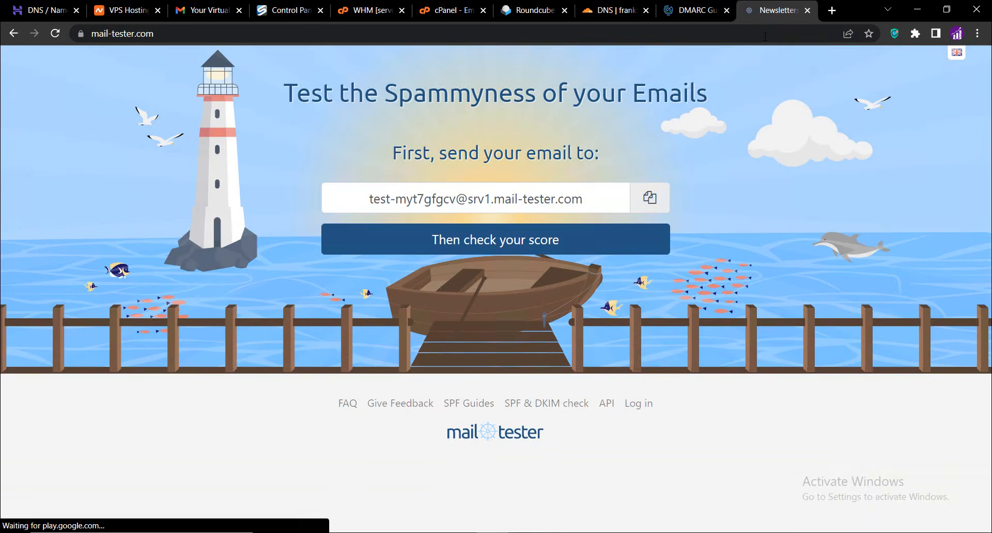
{"action": "left_click", "coordinate": [650, 203]}
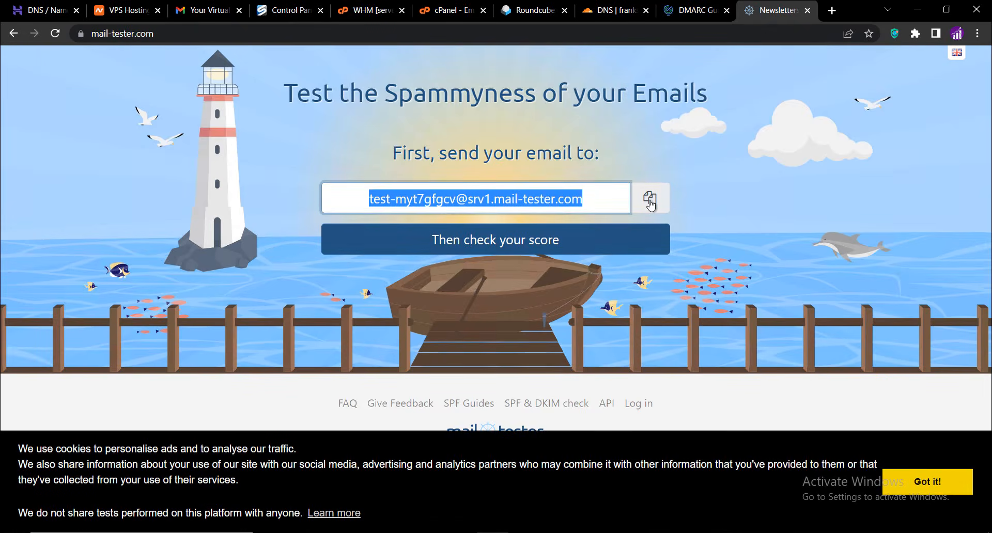
Compose and send an email to the mail-tester address with subject Welcome and body "Hello, this is a test email"
{"action": "left_click", "coordinate": [527, 10]}
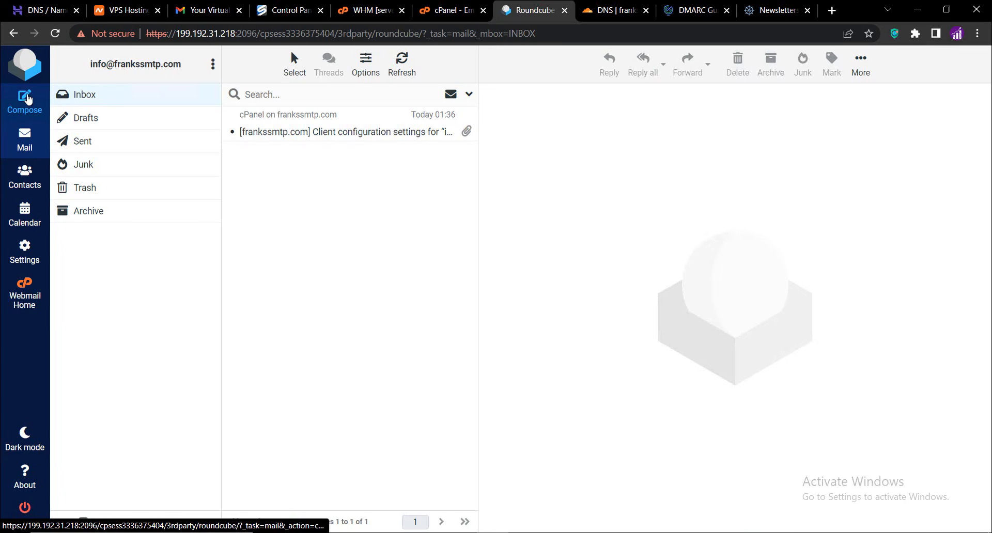
{"action": "left_click", "coordinate": [27, 98]}
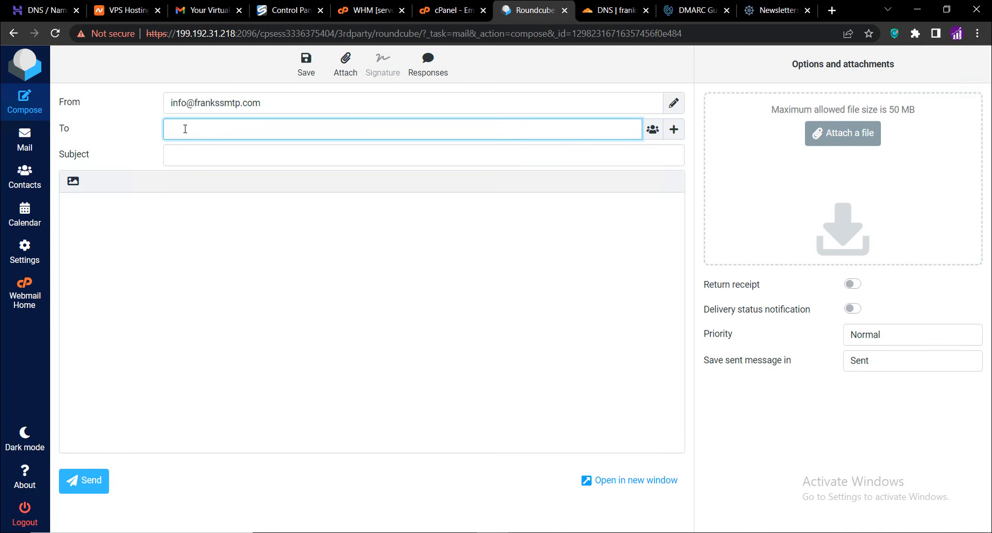
{"action": "key", "text": "ctrl+v"}
{"action": "left_click", "coordinate": [188, 152]}
{"action": "type", "text": "We"}
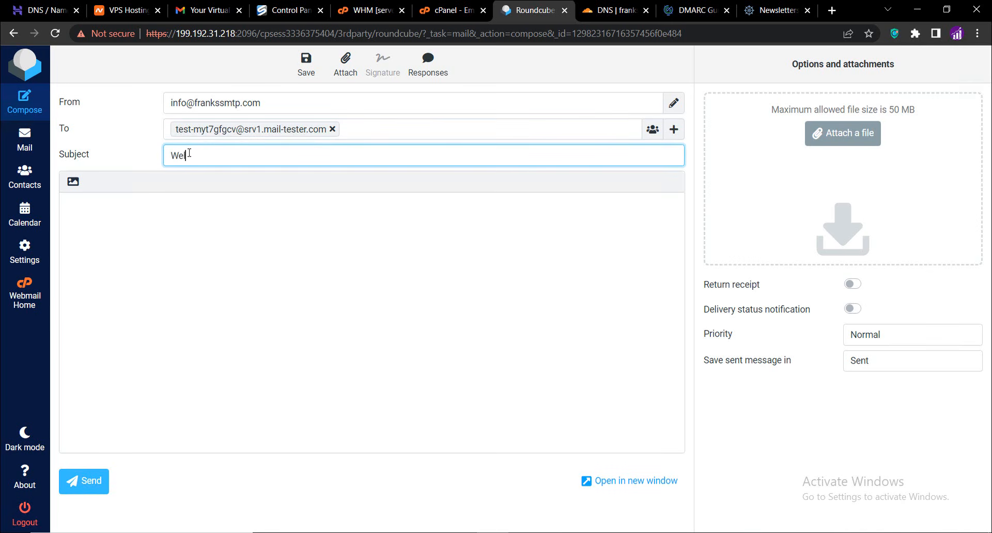
{"action": "type", "text": "lcome"}
{"action": "key", "text": "Tab"}
{"action": "type", "text": "Hello, "}
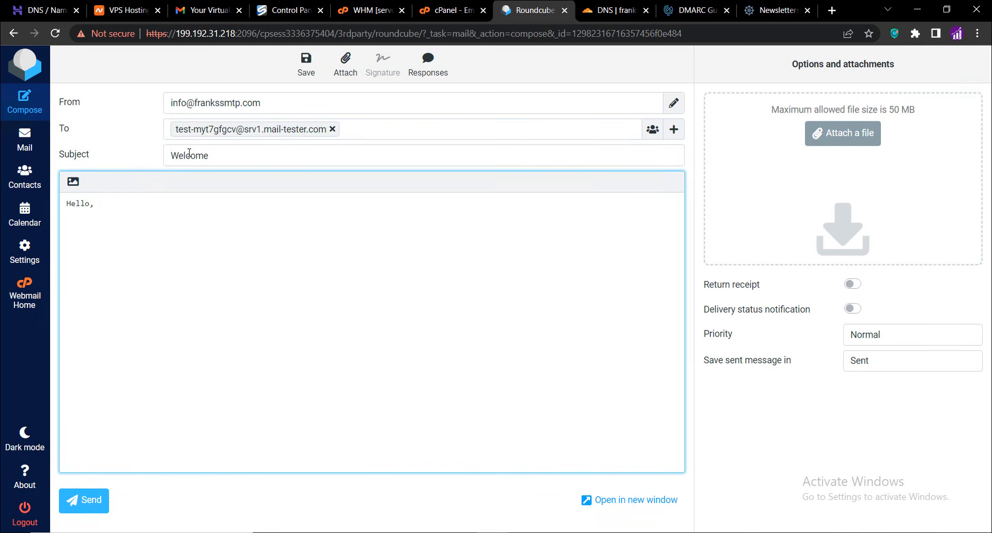
{"action": "type", "text": "this is a test email"}
{"action": "left_click", "coordinate": [93, 497]}
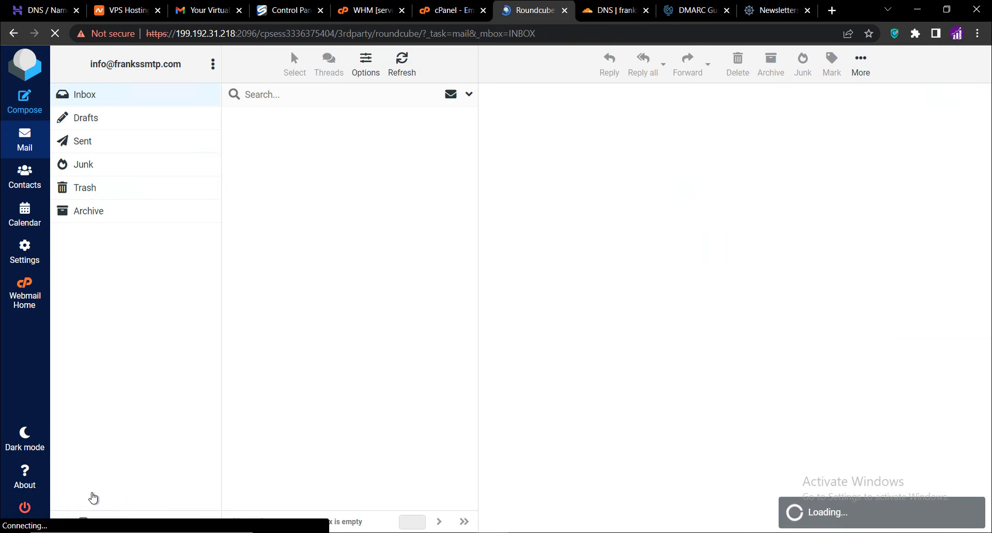
Check the spam test score for the sent email on mail-tester.com
{"action": "left_click", "coordinate": [781, 11]}
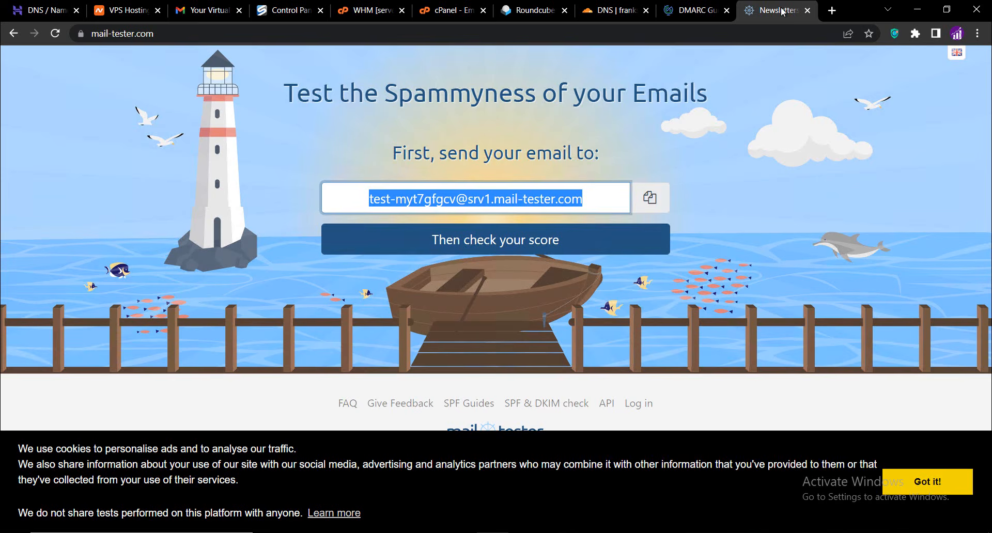
{"action": "left_click", "coordinate": [512, 244]}
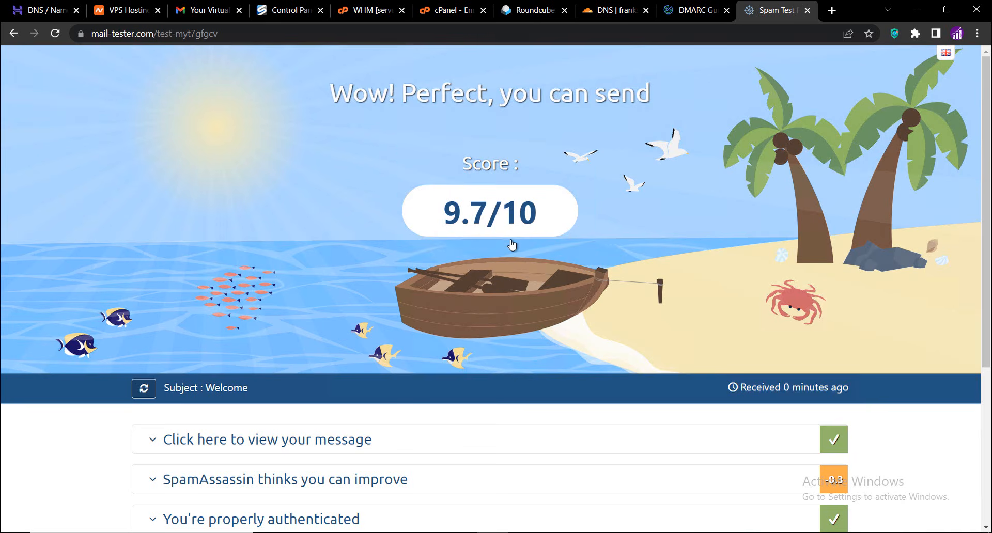
Close the mail-tester and Roundcube tabs and return to the cPanel email accounts list
{"action": "left_click", "coordinate": [808, 11]}
{"action": "left_click", "coordinate": [610, 11]}
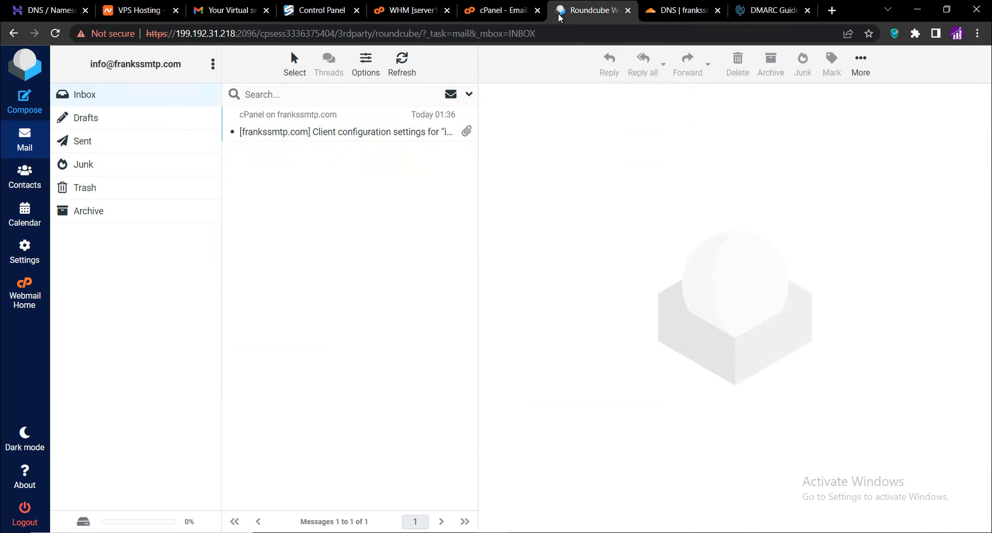
{"action": "left_click", "coordinate": [630, 11]}
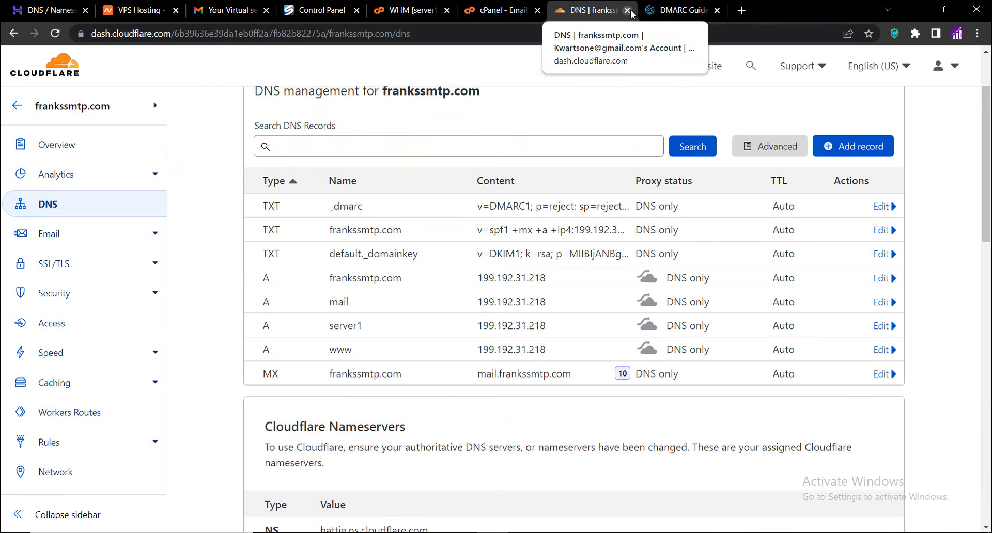
{"action": "left_click", "coordinate": [507, 13]}
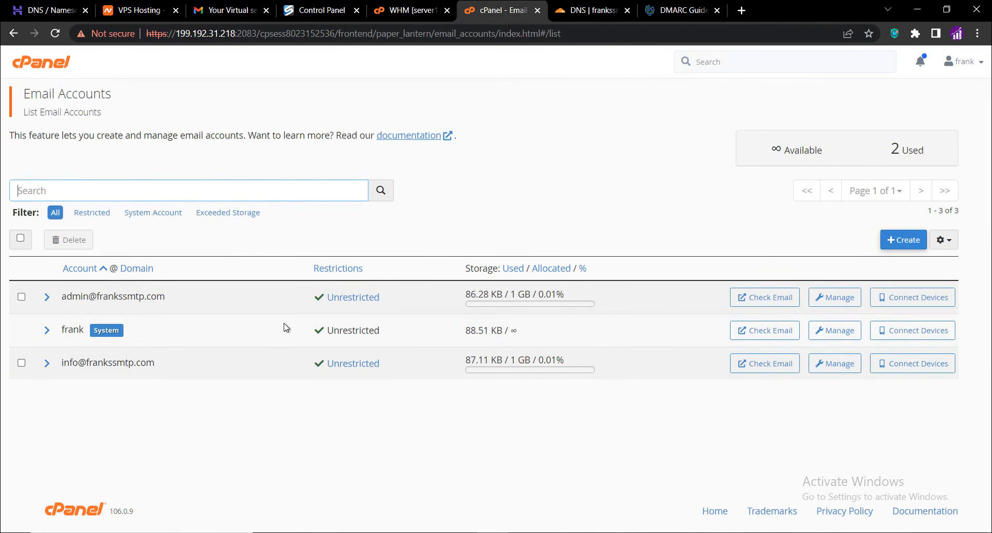
{"action": "left_click", "coordinate": [267, 424]}
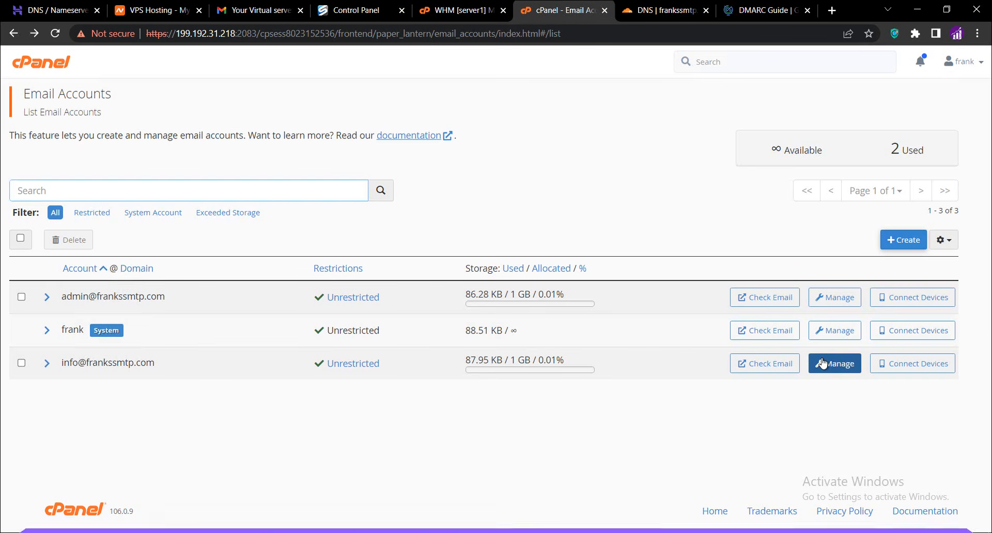
{"action": "left_click", "coordinate": [823, 364]}
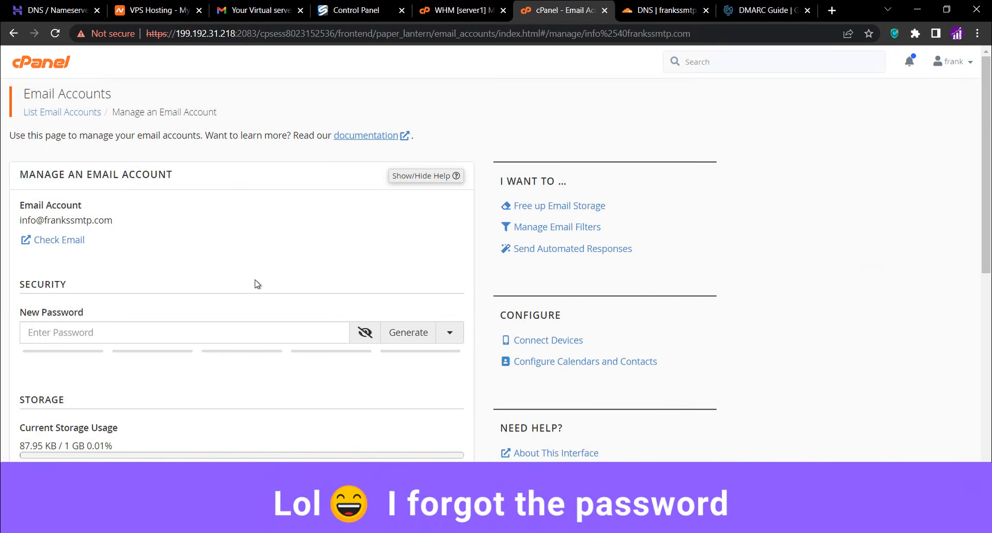
{"action": "left_click", "coordinate": [218, 333]}
{"action": "type", "text": "••••••"}
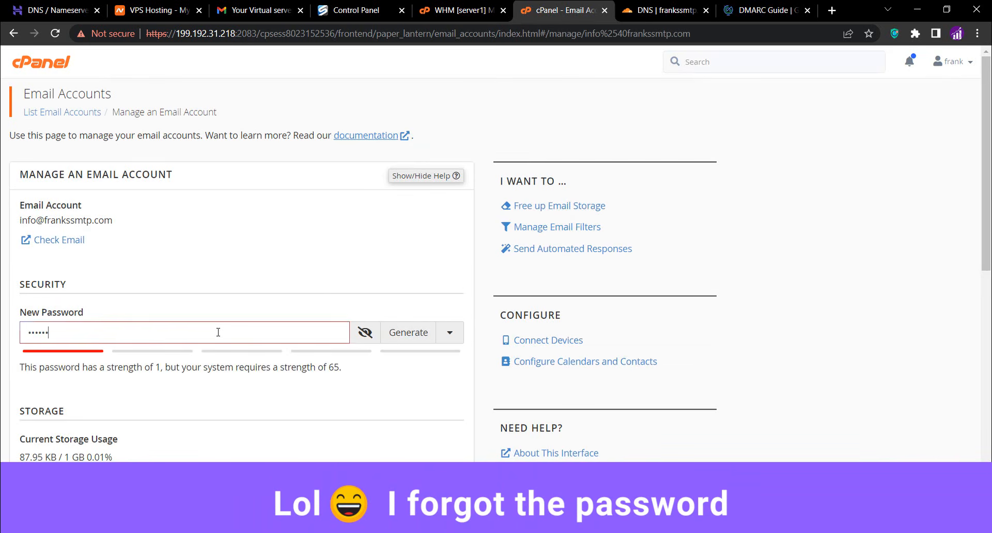
{"action": "type", "text": "••••"}
{"action": "key", "text": "BackSpace"}
{"action": "key", "text": "ctrl+a"}
{"action": "type", "text": "•••••••••"}
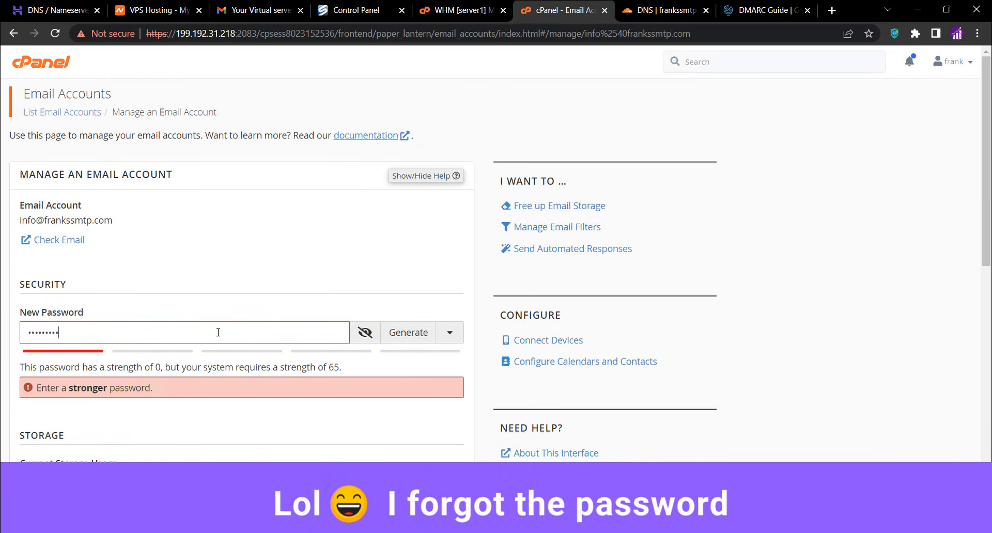
{"action": "type", "text": "••••••••"}
{"action": "scroll", "coordinate": [243, 406], "scroll_direction": "down", "scroll_amount": 8}
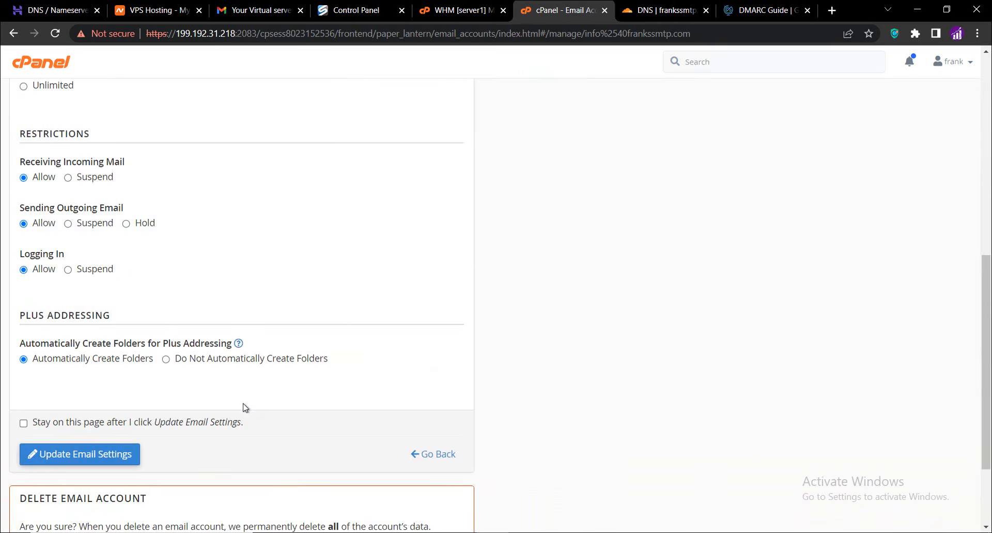
{"action": "scroll", "coordinate": [245, 407], "scroll_direction": "down", "scroll_amount": 3}
{"action": "left_click", "coordinate": [77, 335]}
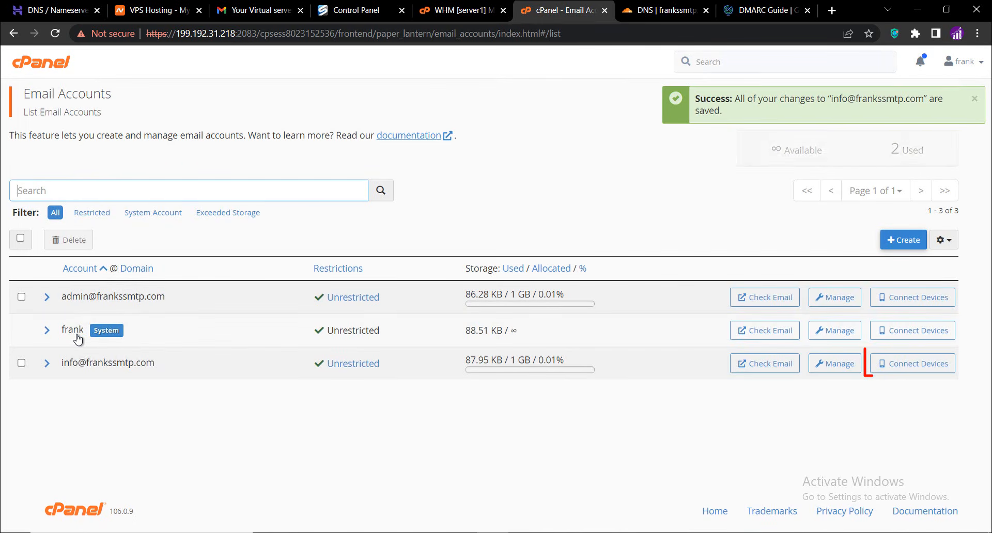
{"action": "left_click", "coordinate": [892, 372]}
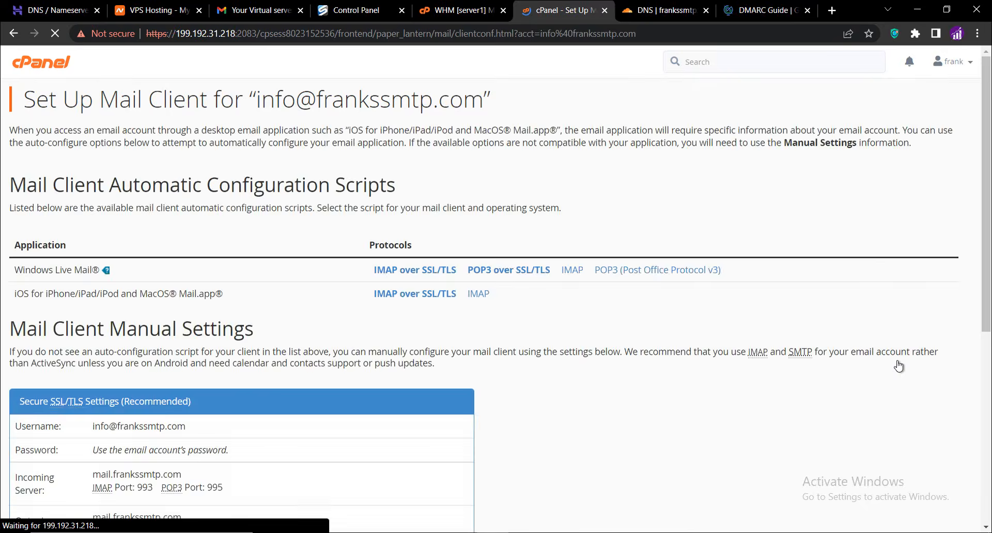
{"action": "scroll", "coordinate": [500, 384], "scroll_direction": "down", "scroll_amount": 3}
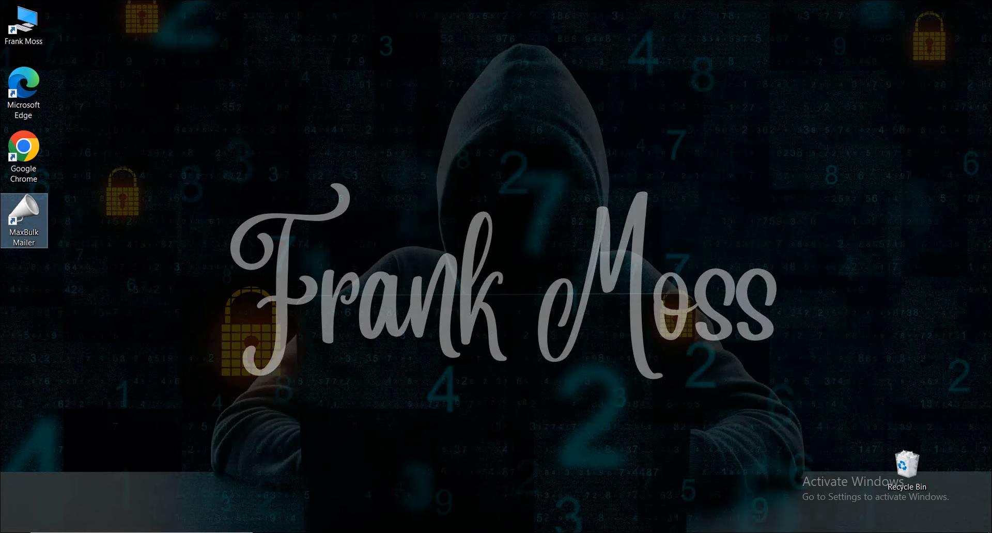
Launch MaxBulk Mailer from the desktop
{"action": "left_click", "coordinate": [289, 352]}
{"action": "left_click", "coordinate": [18, 221]}
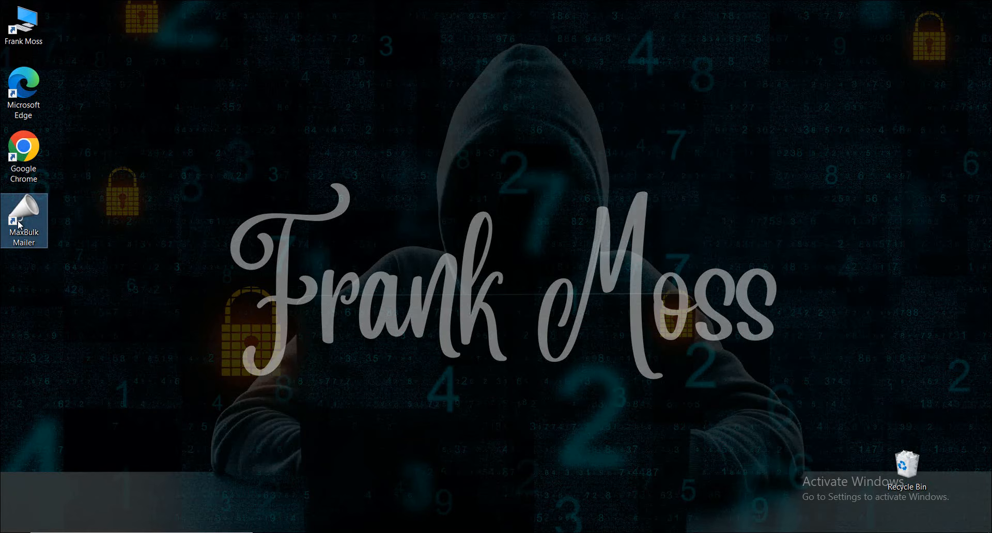
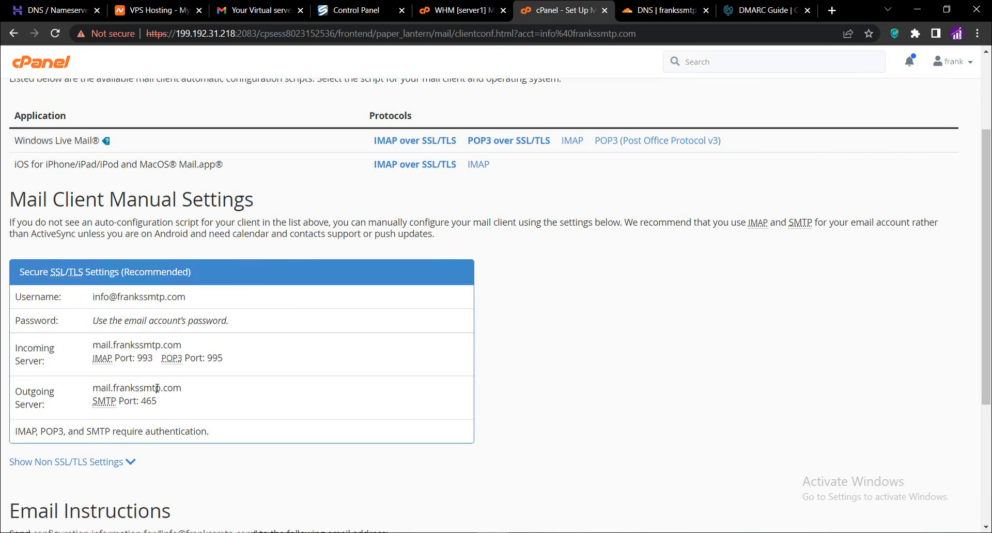
Copy the outgoing server hostname mail.frankssmtp.com and paste it as the SMTP host in the mailer's settings
{"action": "triple_click", "coordinate": [157, 388]}
{"action": "right_click", "coordinate": [157, 388]}
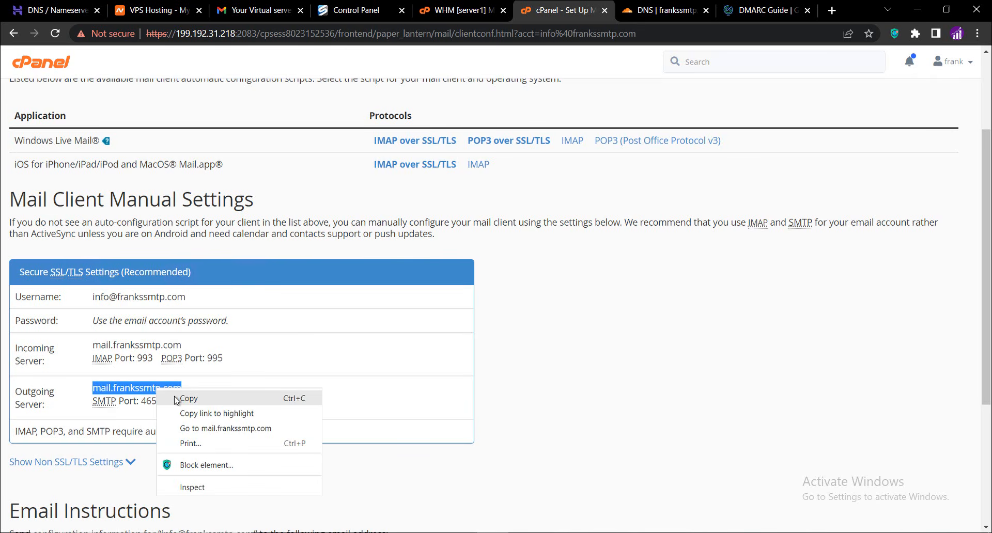
{"action": "left_click", "coordinate": [176, 401]}
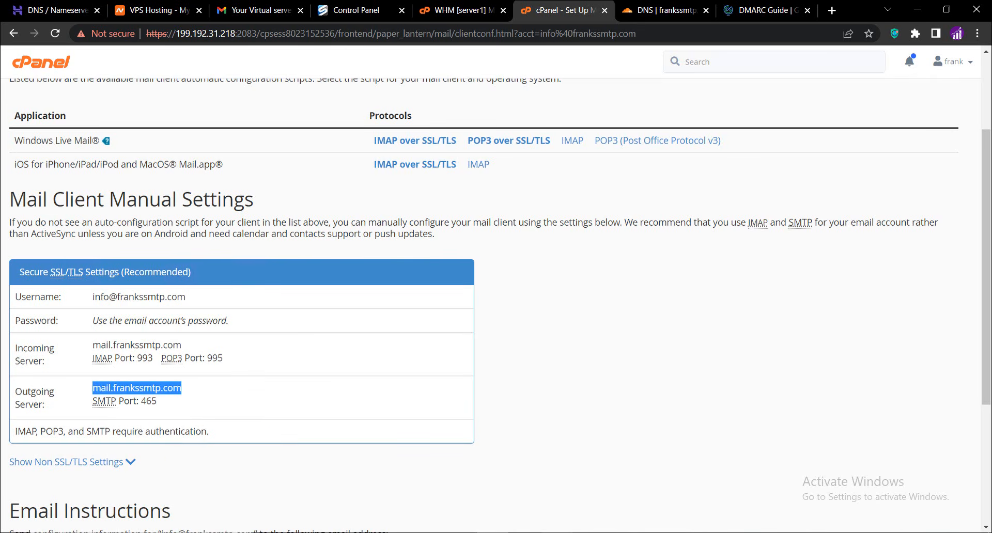
{"action": "left_click", "coordinate": [559, 532]}
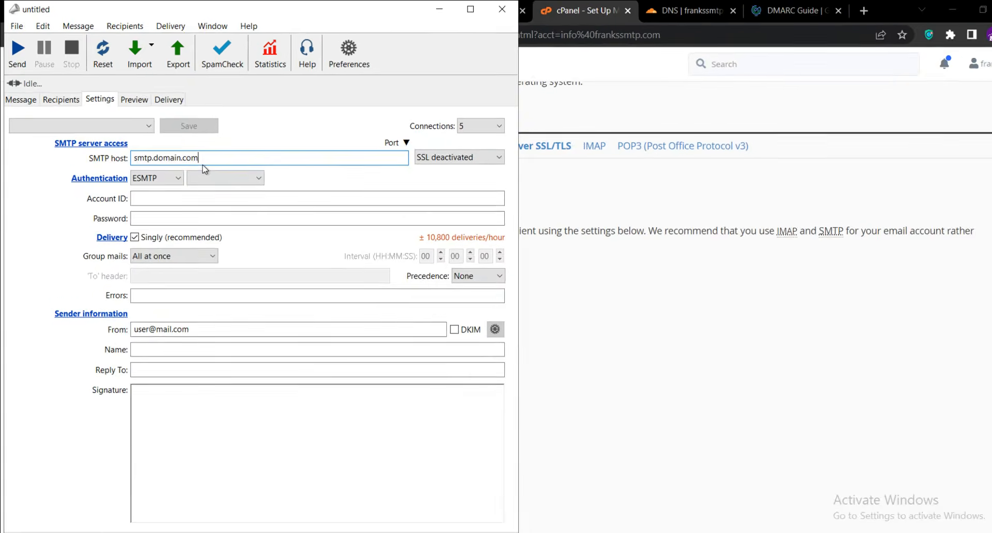
{"action": "left_click_drag", "start_coordinate": [203, 160], "coordinate": [116, 161]}
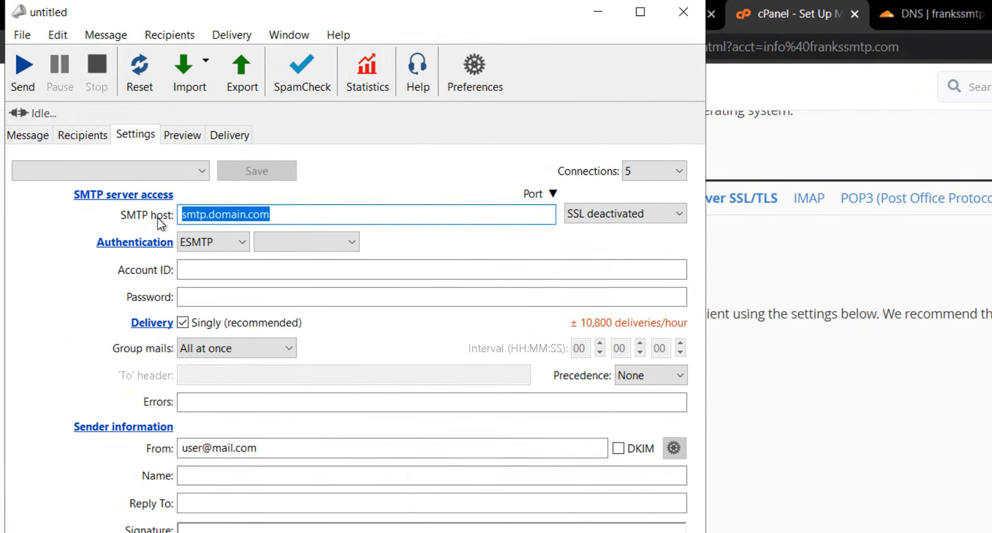
{"action": "key", "text": "ctrl+v"}
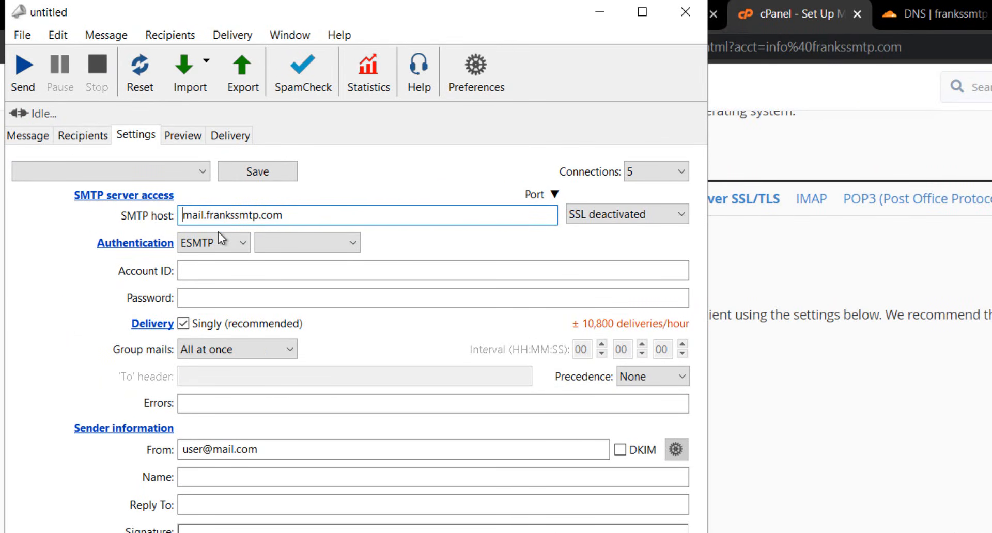
{"action": "left_click", "coordinate": [290, 221]}
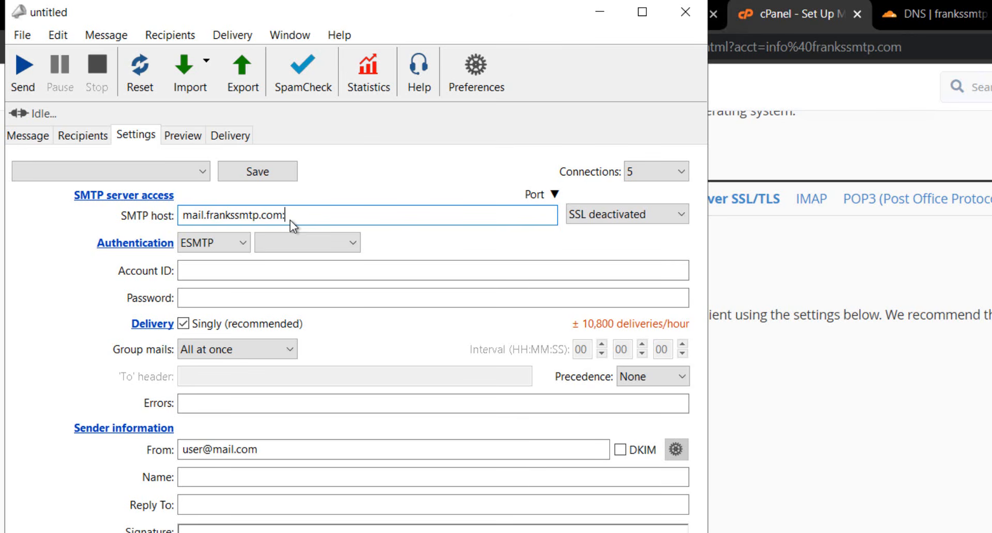
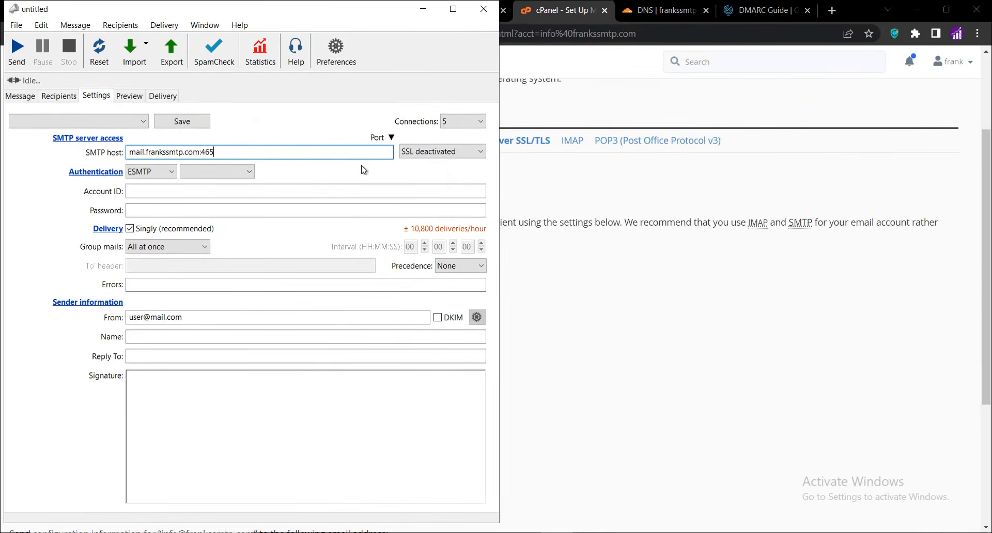
Set the SMTP connection security option to Automatic
{"action": "left_click", "coordinate": [431, 152]}
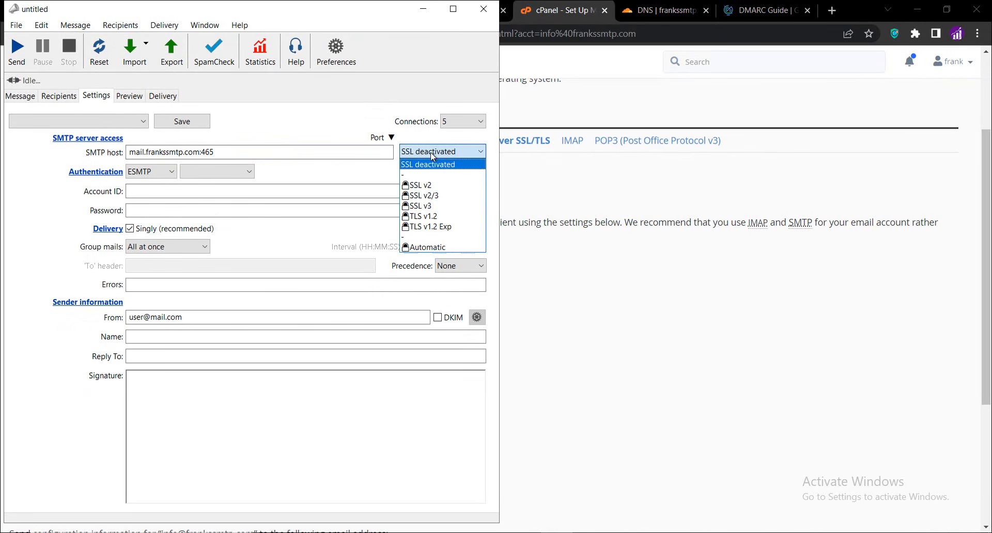
{"action": "left_click", "coordinate": [429, 248]}
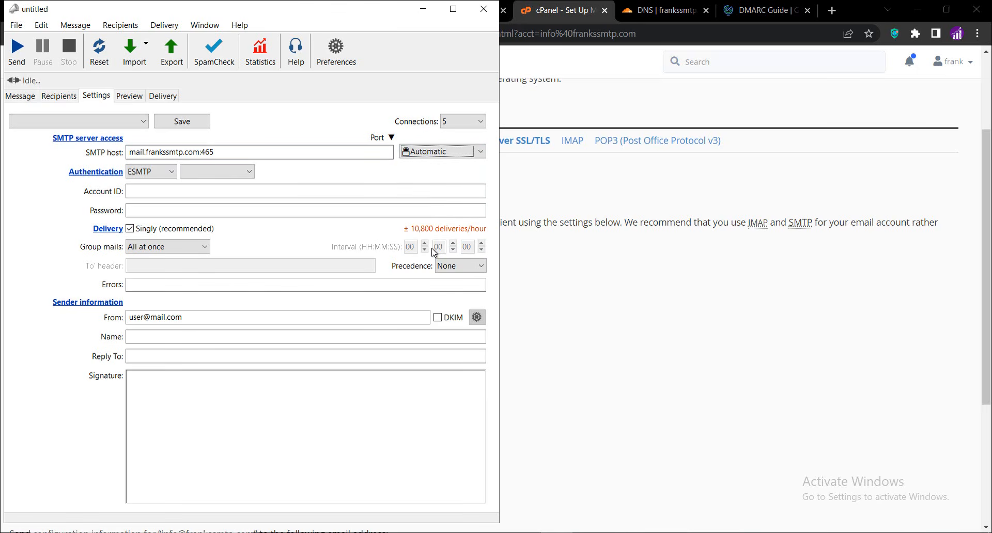
Copy the email account's username from the cPanel manual mail settings to use as the mailer's Account ID
{"action": "left_click", "coordinate": [261, 192]}
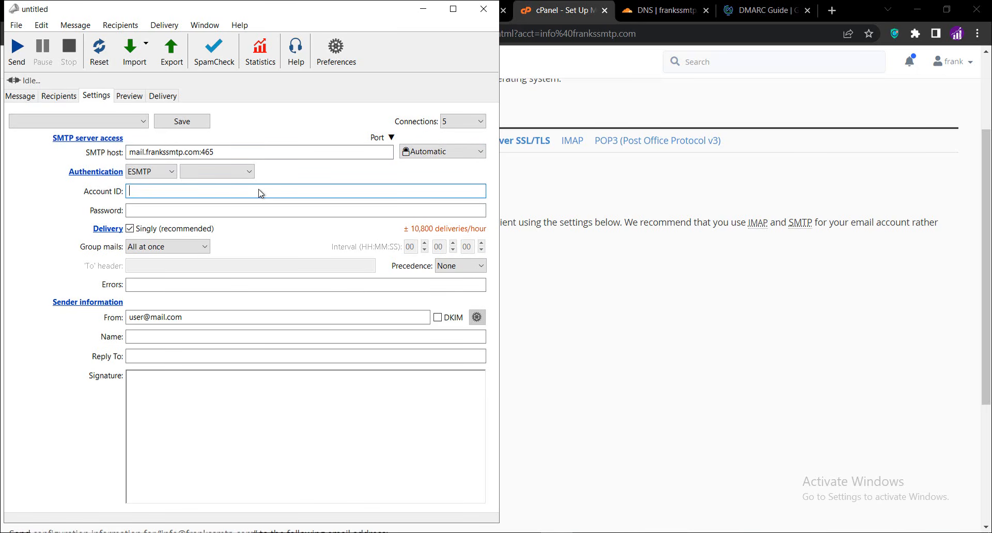
{"action": "left_click", "coordinate": [574, 339]}
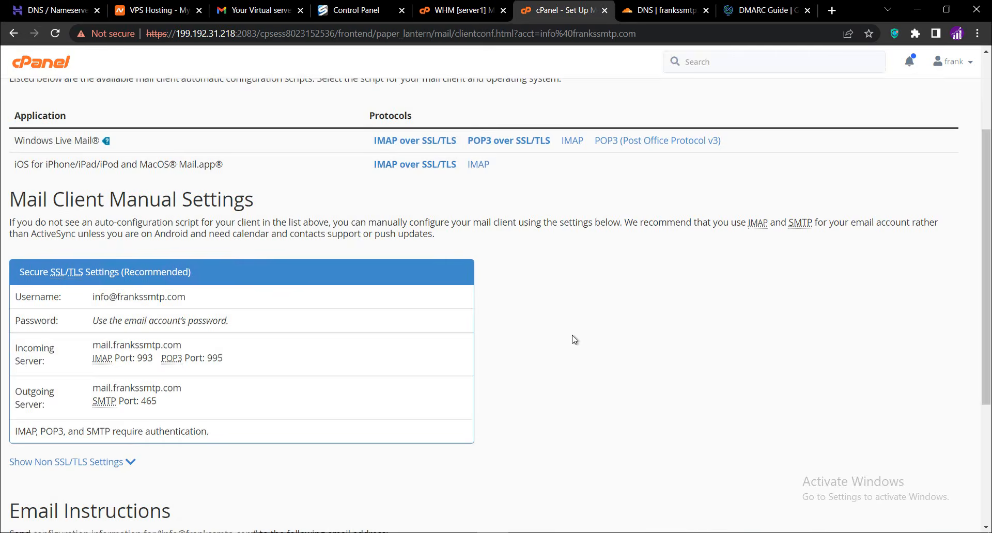
{"action": "triple_click", "coordinate": [145, 297]}
{"action": "right_click", "coordinate": [146, 297]}
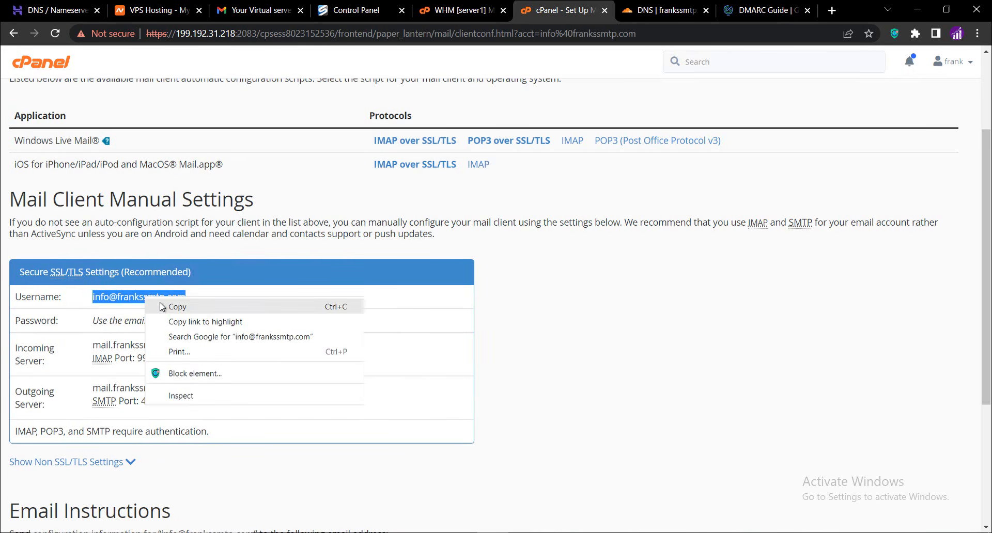
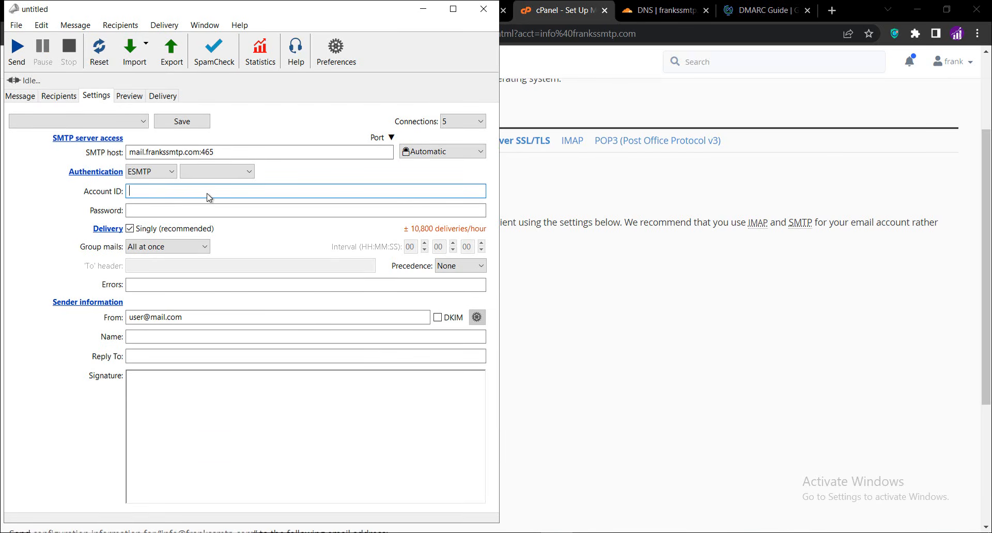
Paste the copied email account username as the mailer's Account ID and move on to the password entry
{"action": "key", "text": "ctrl+v"}
{"action": "left_click", "coordinate": [204, 210]}
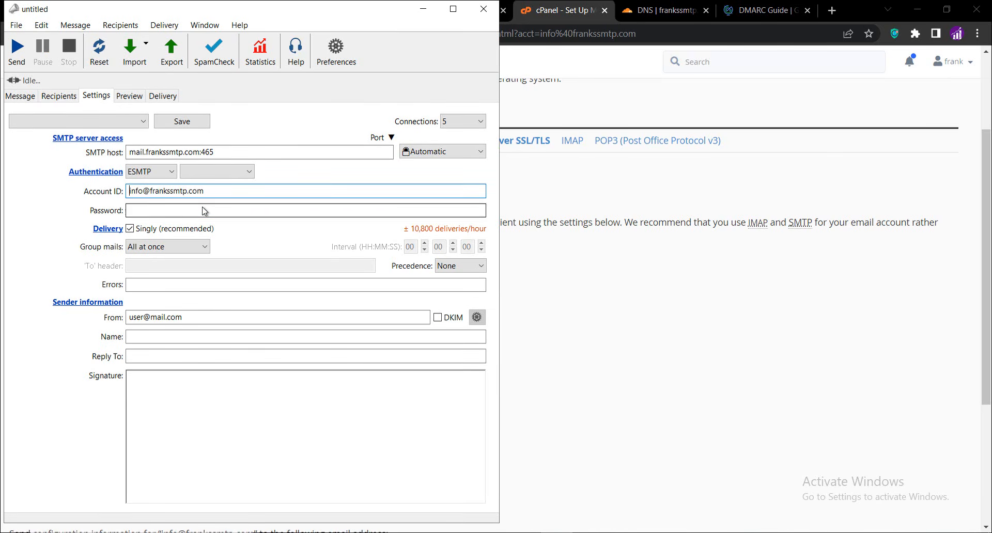
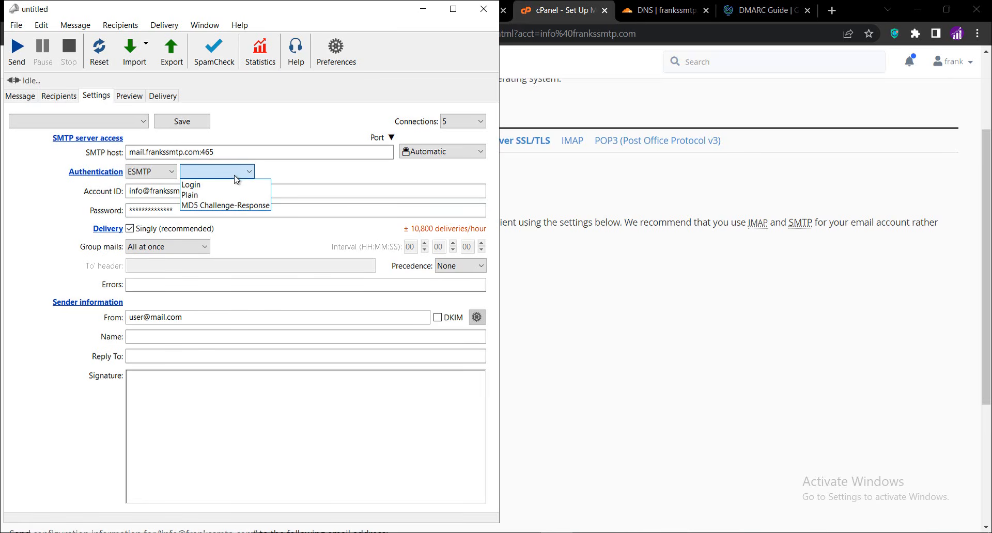
Set the authentication method to Login and paste the account email address as the From address
{"action": "left_click", "coordinate": [214, 190]}
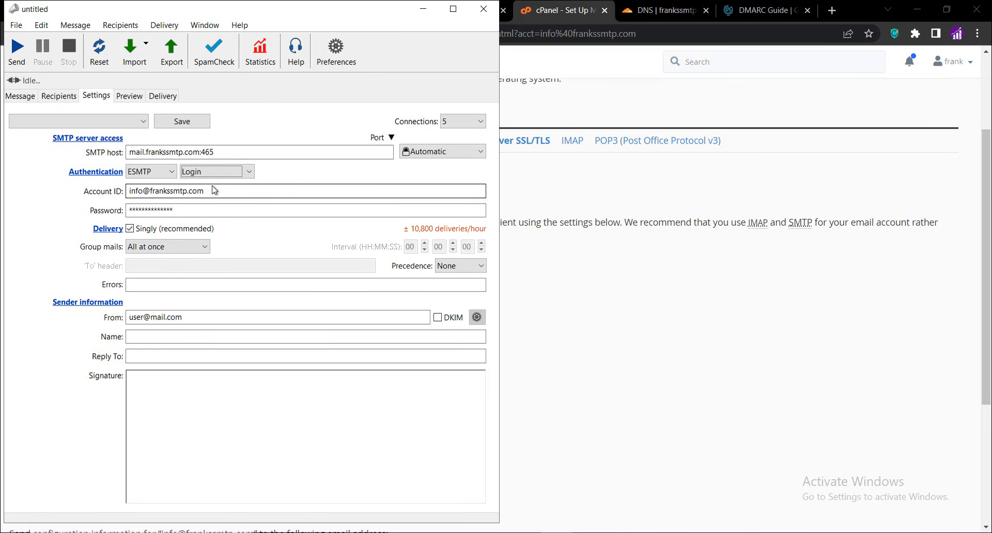
{"action": "left_click", "coordinate": [291, 175]}
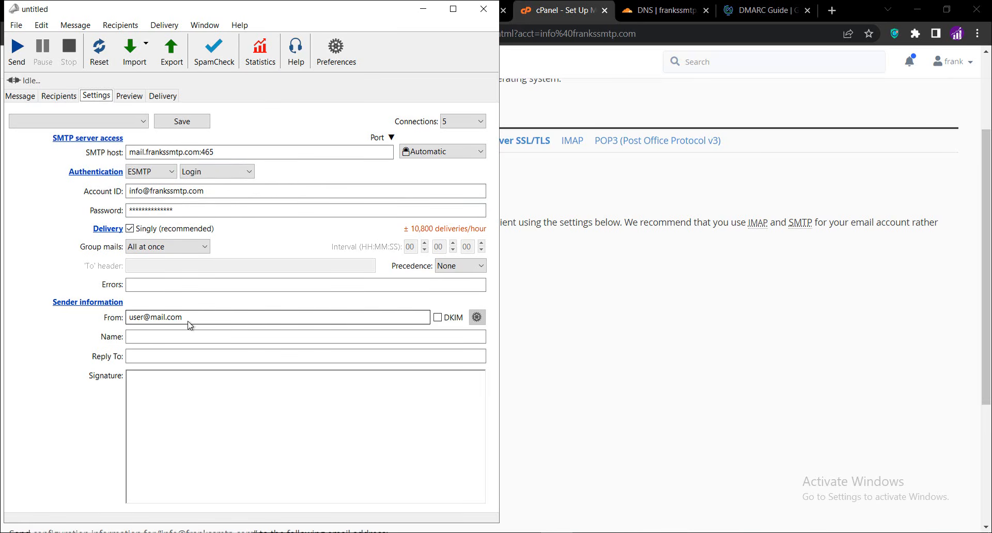
{"action": "left_click_drag", "start_coordinate": [189, 318], "coordinate": [126, 318]}
{"action": "key", "text": "ctrl+v"}
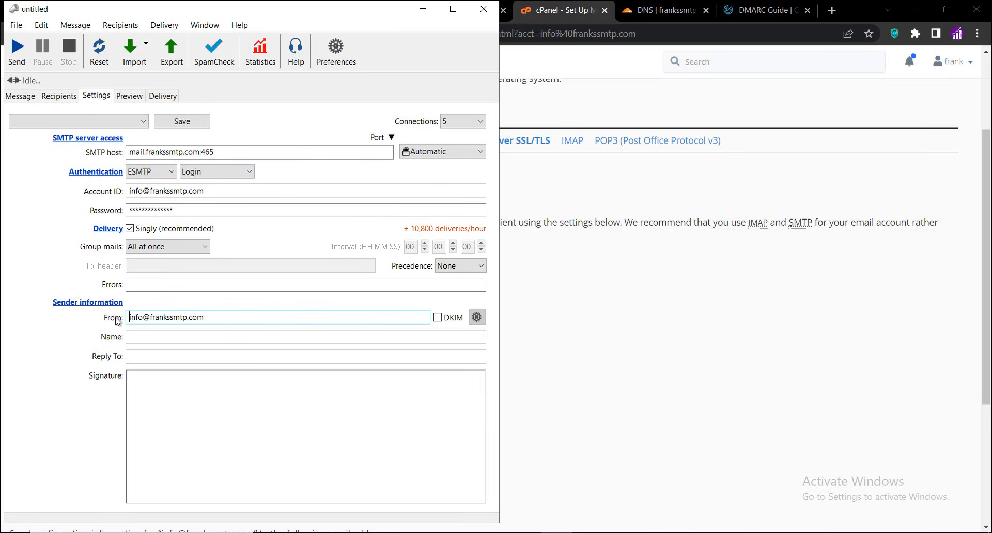
Enter the sender's name and paste the account email address as the Reply To address
{"action": "left_click", "coordinate": [137, 341]}
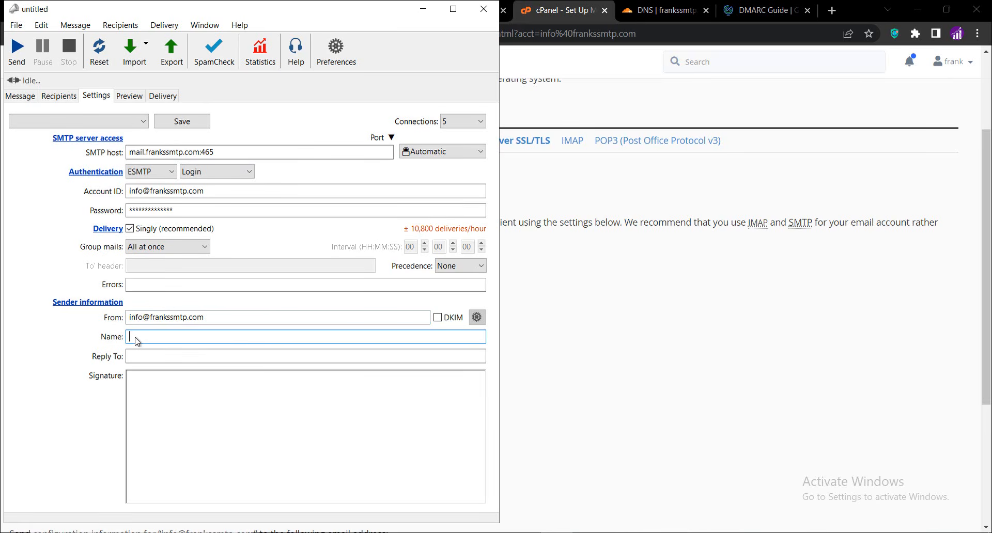
{"action": "left_click", "coordinate": [164, 359]}
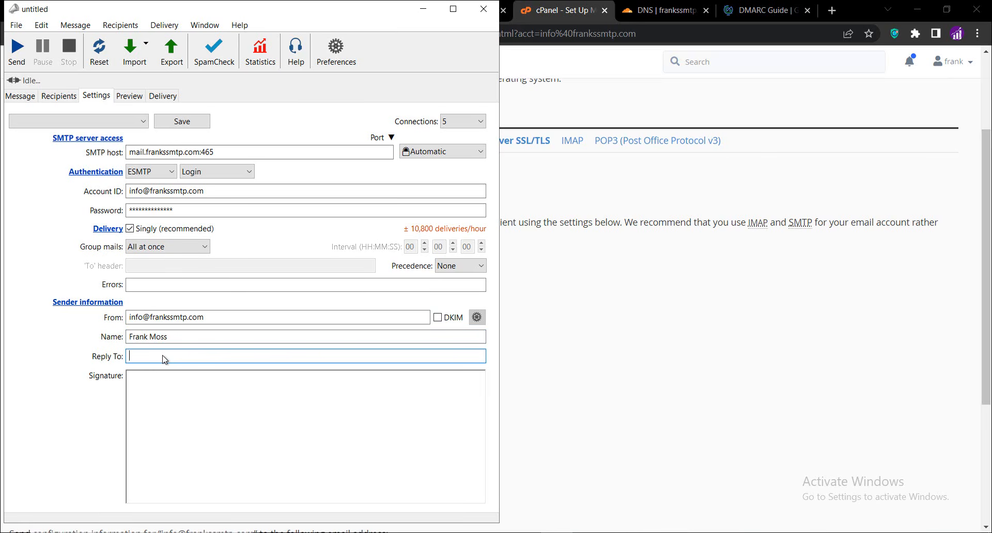
{"action": "key", "text": "ctrl+v"}
{"action": "left_click", "coordinate": [84, 399]}
Save these sending settings as a new account named Franks SMTP
{"action": "left_click", "coordinate": [182, 121]}
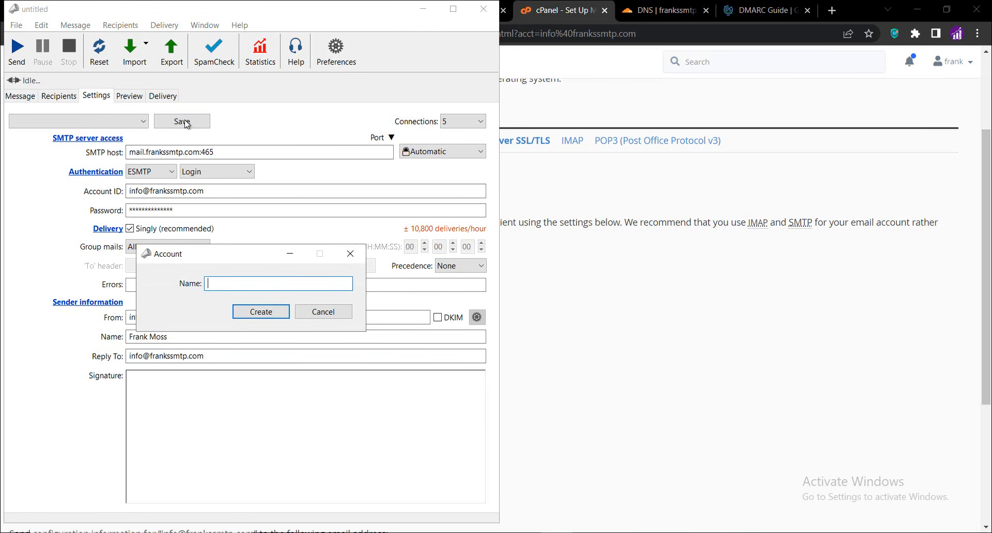
{"action": "type", "text": "Franks SMTP"}
{"action": "left_click", "coordinate": [252, 313]}
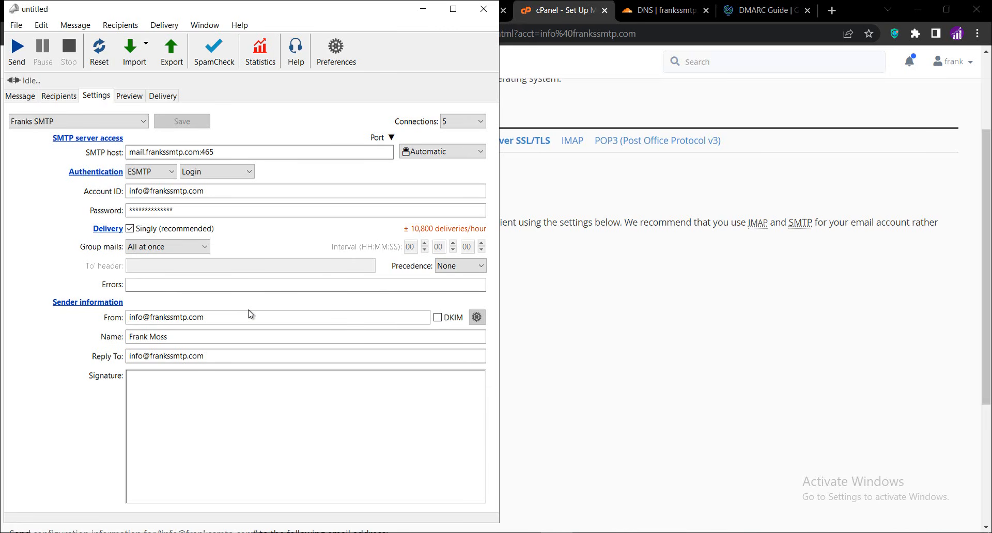
Copy the email leads list from Notepad and import it into the mailer's recipients from the clipboard
{"action": "left_click", "coordinate": [67, 100]}
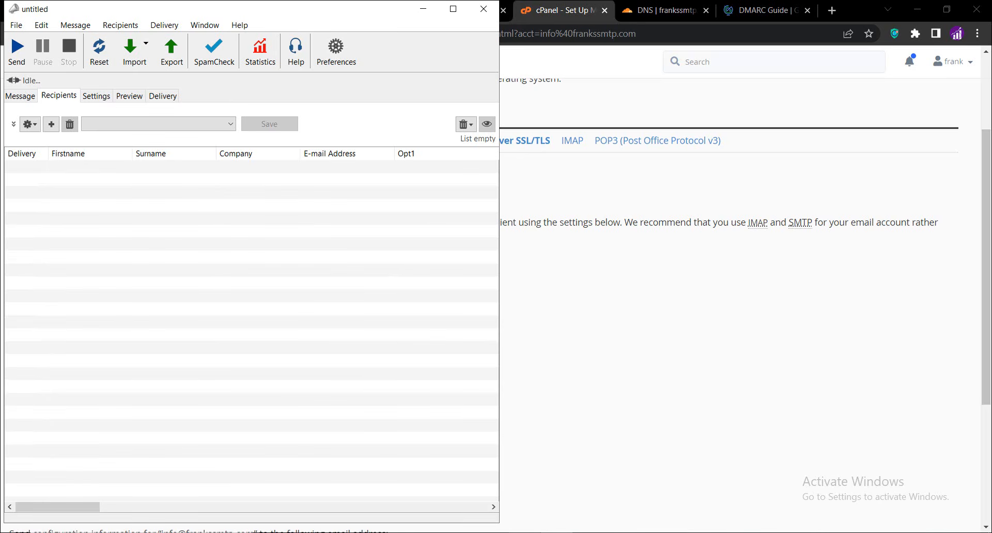
{"action": "mouse_move", "coordinate": [525, 532]}
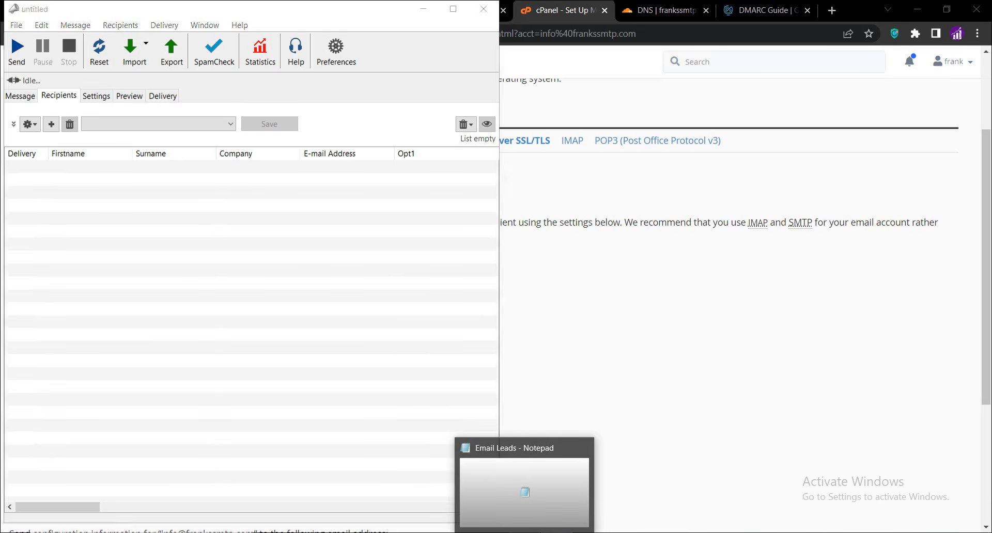
{"action": "left_click", "coordinate": [524, 532]}
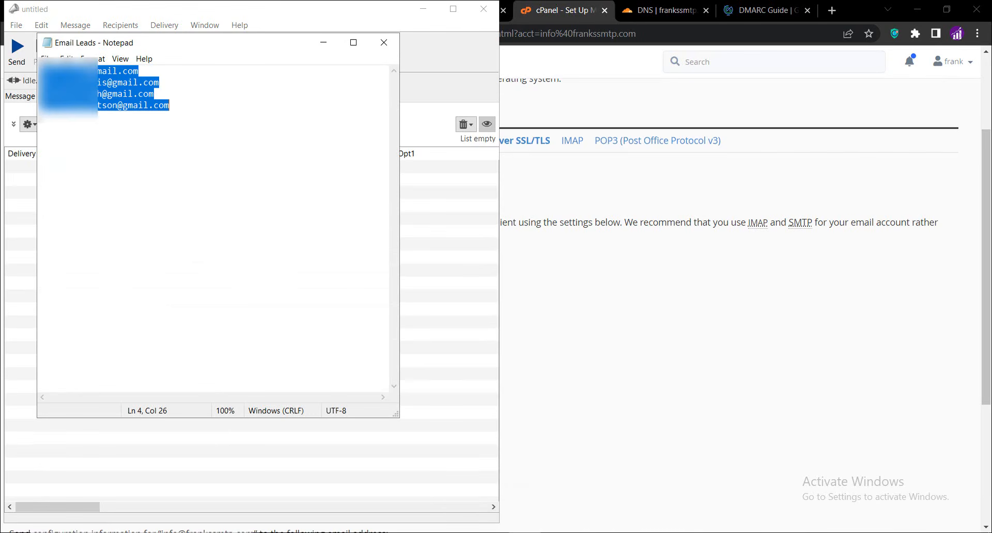
{"action": "right_click", "coordinate": [104, 104]}
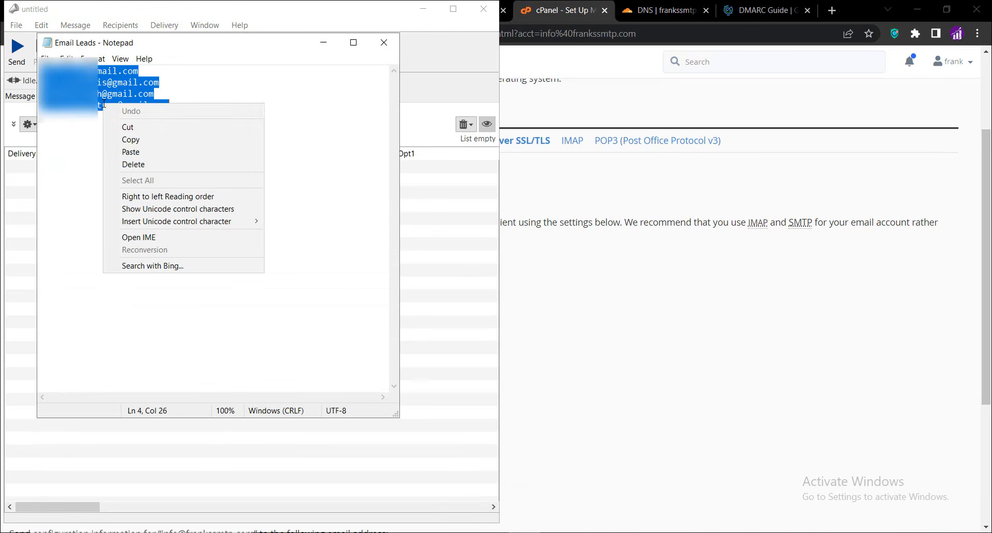
{"action": "left_click", "coordinate": [130, 140]}
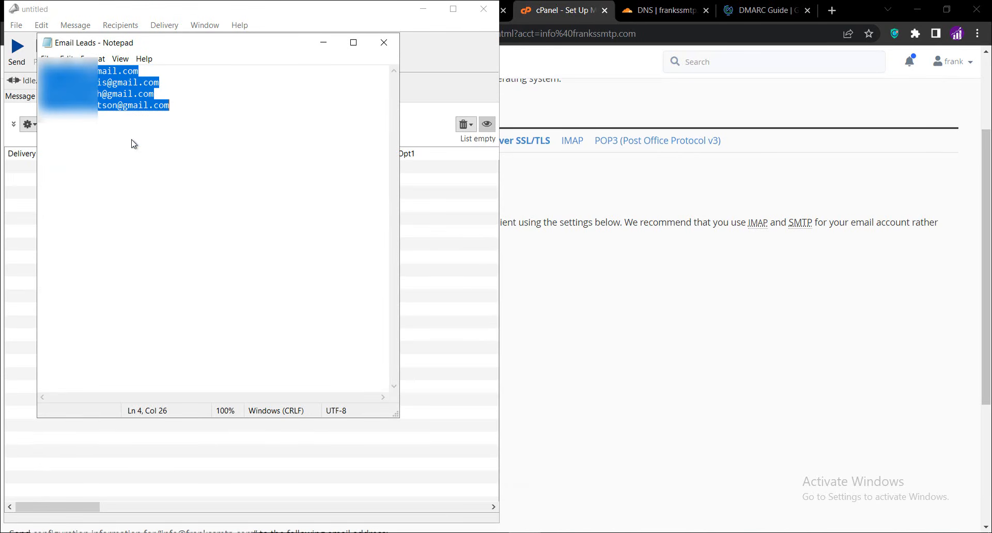
{"action": "left_click", "coordinate": [326, 43]}
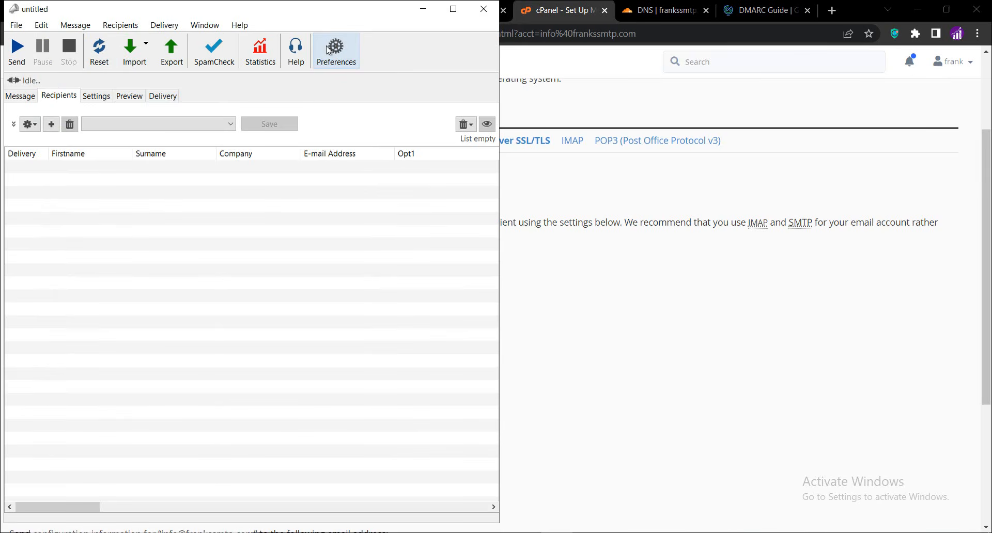
{"action": "left_click", "coordinate": [145, 66]}
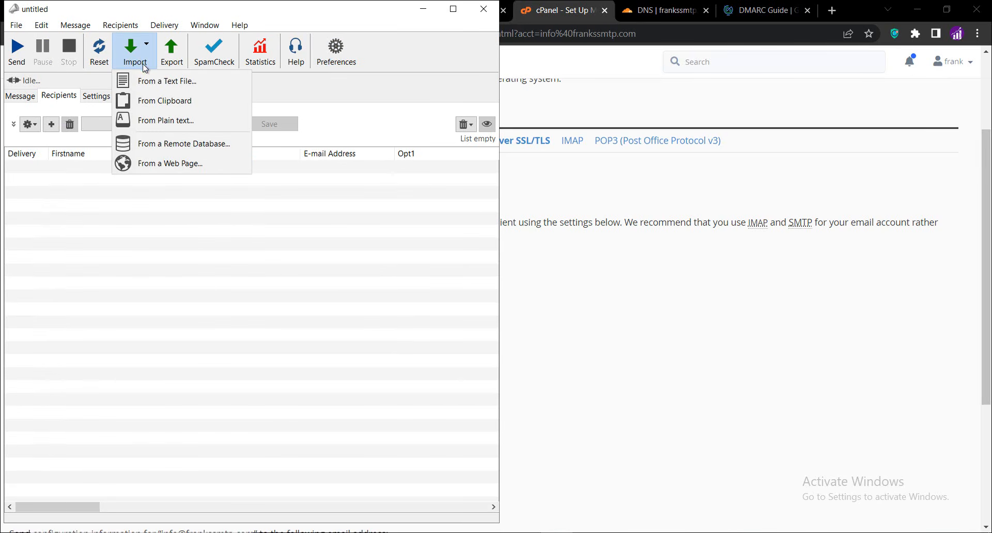
{"action": "left_click", "coordinate": [159, 101]}
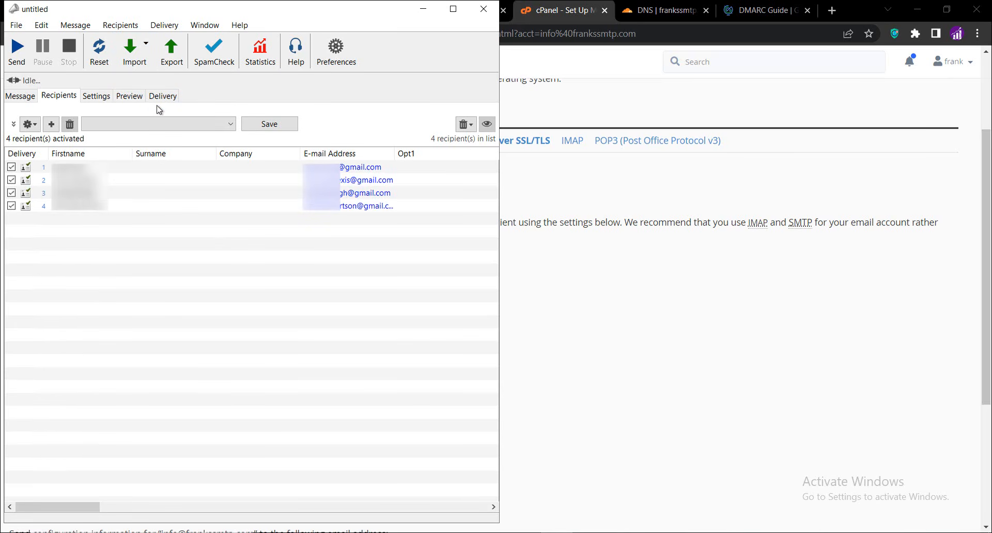
Switch the message format to HTML only
{"action": "left_click", "coordinate": [26, 100]}
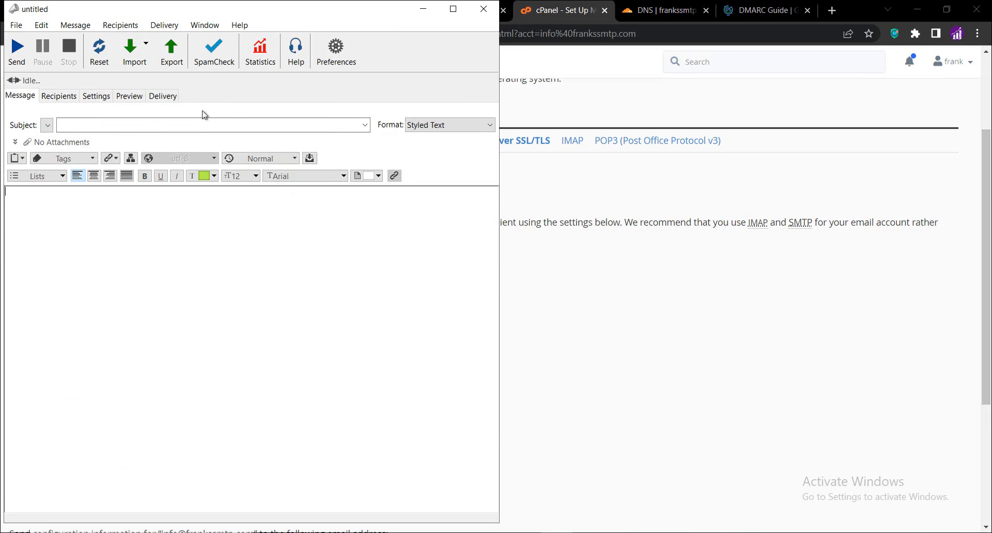
{"action": "left_click", "coordinate": [425, 128]}
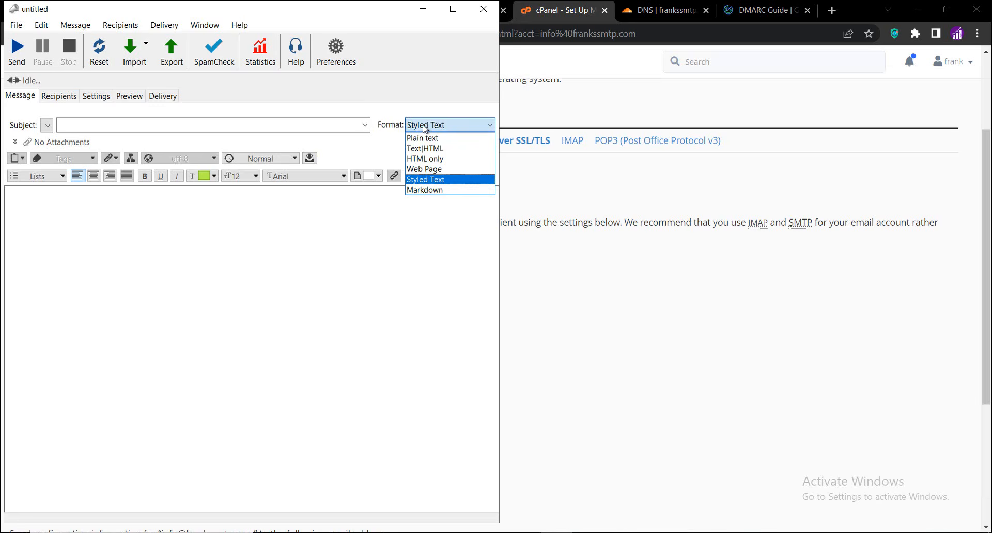
{"action": "left_click", "coordinate": [426, 159]}
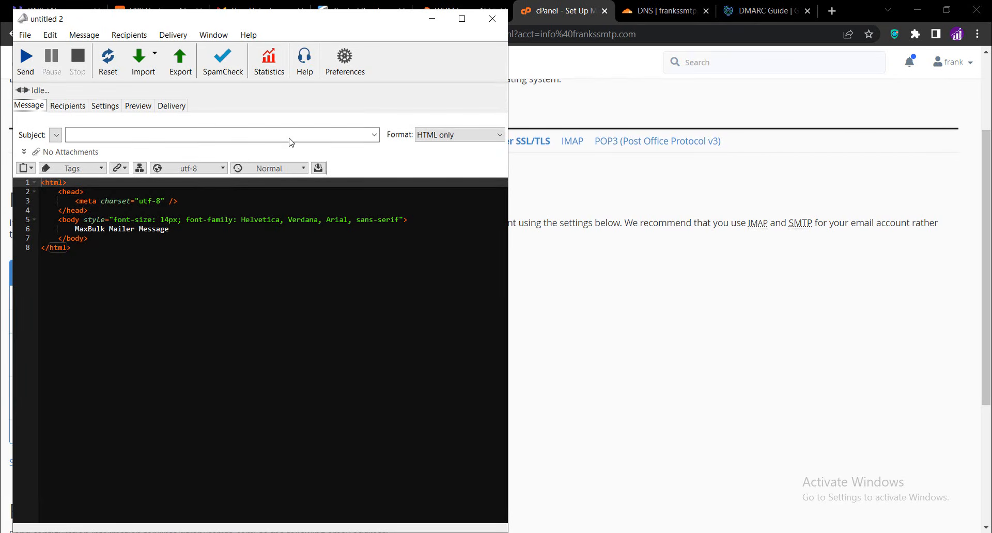
Enter the message subject Thanks For Watching
{"action": "left_click", "coordinate": [249, 138]}
{"action": "type", "text": "Th"}
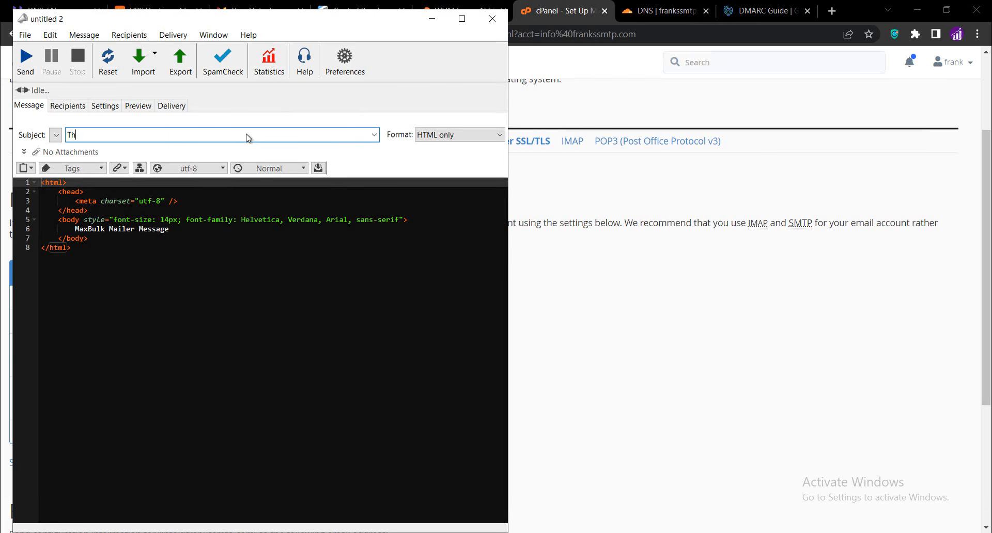
{"action": "type", "text": "anks For Watching"}
Switch to the browser, open a new tab and go to wordtohtml.net through a search for wordtohtml
{"action": "left_click", "coordinate": [584, 197]}
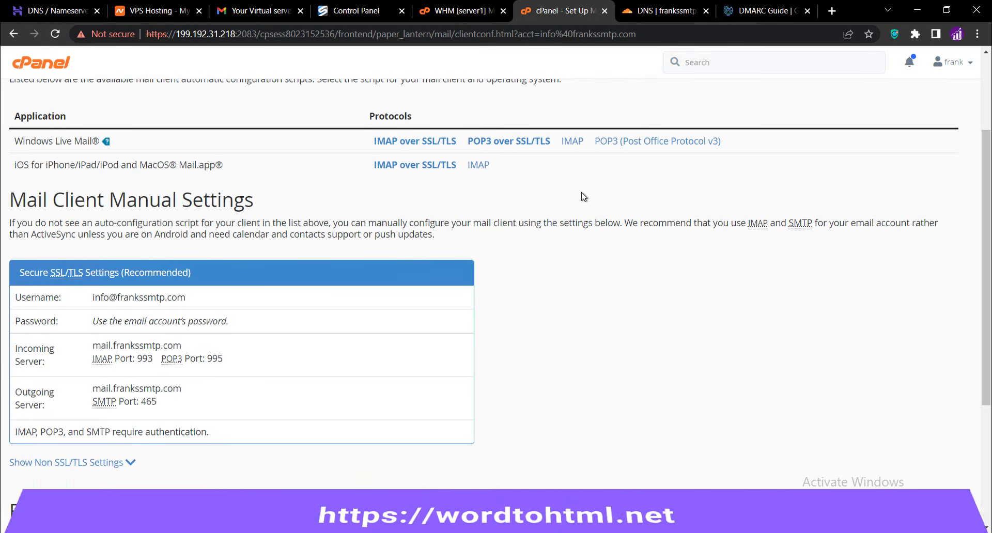
{"action": "left_click", "coordinate": [832, 11]}
{"action": "type", "text": "wordtohtml"}
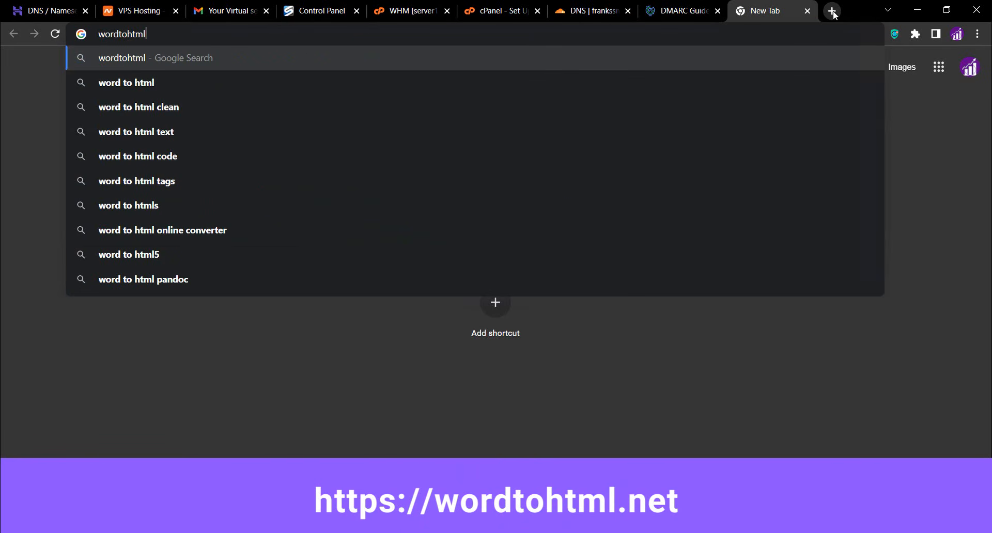
{"action": "key", "text": "Return"}
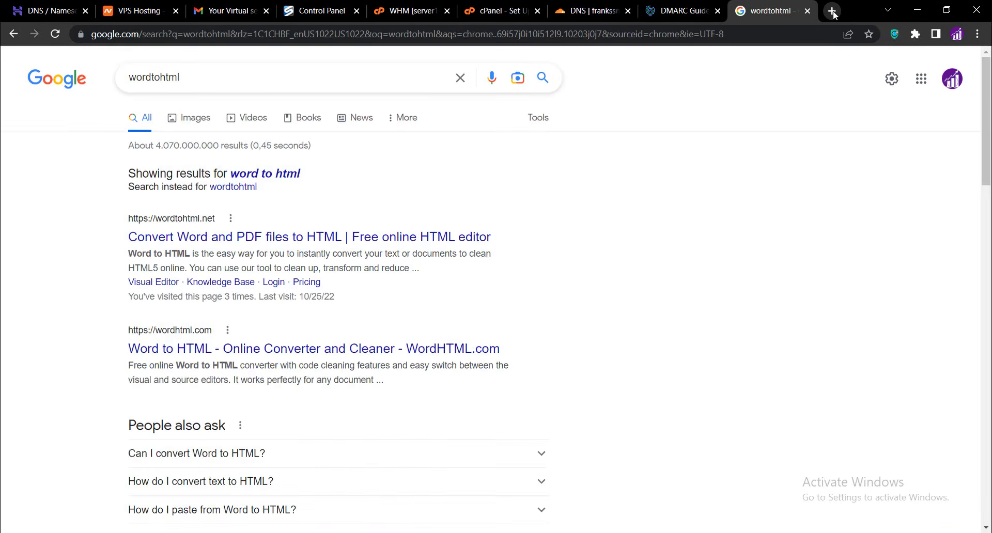
{"action": "left_click", "coordinate": [333, 239]}
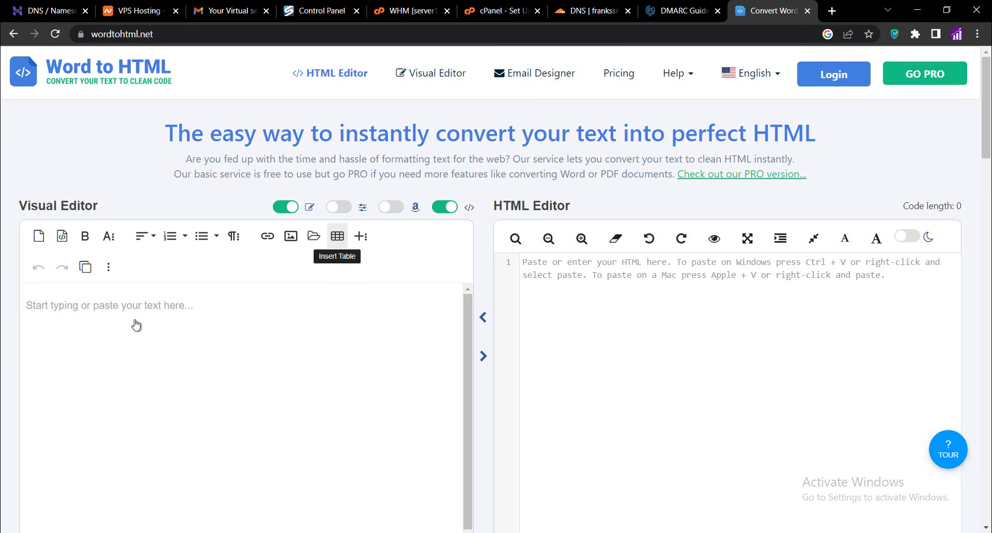
Write the first paragraph in the visual editor: thanks for watching, and this is a test email checking whether the SMTP hits inbox or spam
{"action": "left_click", "coordinate": [117, 315]}
{"action": "type", "text": "Thank"}
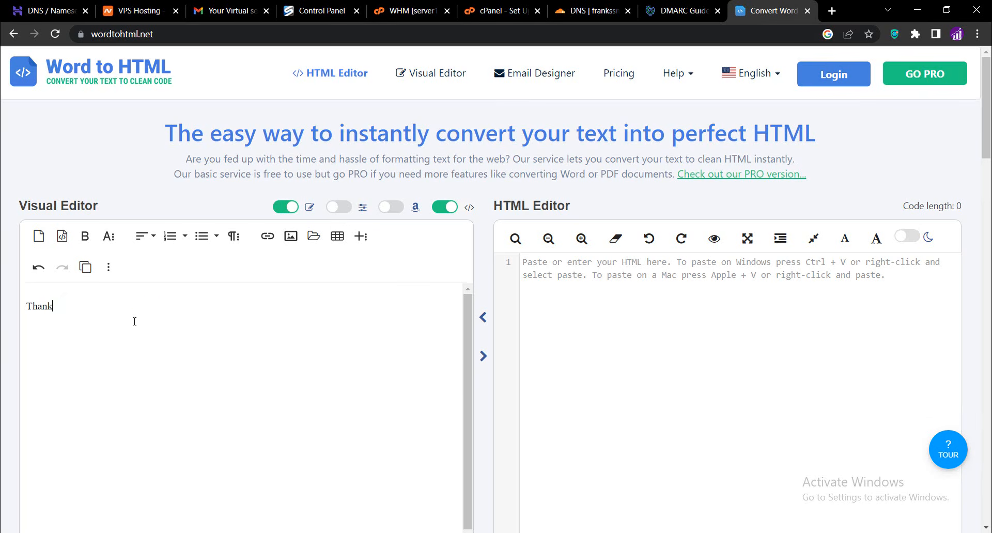
{"action": "type", "text": "s for watching this video till t"}
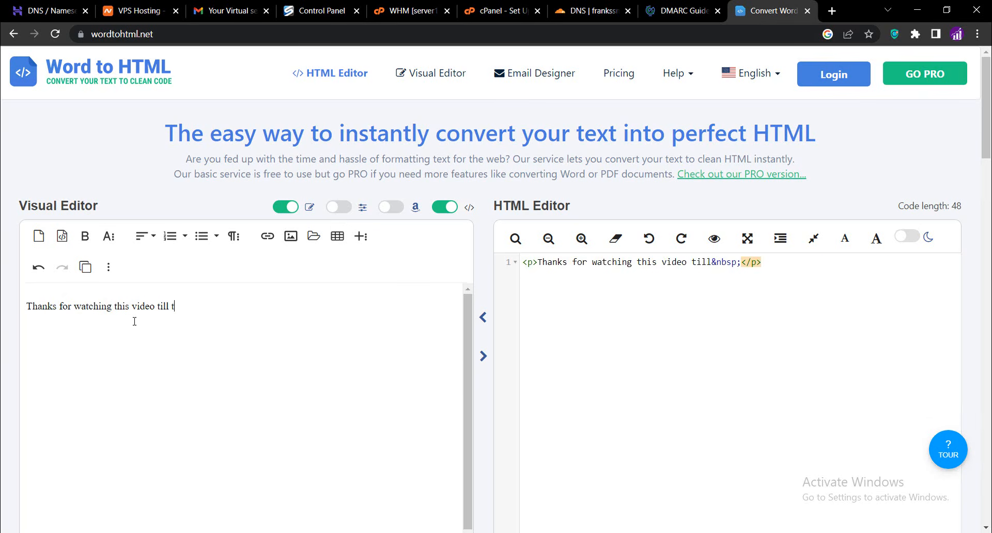
{"action": "type", "text": "he end"}
{"action": "type", "text": ". This is a t"}
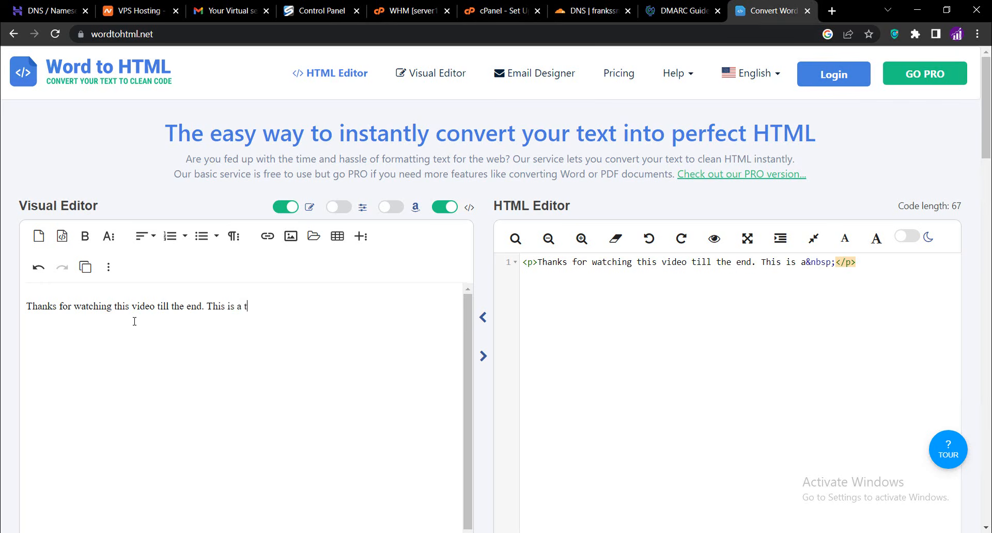
{"action": "type", "text": "est email to check if the SMT"}
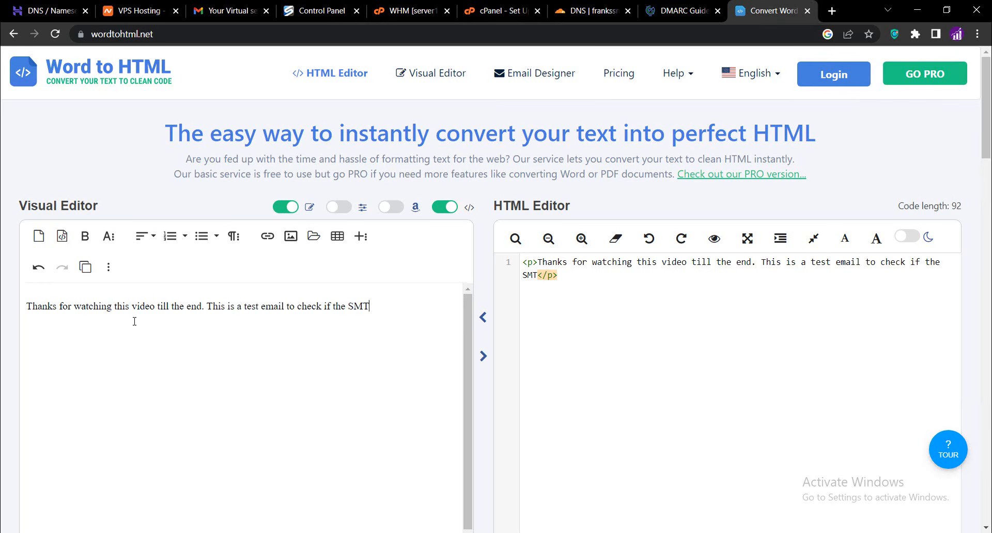
{"action": "type", "text": "P we"}
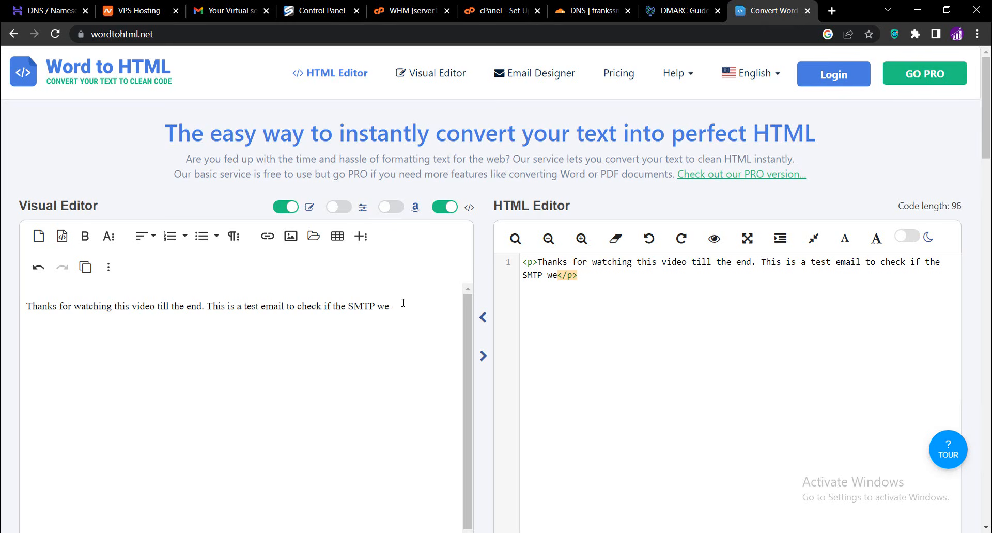
{"action": "type", "text": " have configured will hit inbox"}
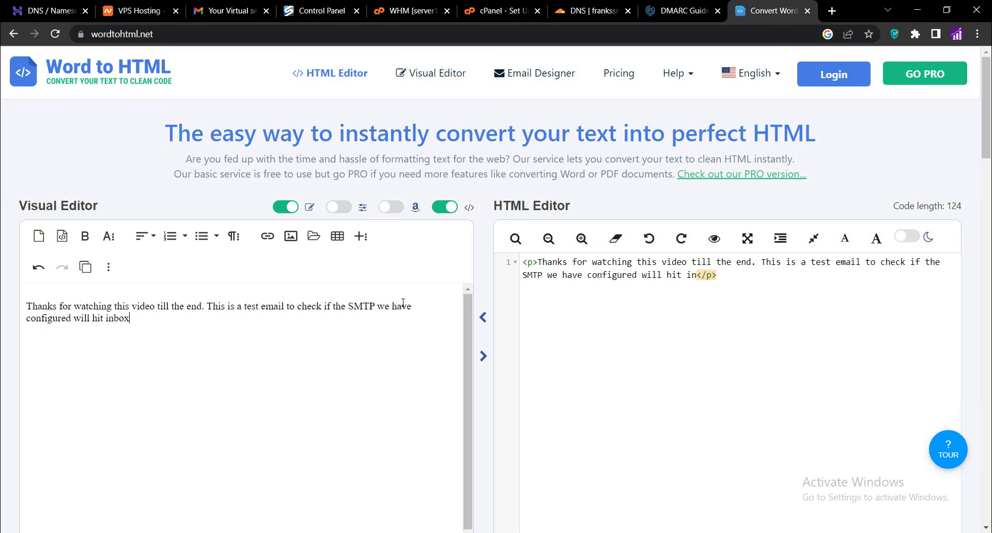
{"action": "type", "text": " or spam folder."}
Add a second paragraph: Kindly subscribe to the channel and like this video if you enjoyed
{"action": "key", "text": "Return"}
{"action": "type", "text": "K"}
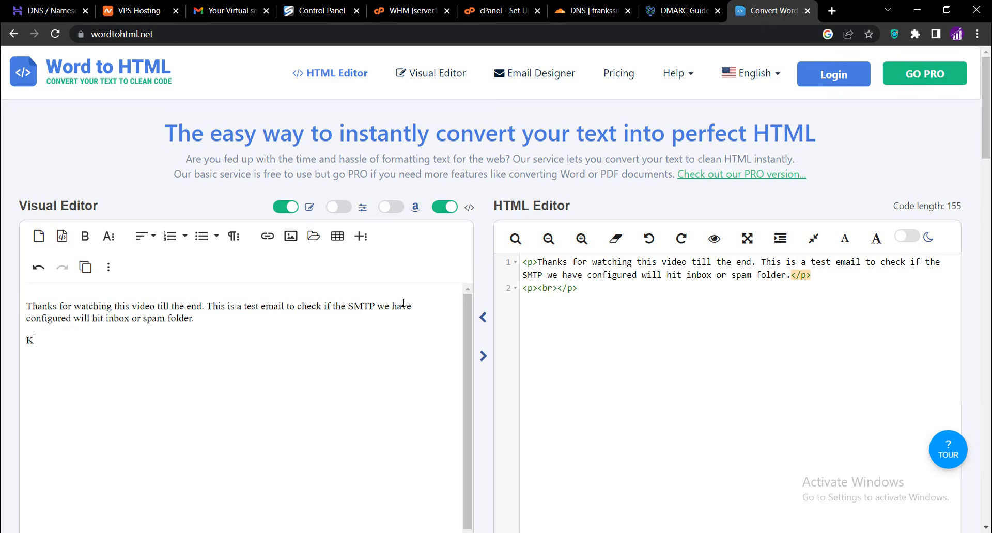
{"action": "type", "text": "indly subscribe to the channel and "}
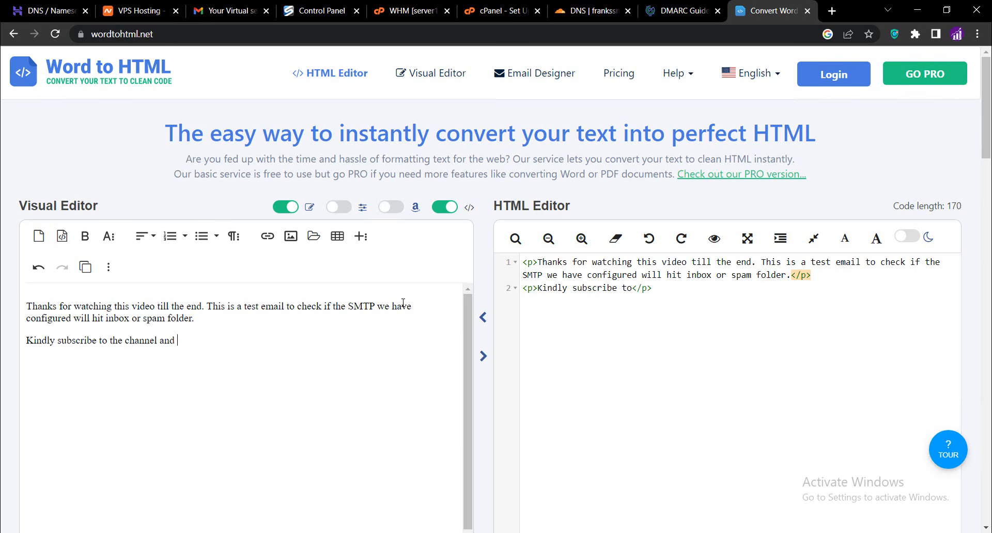
{"action": "type", "text": "like this video if you enjoyed."}
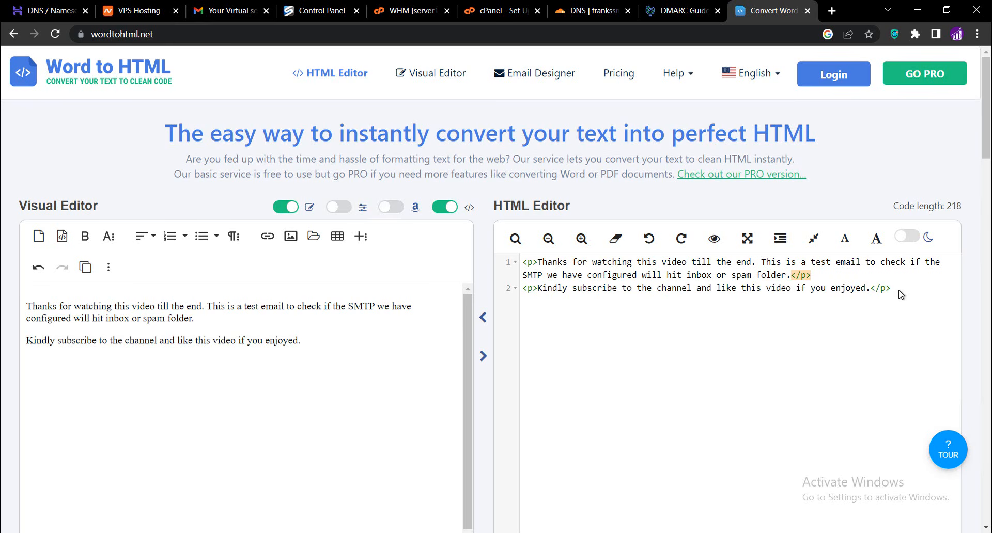
Select all the generated HTML code and copy it
{"action": "left_click_drag", "start_coordinate": [888, 290], "coordinate": [522, 262]}
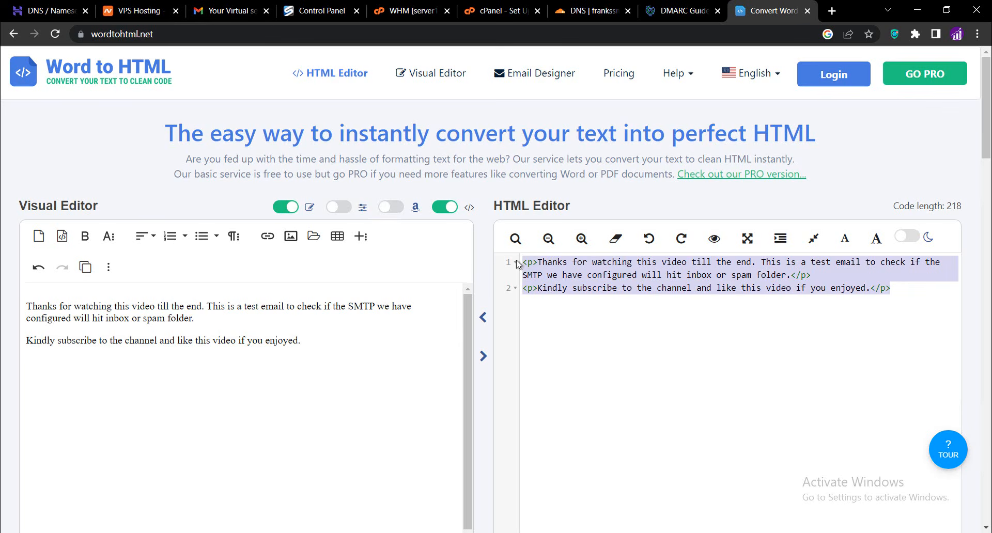
{"action": "right_click", "coordinate": [569, 276]}
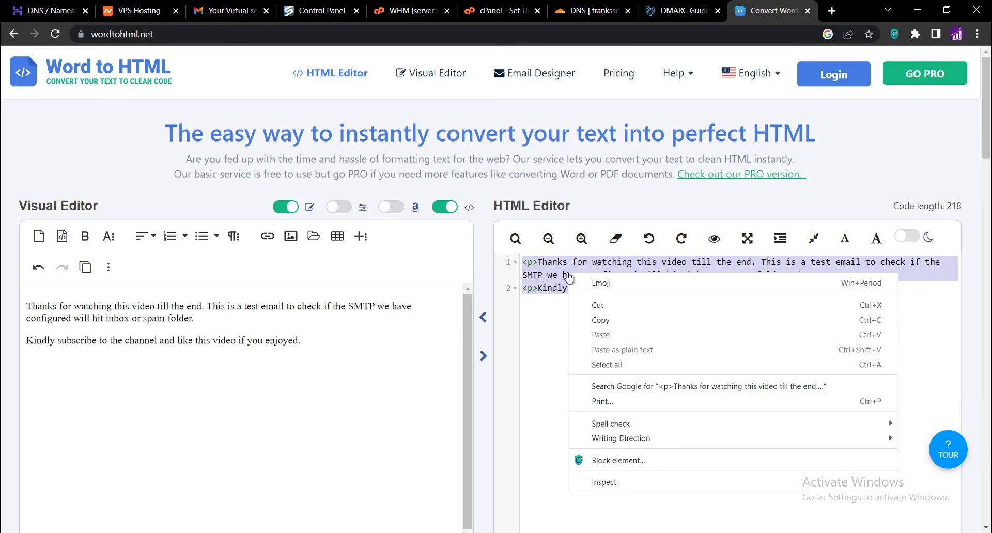
{"action": "left_click", "coordinate": [609, 320]}
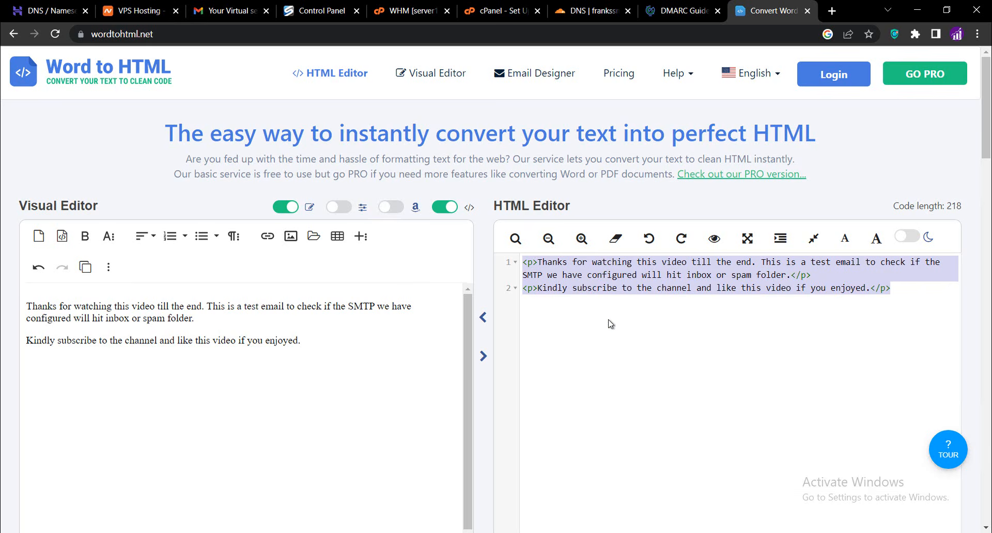
Replace the placeholder body text of the MaxBulk message with the copied HTML paragraphs
{"action": "left_click", "coordinate": [558, 532]}
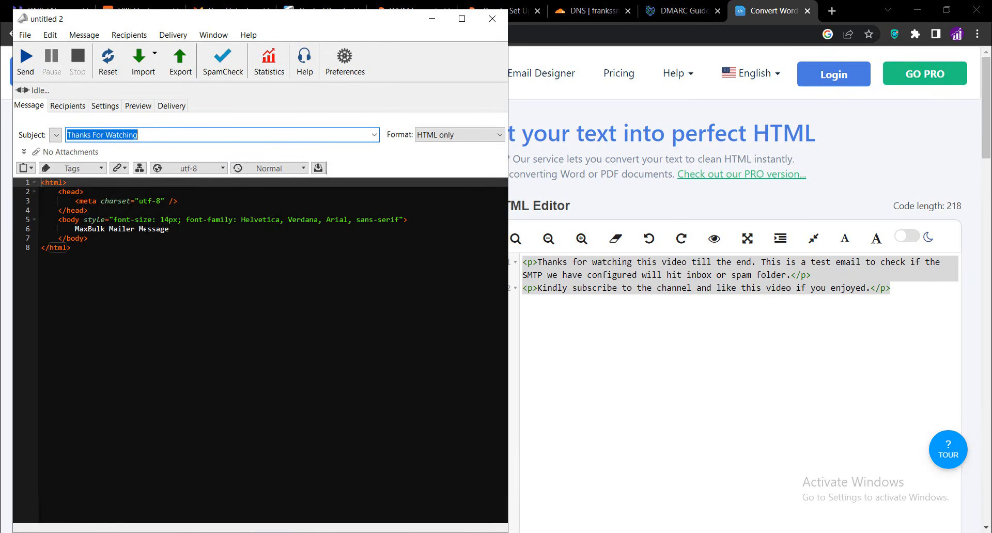
{"action": "triple_click", "coordinate": [146, 229]}
{"action": "left_click", "coordinate": [182, 228]}
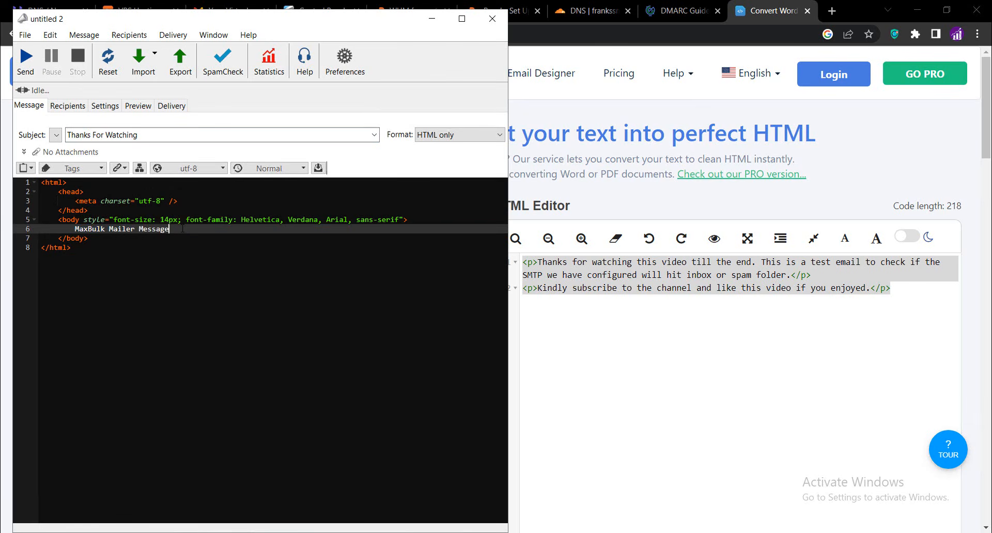
{"action": "key", "text": "BackSpace"}
{"action": "key", "text": "BackSpace"}
{"action": "key", "text": "BackSpace"}
{"action": "key", "text": "BackSpace"}
{"action": "key", "text": "BackSpace"}
{"action": "key", "text": "BackSpace"}
{"action": "key", "text": "BackSpace"}
{"action": "key", "text": "BackSpace"}
{"action": "key", "text": "BackSpace"}
{"action": "key", "text": "BackSpace"}
{"action": "key", "text": "BackSpace"}
{"action": "key", "text": "BackSpace"}
{"action": "key", "text": "BackSpace"}
{"action": "key", "text": "BackSpace"}
{"action": "key", "text": "BackSpace"}
{"action": "key", "text": "BackSpace"}
{"action": "key", "text": "BackSpace"}
{"action": "key", "text": "BackSpace"}
{"action": "key", "text": "BackSpace"}
{"action": "key", "text": "BackSpace"}
{"action": "key", "text": "BackSpace"}
{"action": "key", "text": "BackSpace"}
{"action": "key", "text": "BackSpace"}
{"action": "key", "text": "BackSpace"}
{"action": "key", "text": "BackSpace"}
{"action": "key", "text": "BackSpace"}
{"action": "key", "text": "BackSpace"}
{"action": "key", "text": "BackSpace"}
{"action": "key", "text": "BackSpace"}
{"action": "key", "text": "BackSpace"}
{"action": "key", "text": "BackSpace"}
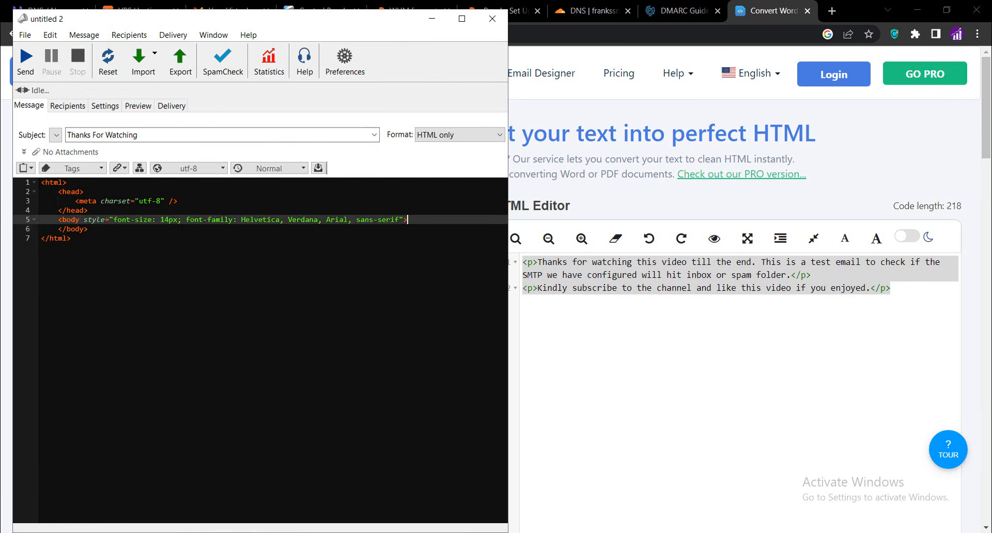
{"action": "key", "text": "Return"}
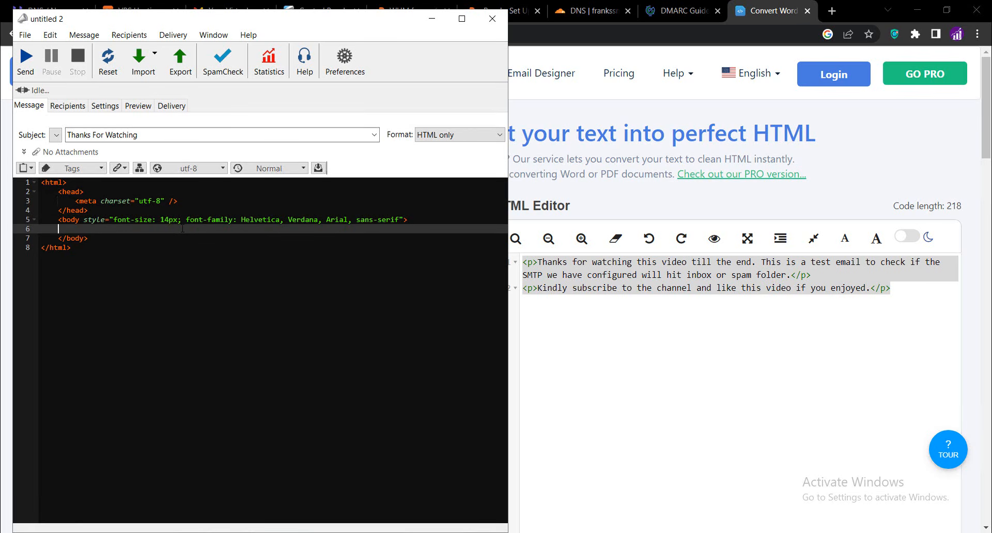
{"action": "key", "text": "ctrl+v"}
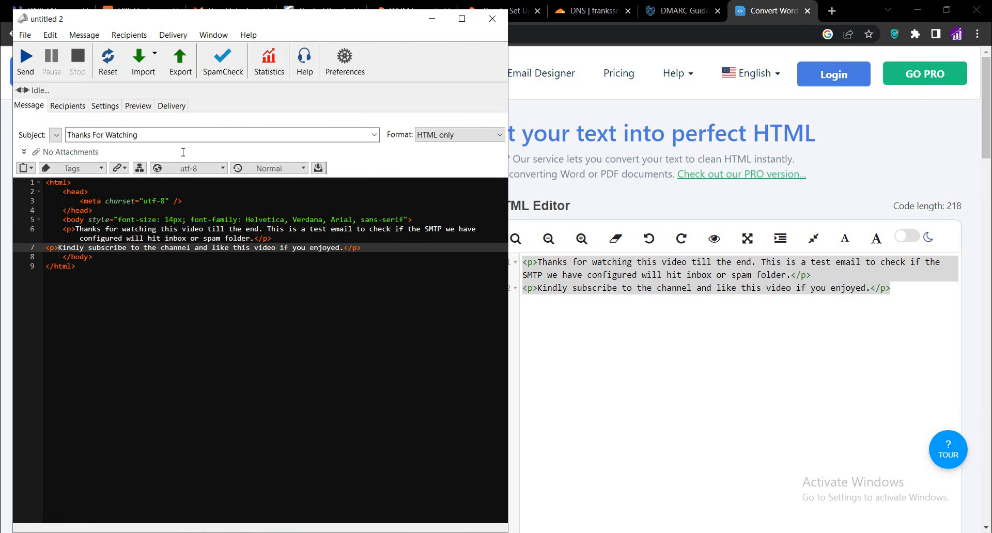
Preview the Thanks For Watching message and send it to the recipients anyway without saving
{"action": "left_click", "coordinate": [134, 108]}
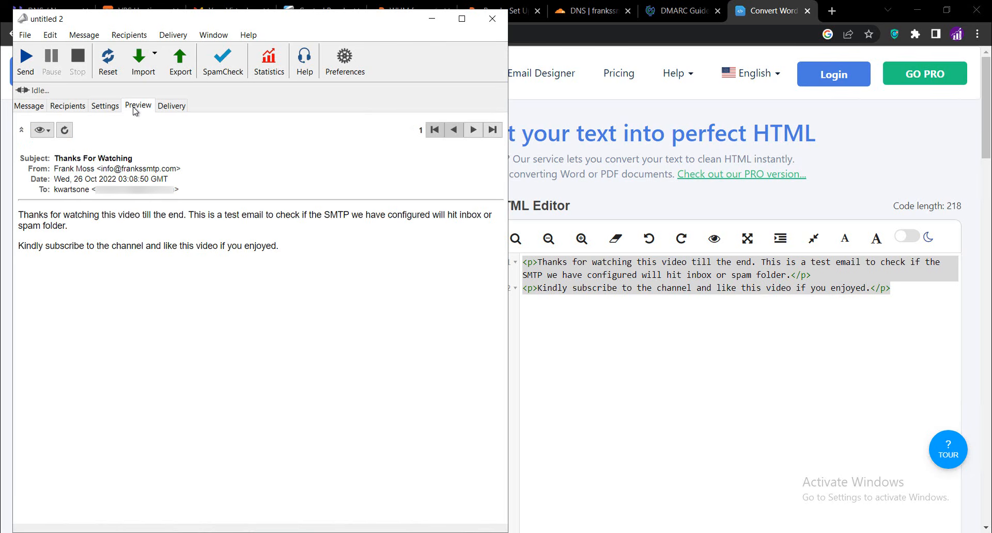
{"action": "left_click", "coordinate": [26, 61]}
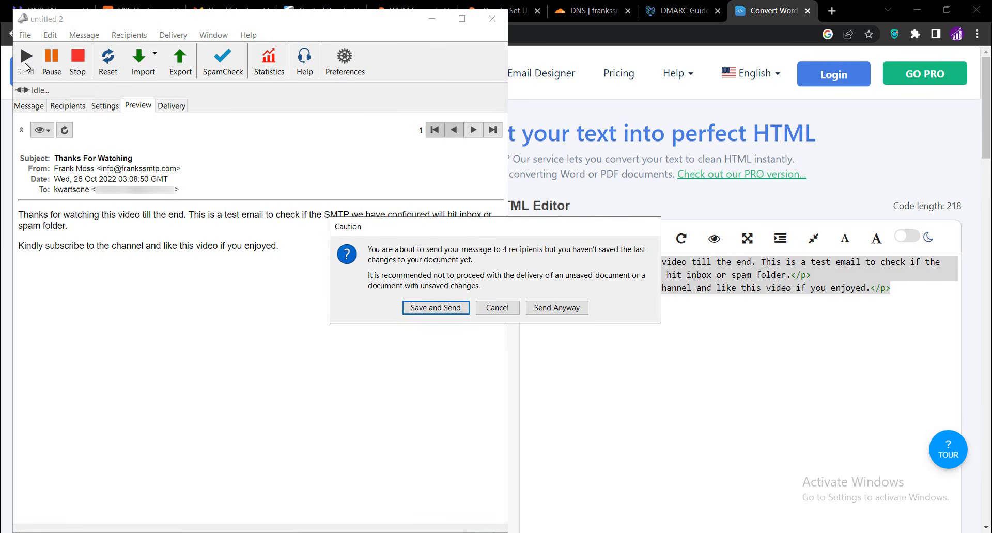
{"action": "left_click", "coordinate": [538, 308]}
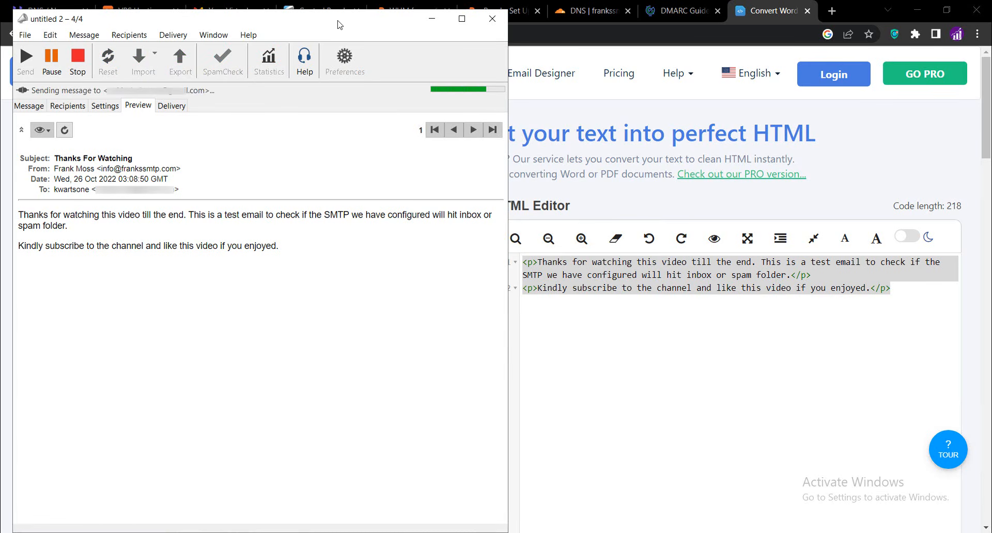
Review the delivery report, then refresh the Gmail inbox and open the Thanks For Watching email
{"action": "left_click", "coordinate": [170, 104]}
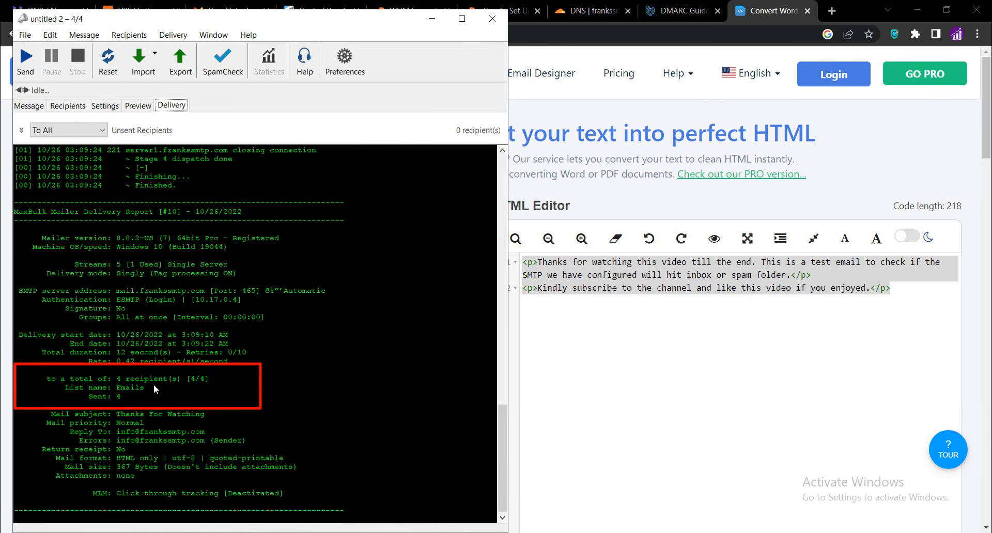
{"action": "left_click", "coordinate": [434, 22]}
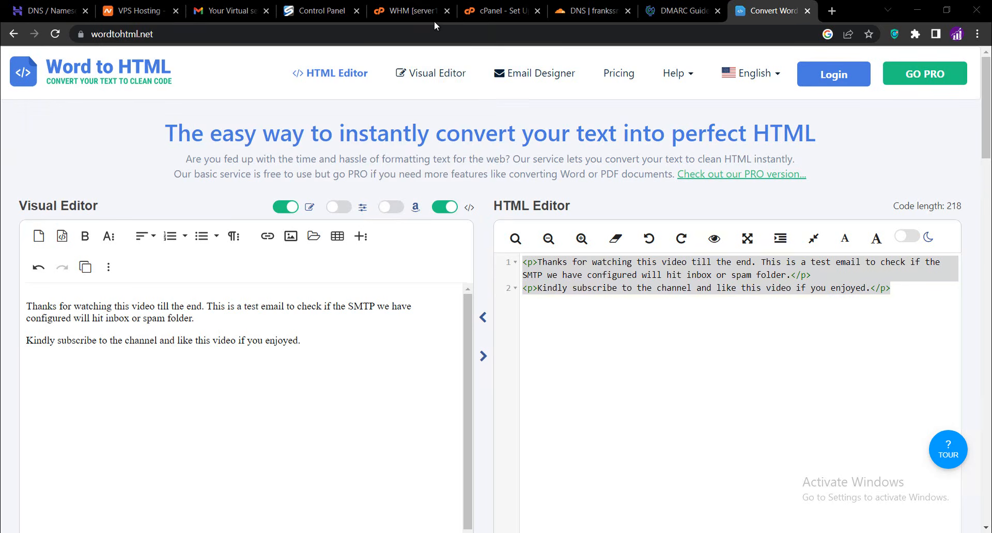
{"action": "left_click", "coordinate": [222, 11]}
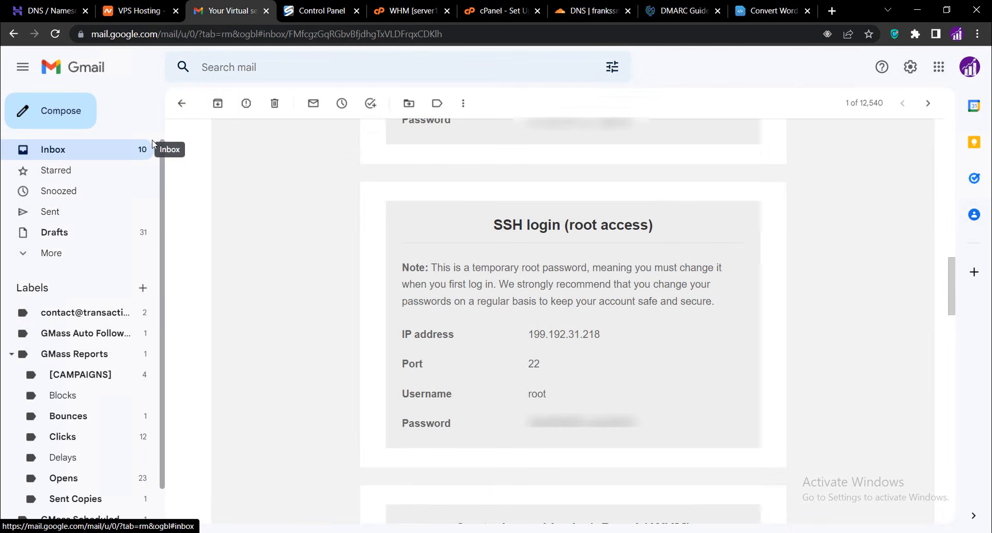
{"action": "left_click", "coordinate": [46, 153]}
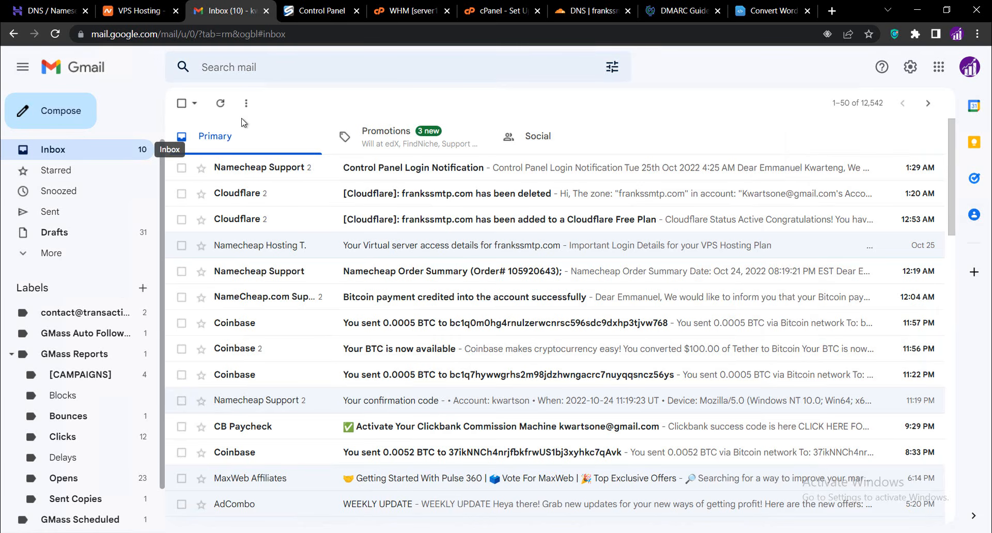
{"action": "left_click", "coordinate": [55, 35]}
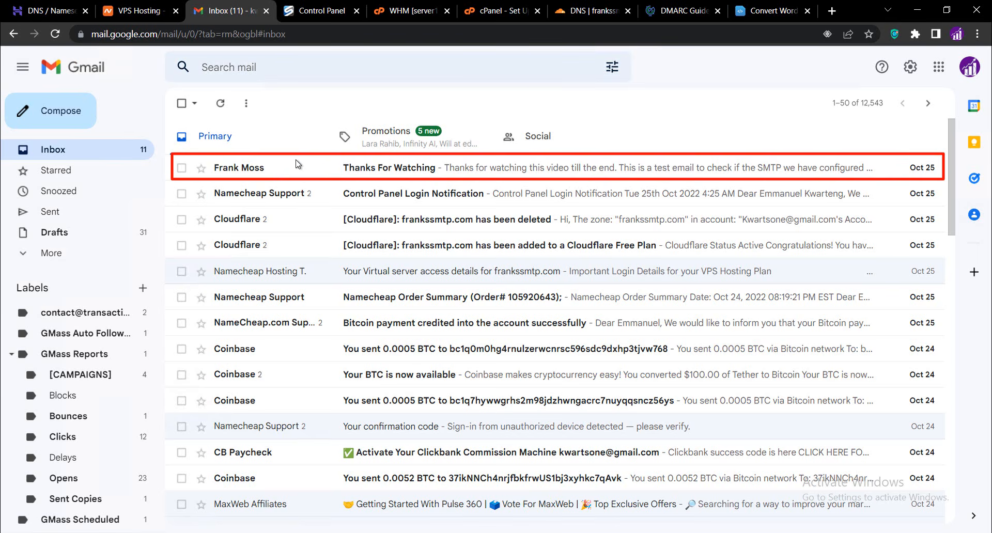
{"action": "left_click", "coordinate": [349, 172]}
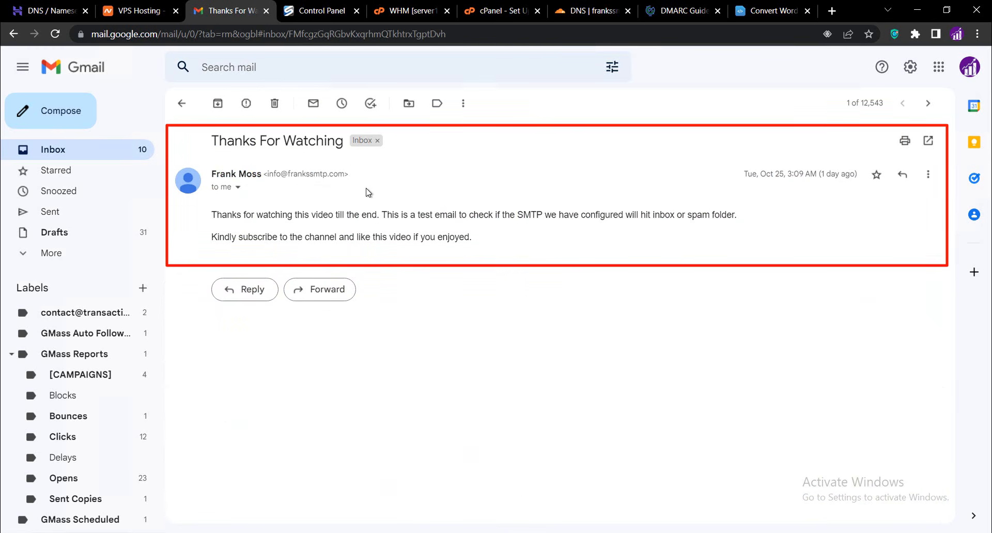
Switch to another Gmail account and open the Thanks For Watching email in its inbox
{"action": "left_click", "coordinate": [965, 76]}
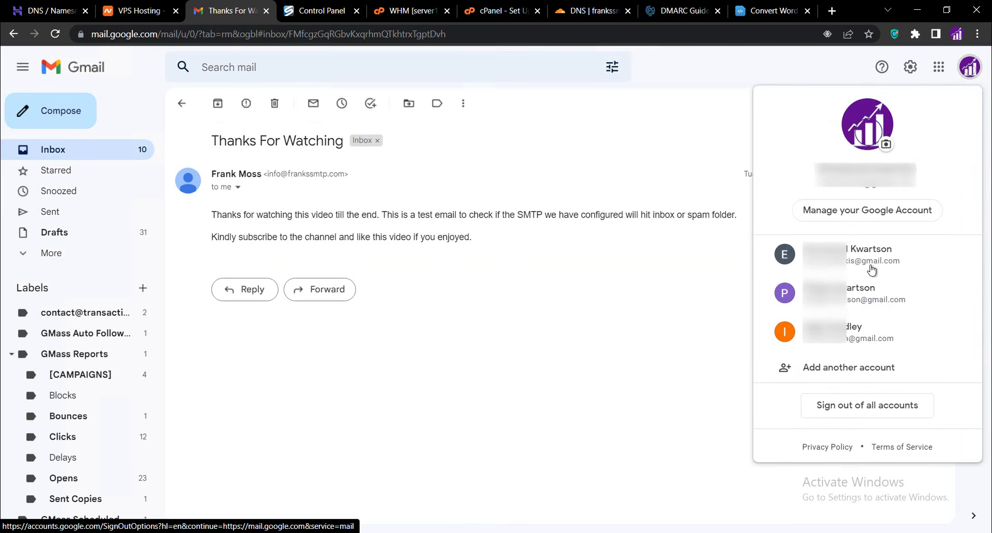
{"action": "left_click", "coordinate": [831, 263]}
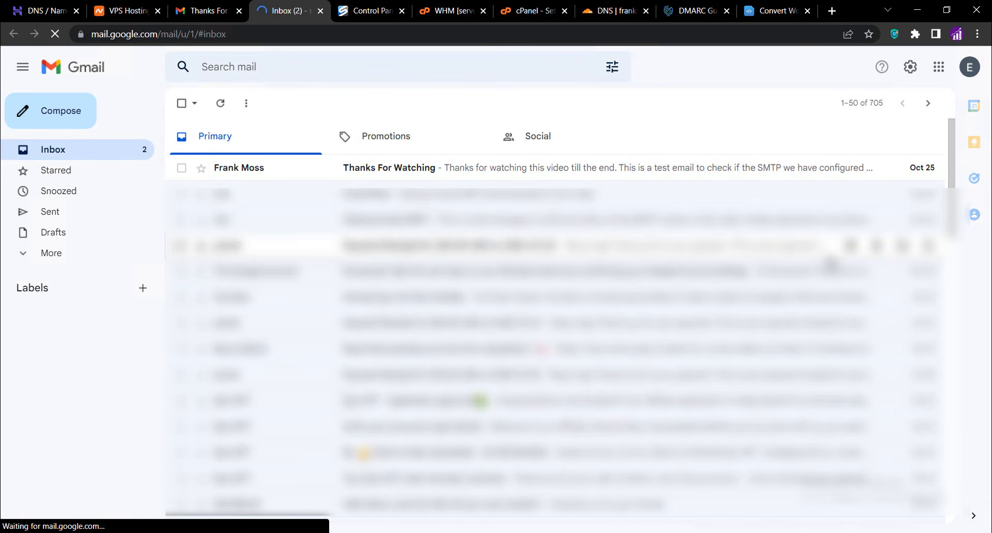
{"action": "left_click", "coordinate": [454, 174]}
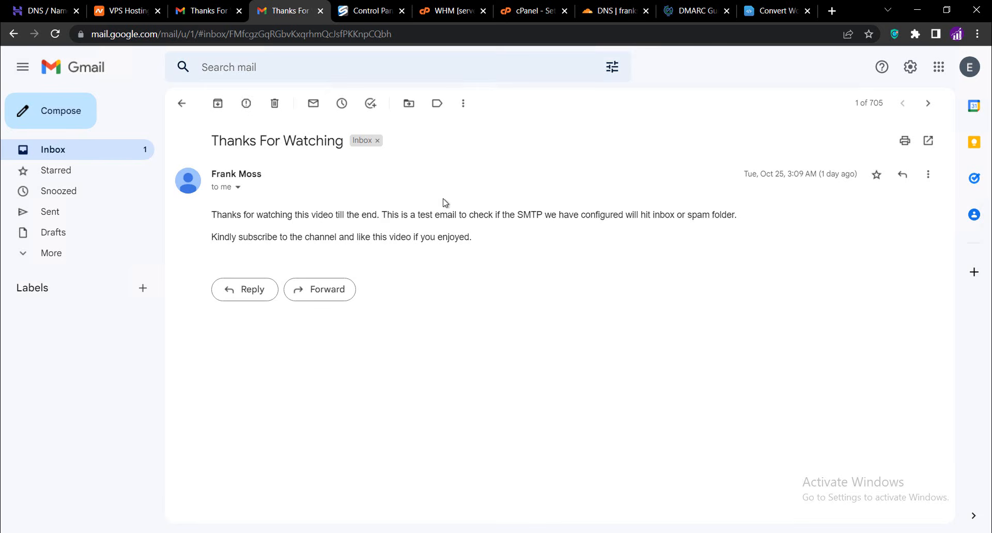
Check the Thanks For Watching email in the inboxes of the two remaining Gmail accounts
{"action": "left_click", "coordinate": [972, 71]}
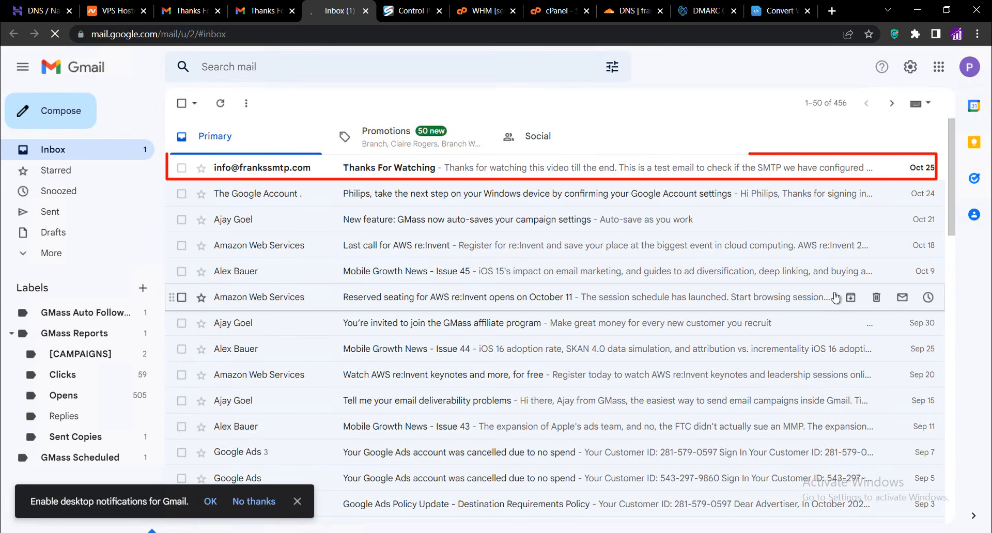
{"action": "left_click", "coordinate": [483, 172]}
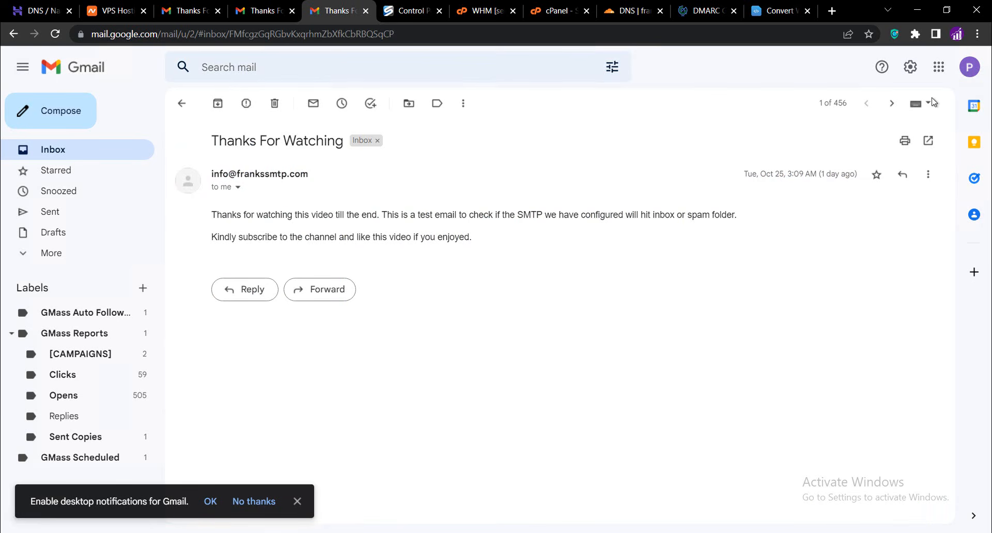
{"action": "left_click", "coordinate": [970, 70]}
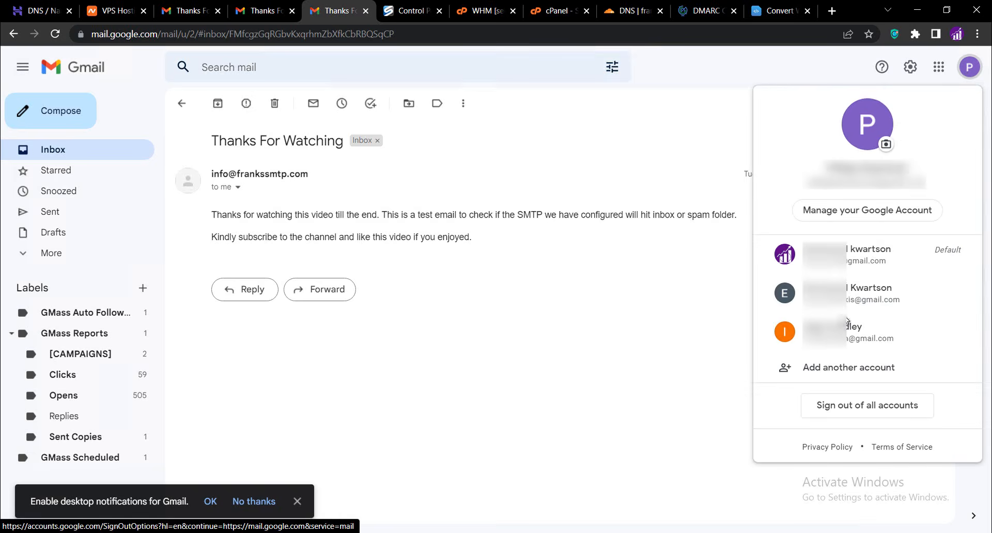
{"action": "left_click", "coordinate": [832, 333]}
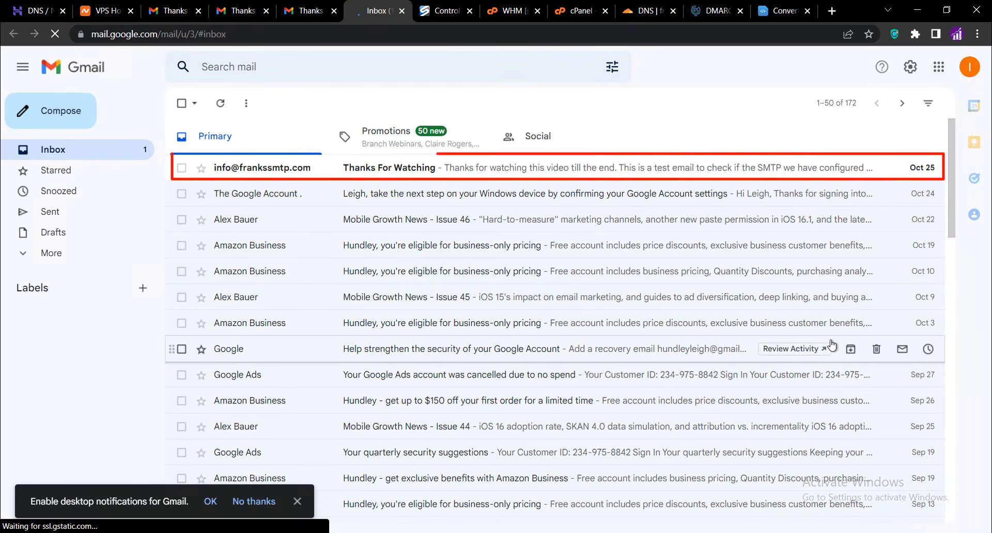
{"action": "left_click", "coordinate": [455, 173]}
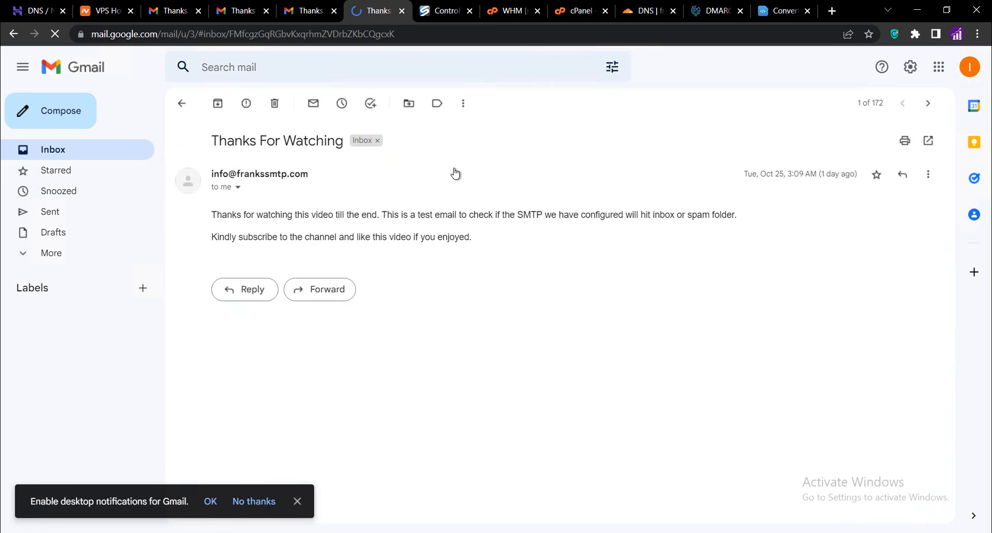